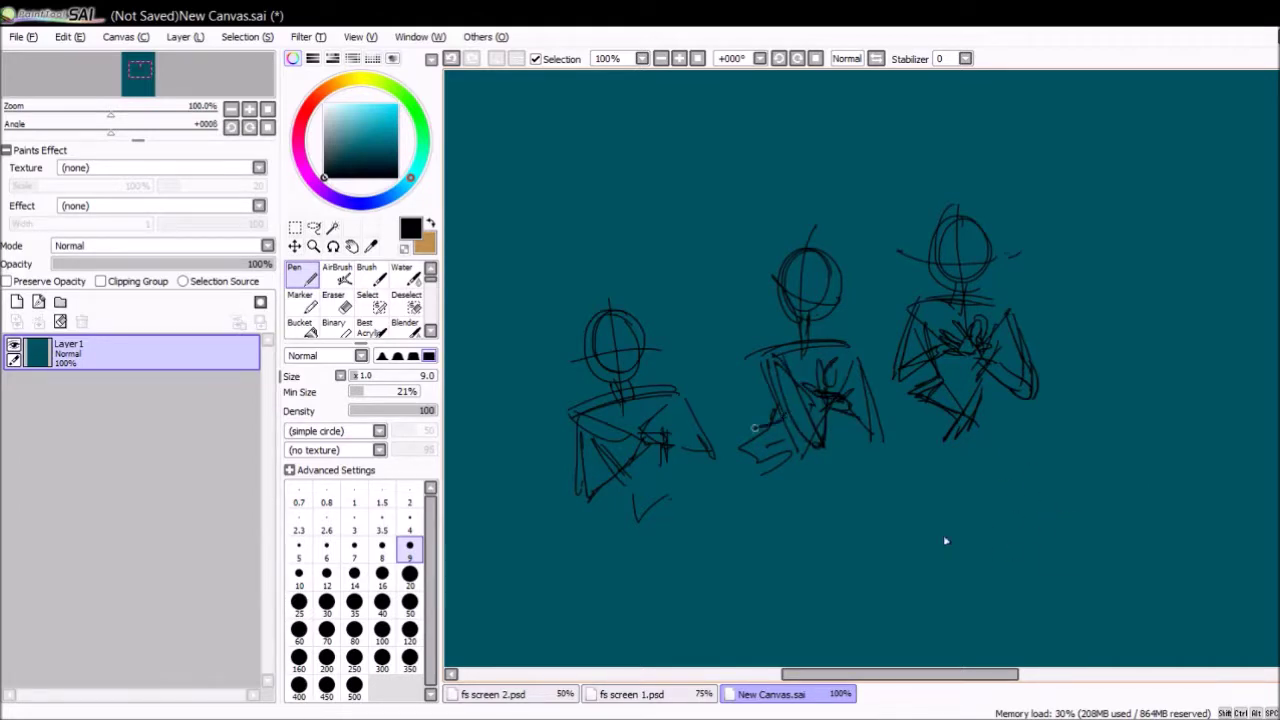
- Separate the three thumbnail figures onto their own layer and move them toward the canvas's lower-left area
scroll(983, 522, down, 4)
key(ctrl+t)
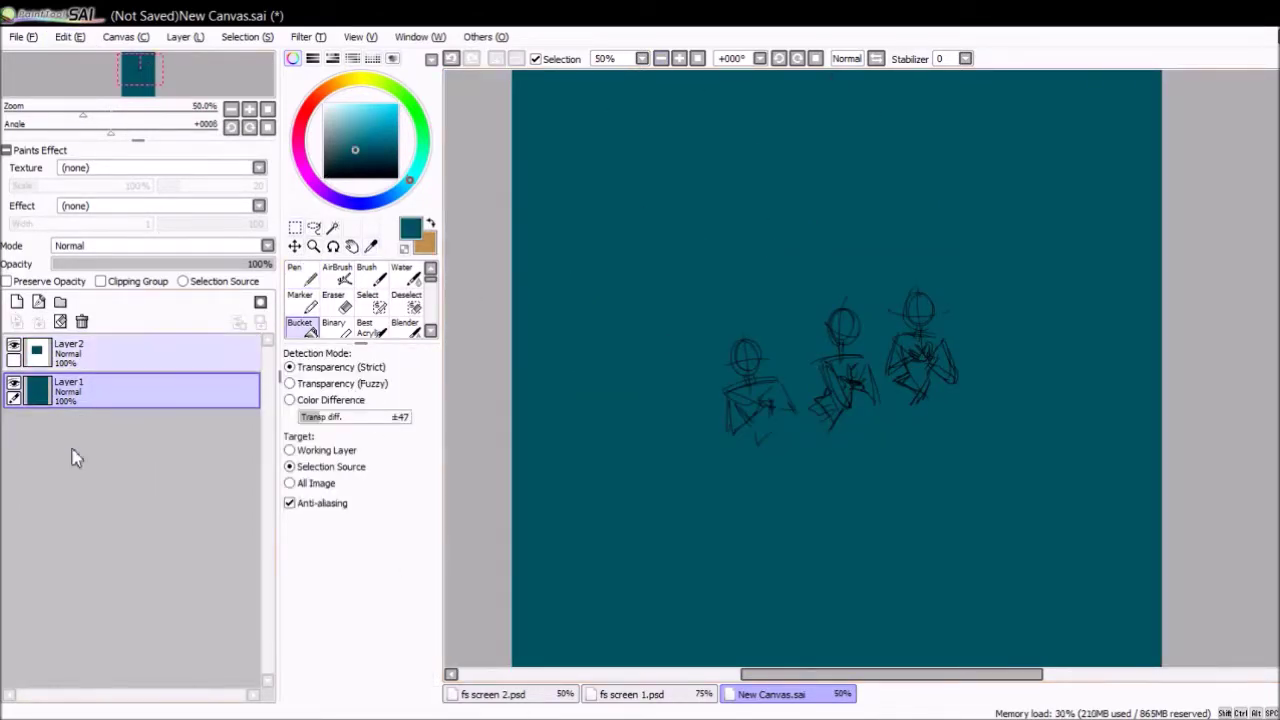
key(e)
click(130, 353)
mouse_move(889, 403)
mouse_down()
mouse_move(743, 513)
mouse_move(611, 343)
mouse_move(608, 635)
mouse_up()
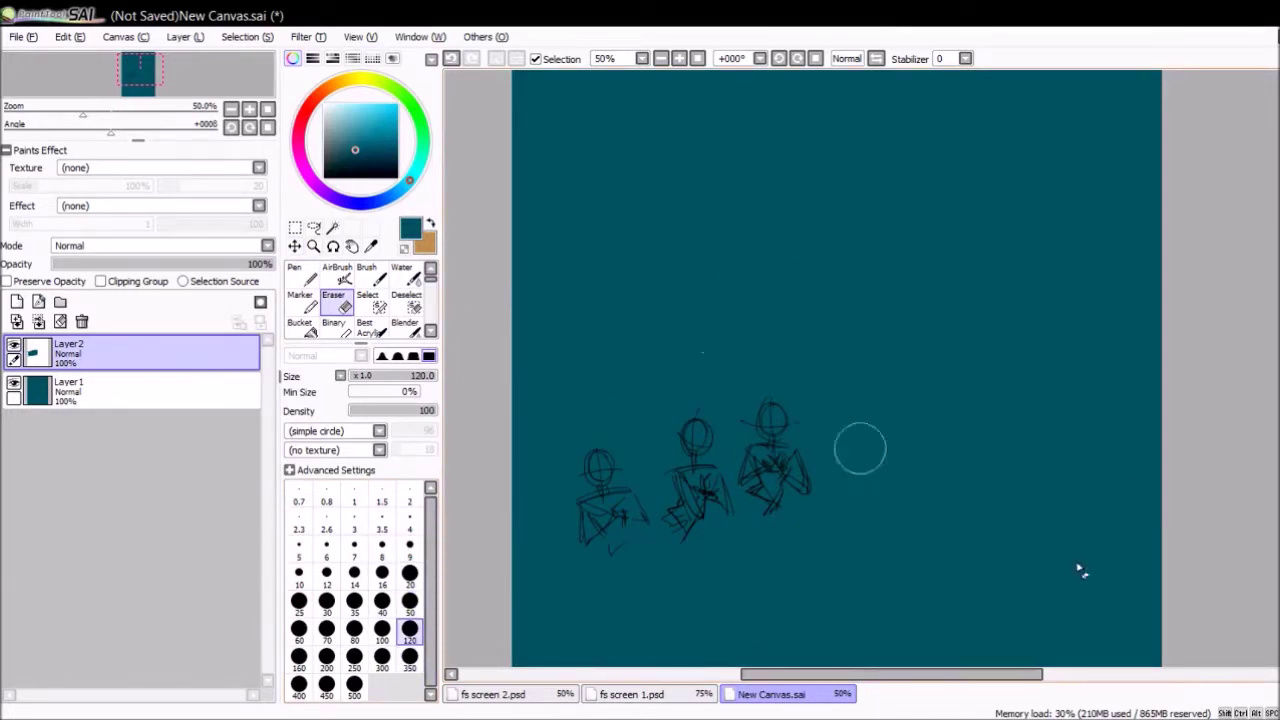
- Place the thumbnails in the canvas's lower-right corner and sketch a large head, shoulders and torso in black on a new layer
key(b)
click(130, 390)
key(x)
scroll(922, 221, down, 1)
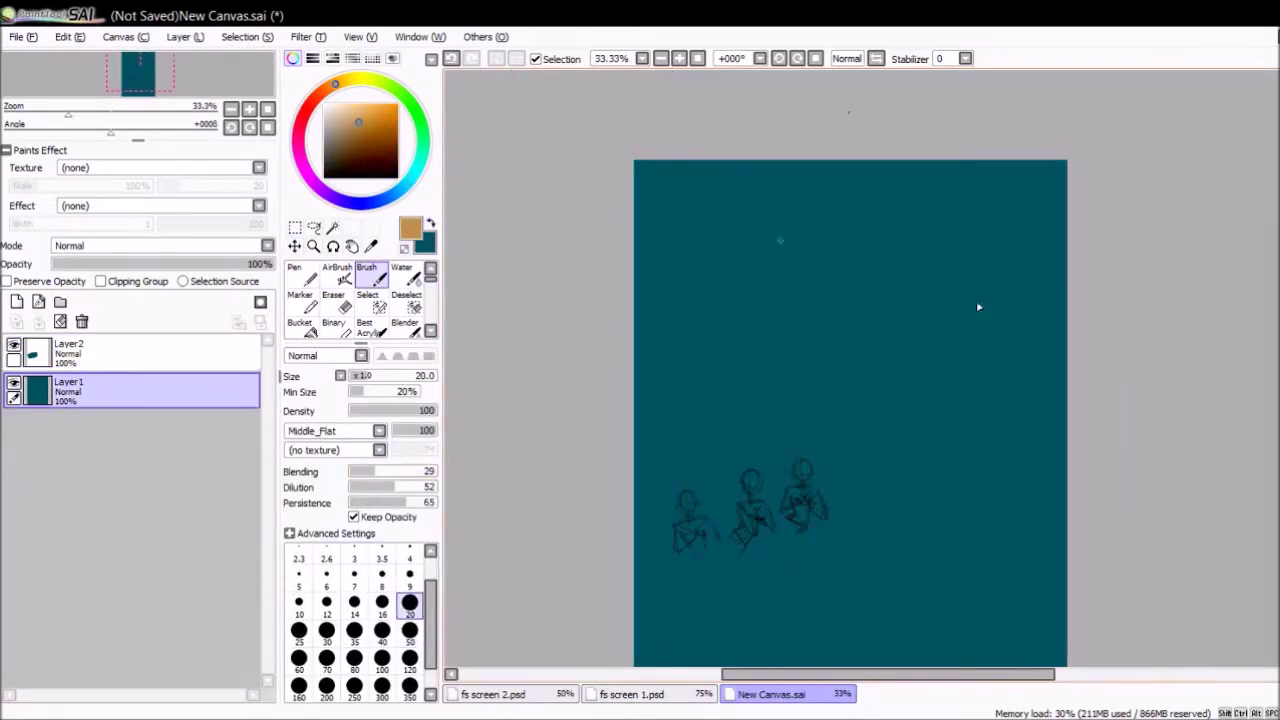
scroll(850, 410, down, 1)
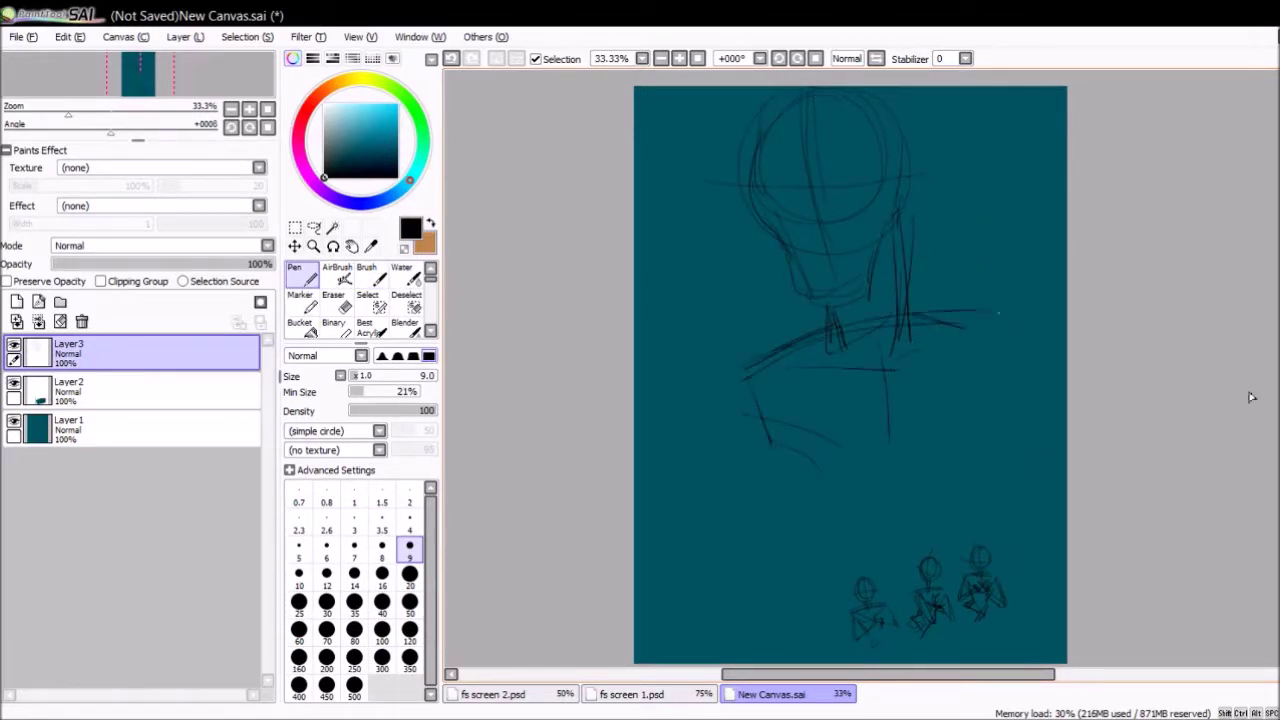
scroll(1147, 440, down, 2)
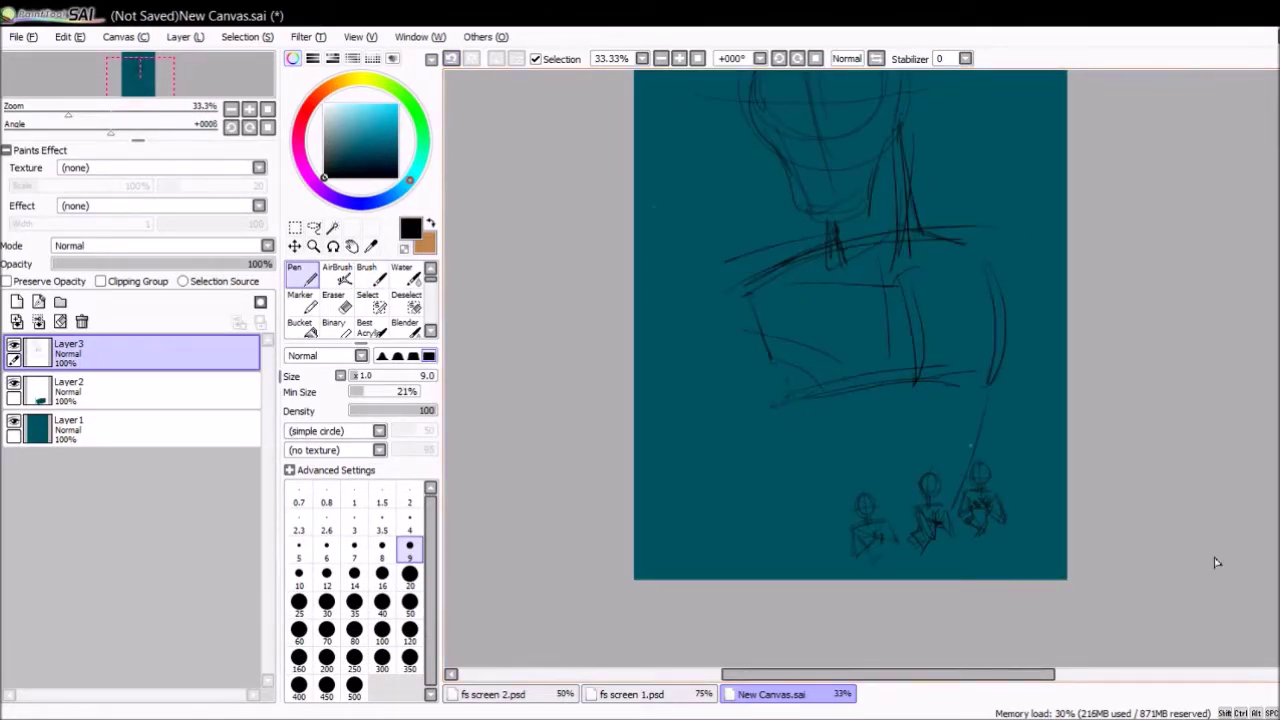
- Erase the construction lines at the neck and chest, and redraw the torso with a raised forearm and hand
key(e)
drag(854, 280, 930, 370)
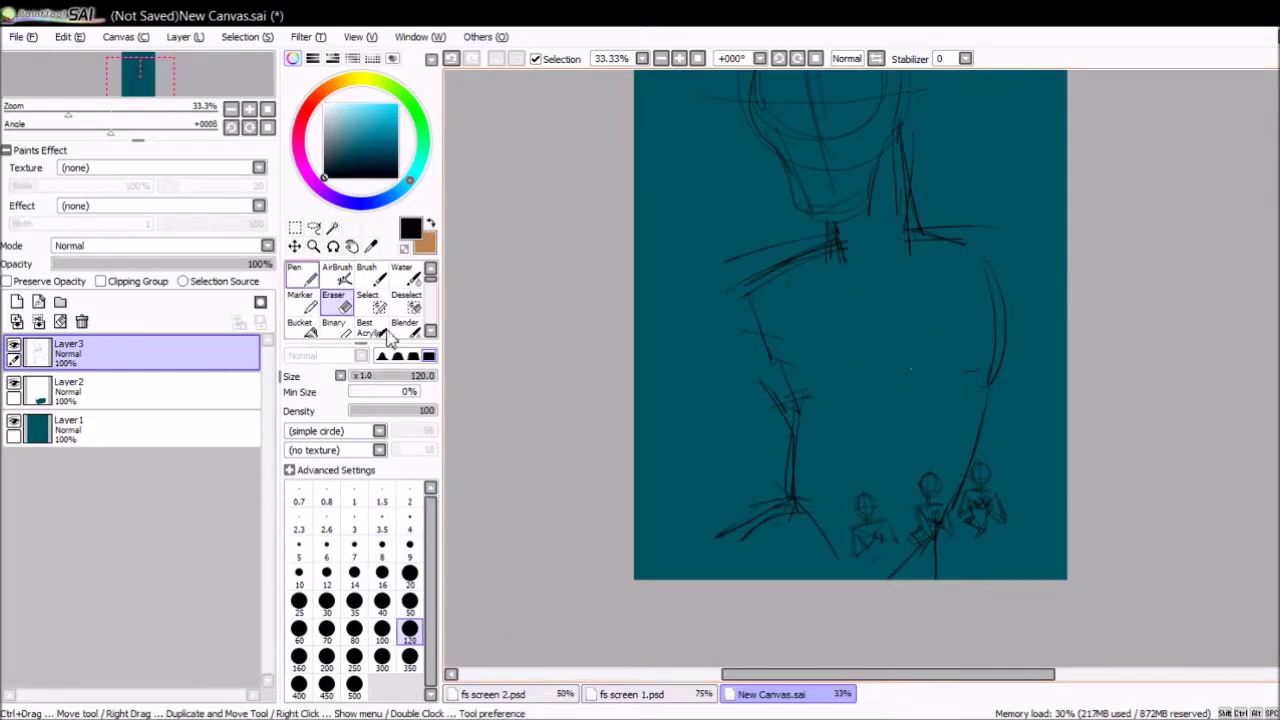
key(n)
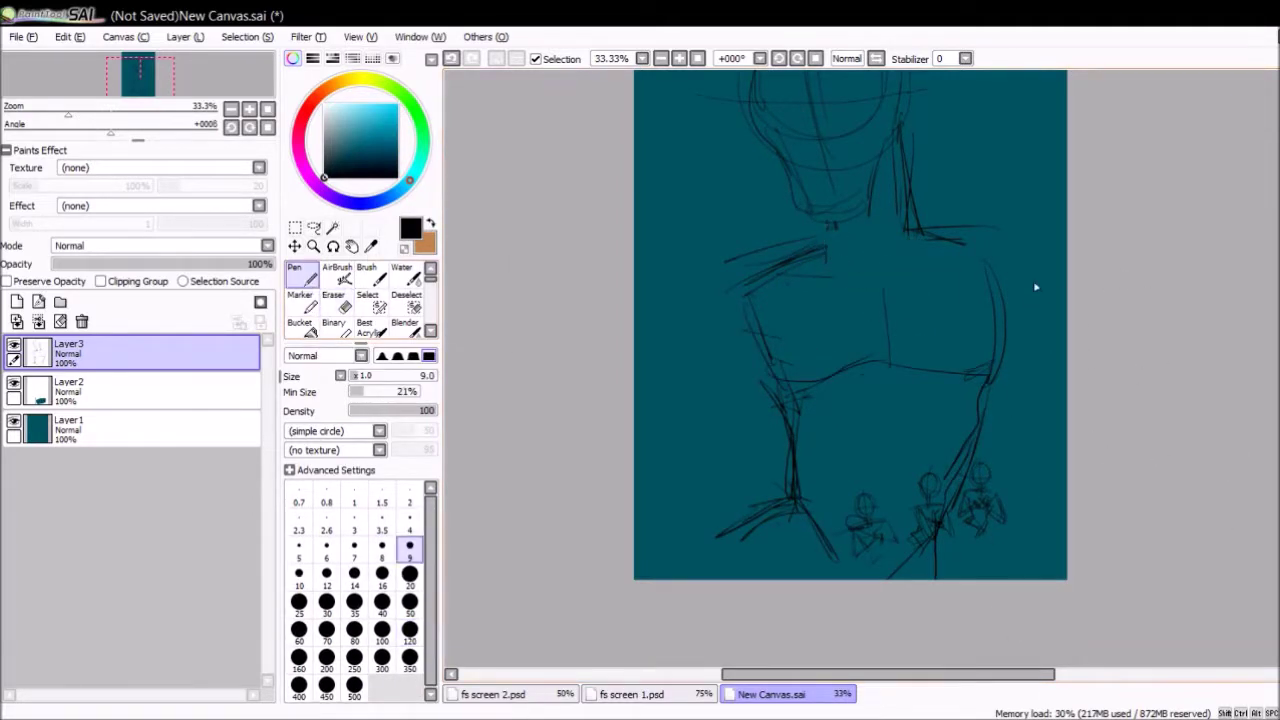
scroll(1108, 352, up, 1)
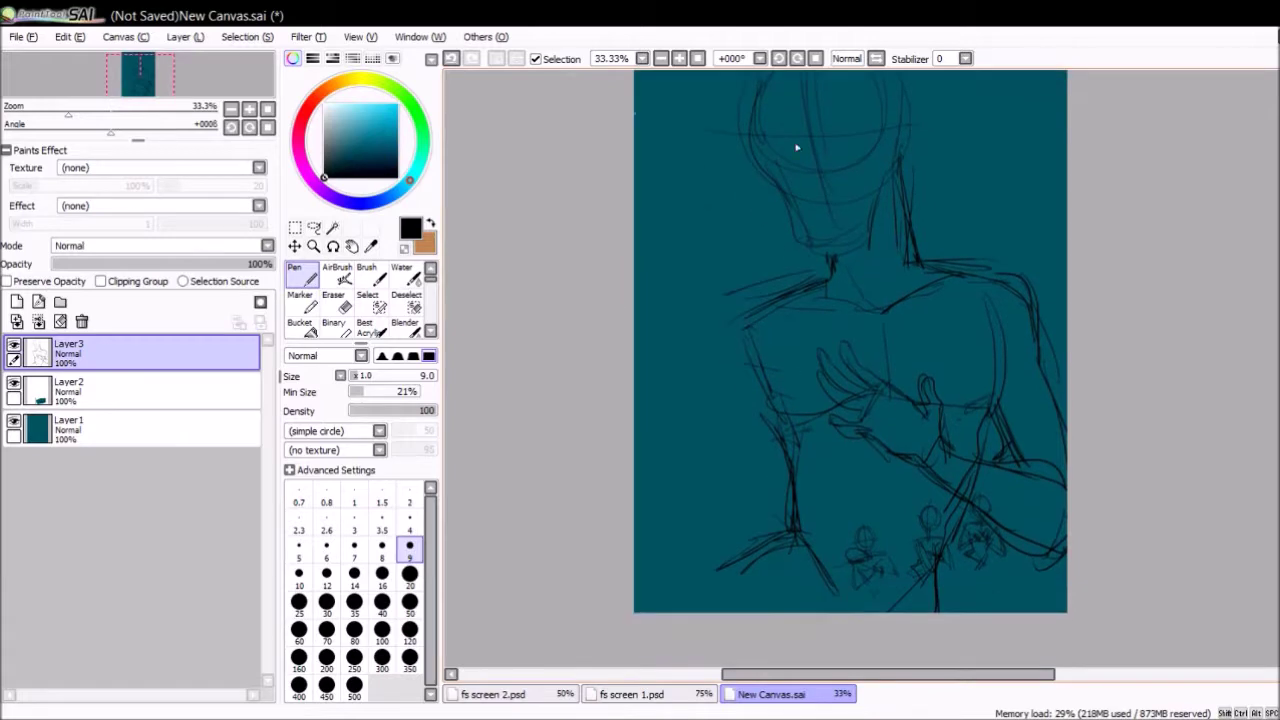
- Adjust the figure sketch's proportions by selecting parts with the lasso and transforming them
key(minus)
key(ctrl+t)
key(Escape)
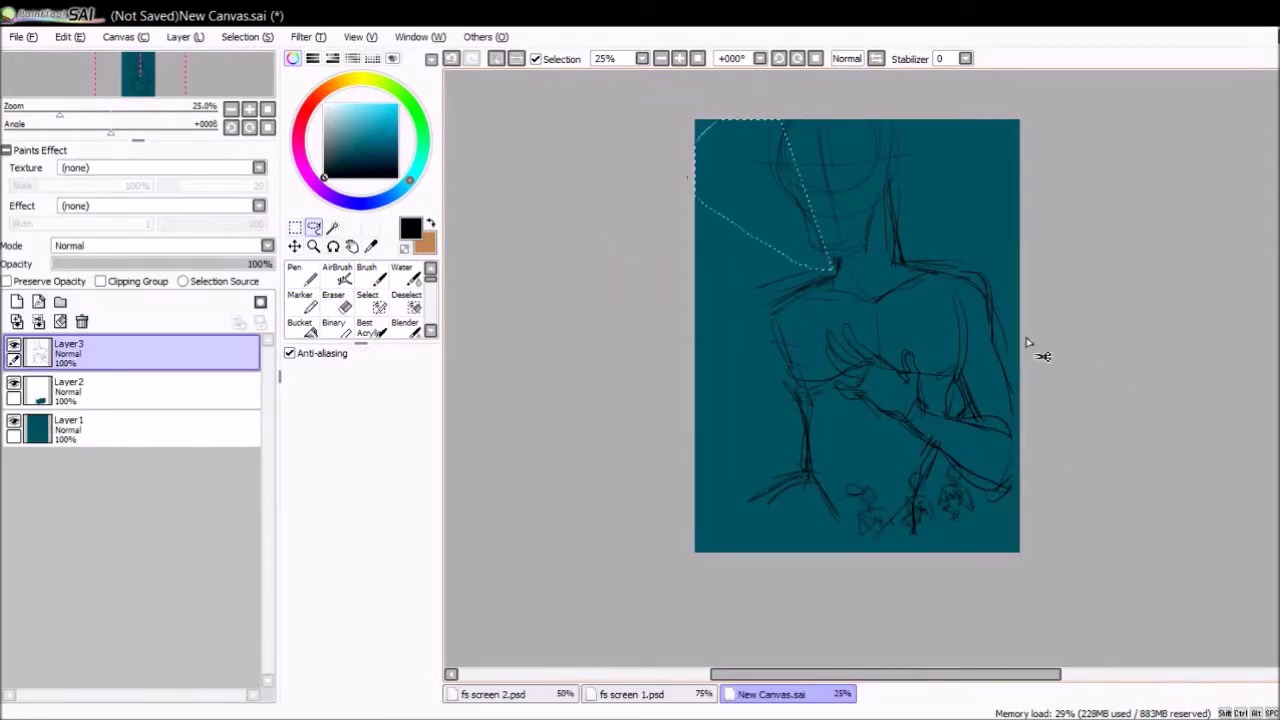
key(ctrl+t)
key(Return)
drag(1000, 245, 1208, 463)
key(ctrl+t)
click(365, 535)
key(plus)
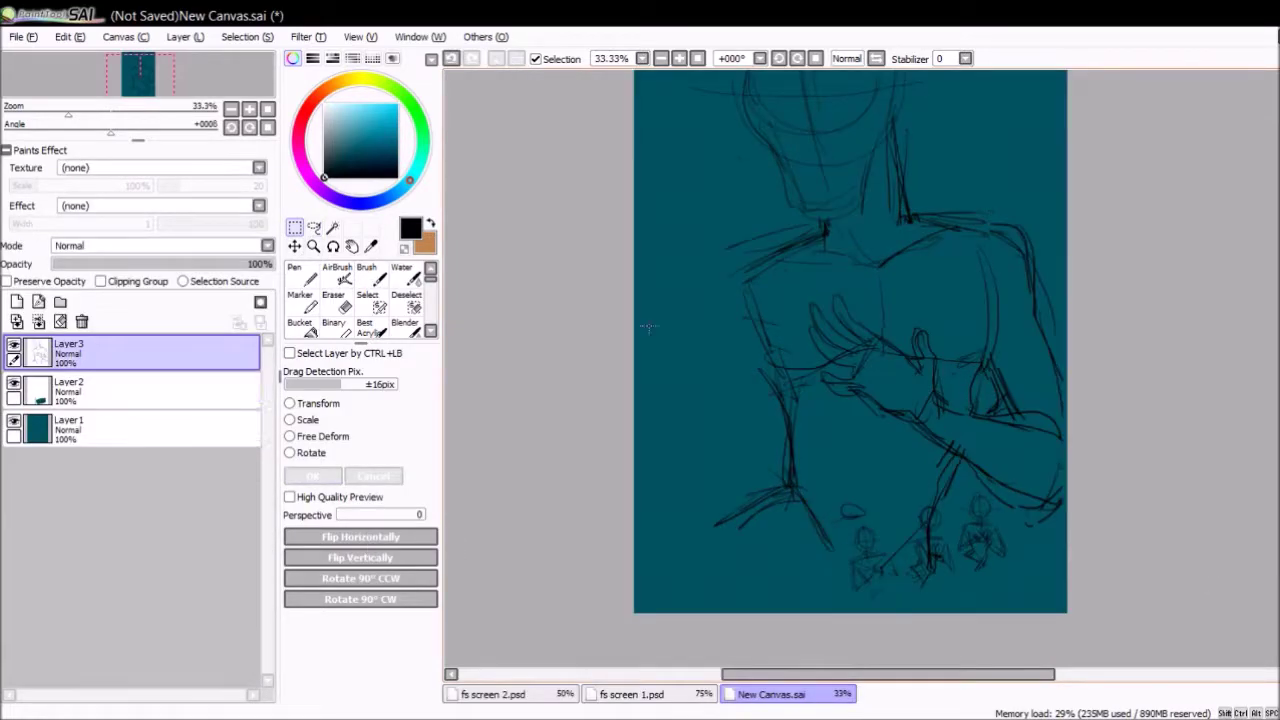
- Sketch the lowered arm and the hips with the size 9 Pen, and remove the thumbnail sketch layer
key(Return)
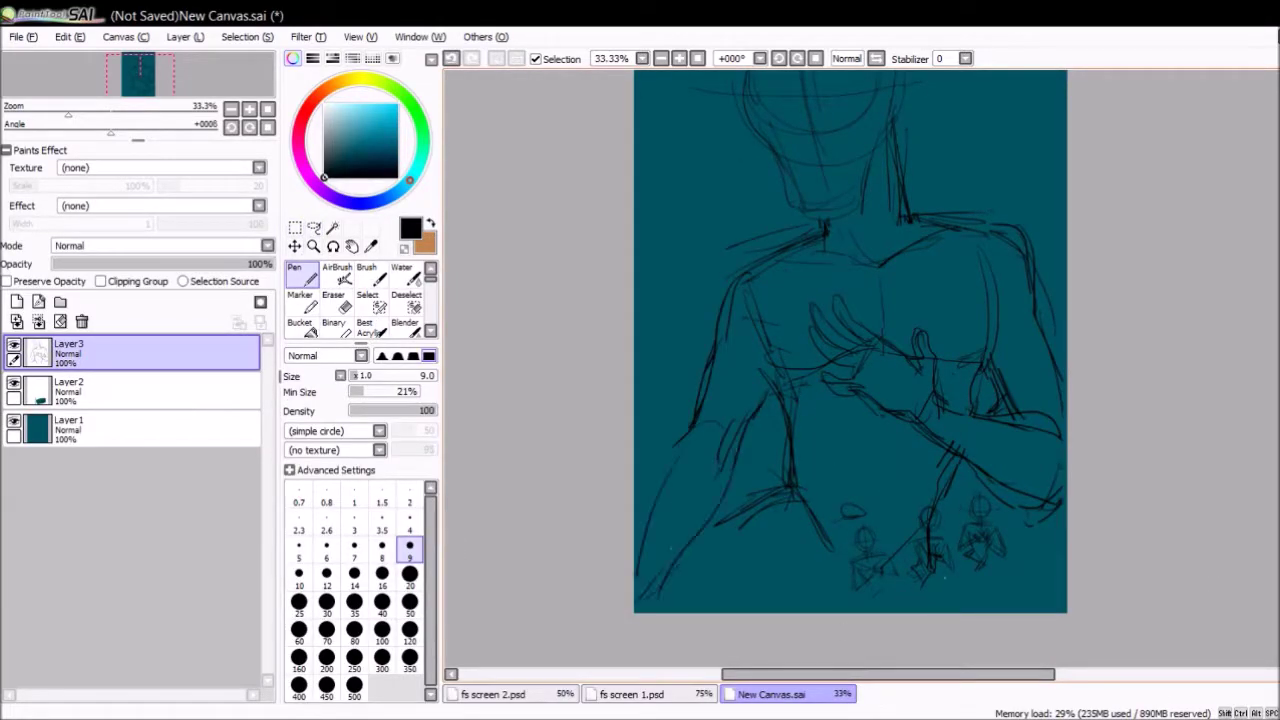
key(minus)
click(294, 246)
key(ctrl+d)
key(n)
key(plus)
click(140, 390)
key(ctrl+e)
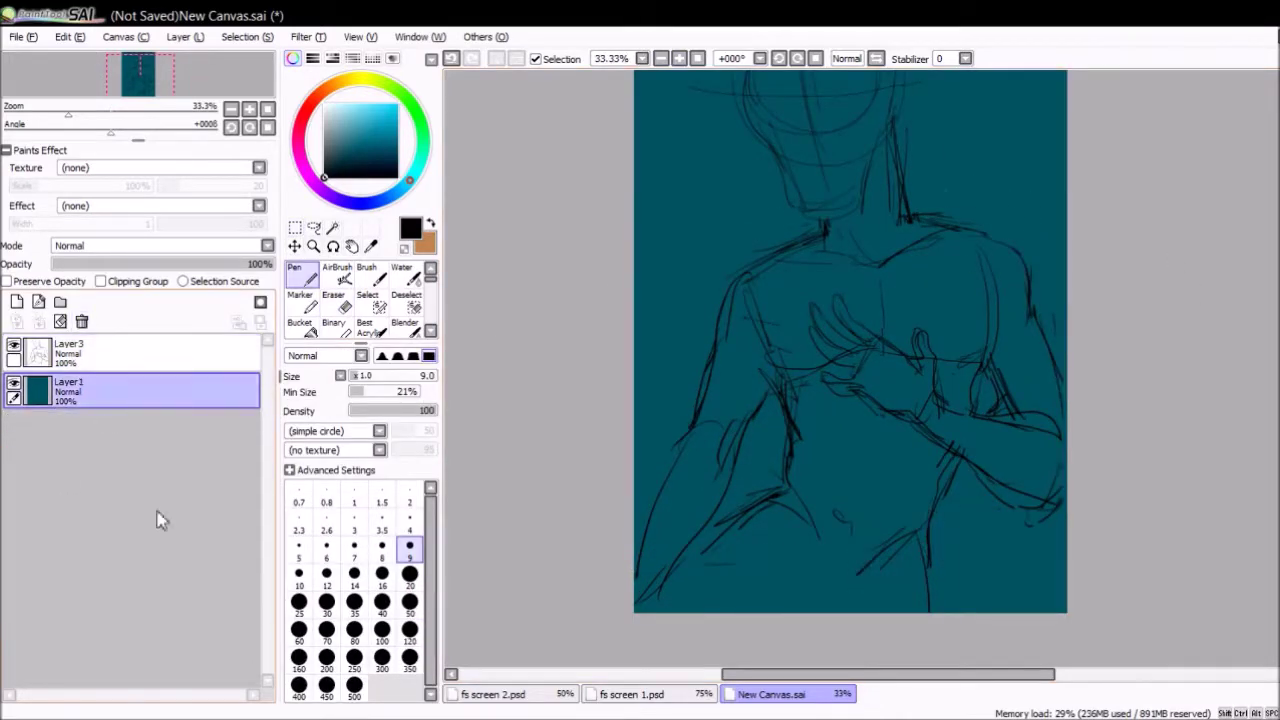
- Lasso the hand in front of the chest and reshape it with a scale transform
key(l)
drag(830, 305, 825, 310)
key(ctrl+t)
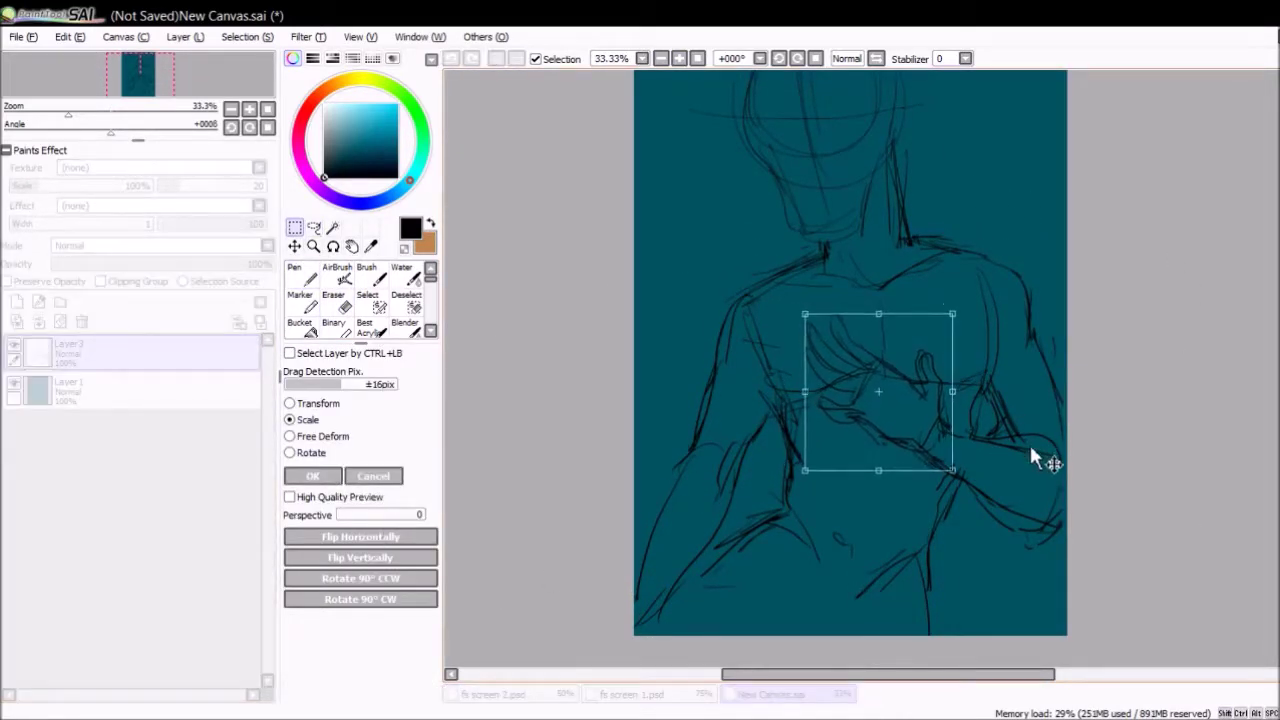
key(Return)
key(n)
scroll(1268, 464, up, 1)
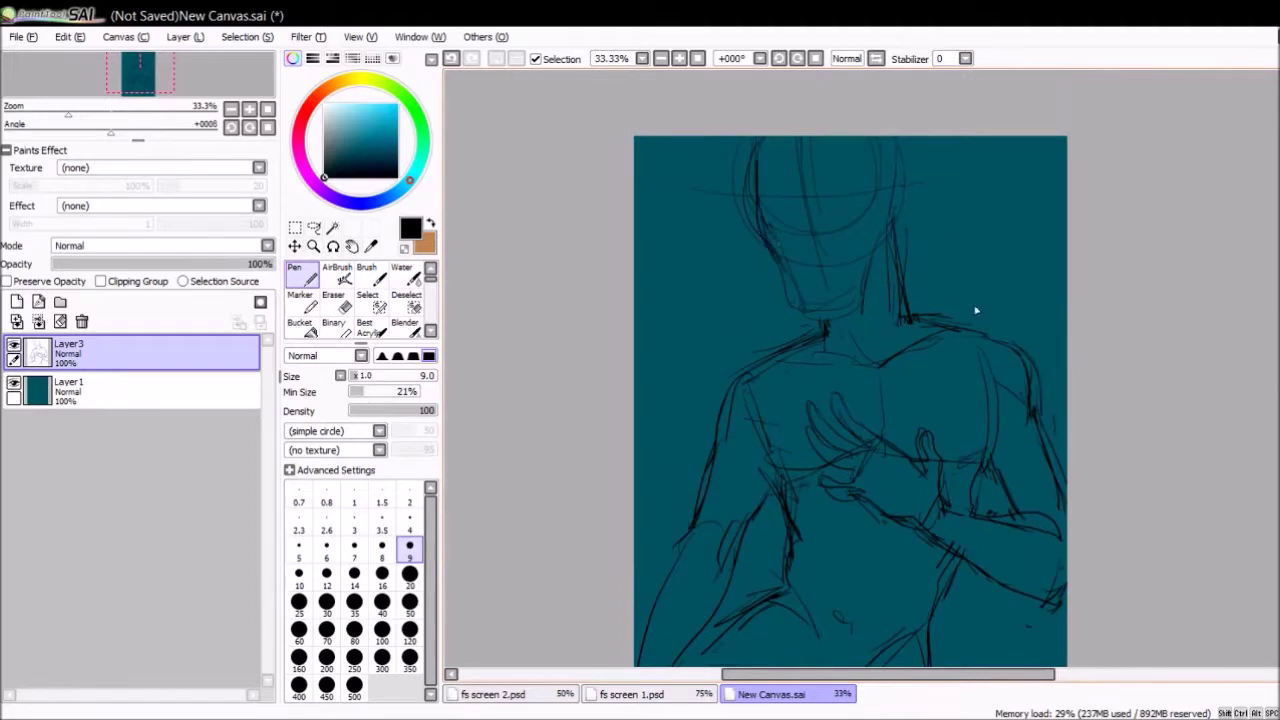
- Extend the canvas above the figure's head and fill the added area with the teal background colour
key(minus)
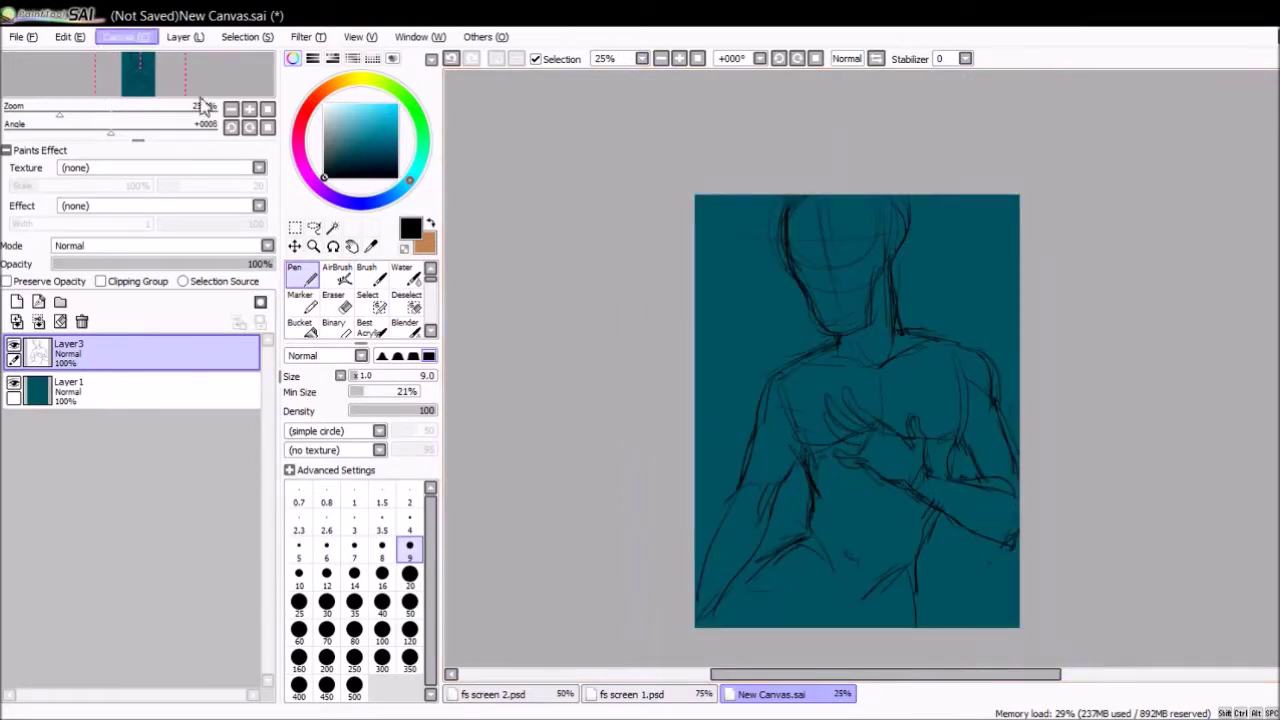
key(v)
key(ctrl+t)
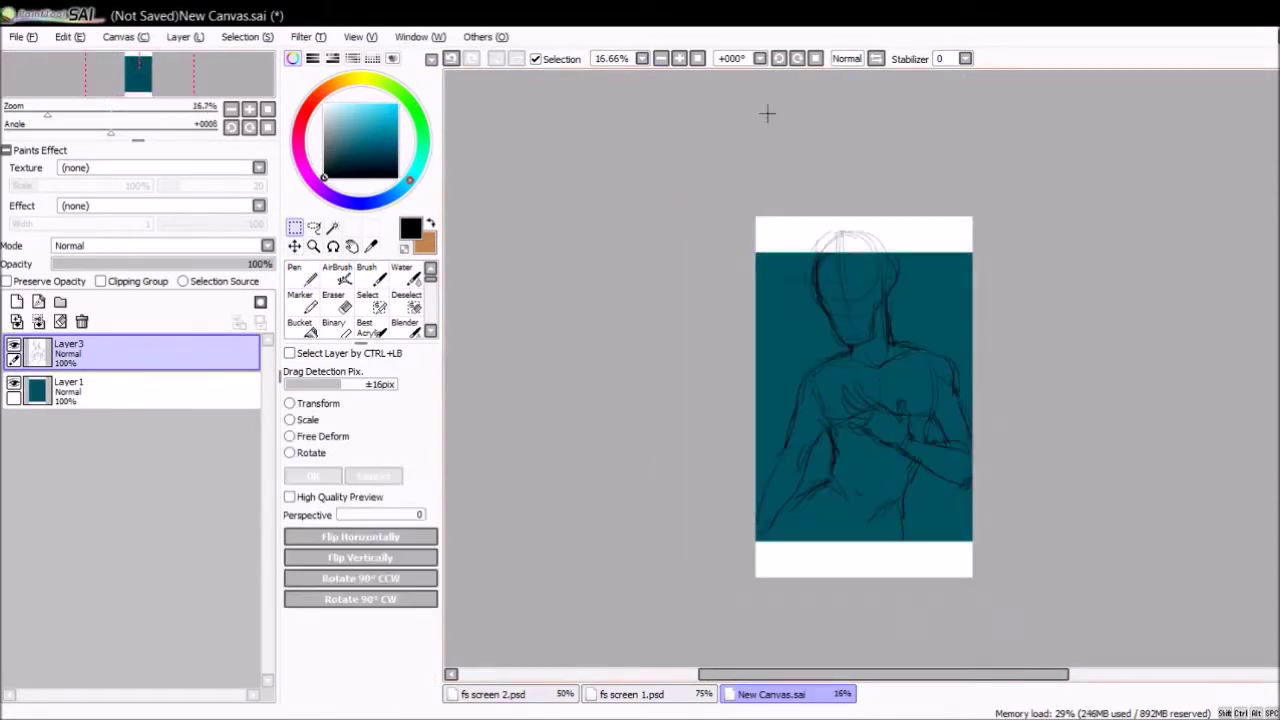
key(Return)
key(g)
click(730, 135)
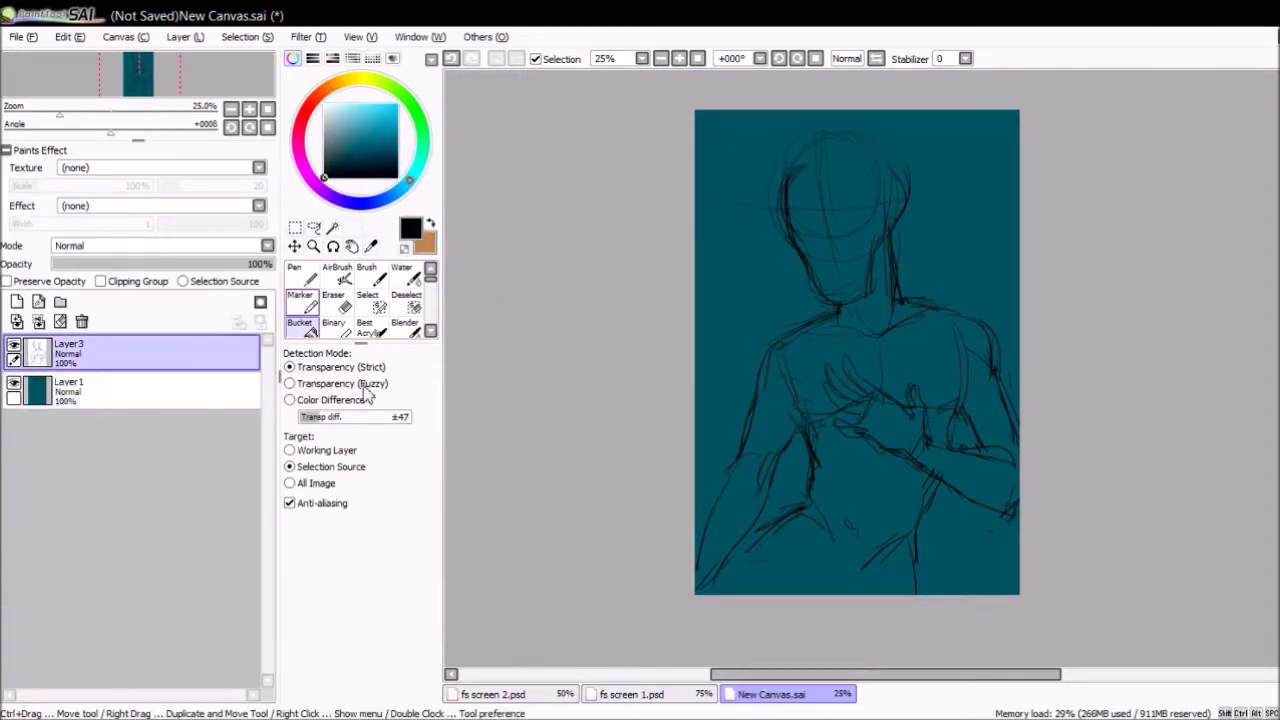
- Draw a round halo with radiating rays behind the head on a new layer
key(n)
key(v)
key(ctrl+shift+n)
key(n)
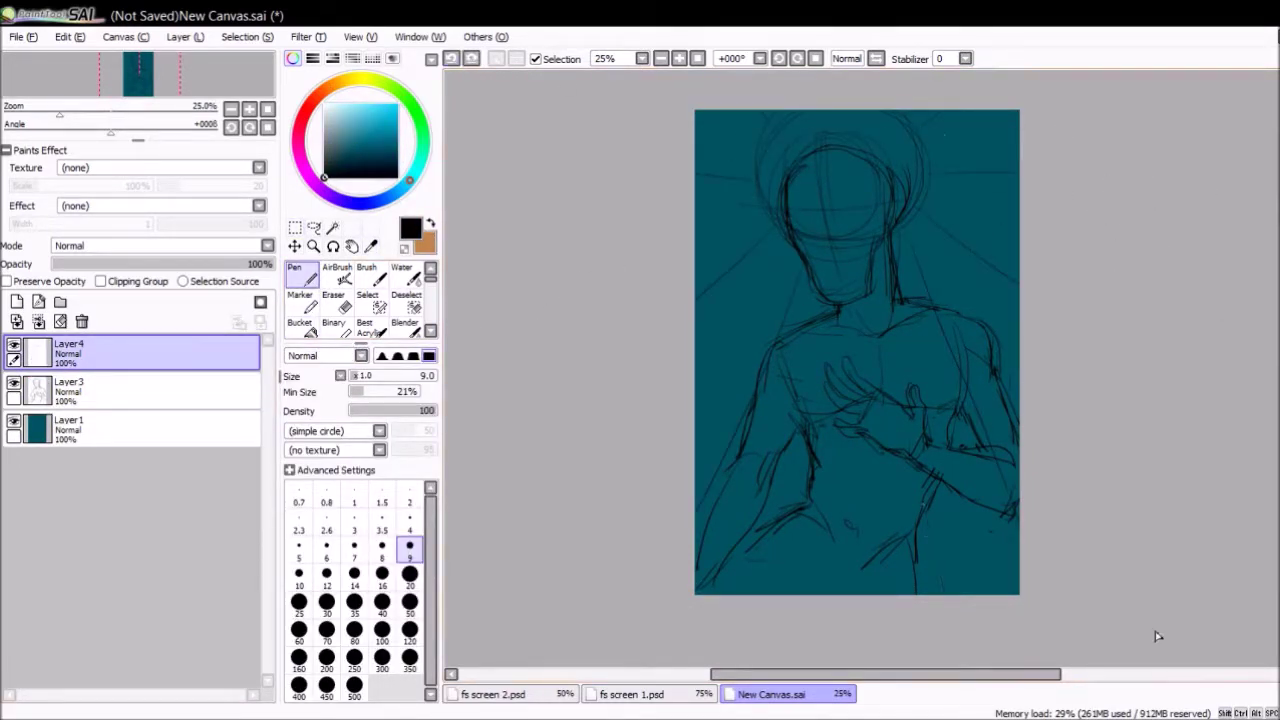
- Save the drawing as leo boy.psd and refine the head's construction lines on Layer3
click(100, 390)
key(e)
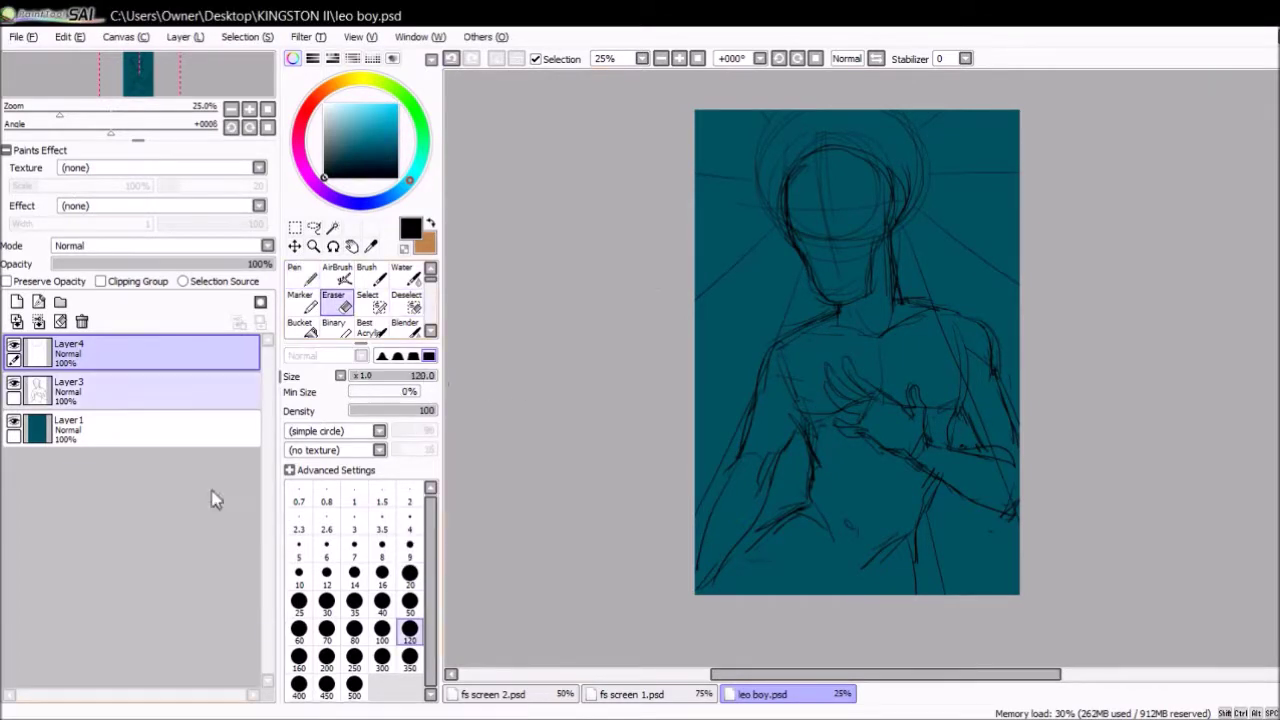
key(n)
key(ctrl+plus)
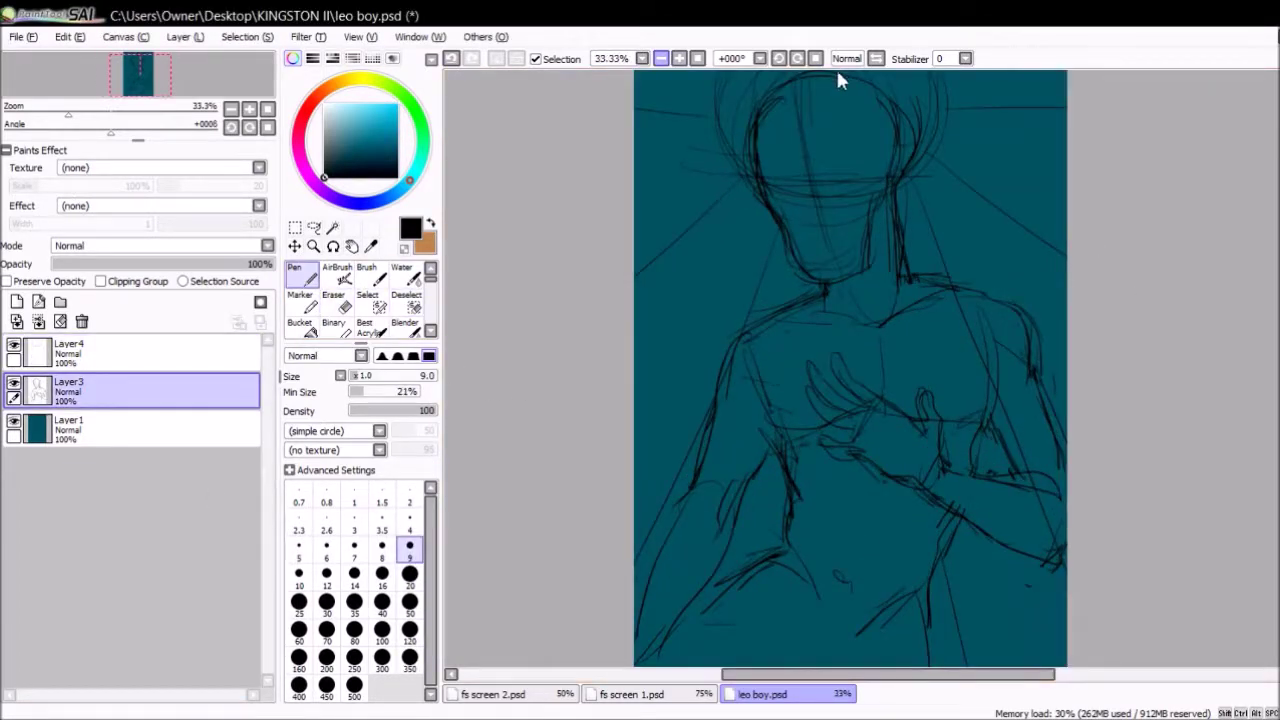
- Place the figure sketch layer above the halo layer with the halo hidden, and lower the sketch's opacity to 38%
click(163, 343)
drag(163, 343, 150, 395)
click(14, 382)
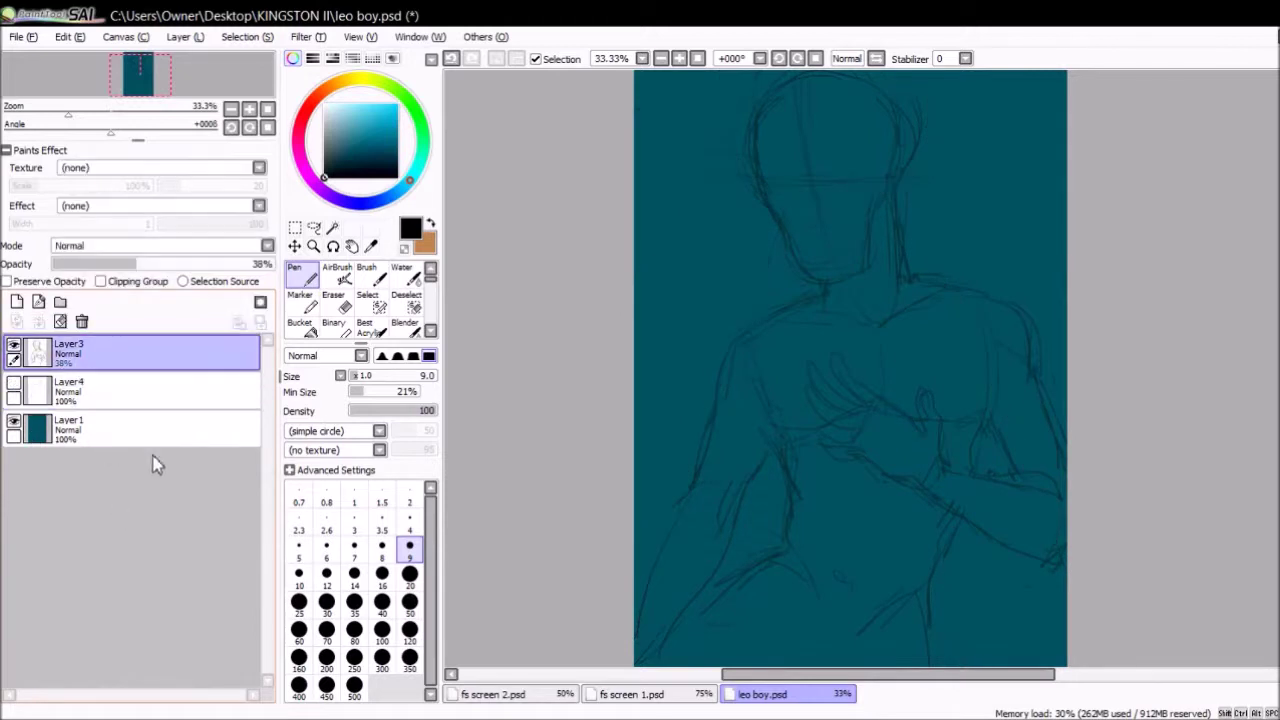
- Paint a tan contour down the face's left side on Layer1 with the Brush, and lower the sketch layer's opacity to 8%
scroll(850, 400, up, 1)
click(100, 430)
key(x)
key(b)
key(bracketleft)
key(bracketleft)
key(ctrl+plus)
scroll(720, 300, up, 1)
mouse_move(692, 262)
mouse_down()
mouse_move(735, 408)
mouse_move(808, 488)
mouse_up()
click(150, 350)
drag(103, 263, 70, 263)
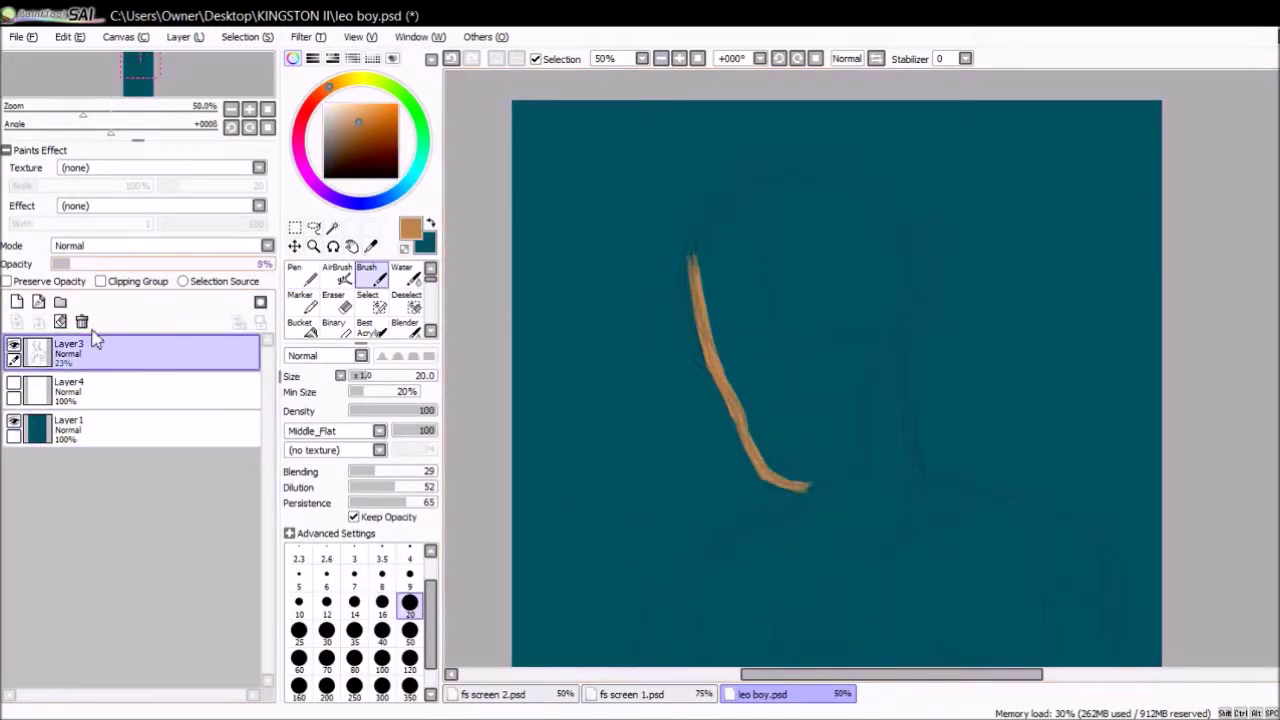
- Undo the first contour stroke and outline the face, jaw and ear in tan on Layer1 with the size 20 Brush
click(150, 430)
key(n)
key(x)
key(ctrl+z)
key(b)
key(x)
mouse_move(730, 196)
mouse_down()
mouse_move(745, 432)
mouse_move(823, 486)
mouse_up()
drag(870, 378, 905, 350)
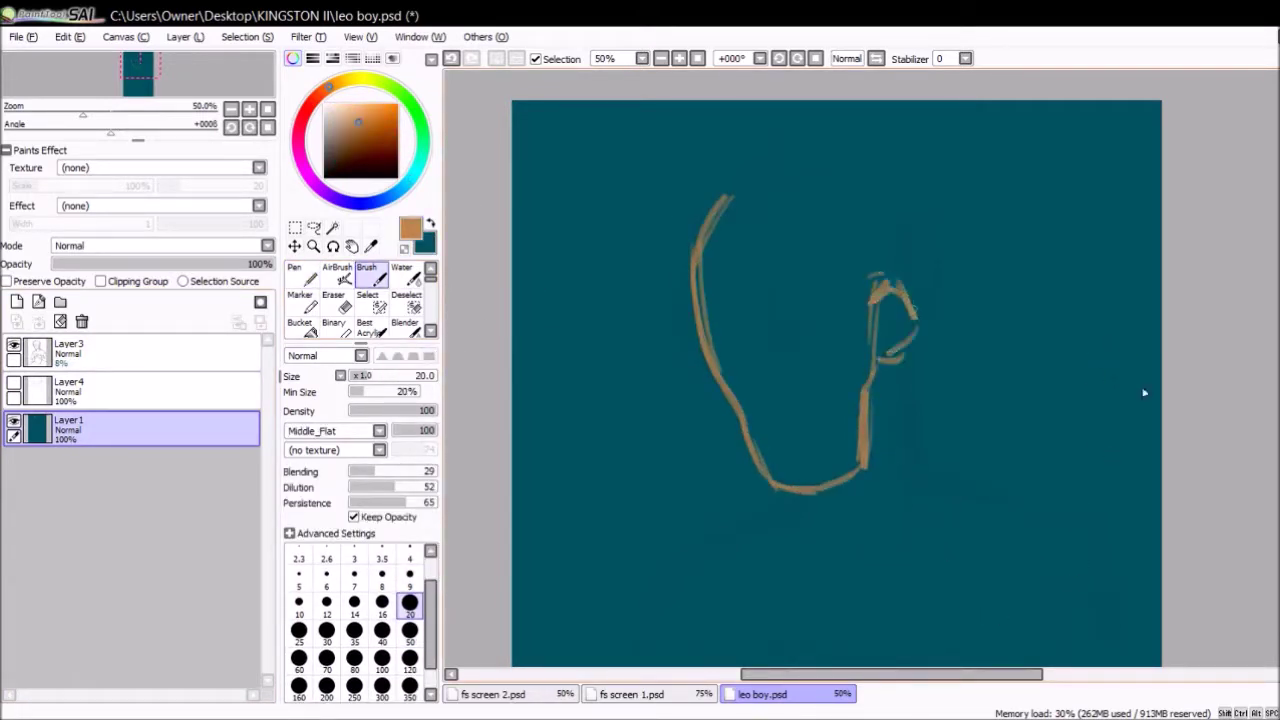
- Outline the neck and both shoulder lines in tan
scroll(900, 340, down, 4)
drag(885, 170, 900, 345)
drag(800, 300, 710, 350)
mouse_move(900, 280)
mouse_down()
mouse_move(940, 290)
mouse_move(1112, 417)
mouse_up()
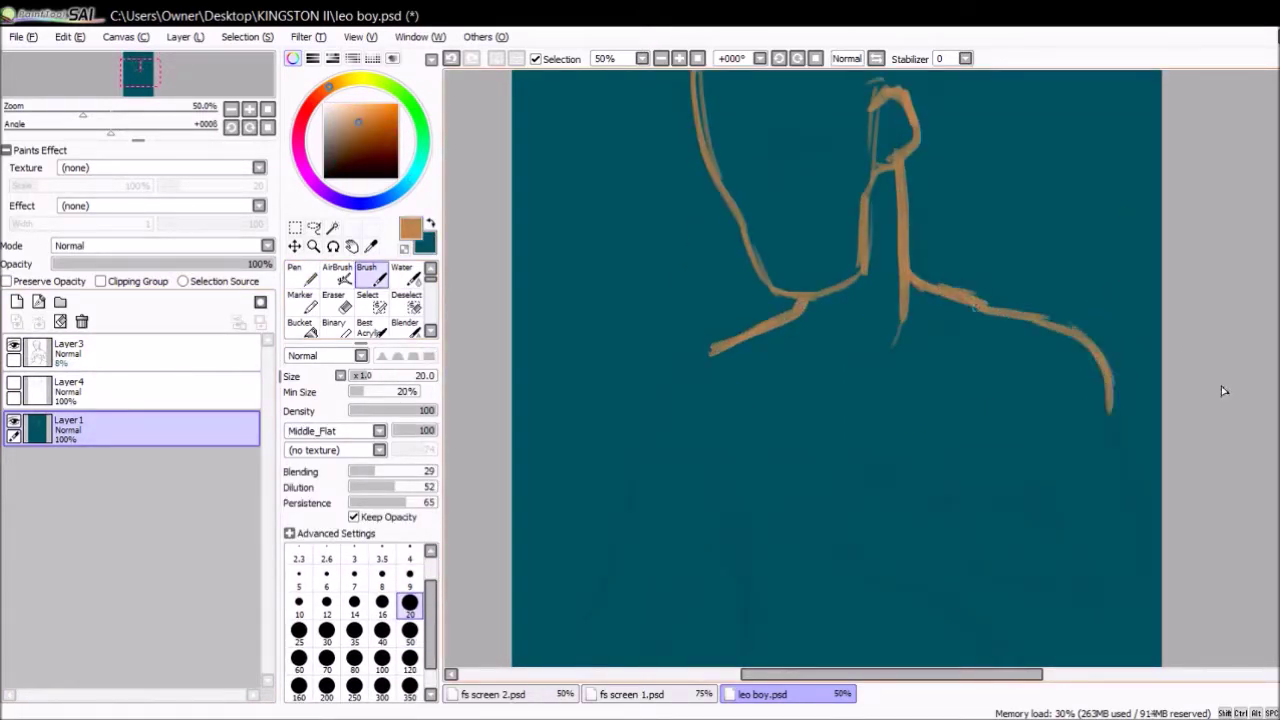
- Choose a dark brown and shade the ear's interior, the jaw edge below it and the spot under the chin
scroll(800, 400, up, 3)
click(361, 143)
drag(885, 300, 895, 395)
key(ctrl+z)
key(ctrl+z)
drag(800, 435, 783, 458)
drag(885, 245, 897, 272)
- Fill in the ear with tan and dark brown, using Blending 62 and a brush size of 12
key(x)
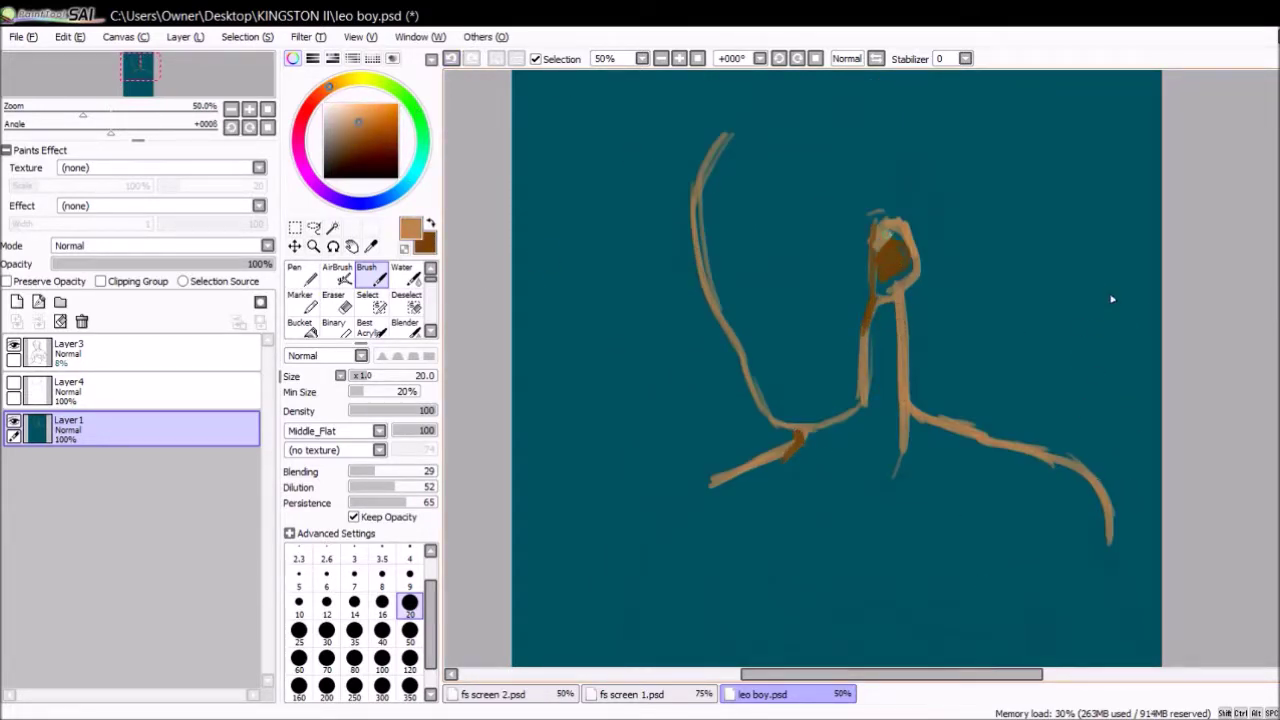
key(x)
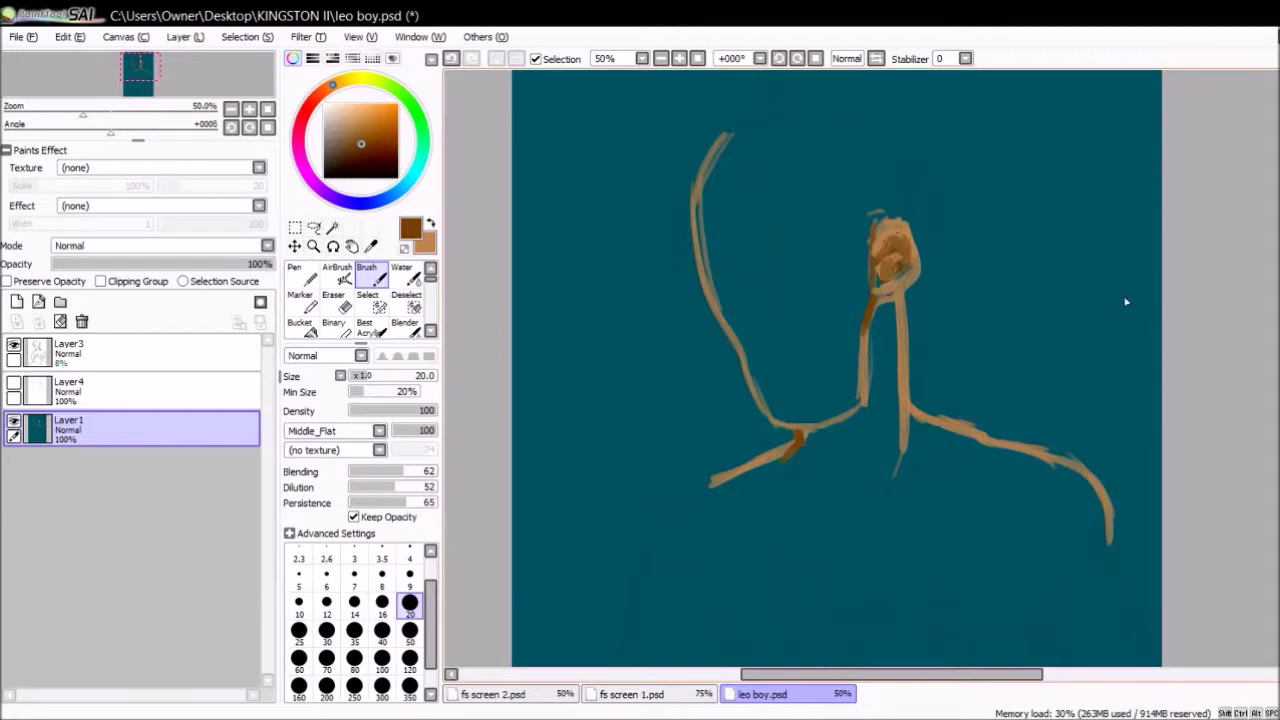
key(x)
key(x)
key(bracketleft)
key(bracketleft)
key(bracketleft)
drag(885, 256, 895, 268)
- Place a tan and a dark brown colour swatch on the background left of the face with the Pen
key(x)
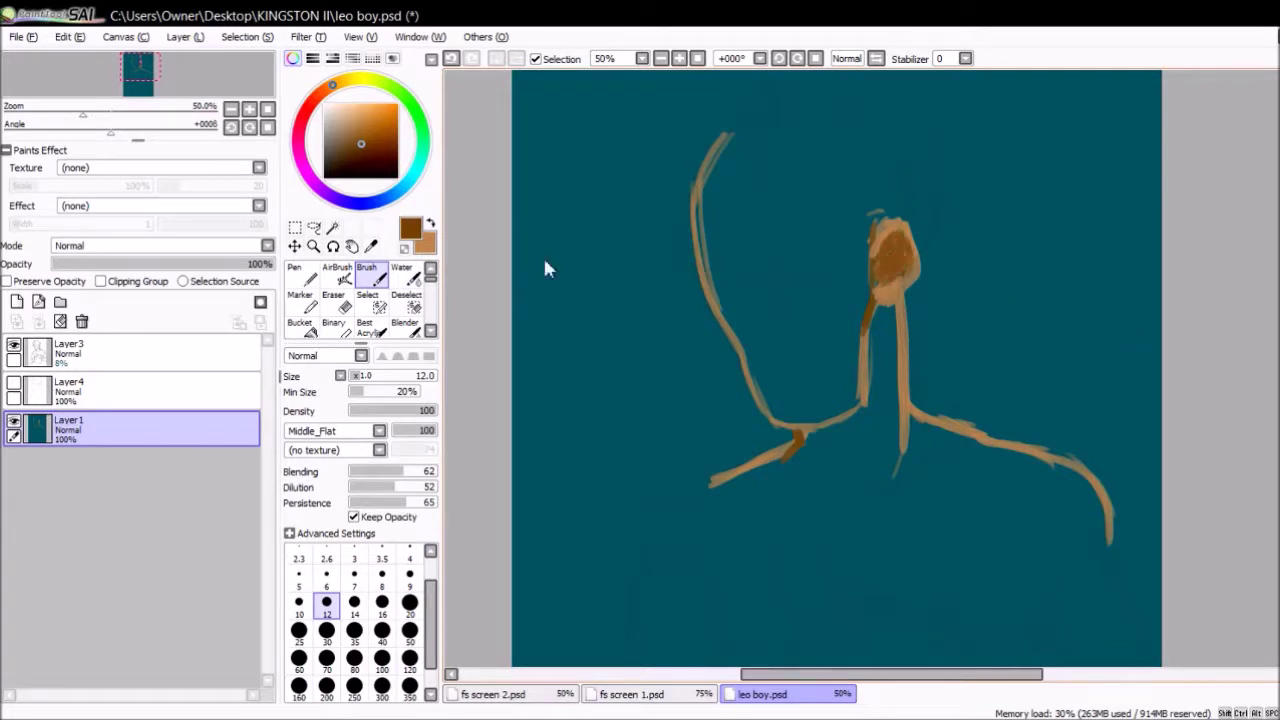
drag(541, 294, 548, 330)
key(x)
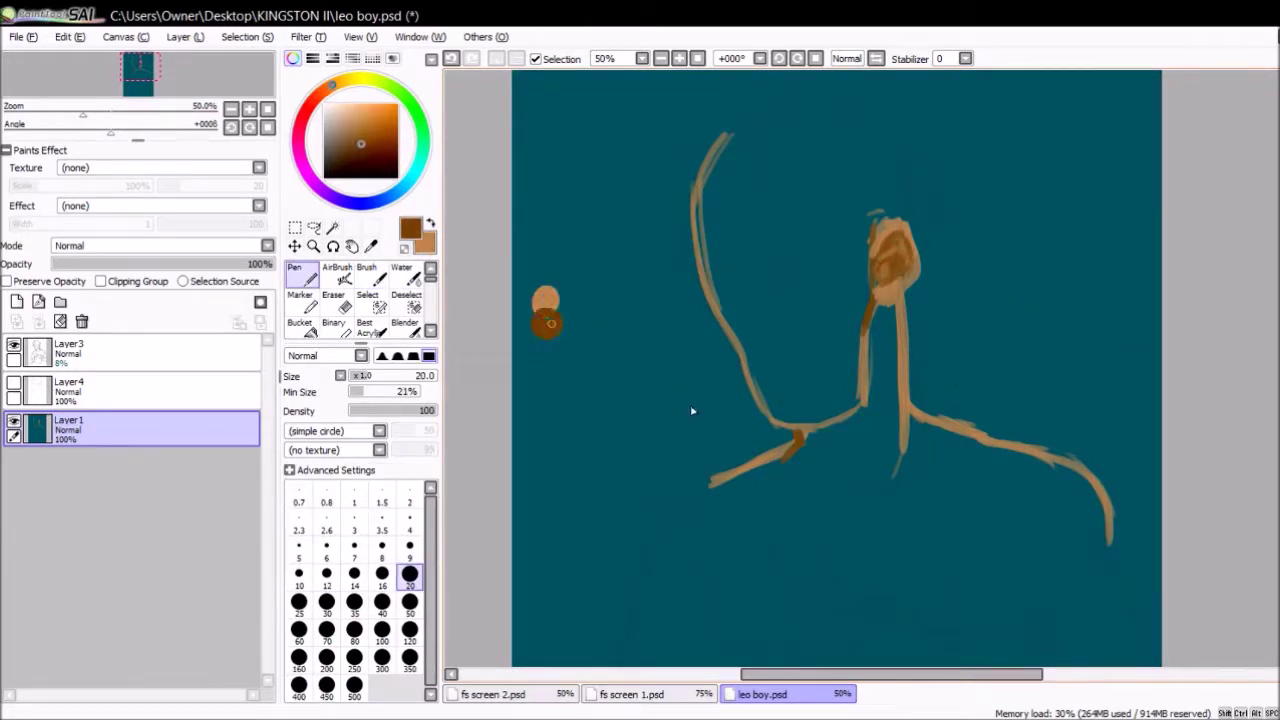
- Start filling the left cheek in tan with the size 20 Brush and set Blending to 35
key(bracketright)
key(bracketright)
key(bracketright)
key(x)
mouse_move(708, 210)
mouse_down()
mouse_move(745, 296)
mouse_move(728, 335)
mouse_up()
click(379, 471)
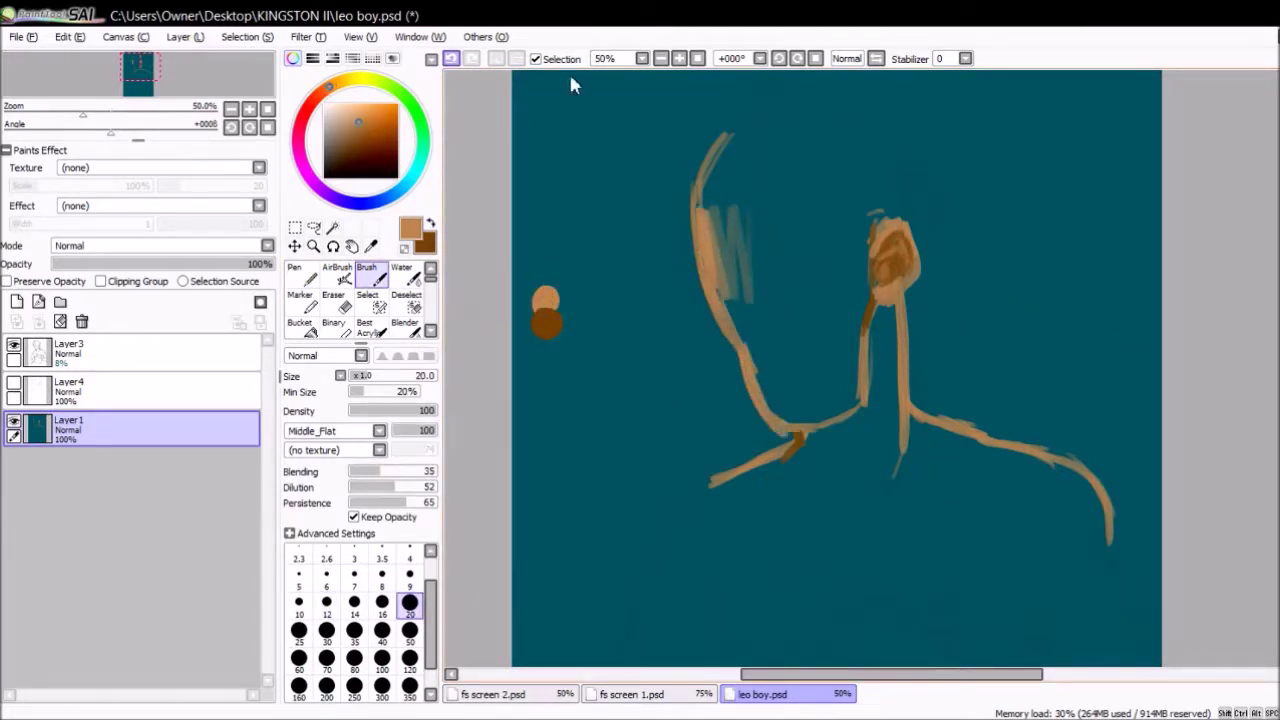
- Fill the whole face shape with tan using the Brush at size 50
key(bracketright)
key(bracketright)
key(bracketright)
key(bracketright)
key(bracketright)
drag(720, 222, 772, 350)
drag(730, 310, 850, 420)
mouse_move(845, 320)
mouse_down()
mouse_move(760, 333)
mouse_move(850, 262)
mouse_move(722, 165)
mouse_move(800, 185)
mouse_move(866, 266)
mouse_move(780, 165)
mouse_move(834, 360)
mouse_up()
- Shade the neck and the area under the jaw in dark brown with the size 20 Brush
key(bracketleft)
key(bracketleft)
key(bracketleft)
key(bracketleft)
key(bracketleft)
key(x)
mouse_move(745, 478)
mouse_down()
mouse_move(825, 464)
mouse_move(850, 476)
mouse_move(888, 328)
mouse_up()
key(x)
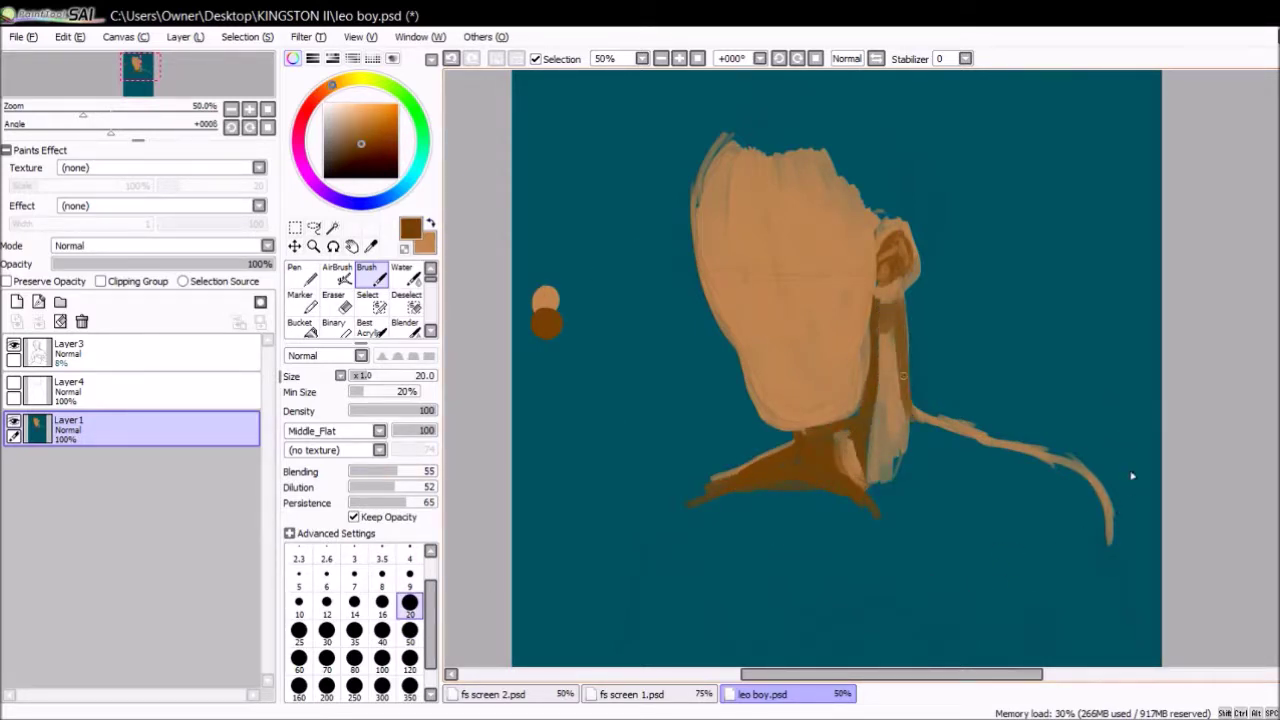
- Fill the left side of the chest with tan using the Brush at size 50
scroll(1094, 631, down, 3)
key(bracketright)
key(bracketright)
key(bracketright)
key(bracketright)
key(bracketright)
key(x)
mouse_move(700, 372)
mouse_down()
mouse_move(940, 460)
mouse_move(985, 462)
mouse_up()
drag(852, 362, 895, 445)
mouse_move(700, 380)
mouse_down()
mouse_move(790, 480)
mouse_move(860, 360)
mouse_move(720, 340)
mouse_move(837, 390)
mouse_up()
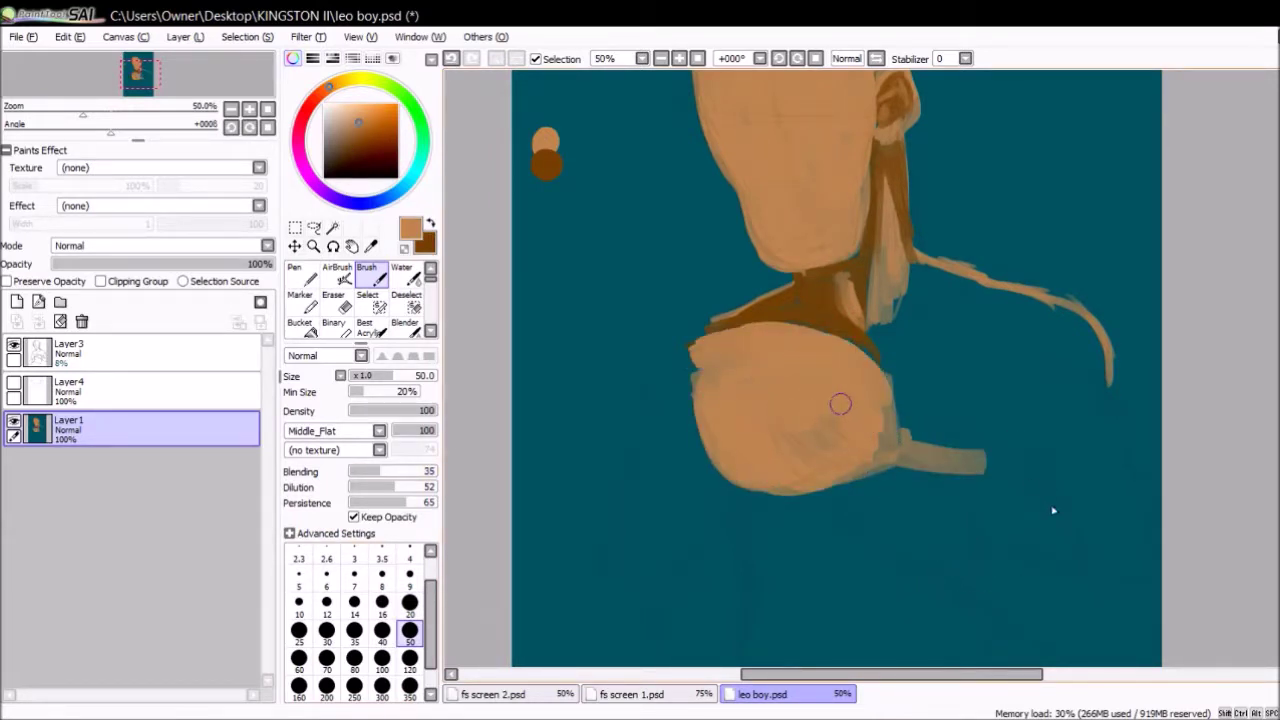
- Paint dark brown shadows along the inner edge and underside of the left chest muscle
key(x)
drag(850, 340, 878, 440)
mouse_move(740, 485)
mouse_down()
mouse_move(757, 517)
mouse_move(940, 465)
mouse_up()
- Fill the base of the neck and the start of the right shoulder in tan, and touch up the chest's inner edge
key(x)
mouse_move(935, 295)
mouse_down()
mouse_move(885, 305)
mouse_move(950, 295)
mouse_up()
drag(865, 320, 875, 430)
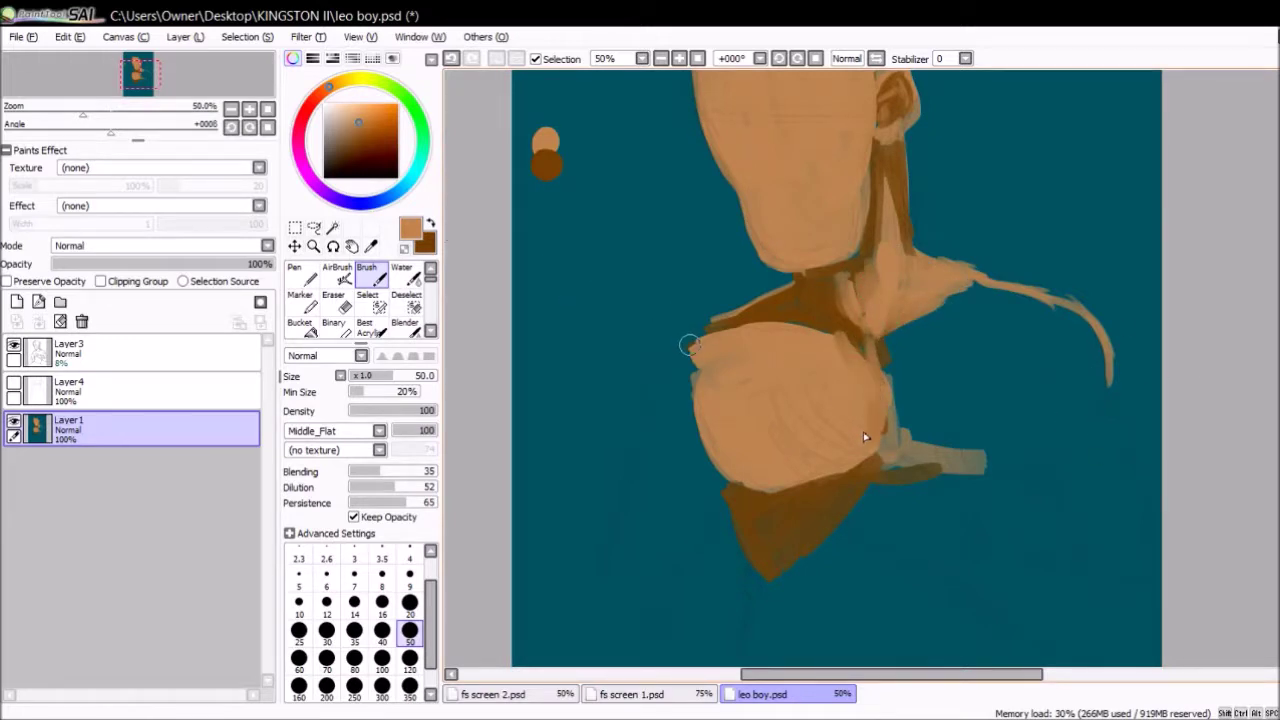
- Block in the right side of the chest in tan, with dark brown shading beneath it and along the arm
mouse_move(982, 358)
mouse_down()
mouse_move(1042, 362)
mouse_move(1036, 422)
mouse_move(894, 367)
mouse_move(906, 394)
mouse_move(975, 421)
mouse_move(931, 418)
mouse_move(943, 307)
mouse_move(990, 338)
mouse_up()
scroll(990, 338, down, 3)
key(x)
drag(1050, 280, 1057, 357)
drag(1100, 410, 1150, 455)
drag(951, 360, 962, 388)
- Block in the waist sides, hip lines and upper abdomen shadow with dark brown strokes
scroll(962, 388, down, 3)
drag(760, 285, 790, 470)
drag(745, 370, 640, 455)
mouse_move(1000, 285)
mouse_down()
mouse_move(937, 443)
mouse_move(945, 545)
mouse_up()
drag(925, 430, 830, 510)
mouse_move(780, 238)
mouse_down()
mouse_move(942, 299)
mouse_move(923, 380)
mouse_up()
- Fill the left side of the abdomen and the left hip with tan
key(x)
drag(805, 310, 766, 380)
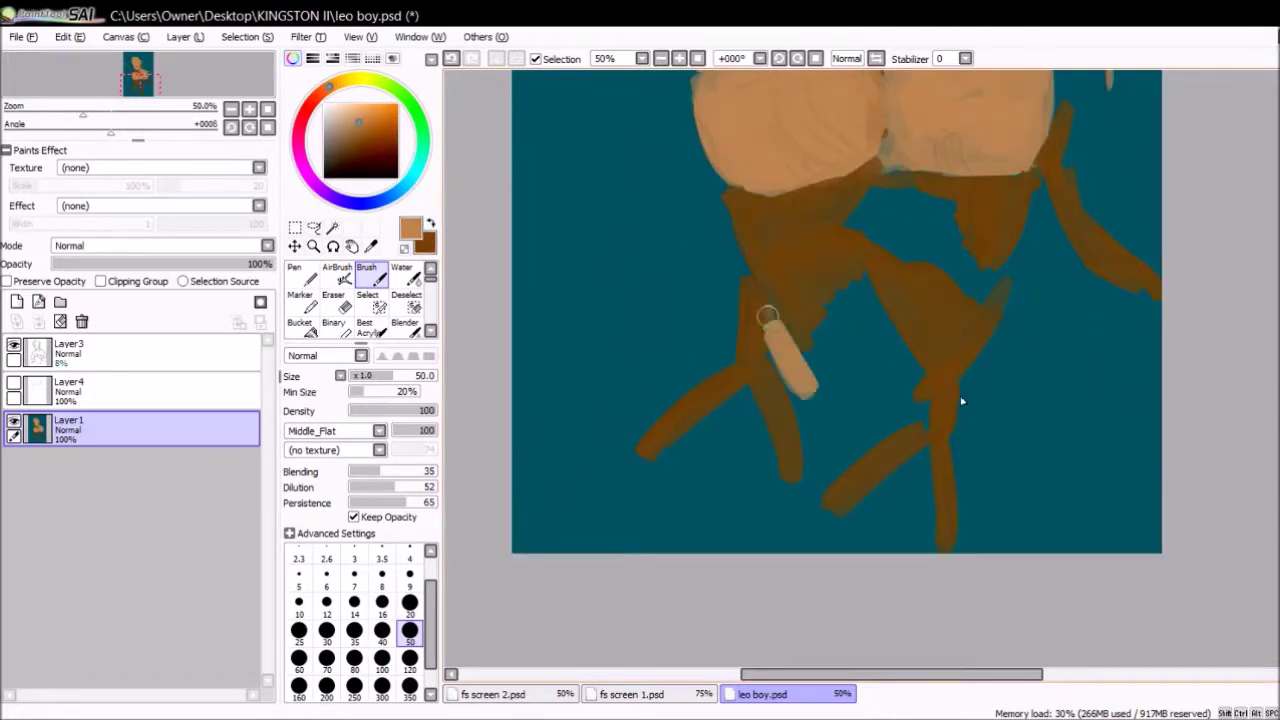
drag(780, 258, 830, 350)
drag(770, 385, 655, 450)
drag(730, 380, 770, 465)
drag(760, 360, 800, 460)
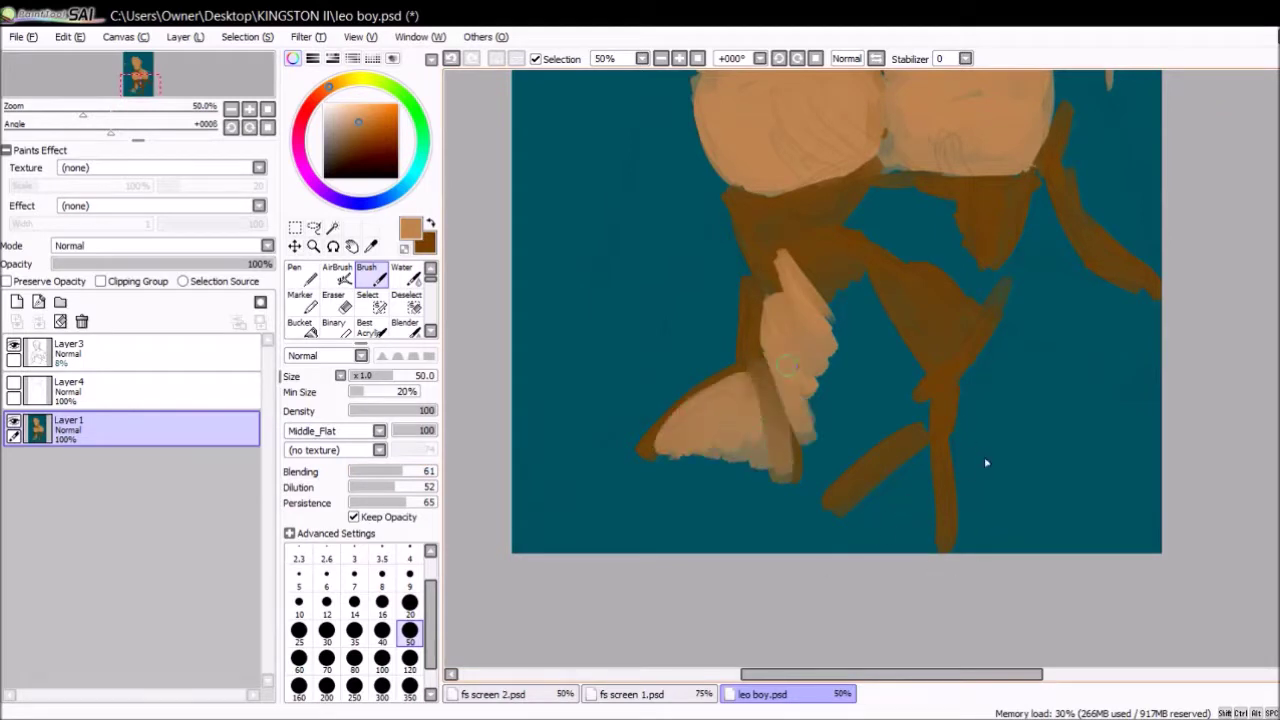
- Fill the middle of the abdomen and the right hip with tan strokes
drag(760, 285, 810, 400)
mouse_move(768, 228)
mouse_down()
mouse_move(775, 305)
mouse_move(850, 470)
mouse_up()
drag(820, 360, 895, 490)
mouse_move(890, 440)
mouse_down()
mouse_move(940, 395)
mouse_move(860, 520)
mouse_up()
mouse_move(880, 490)
mouse_down()
mouse_move(912, 460)
mouse_move(883, 351)
mouse_up()
drag(850, 425, 920, 290)
drag(945, 345, 840, 420)
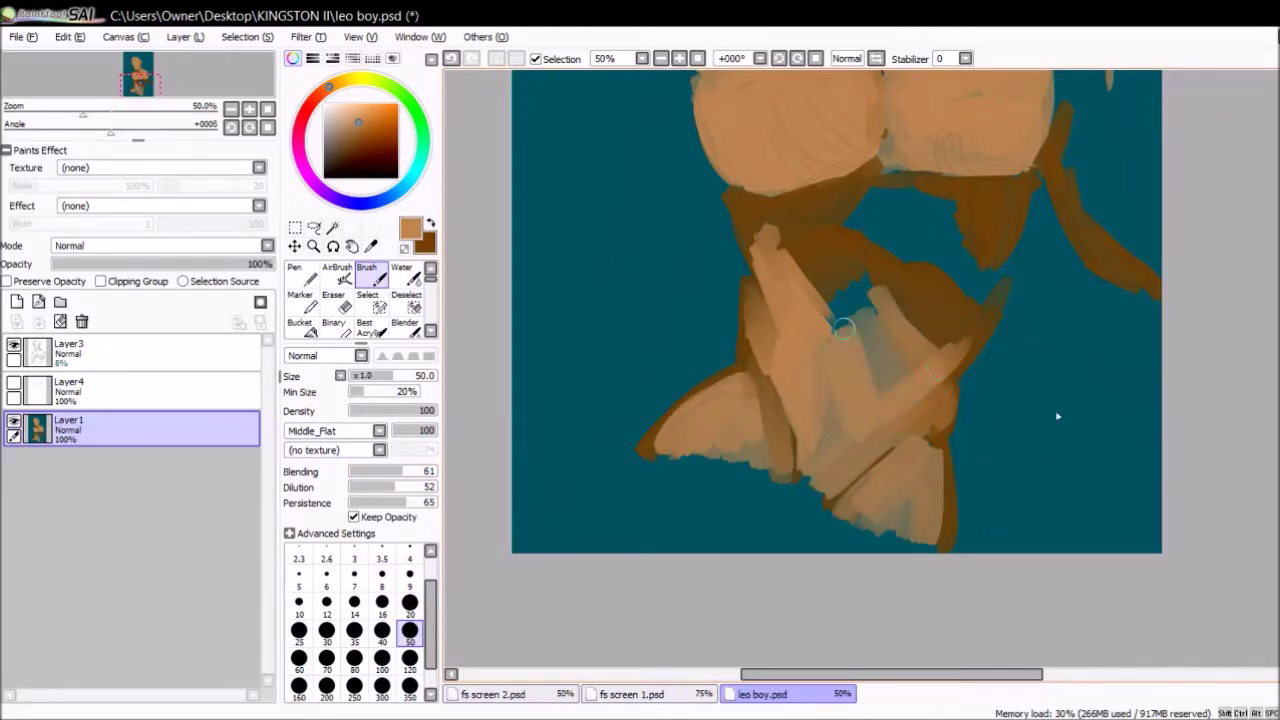
- Even out the tan across the upper abdomen and both hips, covering the remaining teal gaps and extending the hip edges
drag(900, 300, 830, 470)
drag(785, 320, 845, 220)
drag(800, 300, 968, 334)
drag(850, 280, 880, 420)
mouse_move(930, 470)
mouse_down()
mouse_move(866, 540)
mouse_move(766, 486)
mouse_up()
drag(735, 370, 690, 400)
drag(720, 380, 625, 470)
drag(935, 440, 930, 550)
- Shade the chest's lower edge and the cleft between the pectorals in dark brown, softening the transitions with tan
scroll(930, 500, up, 5)
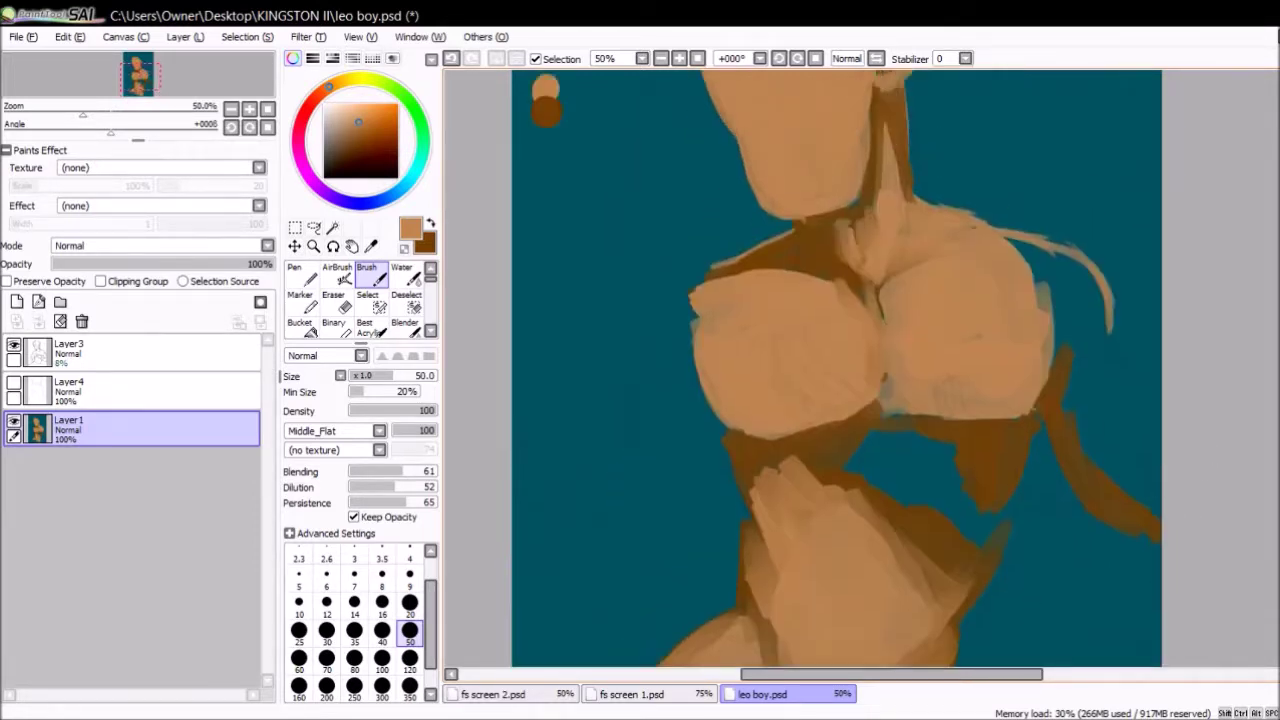
key(x)
drag(942, 503, 1000, 512)
mouse_move(740, 525)
mouse_down()
mouse_move(700, 450)
mouse_move(820, 530)
mouse_up()
key(x)
mouse_move(725, 480)
mouse_down()
mouse_move(870, 505)
mouse_move(780, 516)
mouse_move(840, 540)
mouse_up()
key(x)
scroll(871, 366, down, 3)
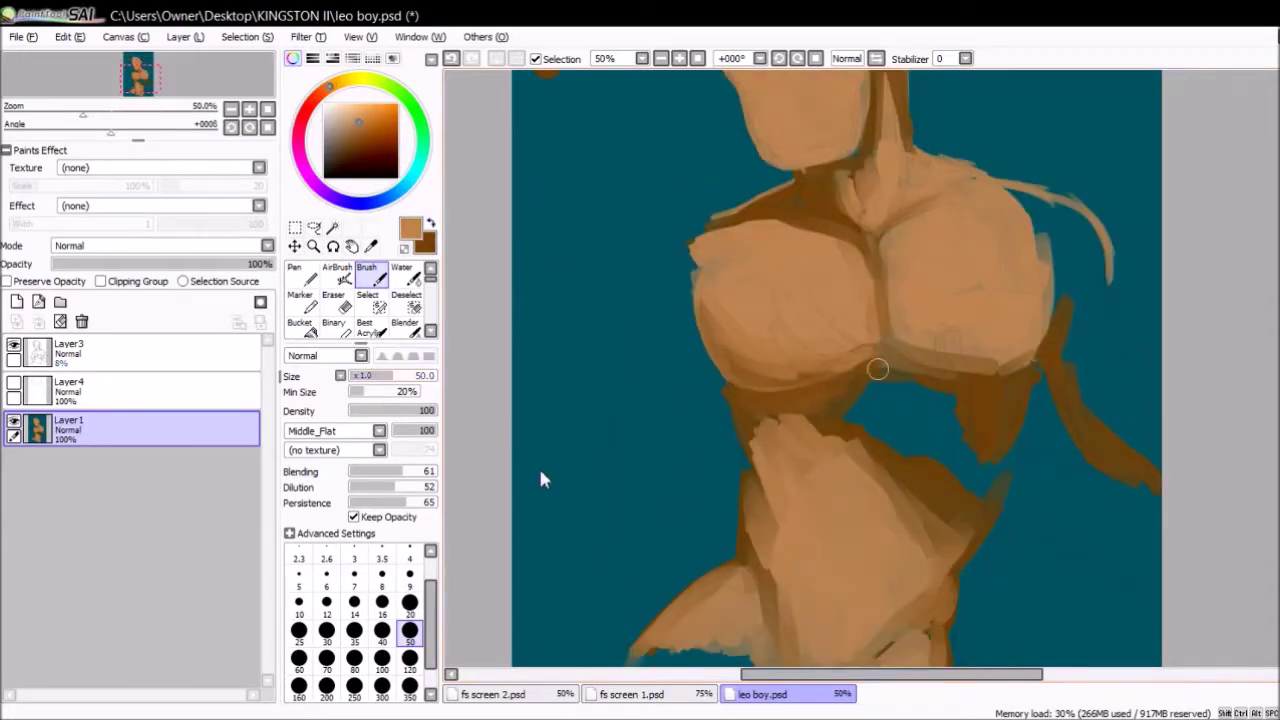
- Sample the neck shadow's mid brown, shade both sides of the abdomen with it, and smooth the centre with tan
key(alt)
scroll(825, 183, down, 1)
scroll(825, 183, up, 1)
alt+click(825, 183)
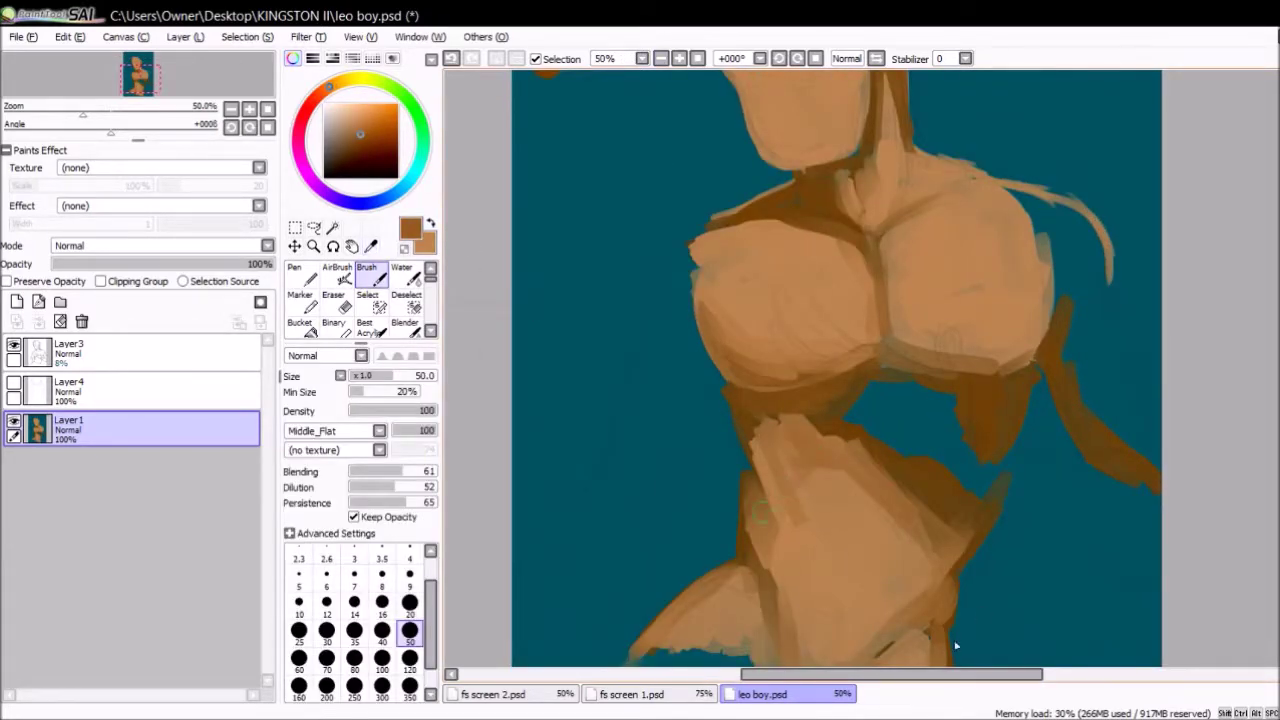
drag(785, 460, 890, 520)
drag(910, 600, 800, 590)
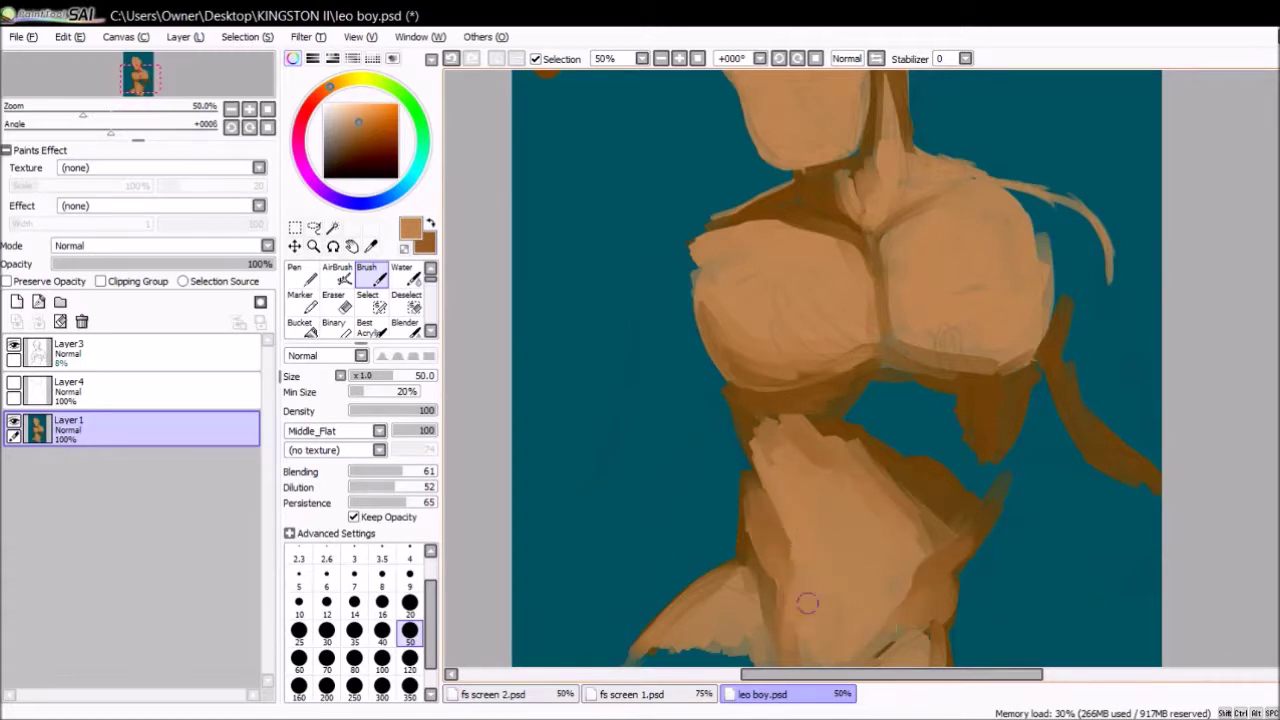
drag(790, 440, 830, 455)
key(x)
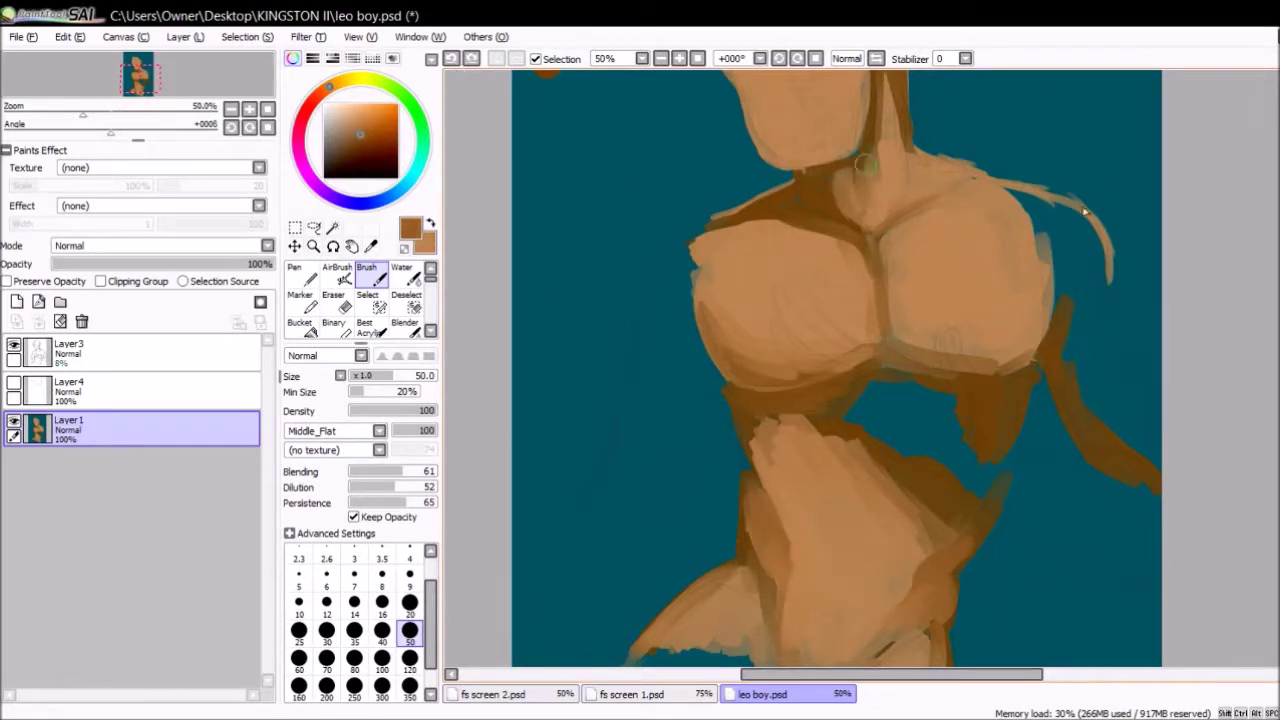
- Block in the right shoulder and upper arm in tan, joining them to the chest
drag(1080, 300, 1120, 400)
drag(1080, 330, 1125, 405)
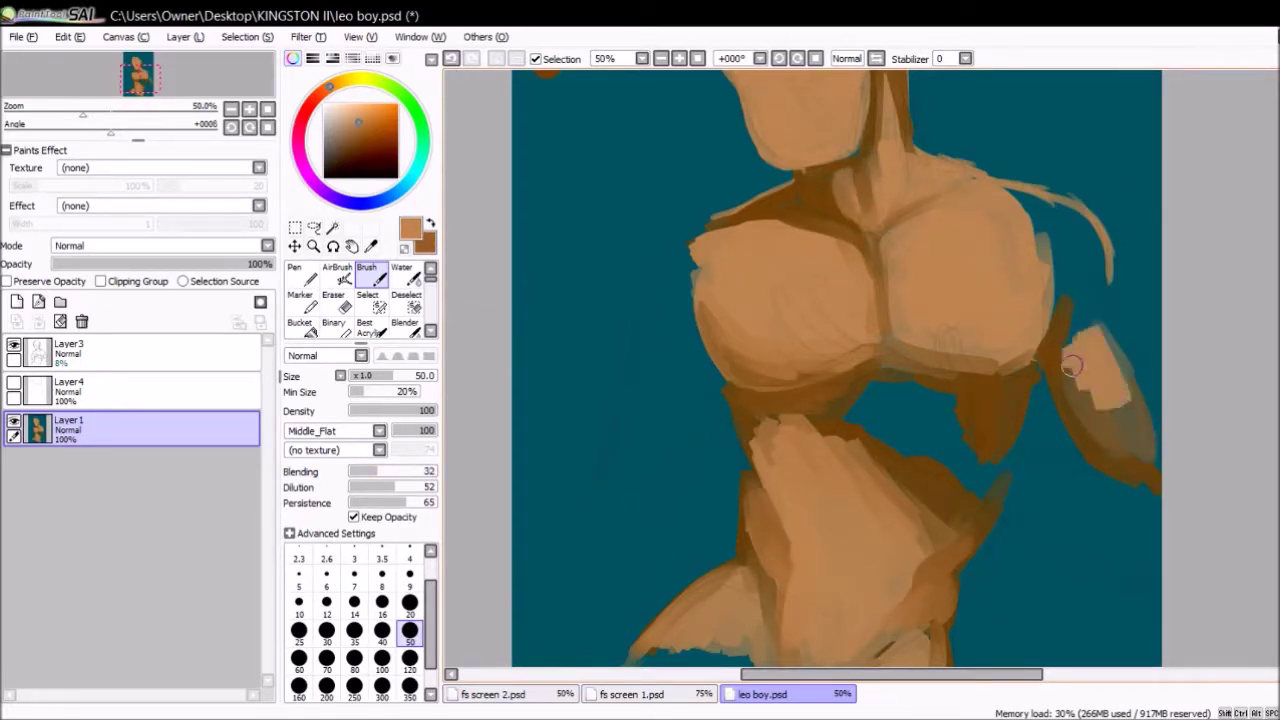
drag(1070, 290, 1140, 430)
drag(1098, 318, 1010, 200)
drag(1100, 260, 1034, 214)
- Shade the right armpit and inner upper arm in mid brown, blending the edges with tan at Blending 58
alt+click(1080, 314)
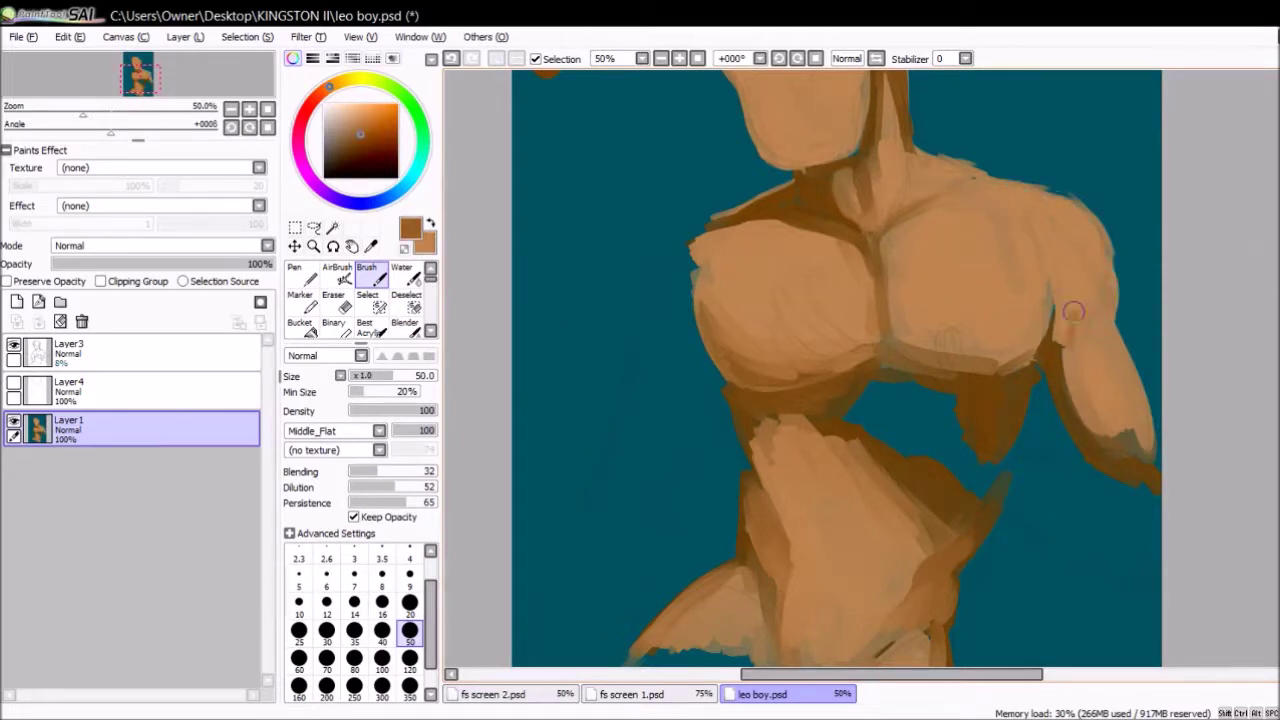
drag(1085, 335, 1057, 240)
click(400, 471)
key(x)
drag(1120, 440, 1080, 330)
drag(1060, 240, 1100, 300)
mouse_move(1070, 300)
mouse_down()
mouse_move(1108, 333)
mouse_move(1085, 430)
mouse_up()
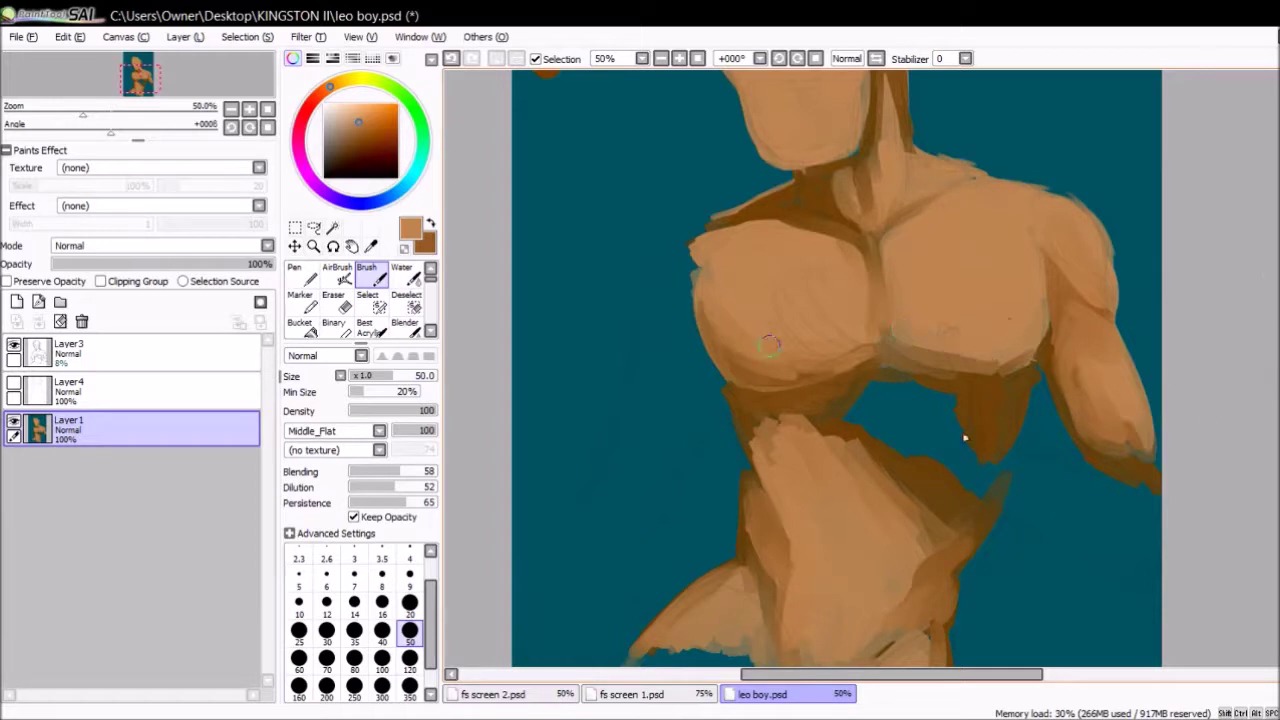
- Lighten the right ribs and upper abdomen, and block in the forearm and hand across the torso in tan at Blending 17
scroll(617, 408, down, 1)
drag(1000, 410, 985, 372)
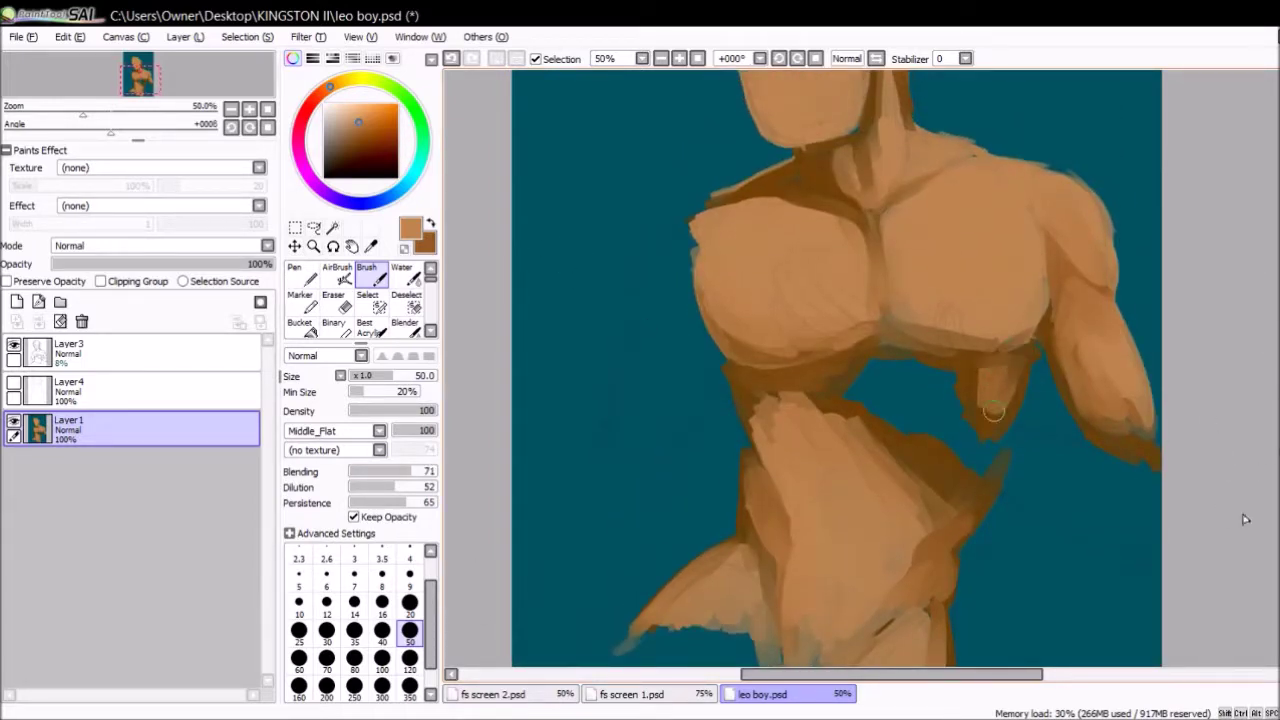
drag(760, 415, 805, 425)
click(364, 471)
mouse_move(848, 386)
mouse_down()
mouse_move(1043, 491)
mouse_move(1146, 441)
mouse_move(980, 440)
mouse_move(1110, 520)
mouse_move(1120, 480)
mouse_up()
- Paint the fingers over the chest in tan at brush size 20 and undo the last stroke
key(bracketleft)
key(bracketleft)
key(bracketleft)
key(bracketleft)
key(bracketleft)
mouse_move(942, 312)
mouse_down()
mouse_move(958, 425)
mouse_move(880, 360)
mouse_move(795, 360)
mouse_up()
key(ctrl+z)
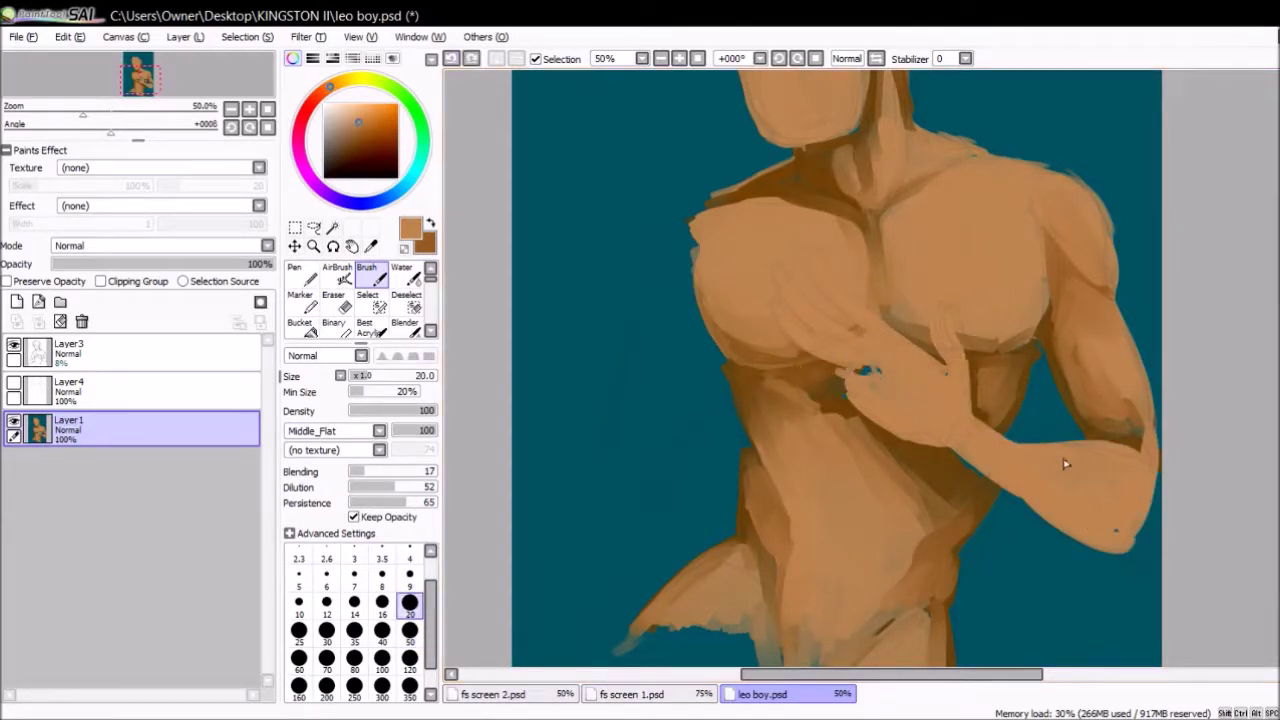
- Sample dark brown from the torso shadow and define the little finger and the hand's lower edge, with the brush at size 50
scroll(843, 77, down, 3)
scroll(843, 77, up, 3)
key(bracketright)
key(bracketright)
key(bracketright)
key(bracketright)
key(bracketright)
alt+click(788, 393)
scroll(508, 84, down, 3)
scroll(508, 84, up, 3)
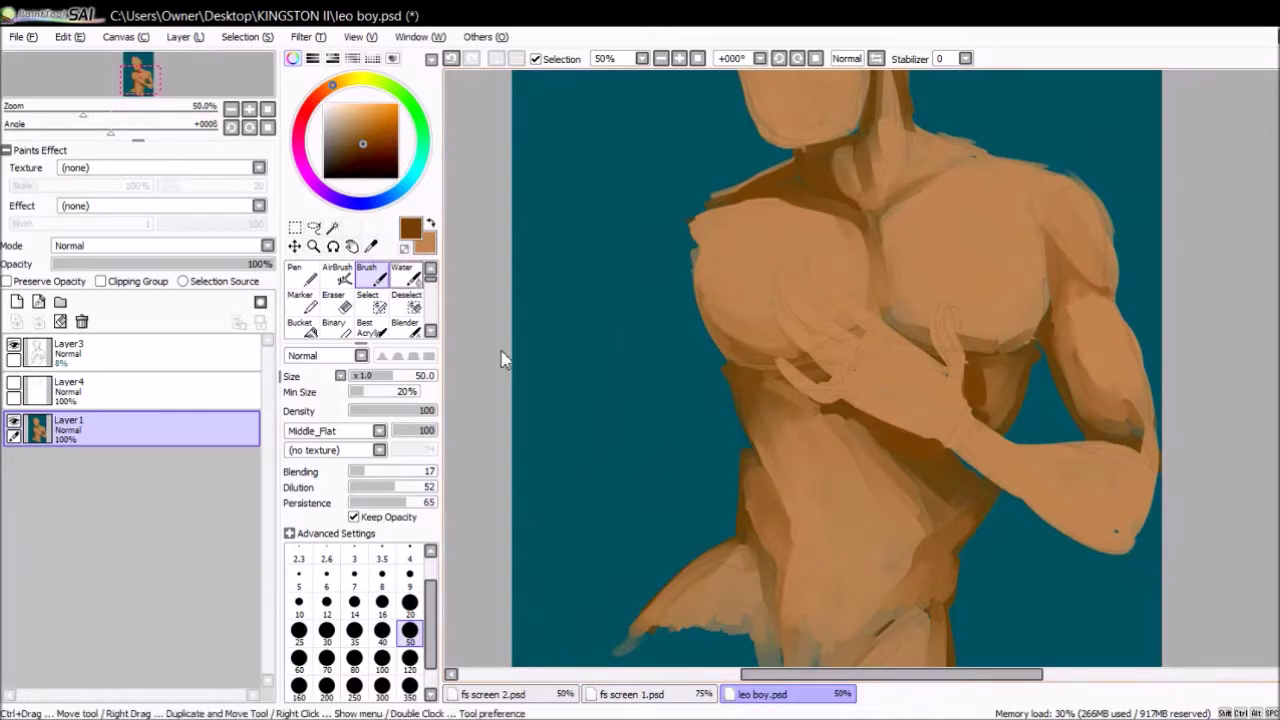
- Reduce the brush to size 20 and outline the wrist and the forearm's edges with dark brown shadows
key(bracketleft)
key(bracketleft)
key(bracketleft)
key(bracketleft)
key(bracketleft)
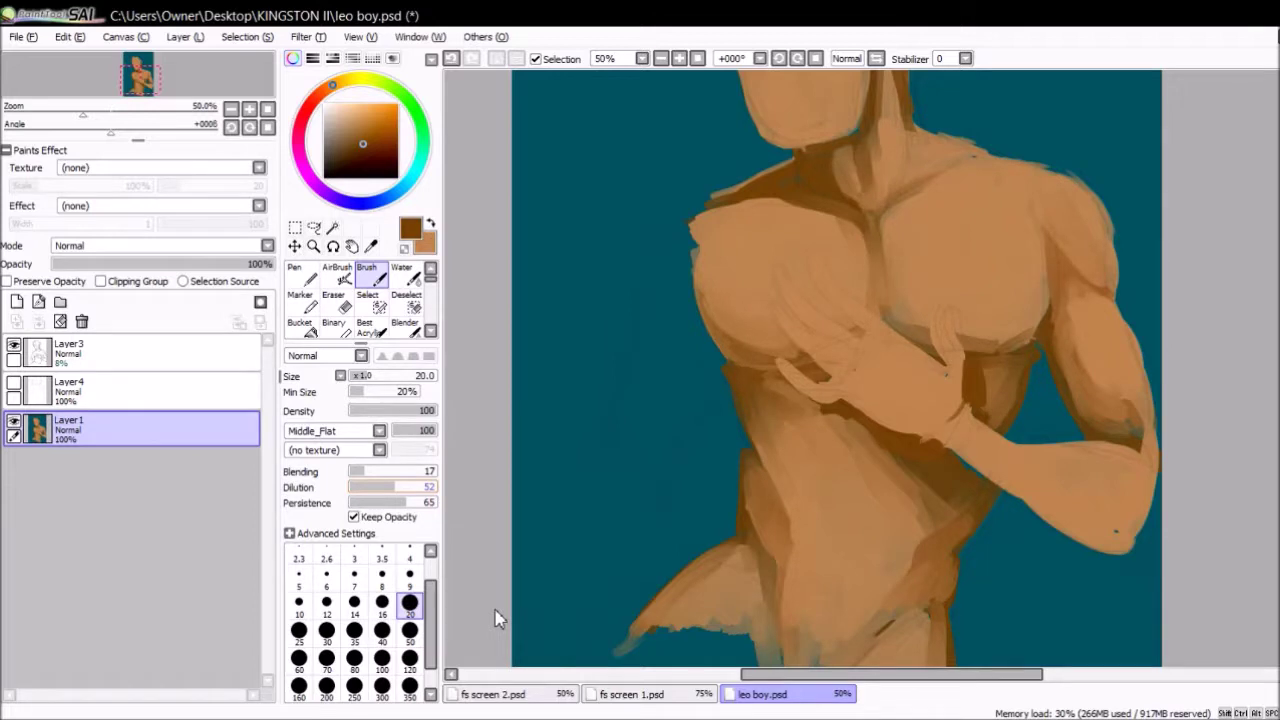
scroll(497, 617, down, 1)
drag(790, 440, 962, 528)
drag(936, 414, 1004, 538)
drag(870, 440, 996, 464)
scroll(825, 83, down, 1)
scroll(850, 300, up, 1)
drag(844, 484, 995, 560)
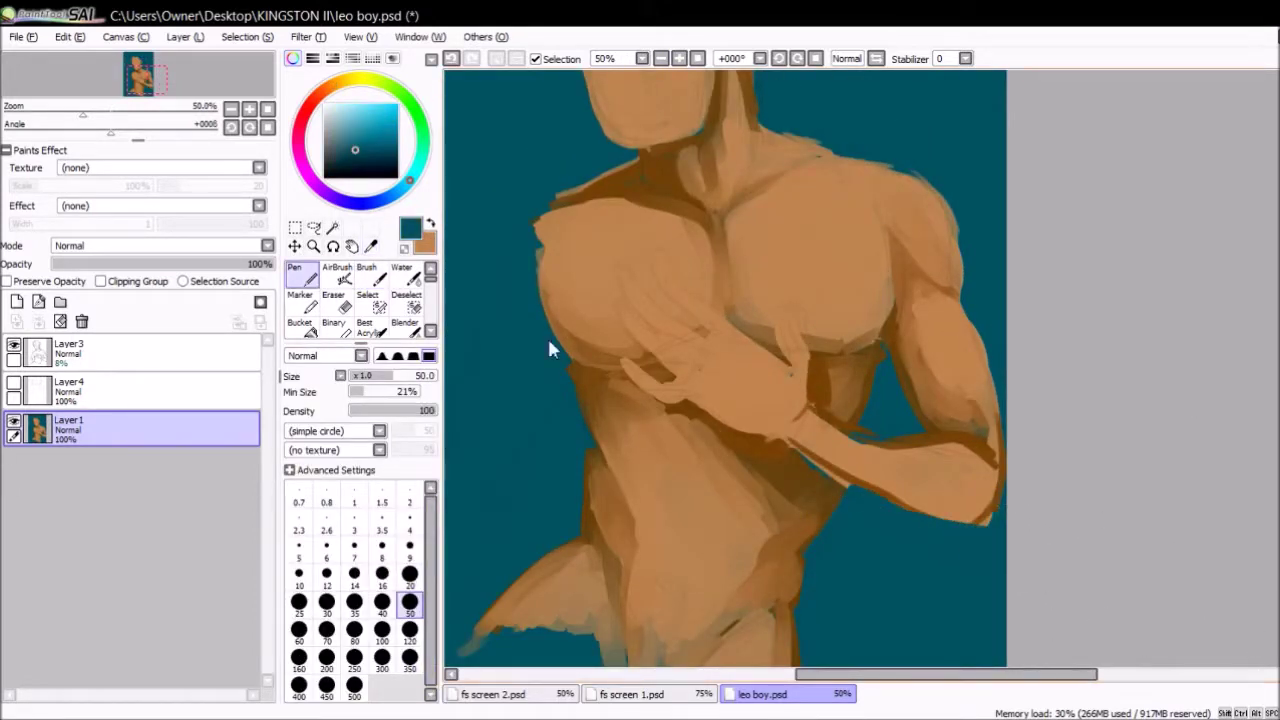
- Widen the right upper arm and forearm with tan out to the canvas edge
scroll(600, 280, down, 1)
key(alt)
scroll(878, 330, up, 1)
key(x)
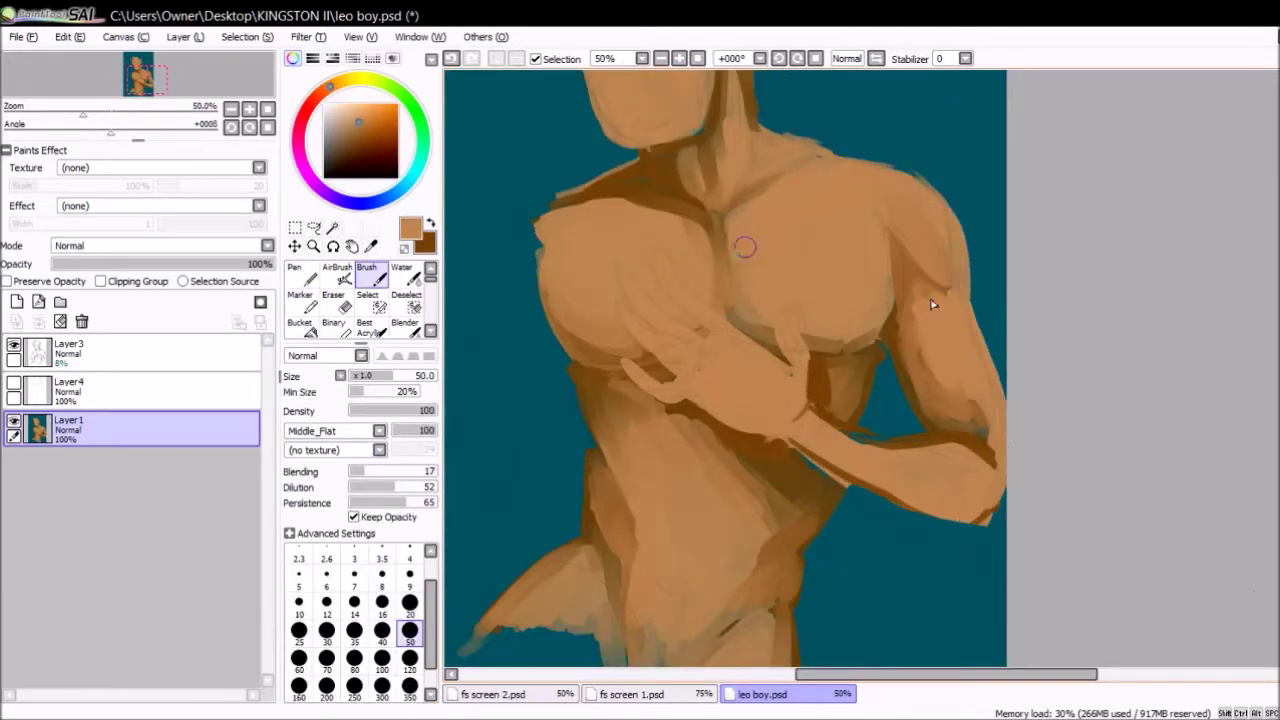
mouse_move(820, 430)
mouse_down()
mouse_move(990, 452)
mouse_move(950, 501)
mouse_up()
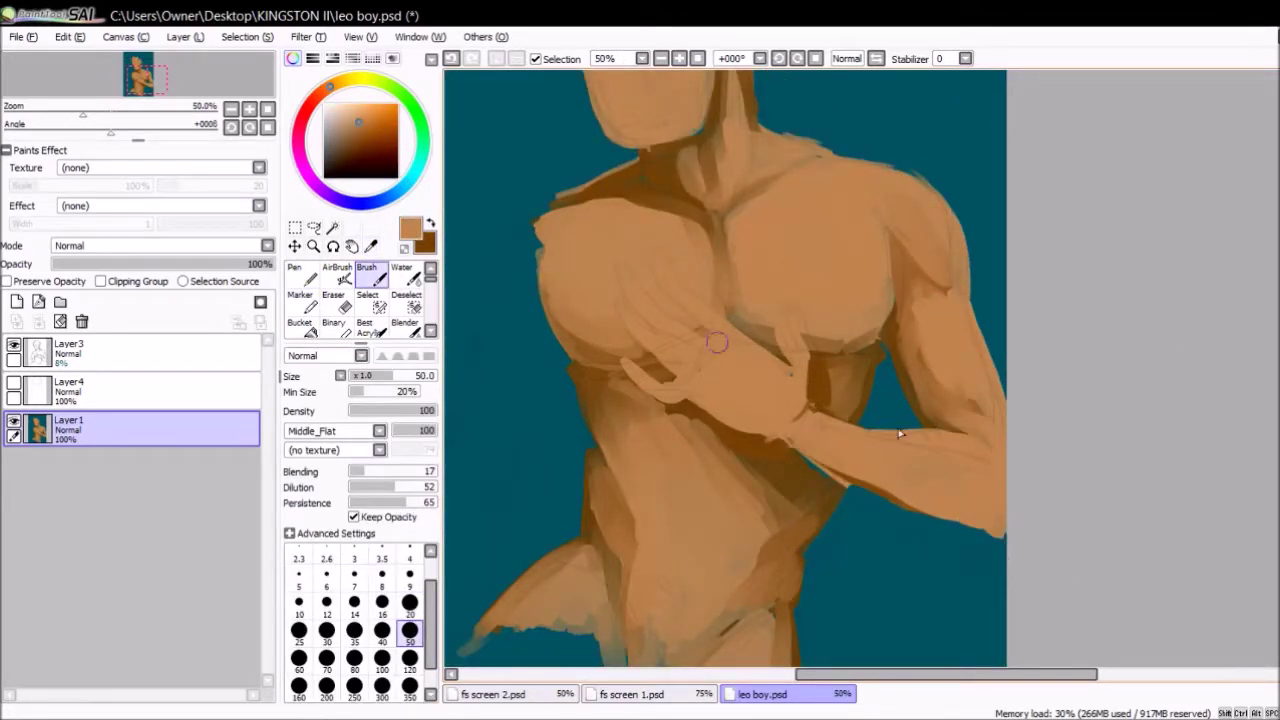
- Raise the Layer3 sketch's opacity to 73% and set up the black Pen at size 9
click(150, 352)
key(n)
click(409, 548)
drag(61, 263, 212, 263)
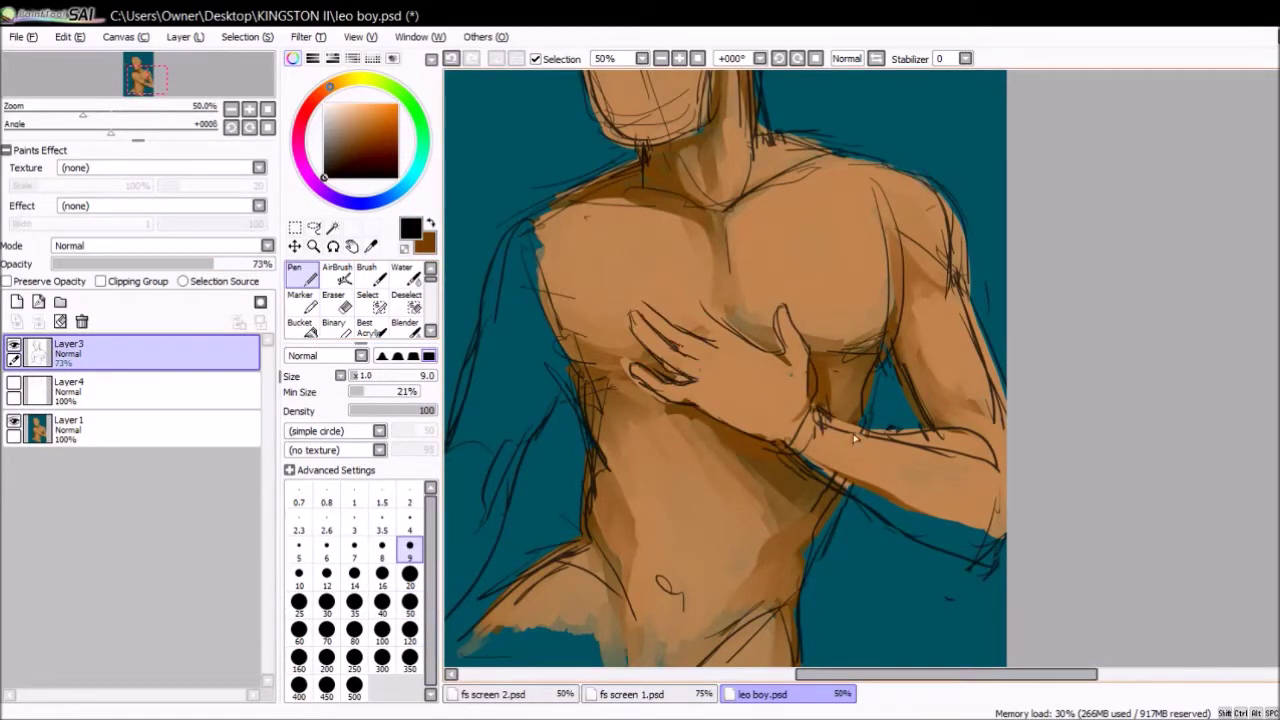
- Redraw the hand's fingers and thumb in black on the sketch layer, undoing and redoing strokes to refine the pose
key(ctrl+z)
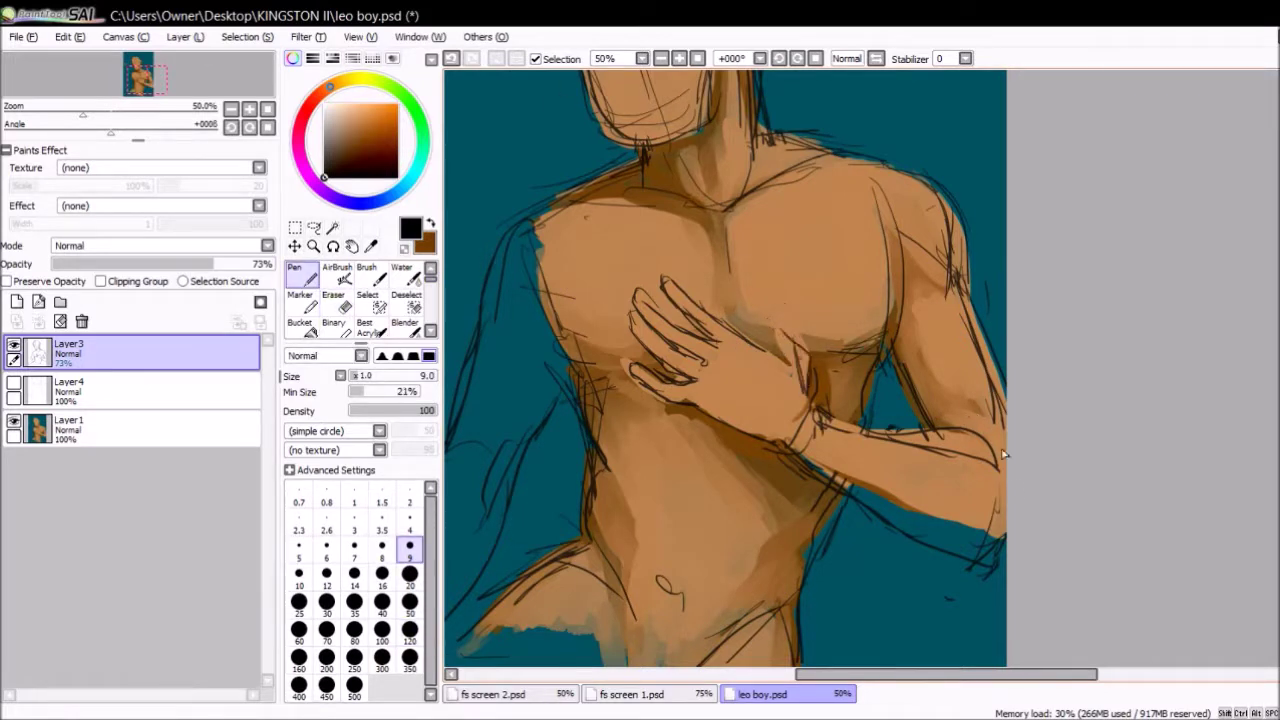
key(ctrl+z)
key(ctrl+z)
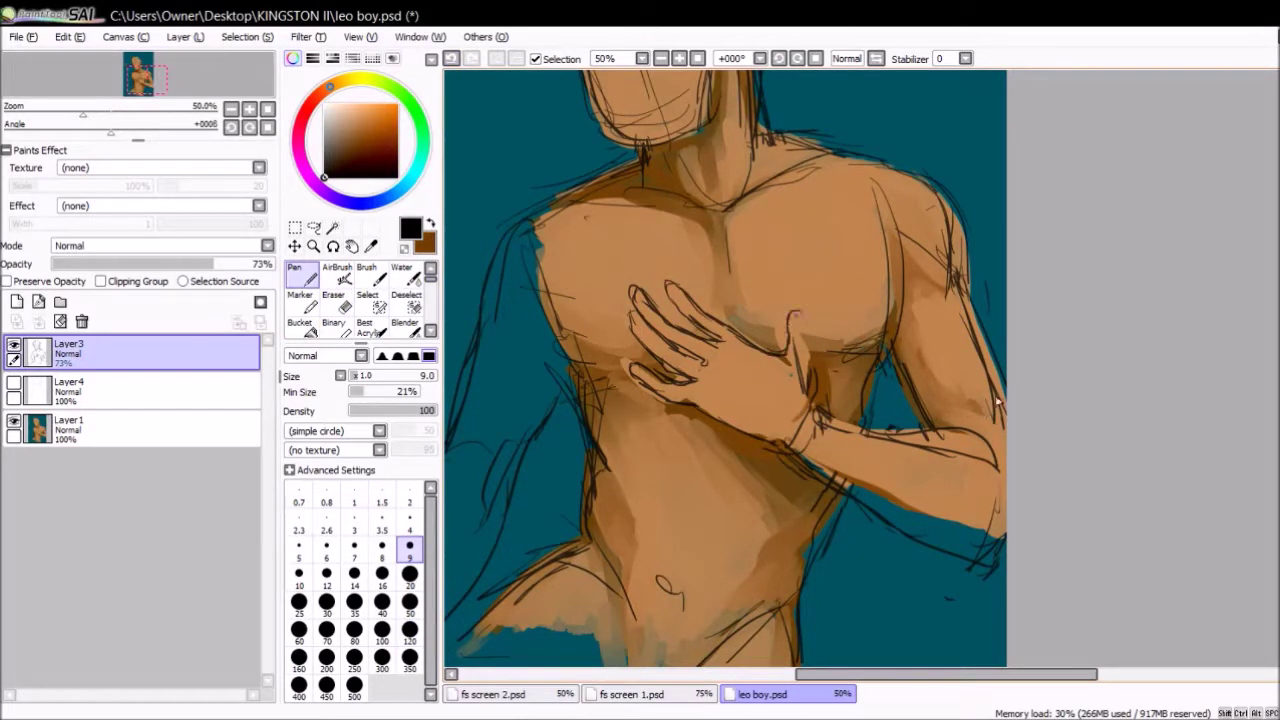
key(ctrl+z)
key(ctrl+z)
key(ctrl+y)
key(ctrl+z)
key(ctrl+y)
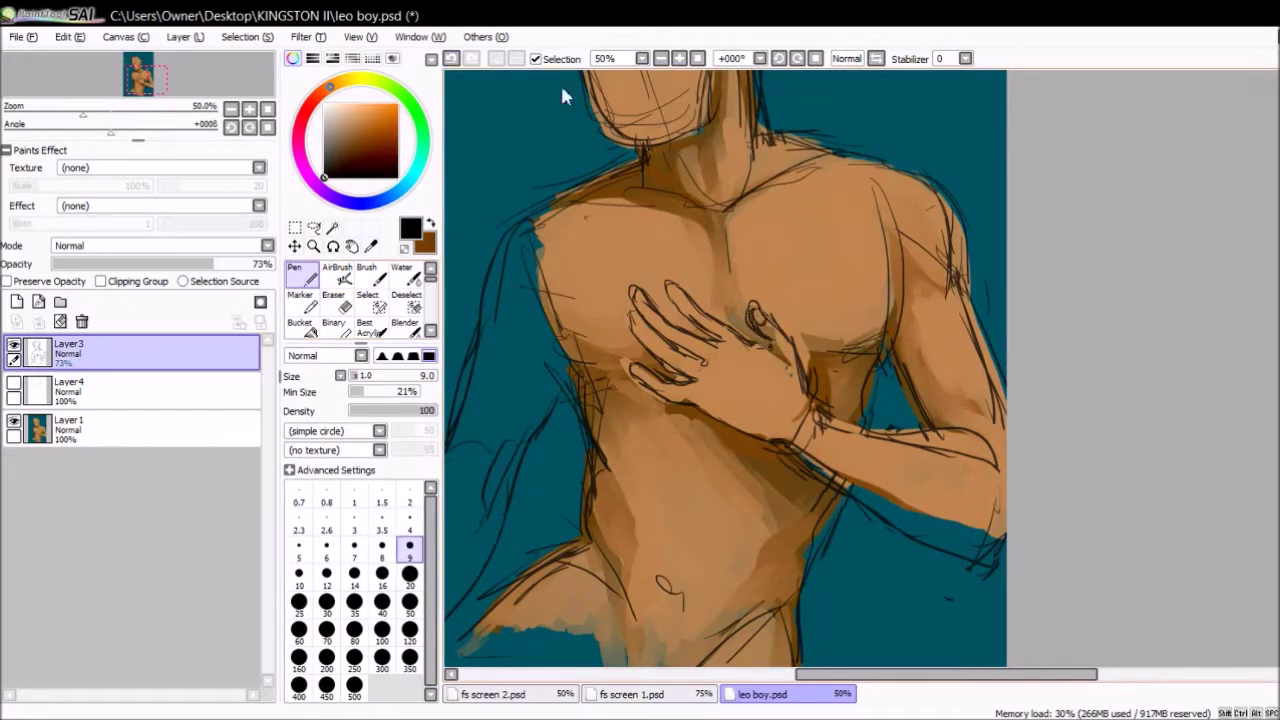
key(ctrl+y)
key(ctrl+y)
- Check the whole figure, fade the Layer3 sketch to 34% opacity, and return to the Brush on Layer1
key(ctrl+minus)
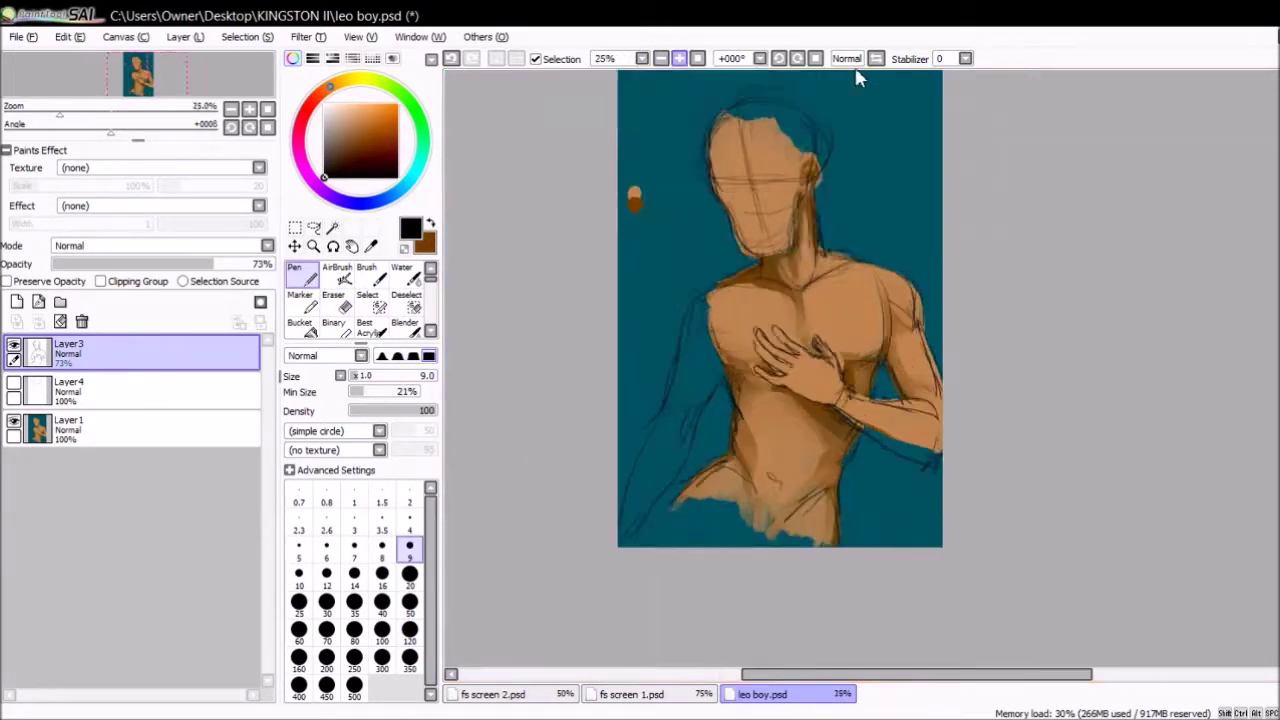
key(ctrl+plus)
click(130, 428)
click(367, 272)
key(ctrl+plus)
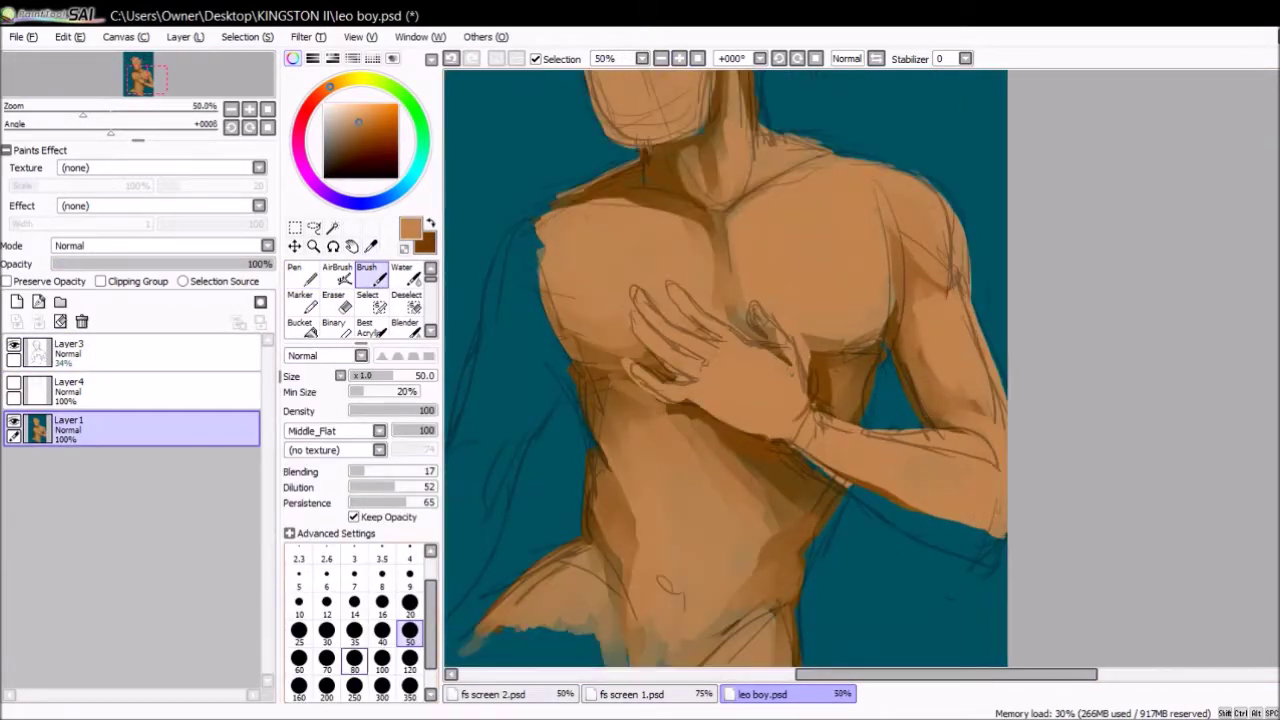
- Fade the Layer3 sketch to 18% opacity and fill out the elbow on Layer1 in tan at brush size 70
click(327, 658)
key(x)
click(130, 352)
click(92, 263)
click(130, 428)
drag(940, 335, 905, 410)
key(x)
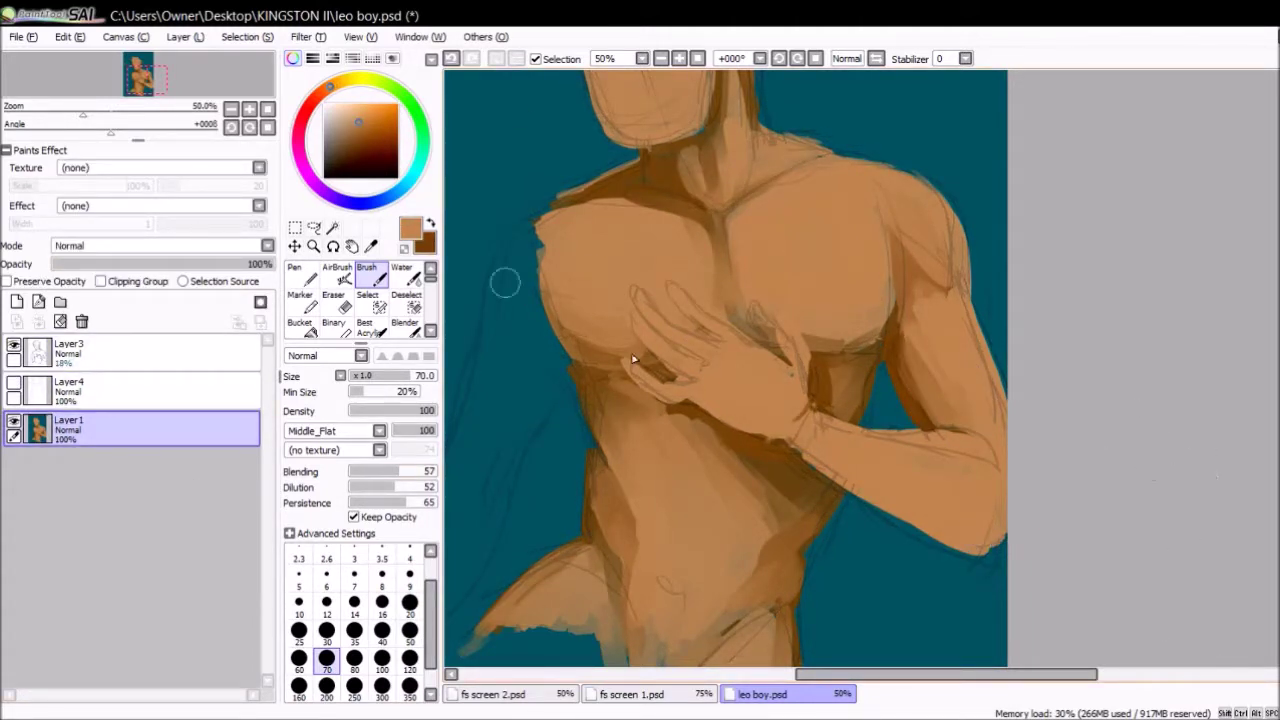
- Paint dark brown into the gaps between the fingers and over the old thumb
key(x)
drag(790, 368, 830, 396)
drag(762, 330, 838, 350)
mouse_move(625, 365)
mouse_down()
mouse_move(660, 398)
mouse_move(766, 324)
mouse_move(828, 386)
mouse_up()
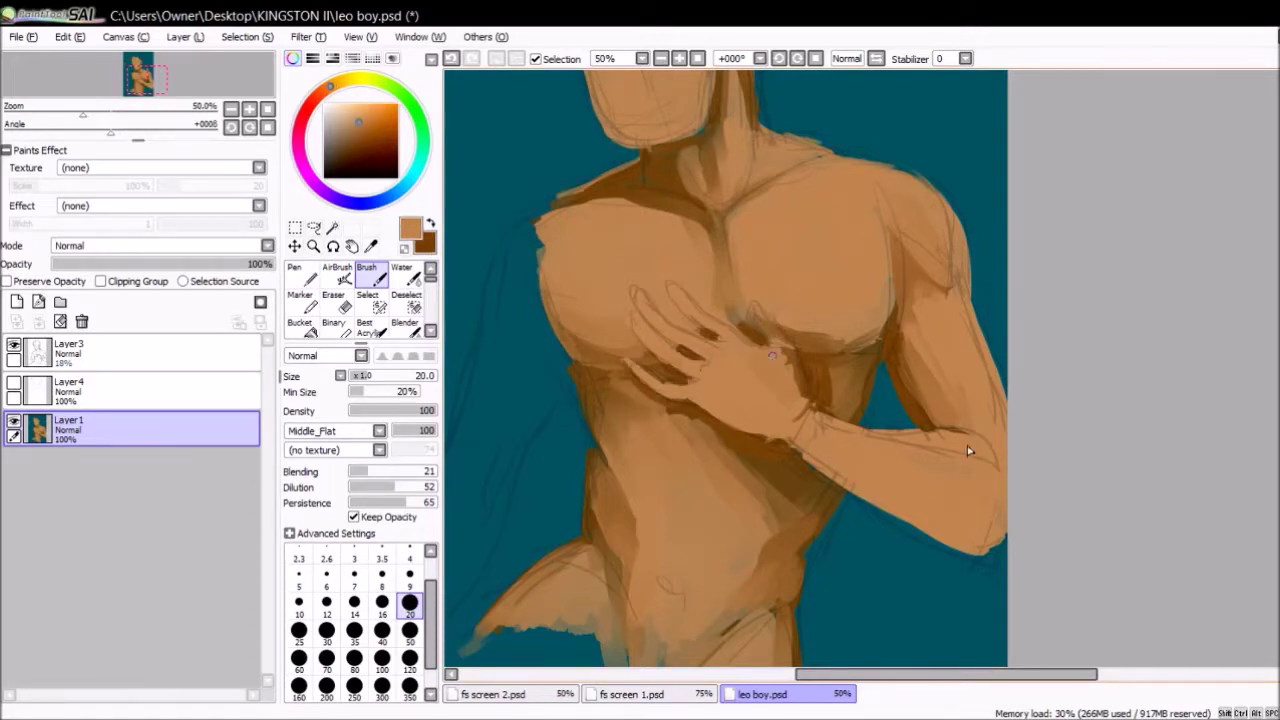
- Shape the thumb along the new sketch in tan and dark brown at brush size 20, cleaning up the back of the hand
key(x)
drag(756, 316, 794, 358)
key(x)
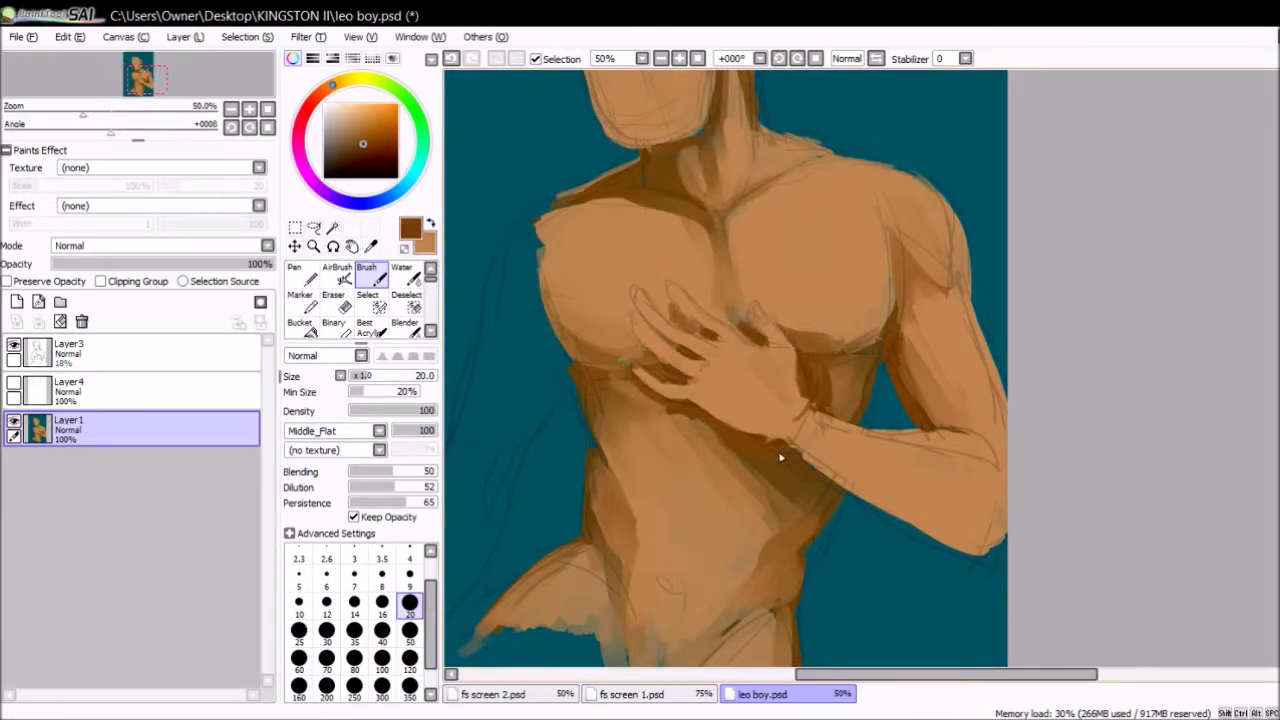
key(x)
mouse_move(785, 350)
mouse_down()
mouse_move(792, 372)
mouse_move(770, 440)
mouse_up()
- Try olive and reddish brown shading beneath the hand at brush size 50, and undo it
key(bracketright)
key(bracketright)
key(bracketright)
key(bracketright)
key(bracketright)
alt+click(733, 470)
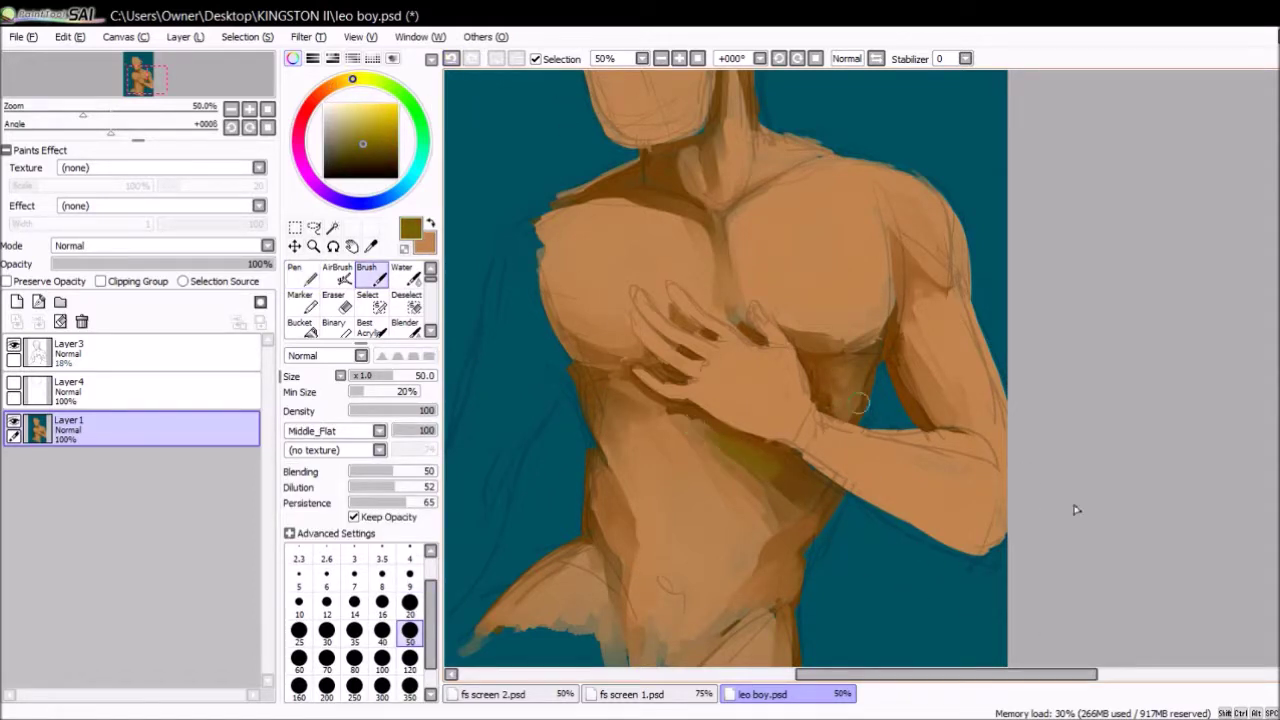
click(323, 92)
drag(700, 420, 750, 465)
key(ctrl+z)
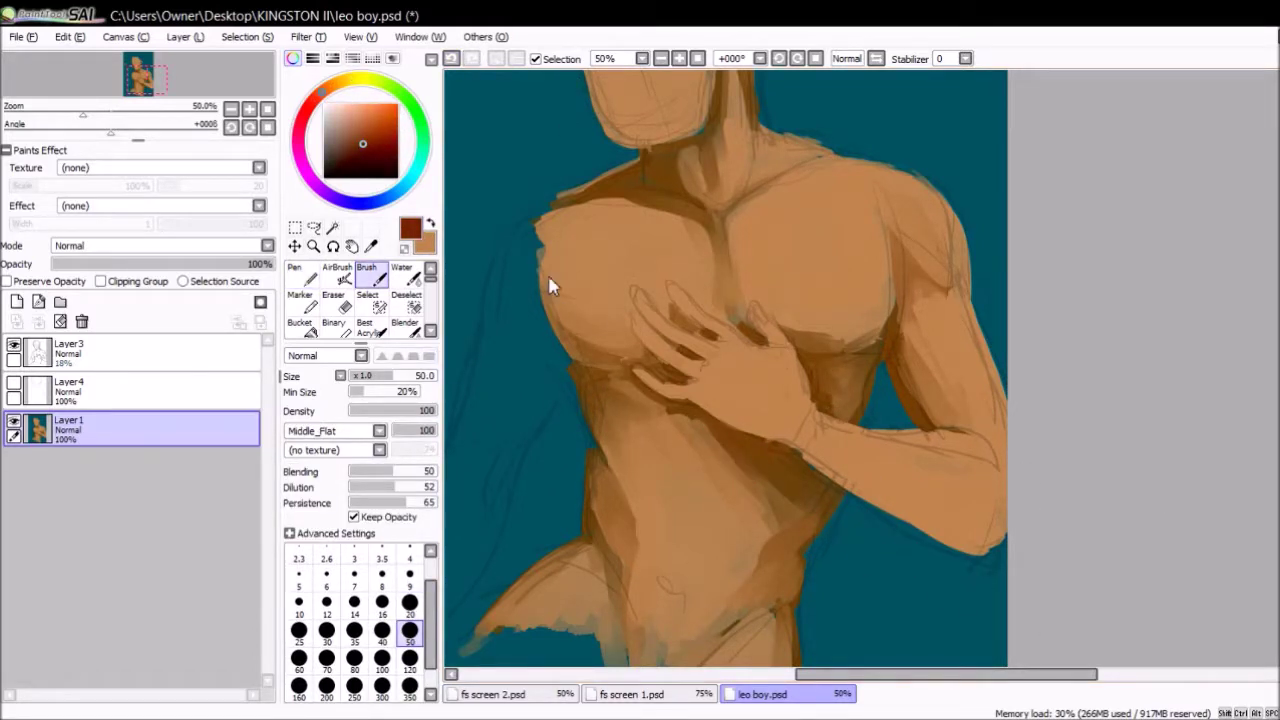
- Sample the dark brown beside the fingers and refine the finger gaps at brush size 20
alt+click(632, 355)
key(bracketleft)
key(bracketleft)
key(bracketleft)
key(bracketleft)
key(bracketleft)
drag(688, 390, 735, 340)
key(x)
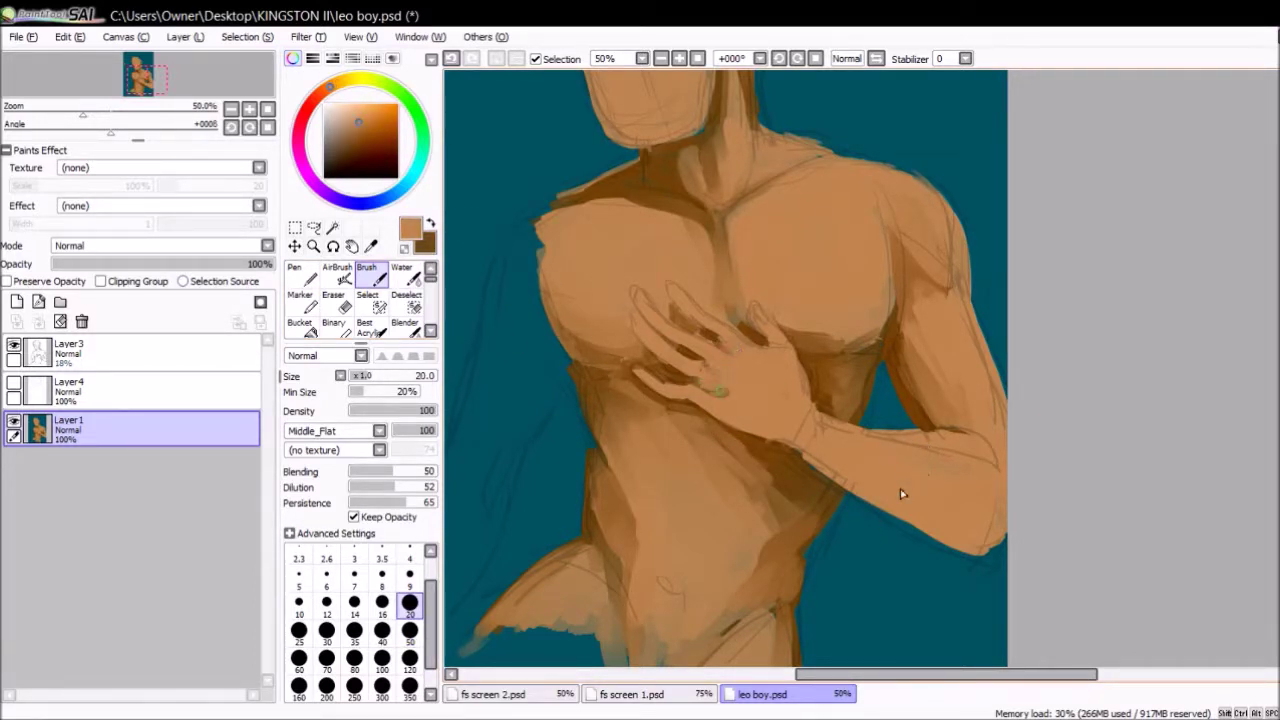
- Fade the Layer3 sketch to 5% opacity and return to painting on Layer1
key(x)
key(x)
key(x)
key(alt)
click(68, 350)
drag(92, 263, 63, 263)
click(68, 428)
scroll(865, 77, down, 2)
scroll(865, 77, up, 2)
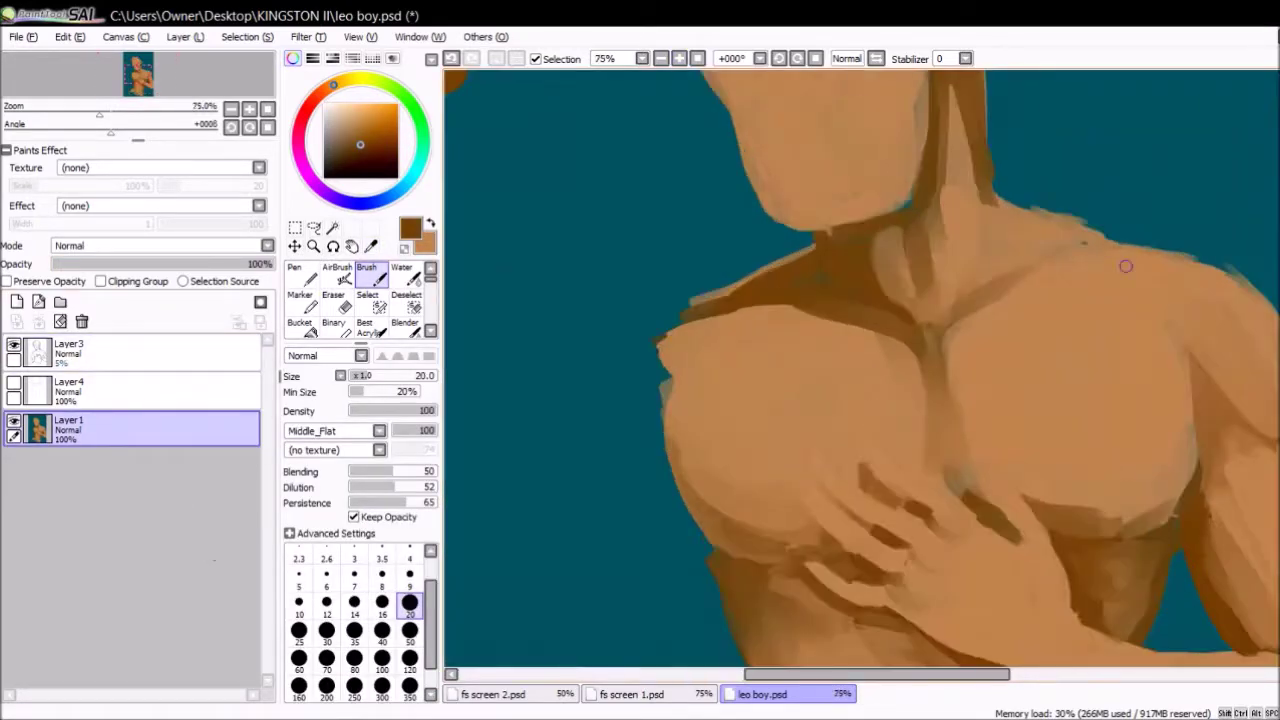
- Trim the elbow and the forearm's lower edge with the teal background colour using the Pen at size 50
scroll(828, 80, down, 1)
scroll(474, 317, up, 1)
key(n)
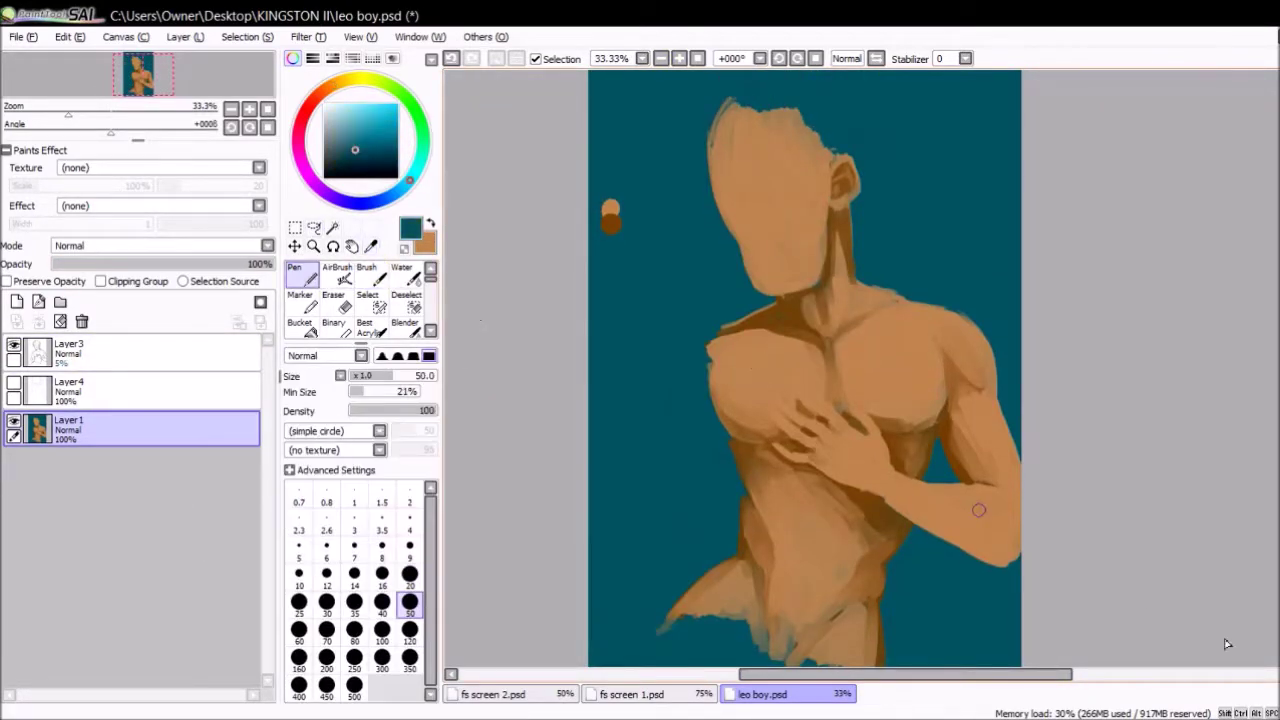
drag(973, 555, 1022, 460)
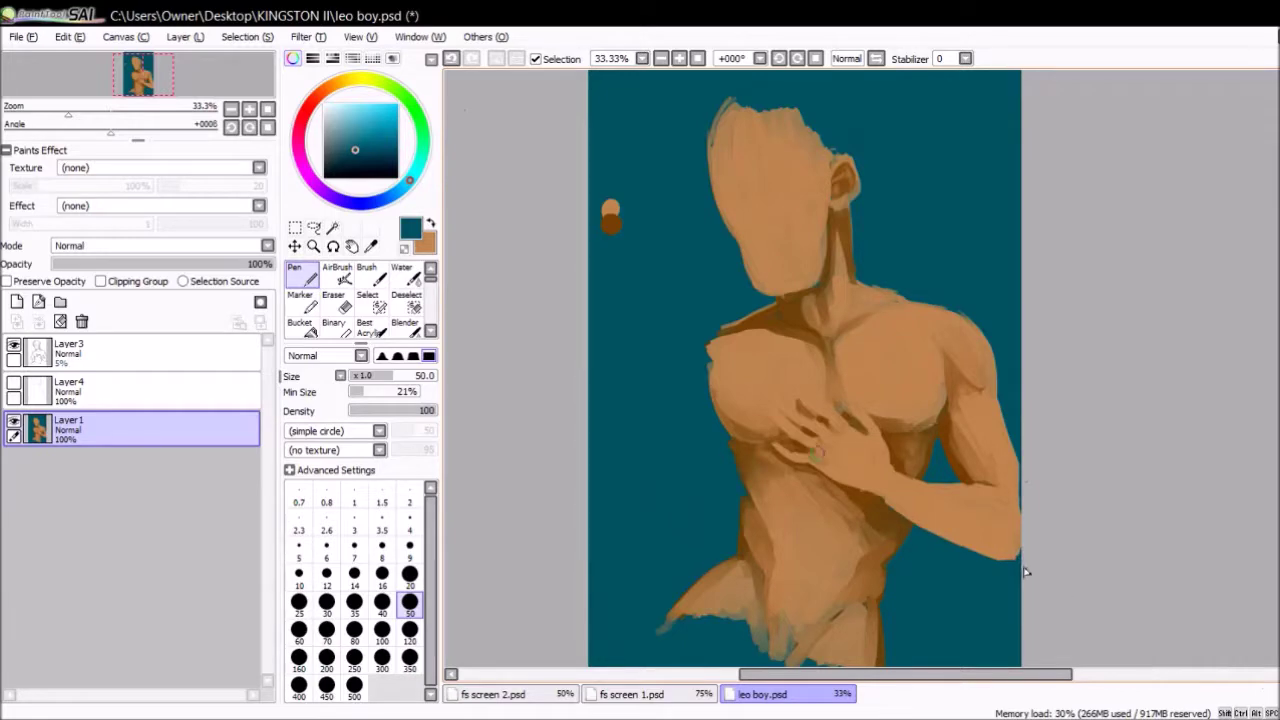
- Select the hand with the Lasso and reshape it with Free Deform
key(l)
key(ctrl+t)
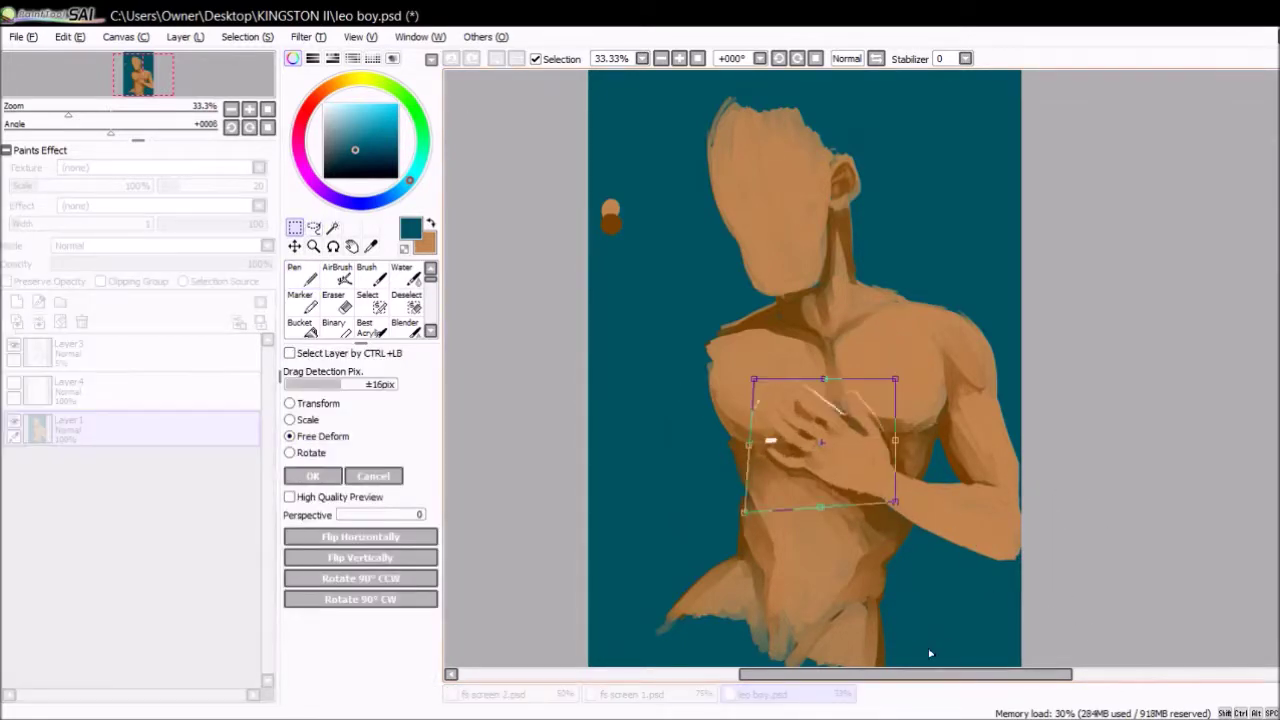
key(Return)
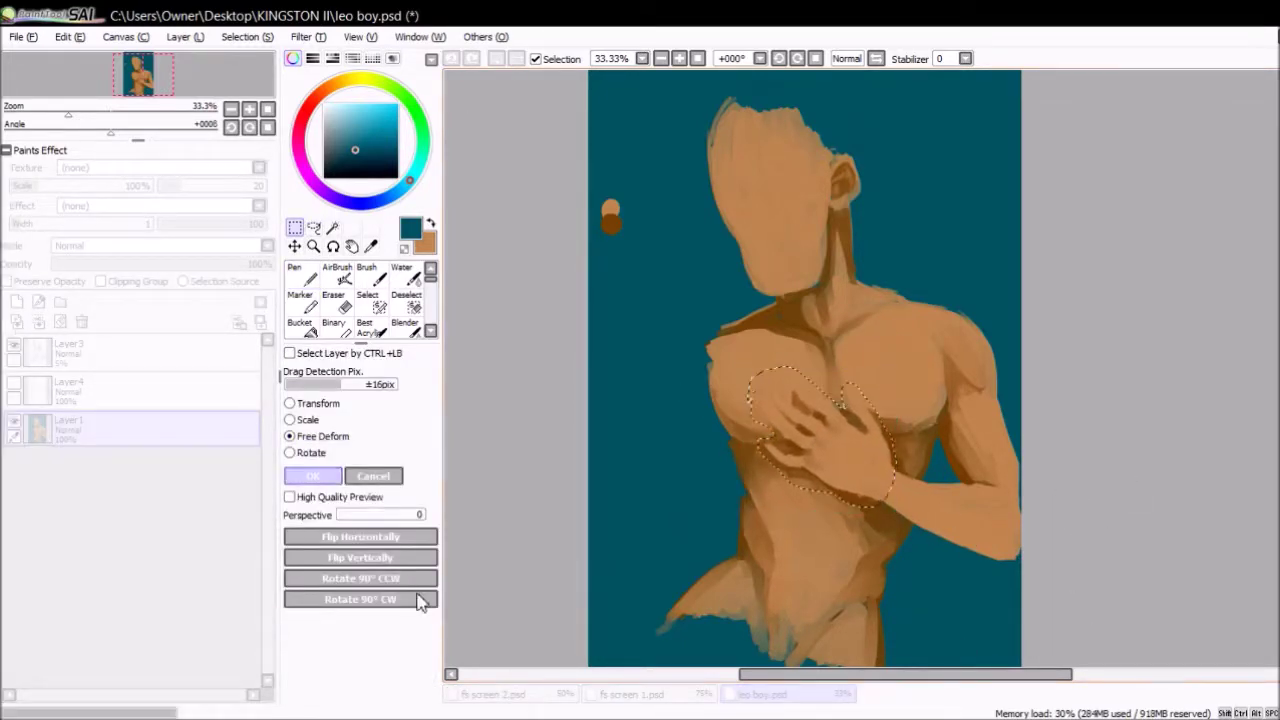
- Outline the fingers resting on the chest in dark brown with the Brush at size 20, using Blending 66
key(b)
key(ctrl+plus)
key(x)
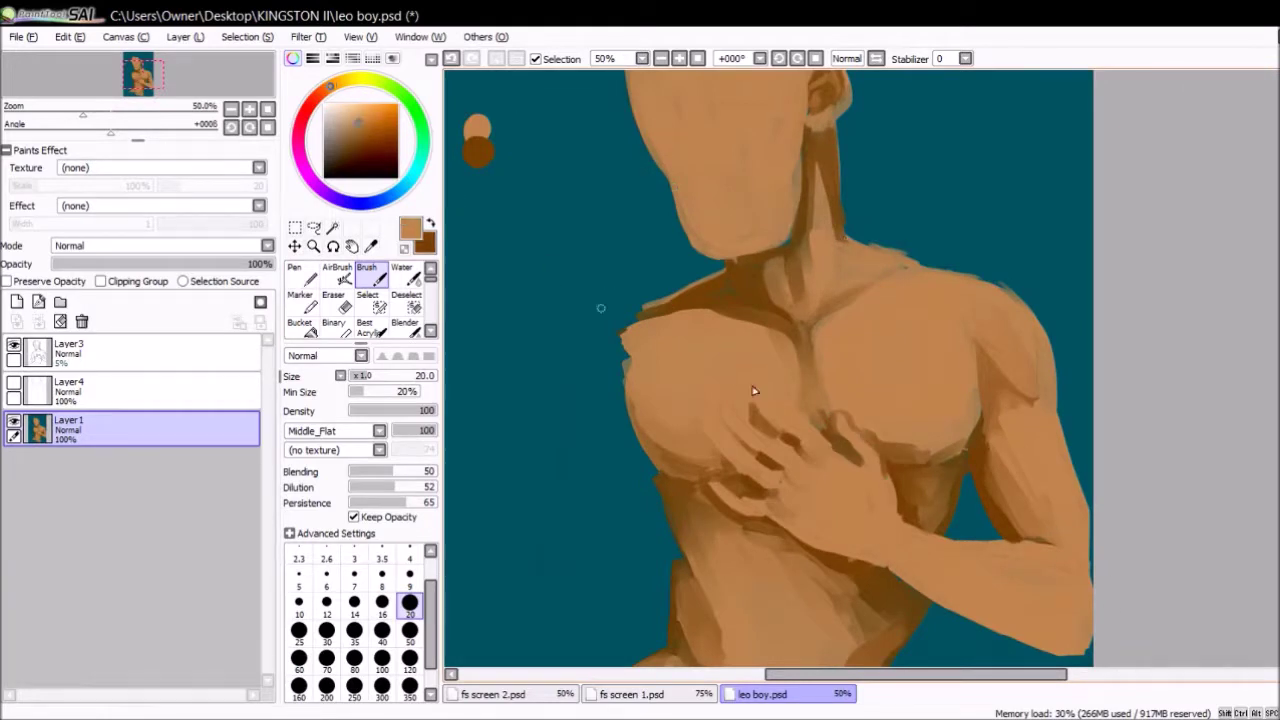
key(x)
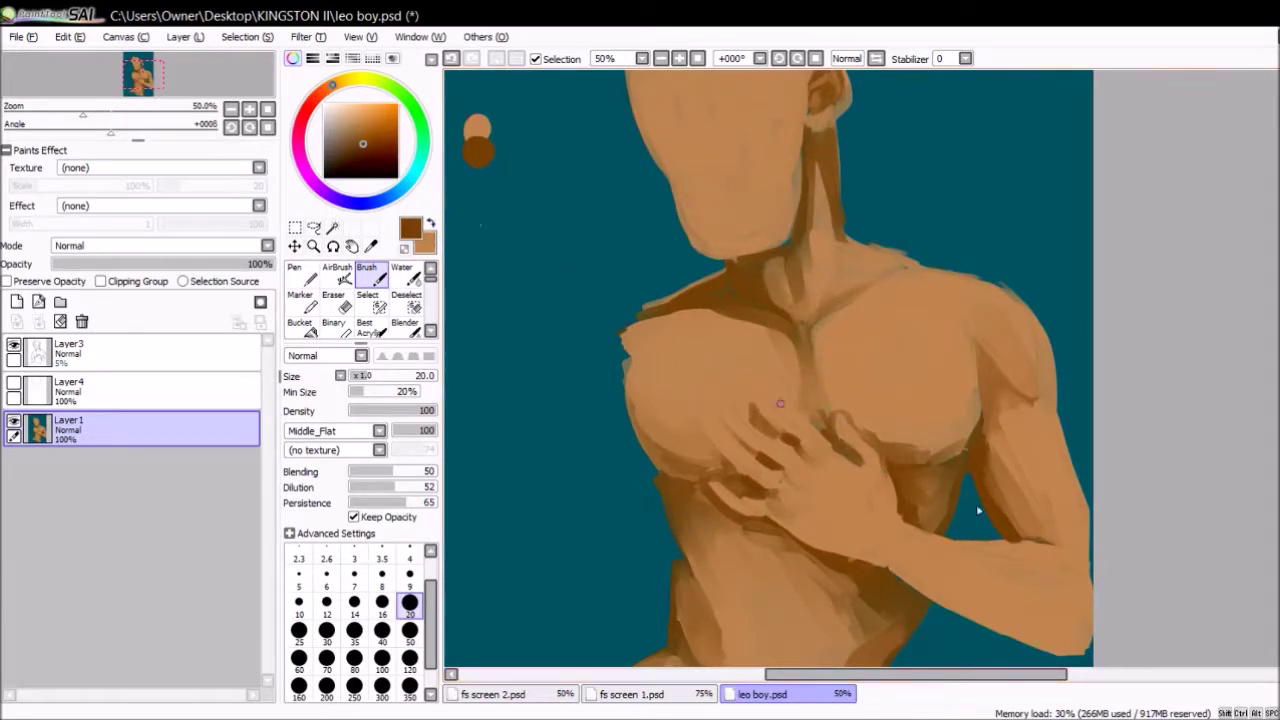
mouse_move(828, 444)
mouse_down()
mouse_move(760, 386)
mouse_move(722, 428)
mouse_move(710, 476)
mouse_up()
key(x)
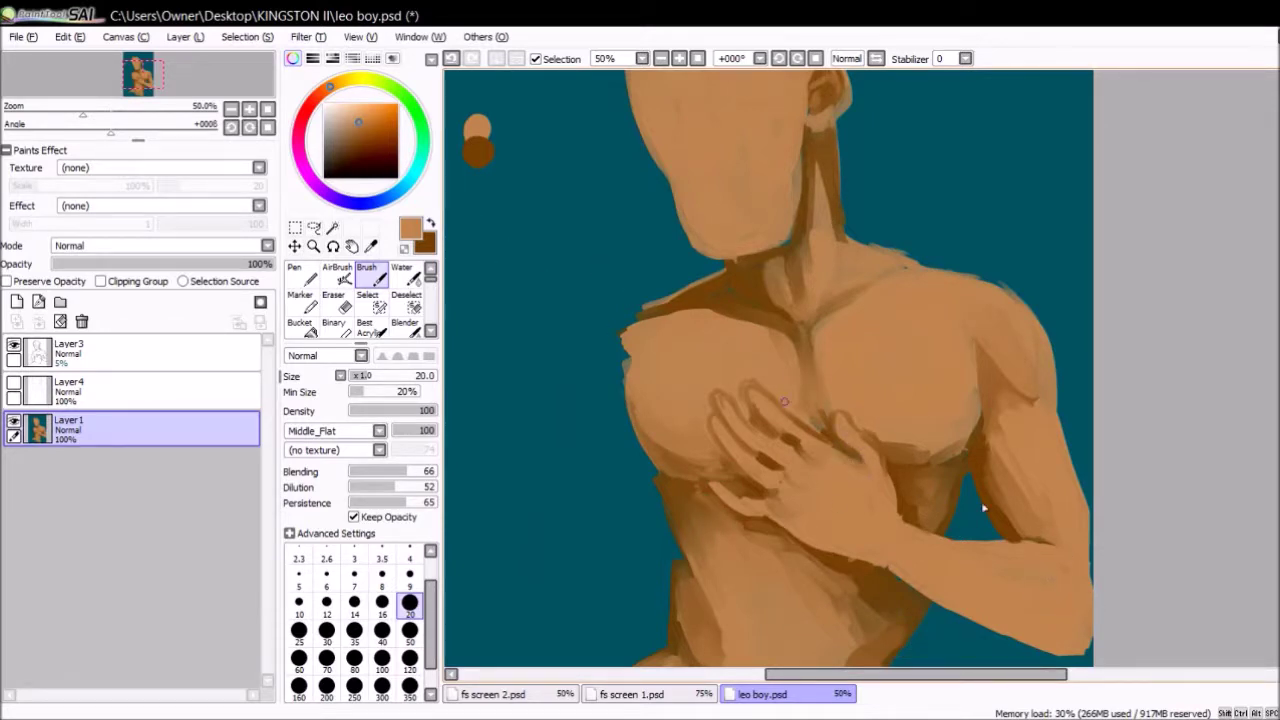
key(x)
key(x)
- Smooth the skin tones of the chest and arm in tan with the Brush at size 50
key(ctrl+minus)
key(bracketright)
key(bracketright)
key(bracketright)
key(bracketright)
key(bracketright)
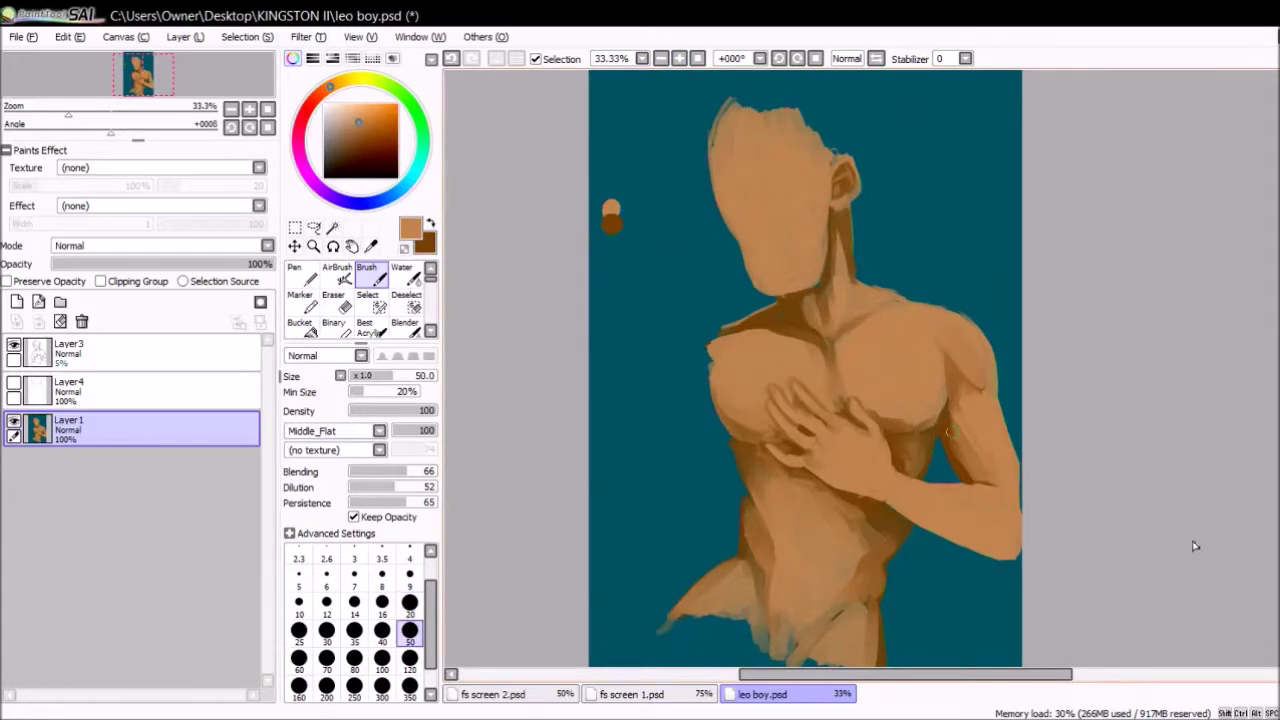
scroll(959, 420, up, 1)
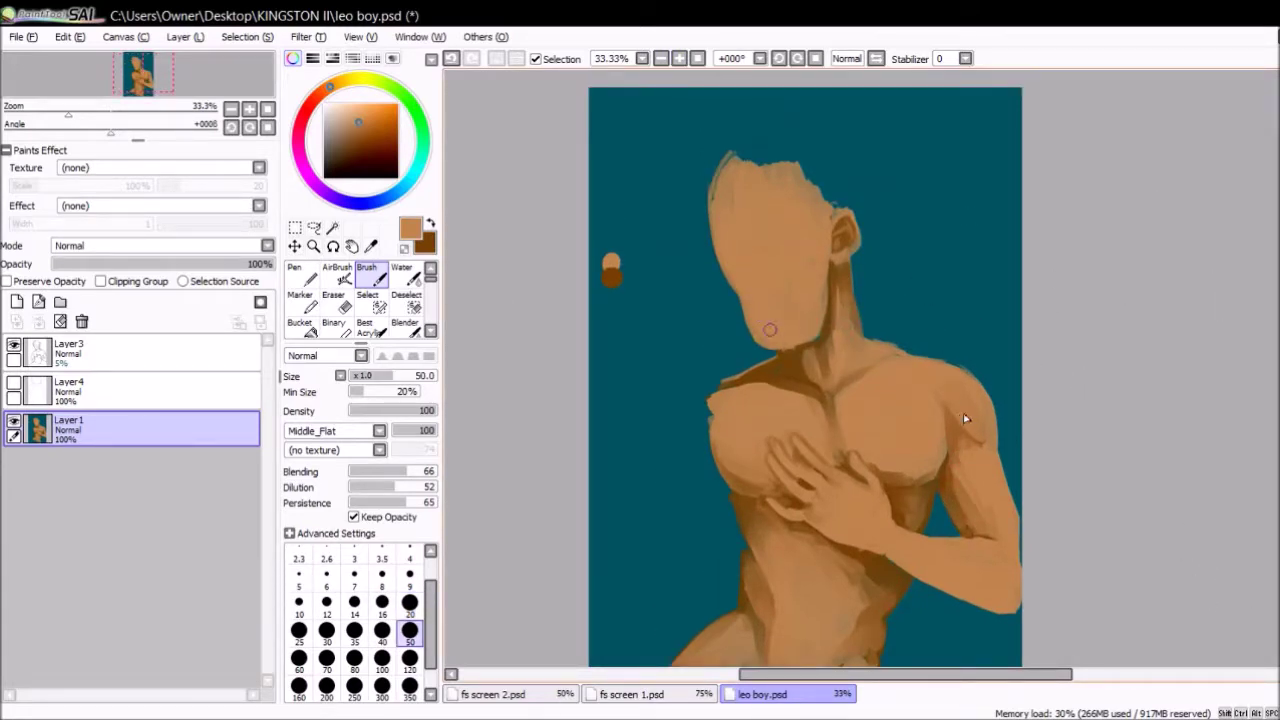
- Add thin dark brown definition along the face contour with the Brush at size 9
key(x)
key(bracketleft)
key(bracketleft)
key(bracketleft)
key(bracketleft)
key(bracketleft)
key(bracketleft)
key(bracketleft)
key(bracketleft)
key(bracketleft)
key(bracketleft)
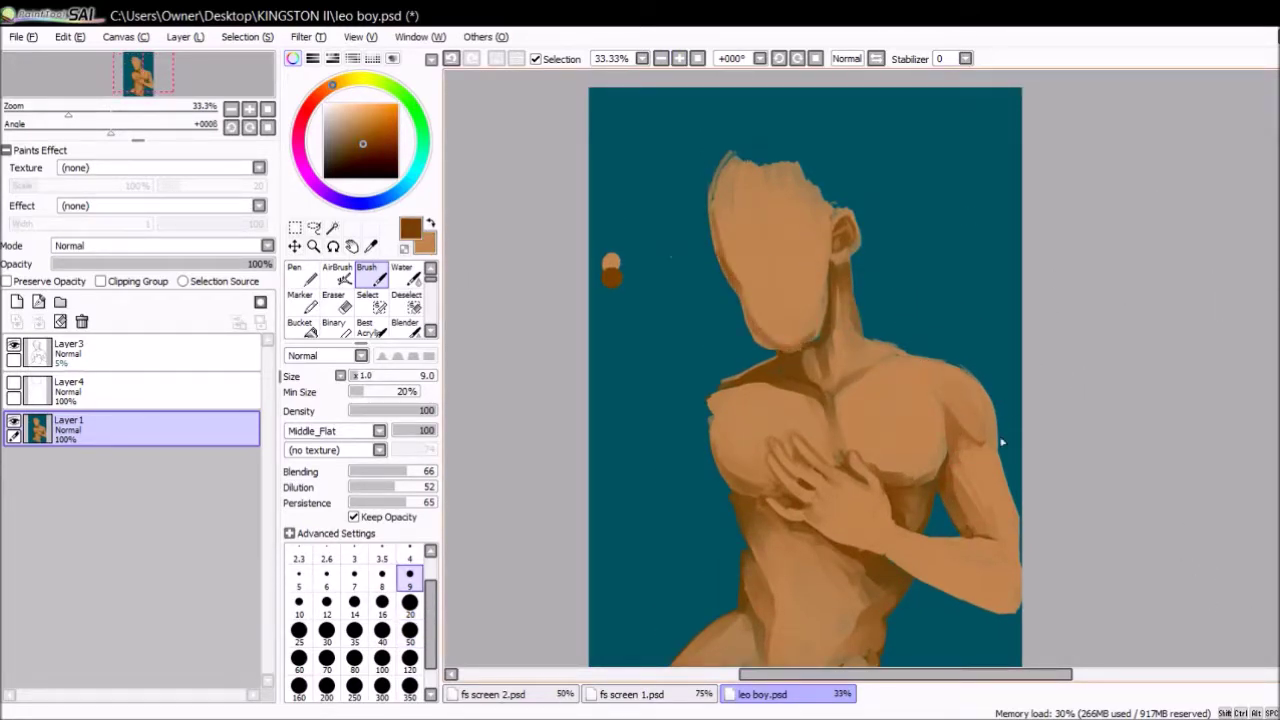
- Refine the face and cheek contour in tan with the Brush at size 20
key(x)
key(bracketright)
key(bracketright)
key(bracketright)
key(bracketright)
key(bracketright)
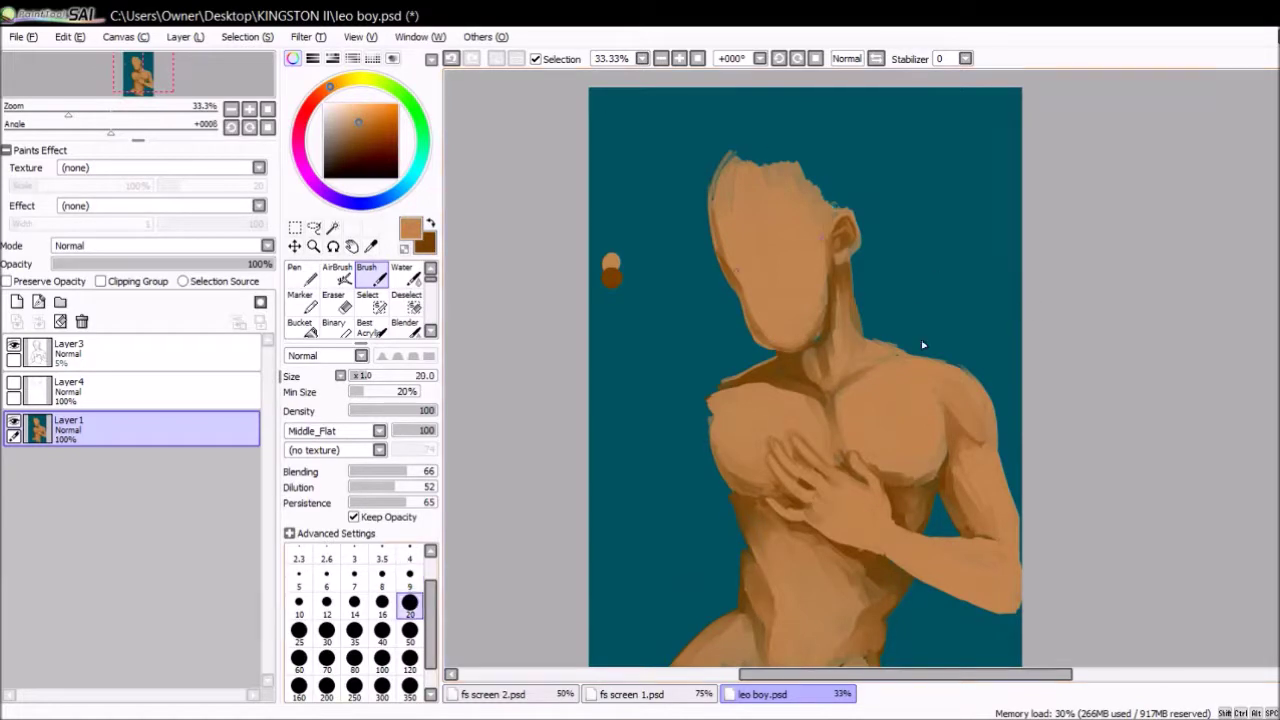
key(n)
key(b)
key(x)
key(x)
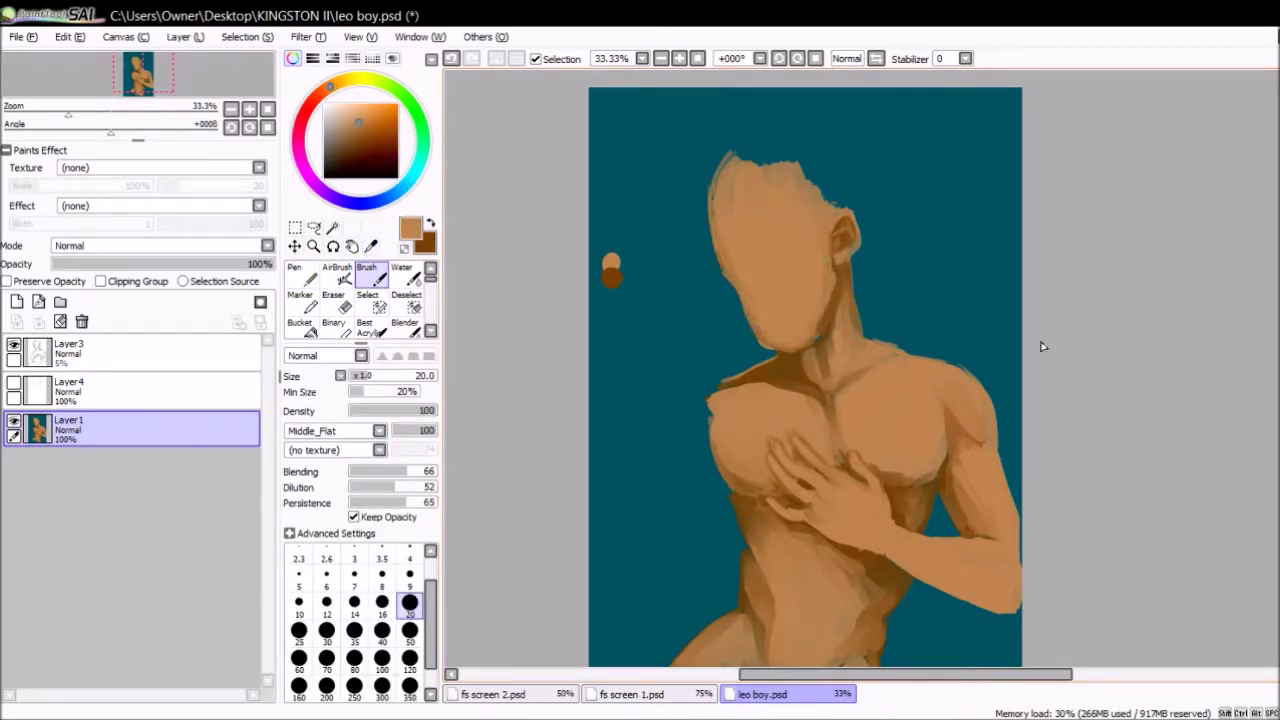
- Sample the teal background to trim the cheek and jaw edge, and resample the tan skin colour to clean it up
key(x)
key(x)
key(n)
key(b)
alt+click(908, 330)
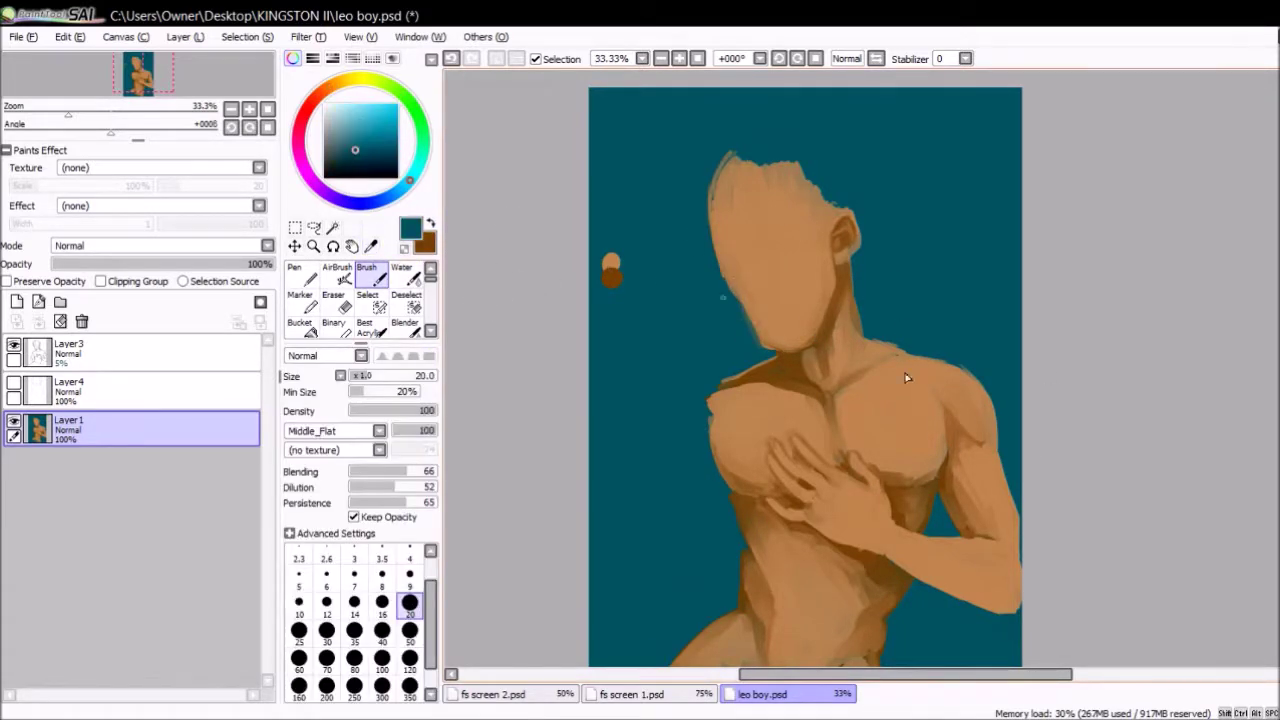
alt+click(858, 338)
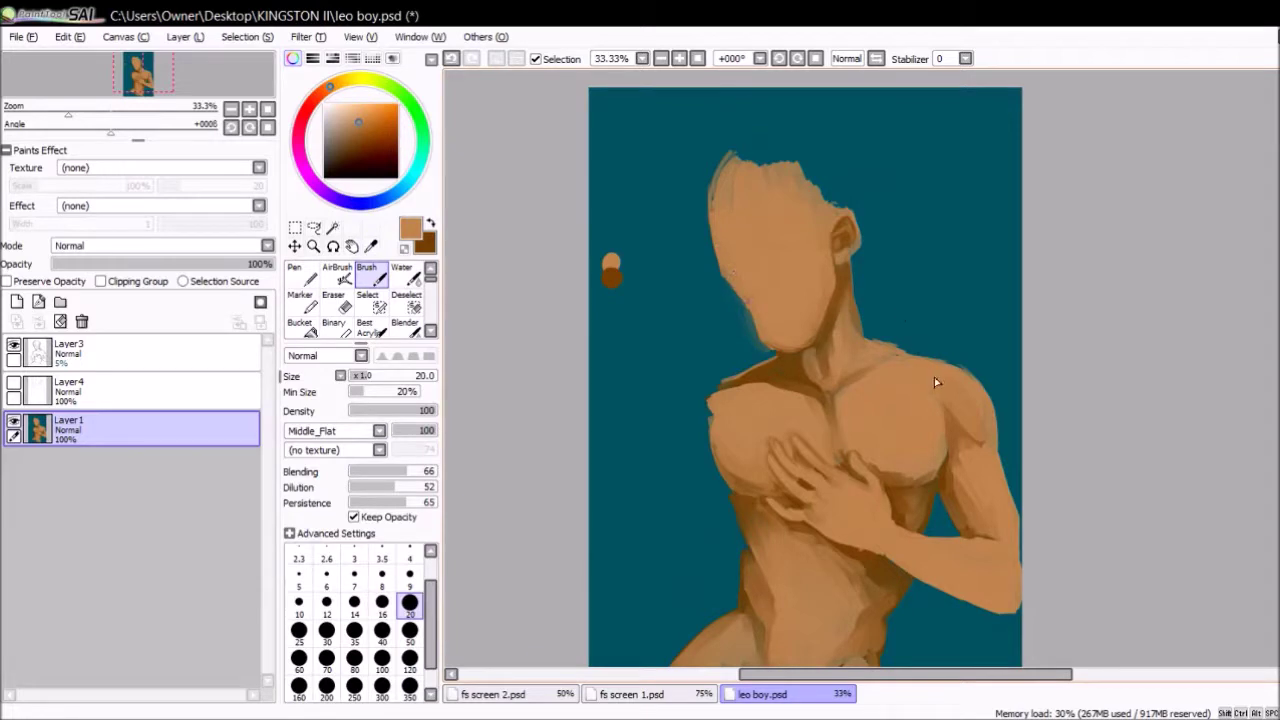
- Blend the side of the face in tan with the Brush at size 50 and save the file
key(bracketright)
key(bracketright)
key(bracketright)
key(bracketright)
key(bracketright)
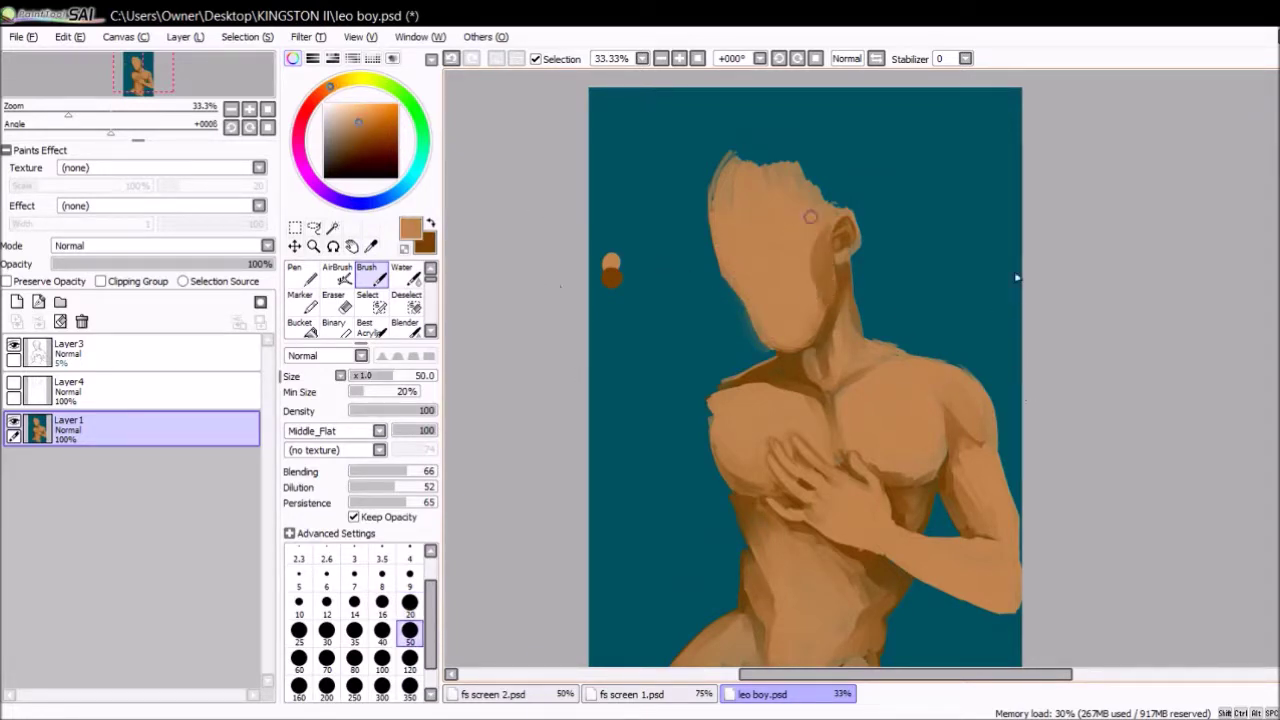
key(ctrl+s)
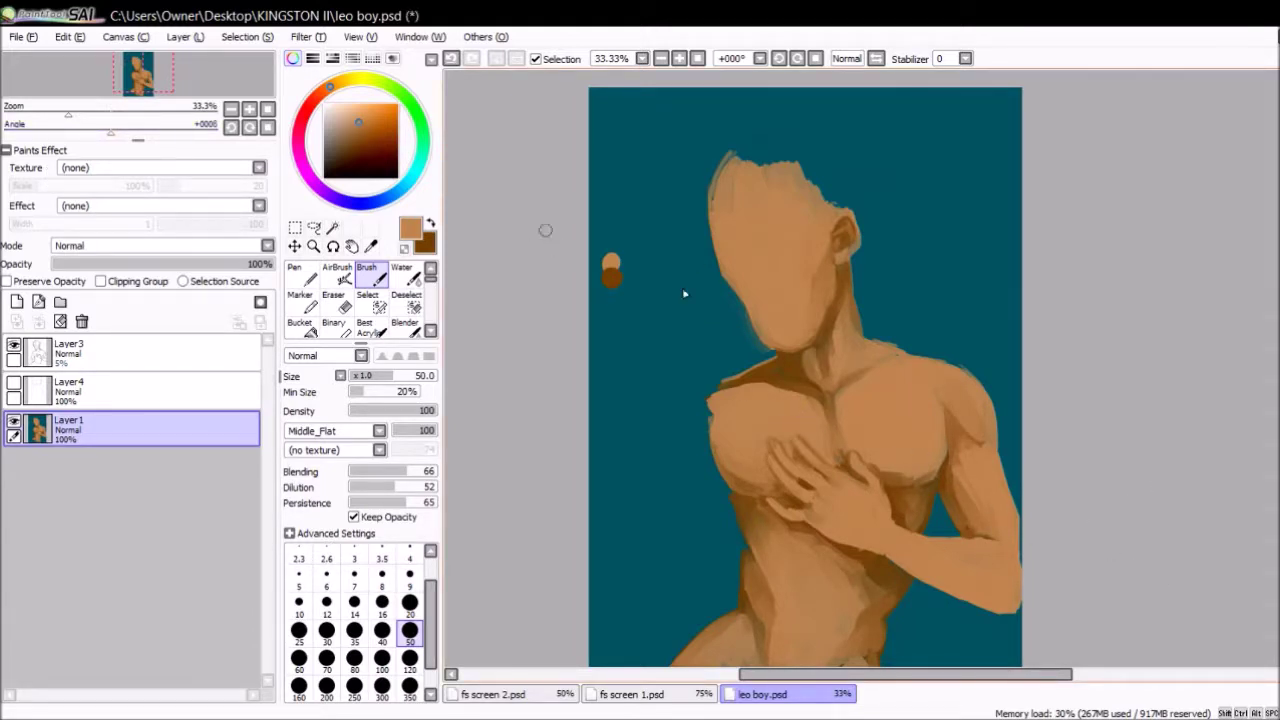
- Trim the outer edge of the cheek and jaw with the sampled background teal using the Pen at size 50
key(x)
key(ctrl+plus)
key(bracketleft)
key(bracketleft)
key(bracketleft)
key(bracketleft)
key(bracketleft)
key(bracketleft)
key(bracketleft)
key(bracketleft)
key(bracketleft)
key(bracketleft)
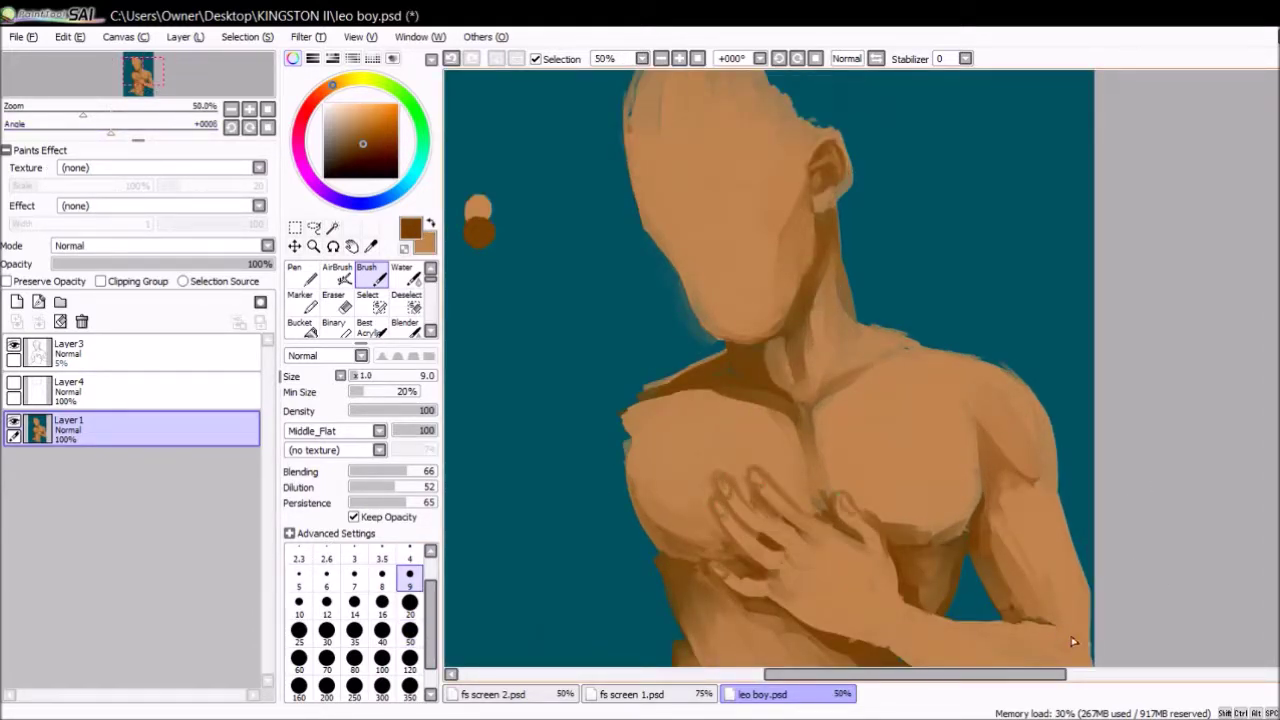
scroll(850, 400, up, 2)
alt+click(520, 300)
key(n)
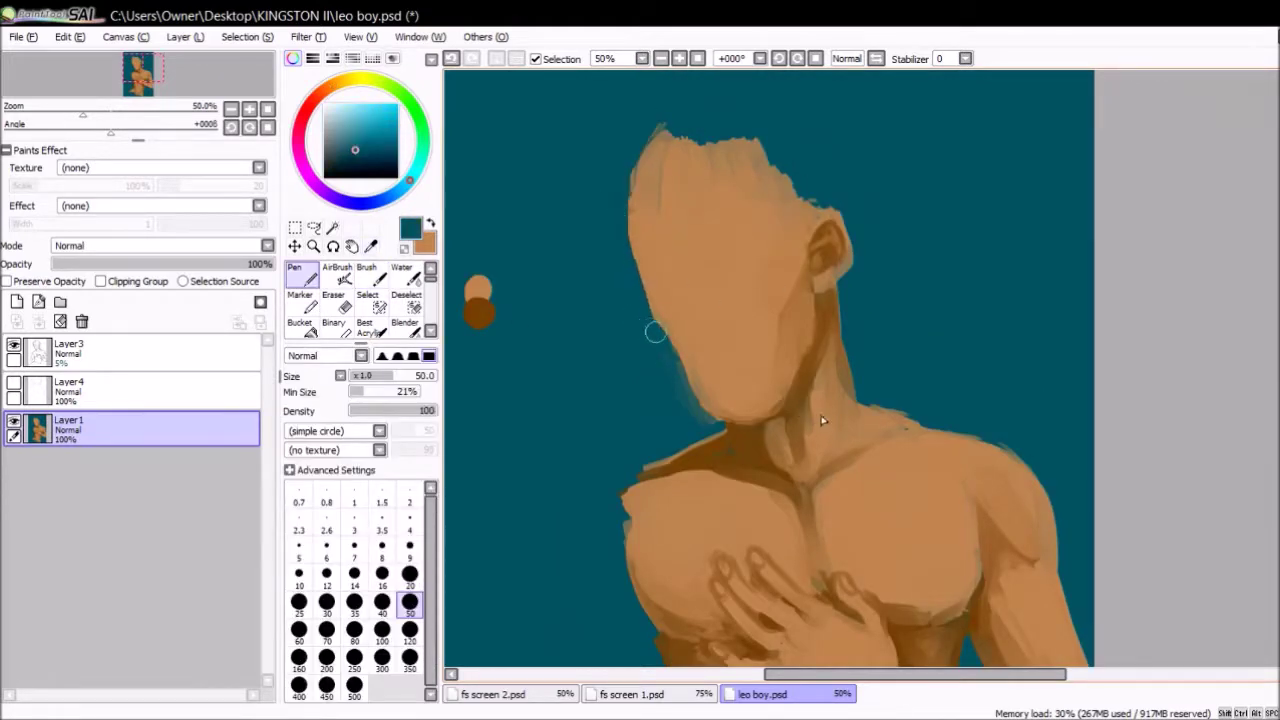
- Repaint the cheek and chin edge in tan with the Brush at size 20
key(b)
key(bracketright)
key(bracketright)
key(bracketright)
key(bracketright)
key(bracketright)
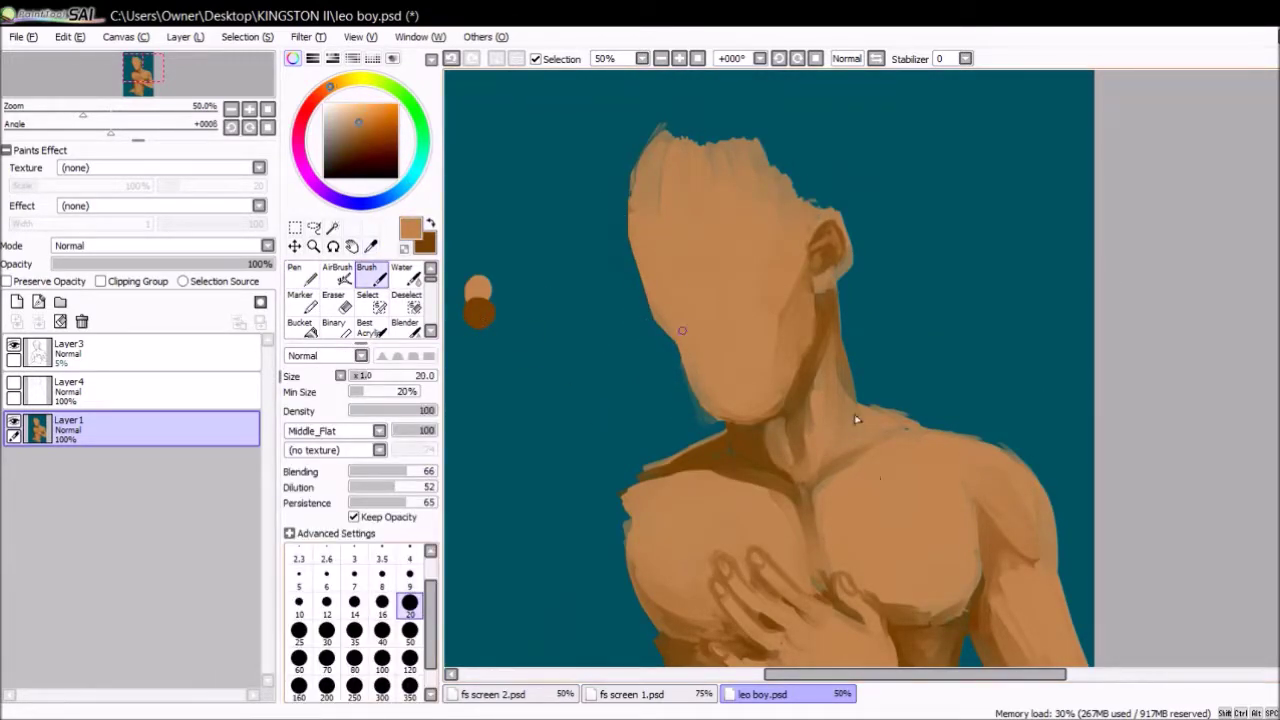
- Select the ear with a freehand selection, reposition it slightly and paint tan over the gap beside the head
scroll(770, 400, up, 1)
key(e)
drag(860, 214, 808, 316)
key(b)
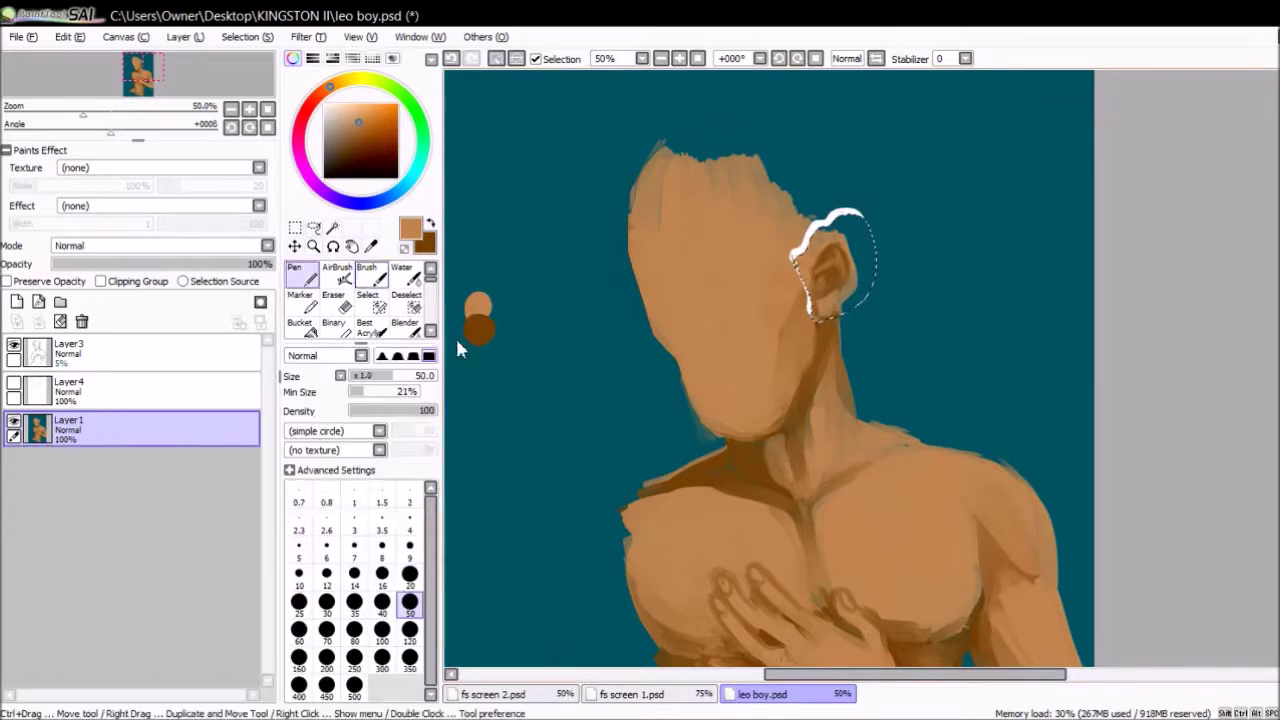
key(ctrl+z)
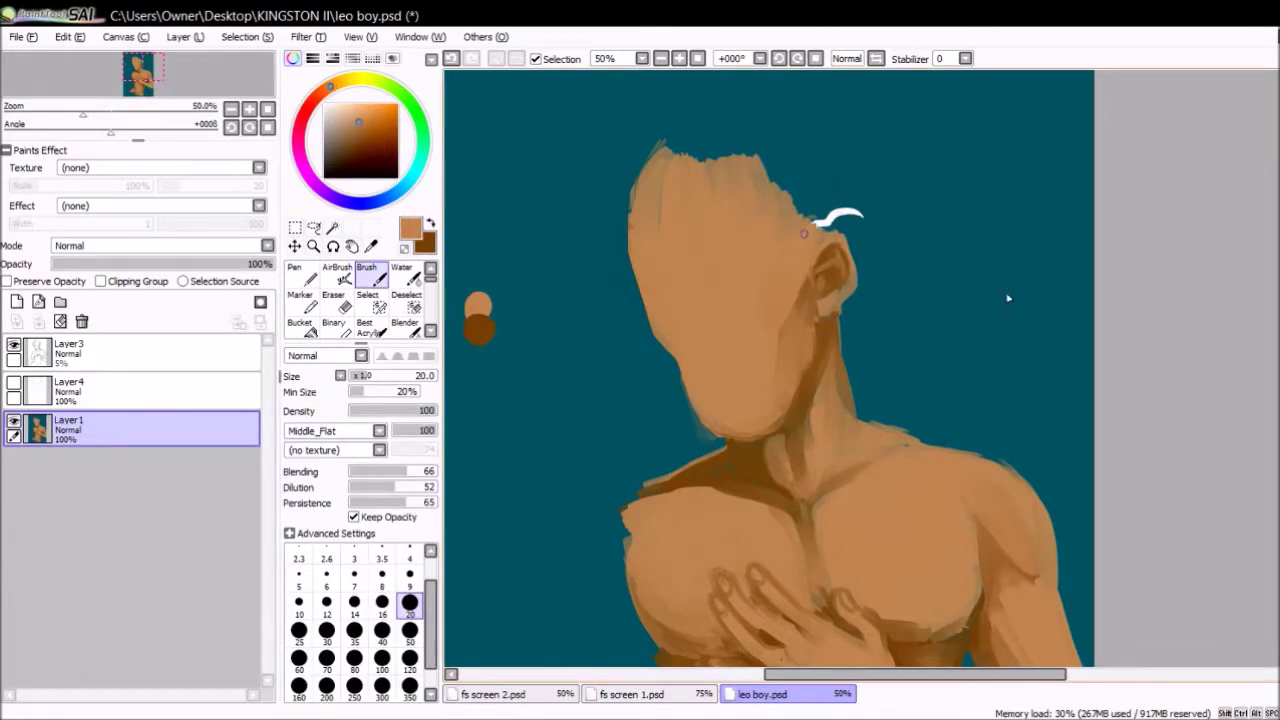
- Sketch the centre-parted hairline on the forehead in dark brown with the Brush at size 9
key(x)
key(bracketleft)
key(bracketleft)
key(bracketleft)
key(bracketleft)
key(bracketleft)
drag(744, 196, 662, 216)
drag(668, 208, 644, 276)
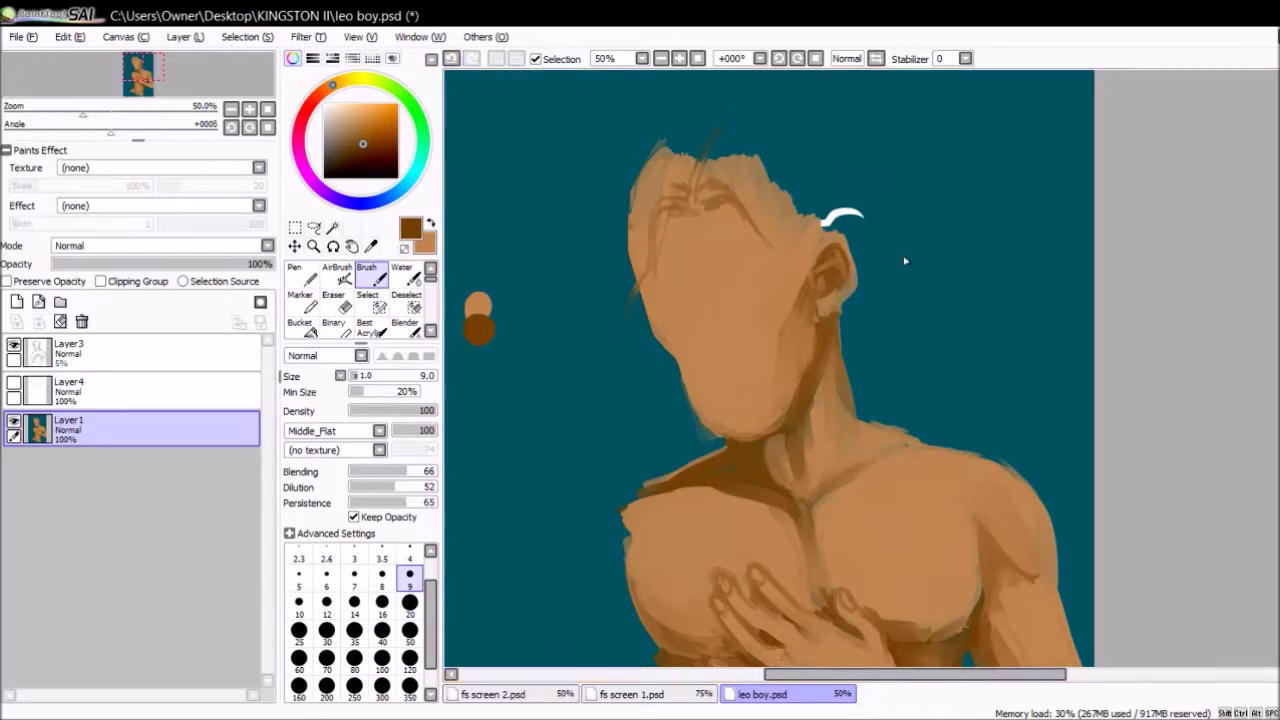
- Draw the crown outline and the hair sweeping behind the ear at brush size 10 and Blending 32, undoing the last stroke
key(bracketright)
drag(708, 202, 758, 210)
mouse_move(790, 222)
mouse_down()
mouse_move(812, 272)
mouse_move(852, 262)
mouse_up()
drag(848, 252, 853, 280)
mouse_move(688, 212)
mouse_down()
mouse_move(652, 226)
mouse_move(646, 310)
mouse_up()
key(ctrl+z)
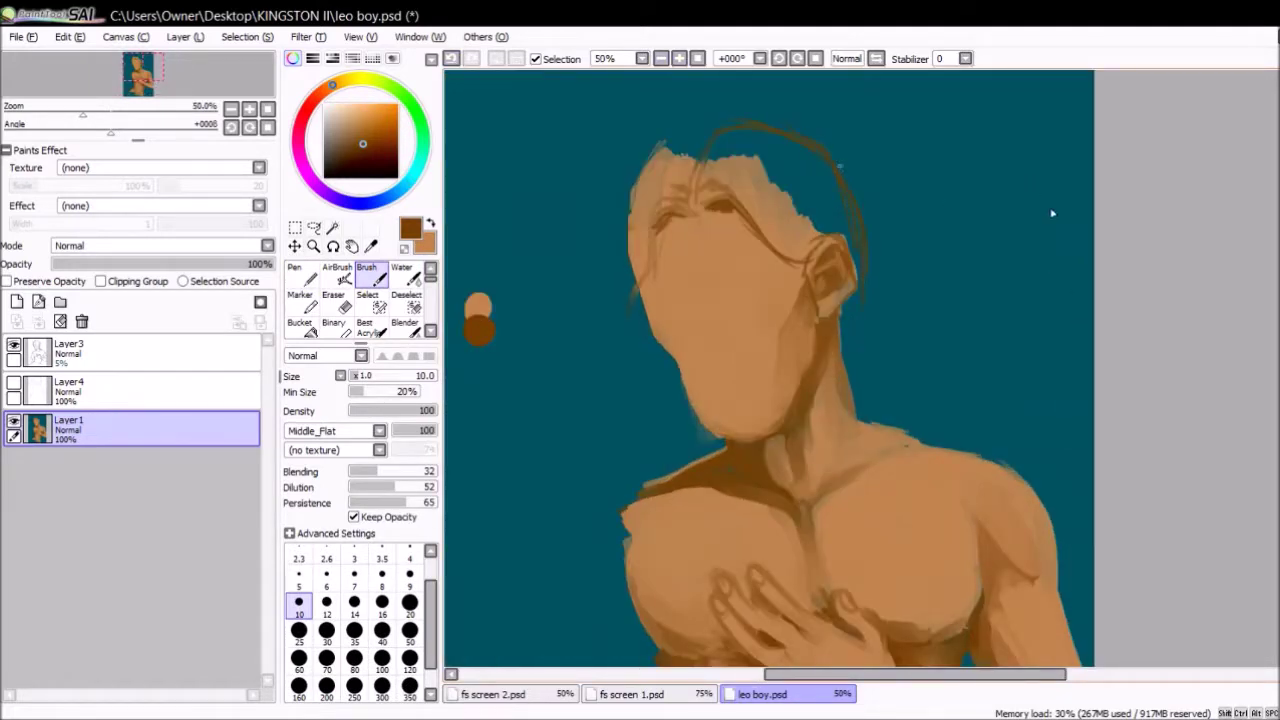
- Sketch long wavy strands falling on both sides of the face down to the shoulders in dark brown
drag(652, 160, 624, 320)
drag(758, 226, 802, 288)
drag(706, 170, 800, 236)
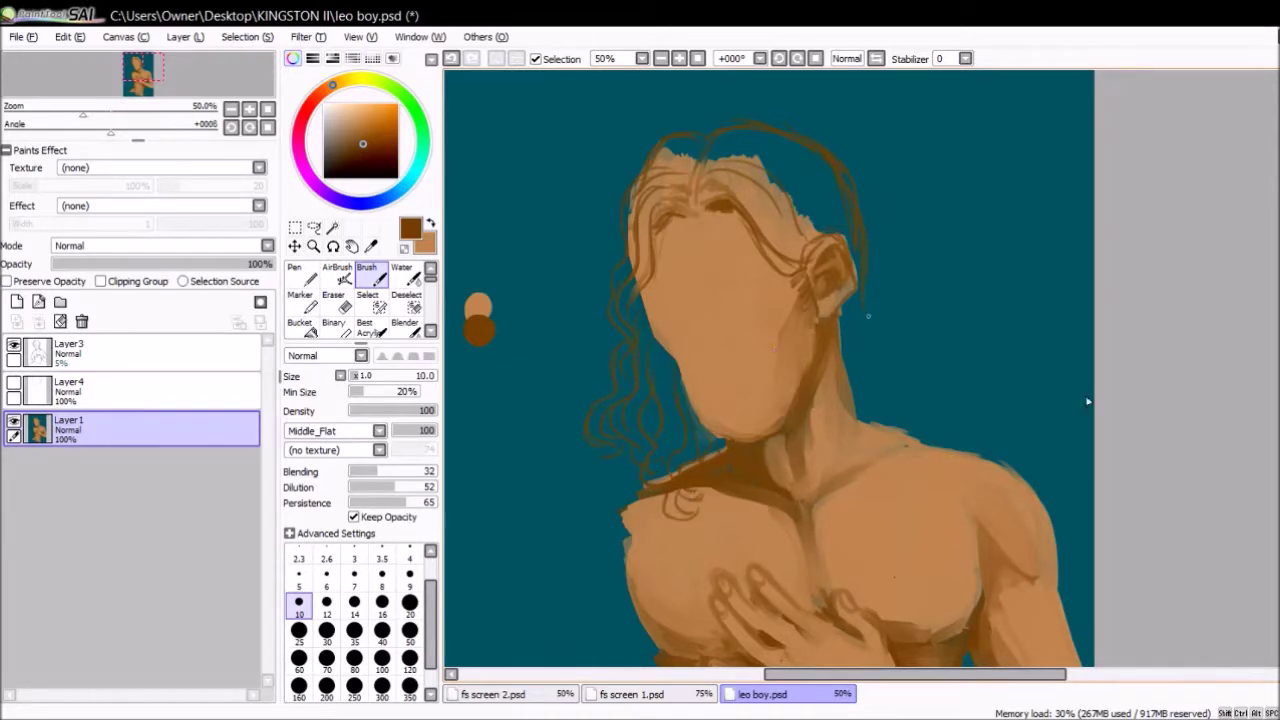
drag(841, 345, 843, 428)
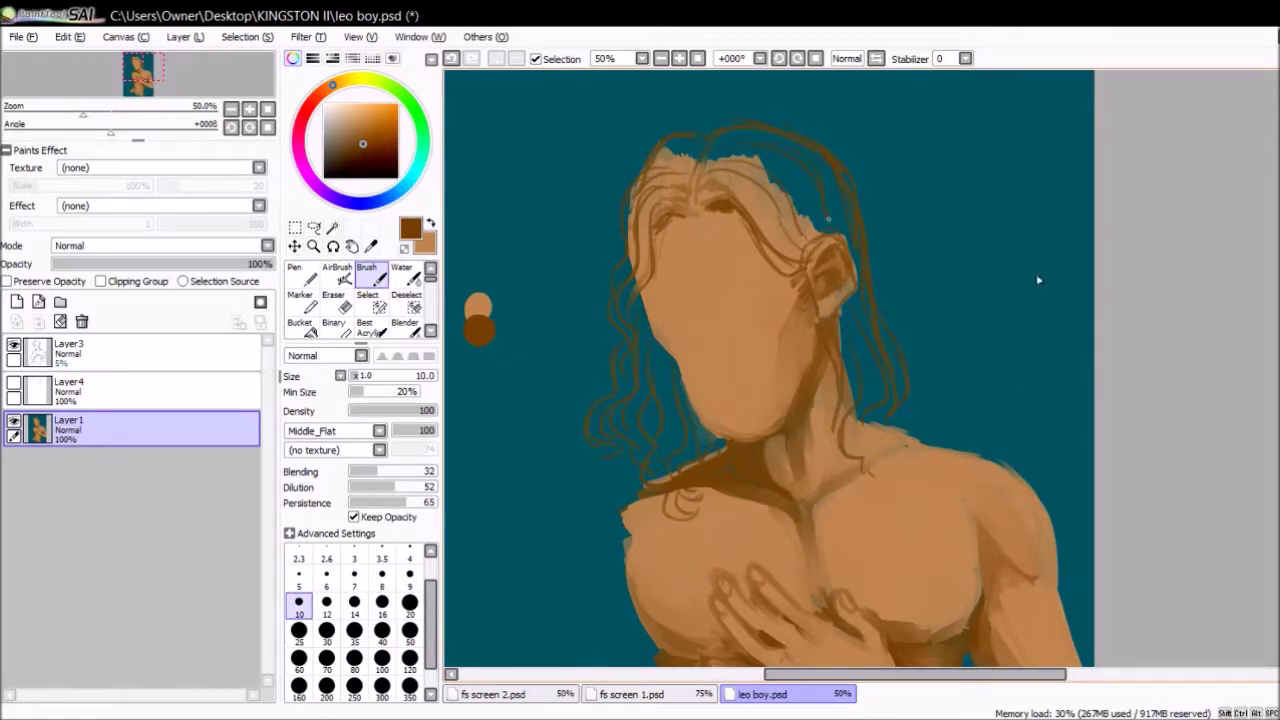
key(ctrl+minus)
key(ctrl+plus)
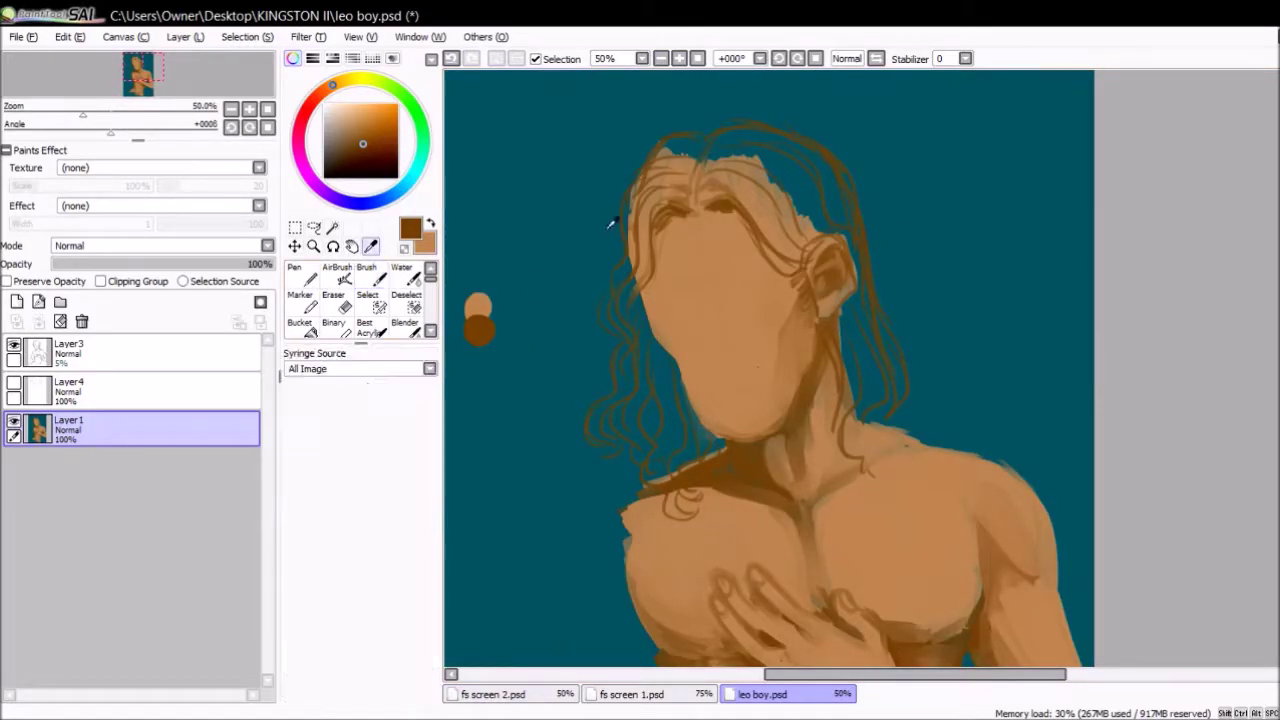
- Fill the sketched hair with a light tan base colour, starting with the Brush at size 20
alt+click(478, 302)
key(x)
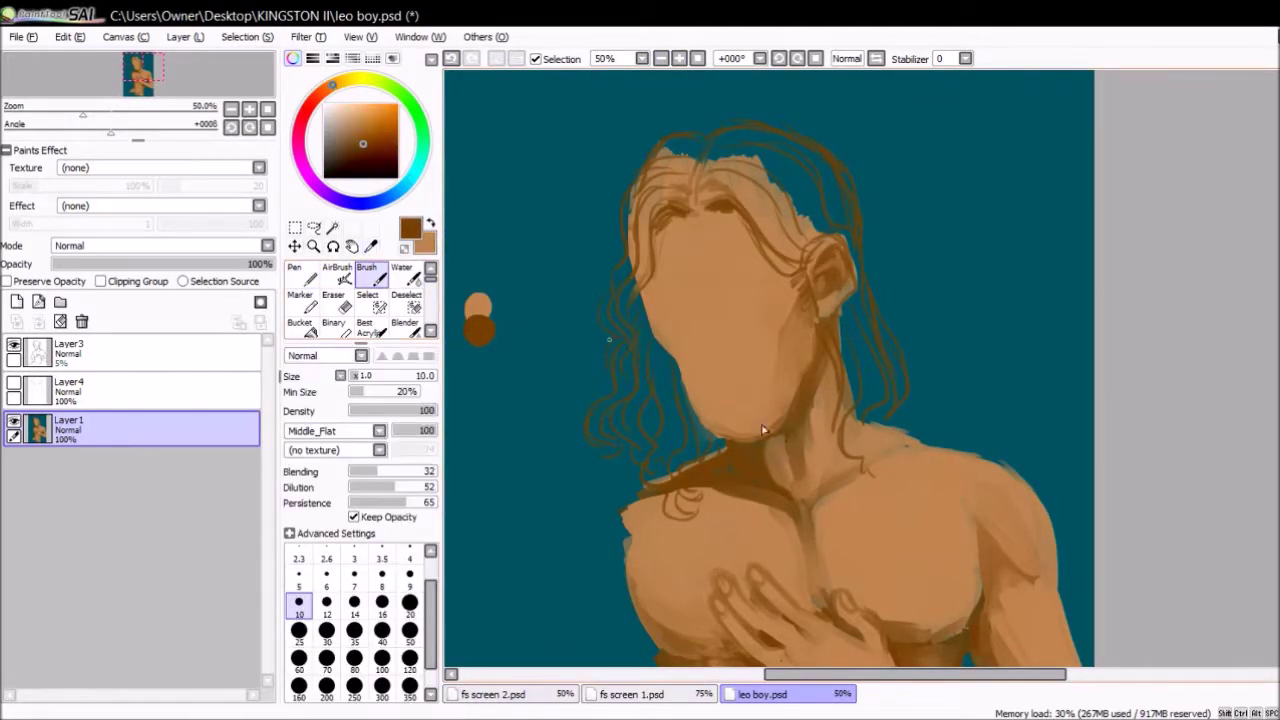
key(x)
click(409, 602)
mouse_move(778, 243)
mouse_down()
mouse_move(700, 193)
mouse_move(731, 185)
mouse_move(704, 178)
mouse_move(733, 170)
mouse_move(792, 241)
mouse_move(778, 152)
mouse_move(852, 228)
mouse_move(1069, 291)
mouse_move(1032, 410)
mouse_move(1075, 590)
mouse_move(1041, 408)
mouse_move(1063, 475)
mouse_move(1083, 492)
mouse_move(1073, 533)
mouse_move(1113, 420)
mouse_move(1067, 437)
mouse_move(850, 343)
mouse_move(864, 409)
mouse_move(889, 358)
mouse_move(843, 331)
mouse_move(875, 395)
mouse_move(861, 413)
mouse_move(819, 192)
mouse_move(847, 208)
mouse_move(669, 178)
mouse_move(633, 332)
mouse_move(660, 178)
mouse_move(687, 187)
mouse_move(641, 212)
mouse_move(698, 153)
mouse_move(611, 285)
mouse_move(629, 230)
mouse_move(622, 325)
mouse_up()
key(bracketright)
key(bracketright)
click(388, 471)
mouse_move(635, 255)
mouse_down()
mouse_move(602, 335)
mouse_move(680, 515)
mouse_up()
mouse_move(690, 360)
mouse_down()
mouse_move(686, 500)
mouse_move(672, 415)
mouse_move(710, 440)
mouse_move(690, 470)
mouse_move(660, 350)
mouse_up()
- Paint dark reddish-brown strands along the hair parting, the crown and the hairline down to the ear
click(378, 471)
key(x)
key(bracketleft)
key(bracketleft)
drag(665, 400, 640, 295)
drag(665, 222, 682, 195)
drag(660, 150, 695, 200)
mouse_move(700, 175)
mouse_down()
mouse_move(748, 192)
mouse_move(812, 245)
mouse_up()
- Paint dark reddish-brown strands in the hair beside the neck and undo the last two strokes
drag(850, 315, 845, 432)
drag(840, 410, 830, 485)
drag(830, 355, 815, 390)
drag(840, 360, 805, 465)
drag(880, 310, 918, 420)
key(ctrl+z)
key(ctrl+z)
- Shade the hair behind the front curls and next to the jaw in dark reddish-brown, alternating with light tan
key(x)
mouse_move(670, 360)
mouse_down()
mouse_move(572, 416)
mouse_move(678, 440)
mouse_move(690, 470)
mouse_up()
click(327, 630)
key(x)
click(409, 601)
drag(680, 390, 695, 445)
key(x)
drag(386, 471, 401, 471)
key(x)
drag(645, 350, 655, 435)
mouse_move(634, 298)
mouse_down()
mouse_move(617, 402)
mouse_move(627, 397)
mouse_move(622, 452)
mouse_up()
- Paint light tan wavy locks over the dark hair on the outer side of the face and under the jaw
key(x)
drag(650, 352, 645, 420)
mouse_move(602, 402)
mouse_down()
mouse_move(594, 436)
mouse_move(612, 456)
mouse_up()
drag(625, 381, 635, 402)
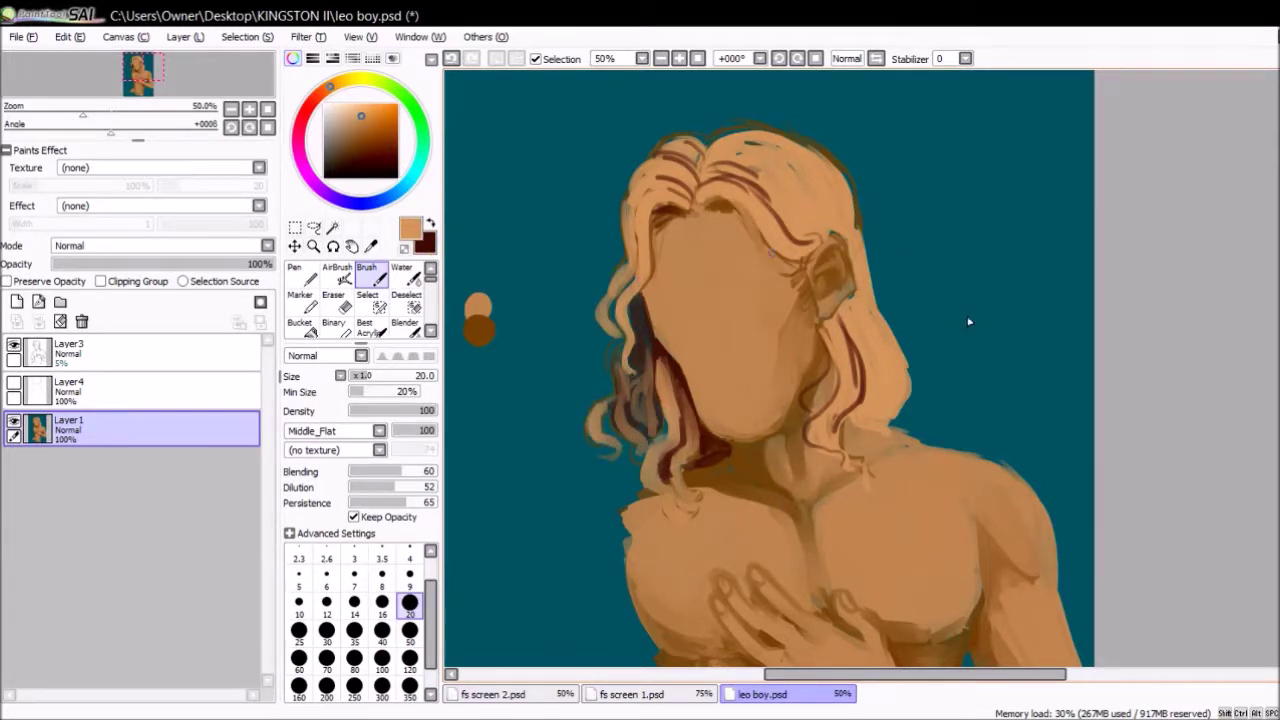
drag(630, 198, 603, 308)
drag(606, 286, 618, 366)
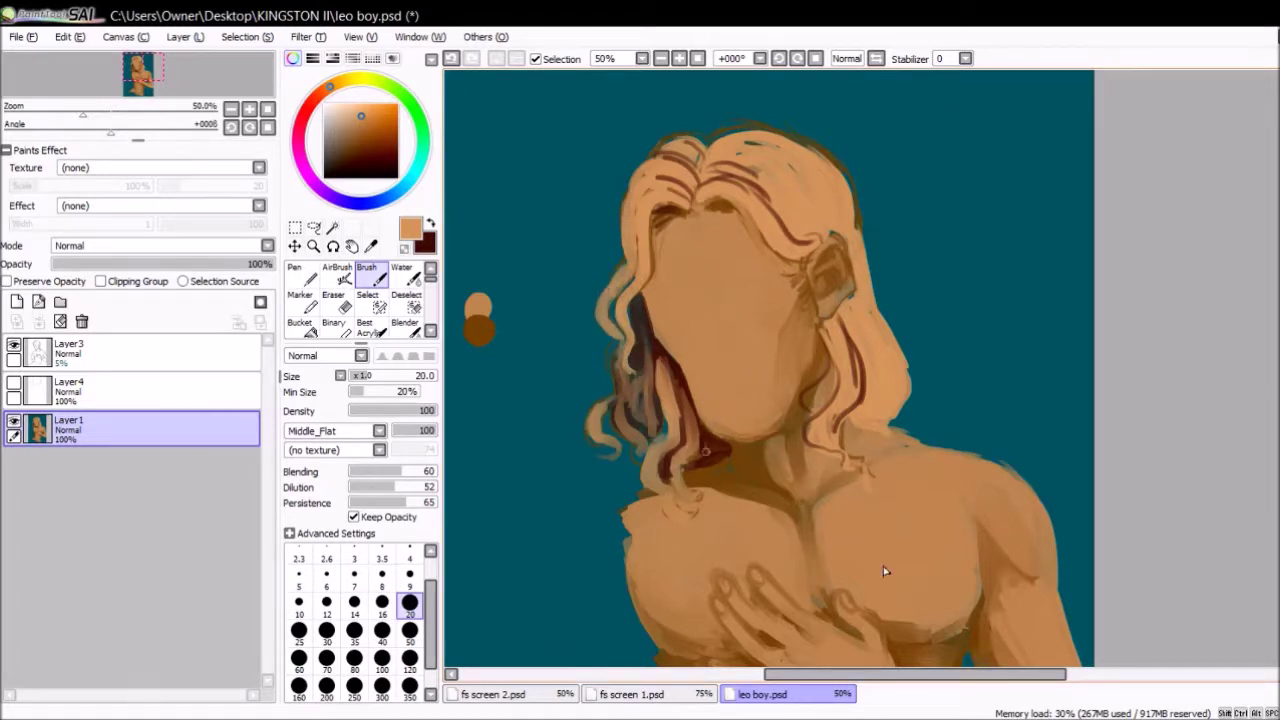
mouse_move(712, 440)
mouse_down()
mouse_move(700, 486)
mouse_move(690, 478)
mouse_up()
- Build up the hair behind the ear and beside the neck with alternating dark reddish-brown and light tan strands
drag(852, 336, 855, 384)
key(x)
drag(845, 302, 885, 425)
drag(880, 358, 905, 425)
key(x)
drag(862, 328, 870, 424)
key(x)
drag(855, 242, 878, 345)
key(x)
drag(850, 220, 870, 325)
- Blend light tan and dark reddish-brown strands across the crown and parting with the Brush at size 20
mouse_move(750, 185)
mouse_down()
mouse_move(668, 145)
mouse_move(645, 188)
mouse_up()
key(x)
drag(662, 214, 650, 234)
drag(672, 168, 635, 180)
key(x)
drag(700, 140, 638, 175)
drag(810, 150, 728, 135)
drag(770, 200, 712, 160)
drag(855, 222, 868, 298)
key(x)
mouse_move(762, 172)
mouse_down()
mouse_move(700, 160)
mouse_move(815, 222)
mouse_up()
drag(790, 132, 710, 150)
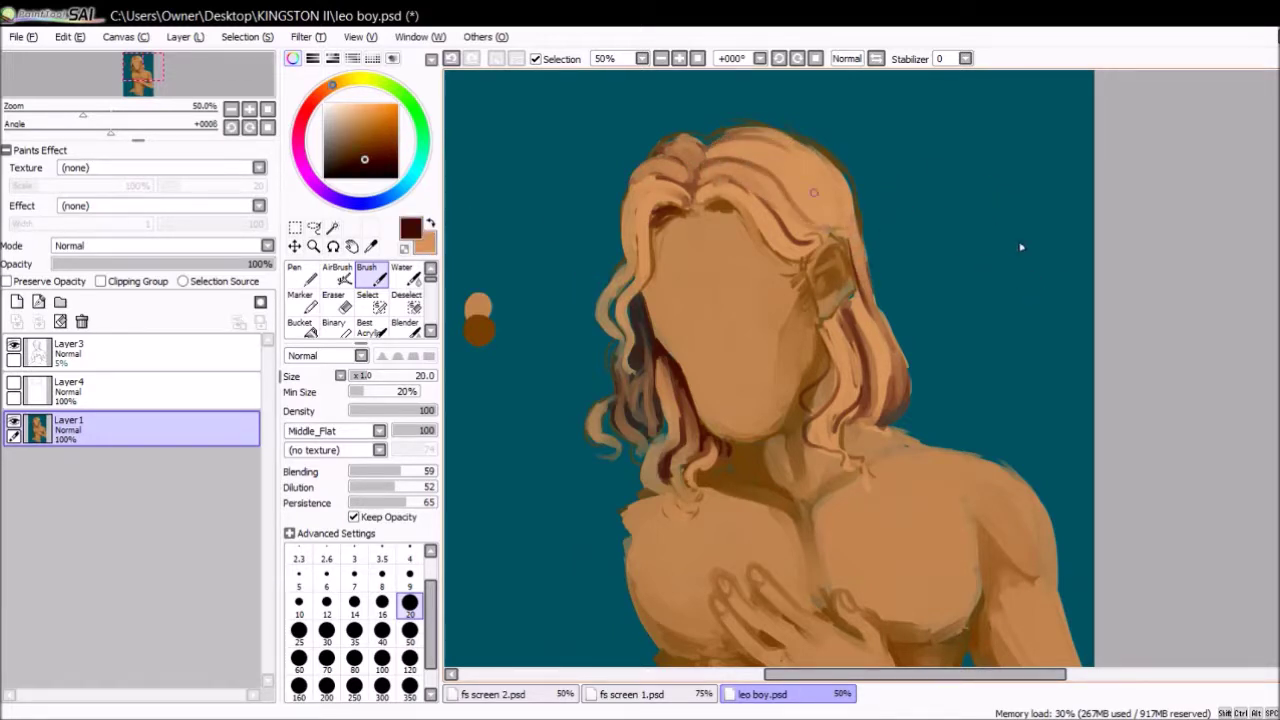
- Deepen the shadows at the outer hair ends on both sides of the face and save the file
key(x)
drag(608, 358, 636, 485)
drag(905, 365, 915, 430)
key(x)
key(ctrl+s)
- Paint light tan highlights across the crown beside the parting with the Brush at size 35
alt+click(760, 190)
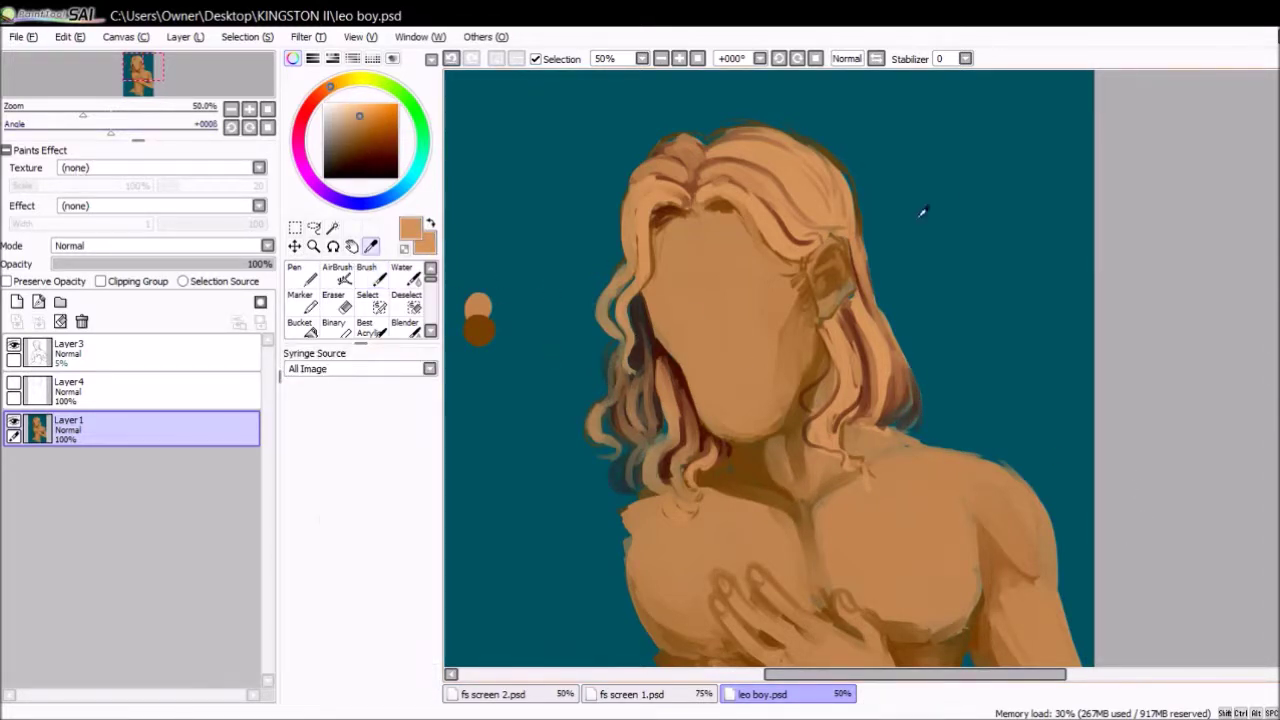
alt+click(482, 300)
mouse_move(752, 150)
mouse_down()
mouse_move(810, 182)
mouse_move(772, 206)
mouse_up()
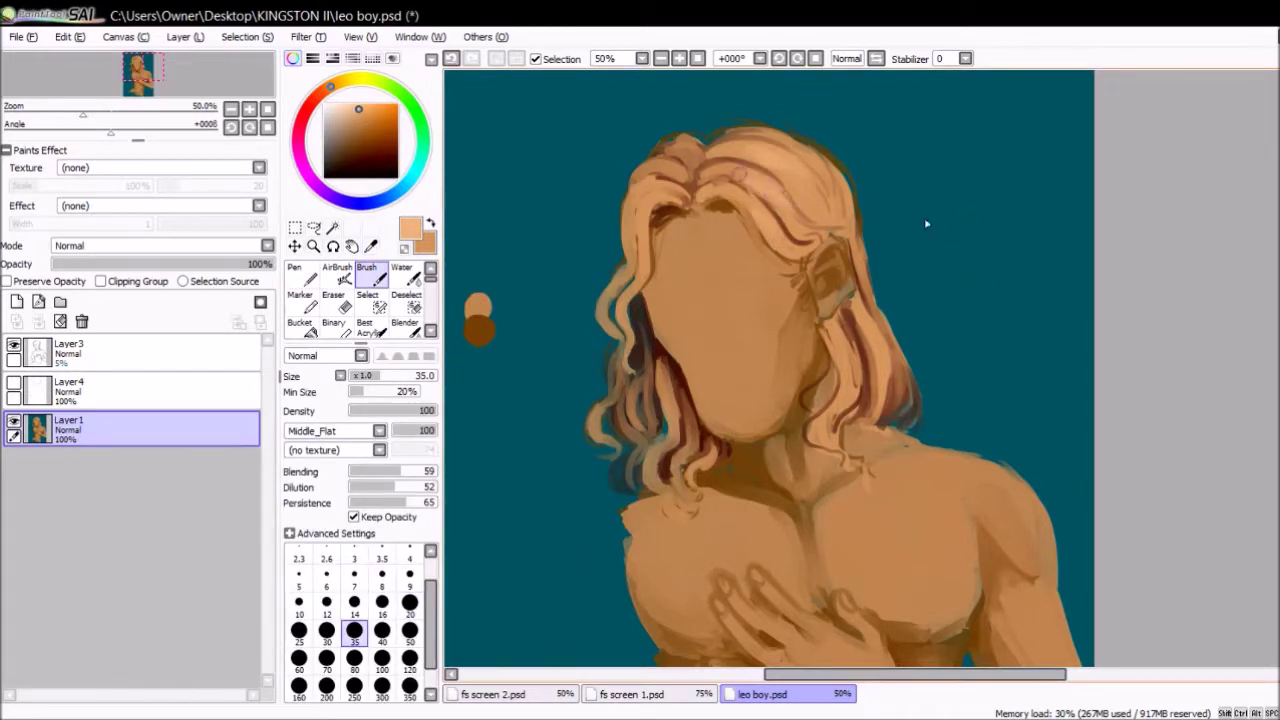
key(bracketleft)
key(bracketleft)
key(bracketleft)
- Paint tan strands in the hair directly below the ear with the Brush at size 20
alt+click(485, 335)
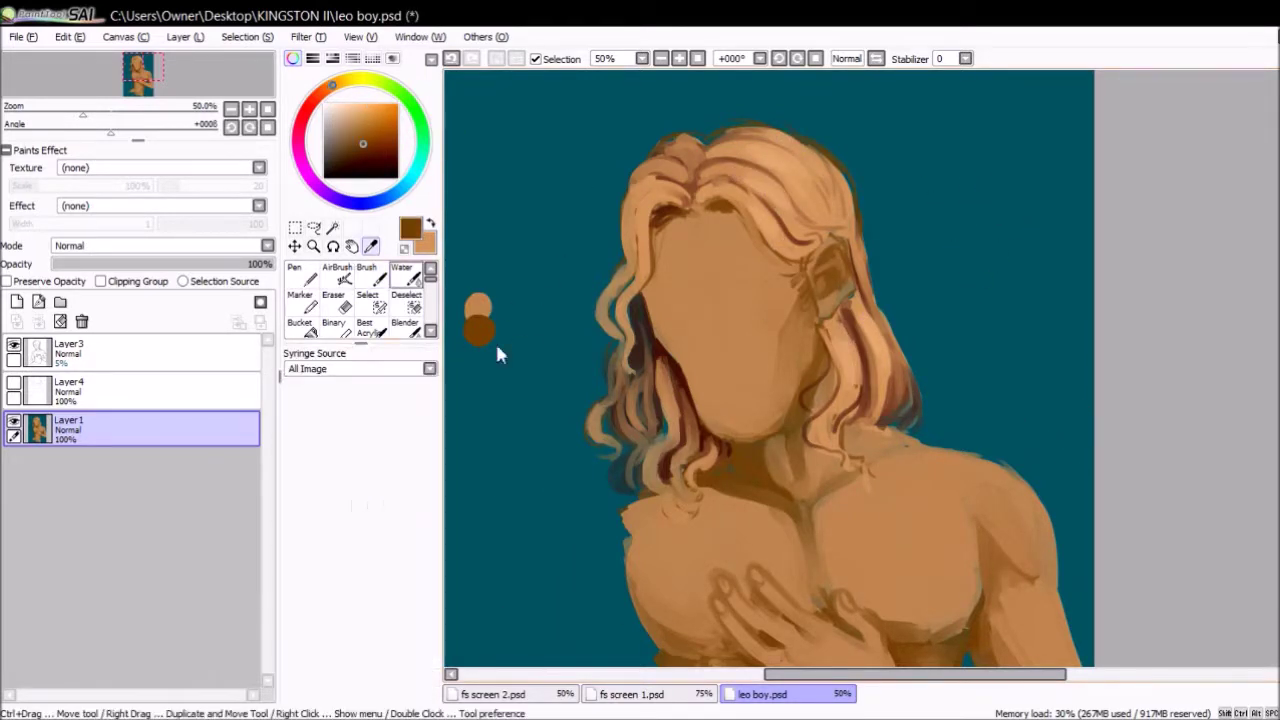
key(x)
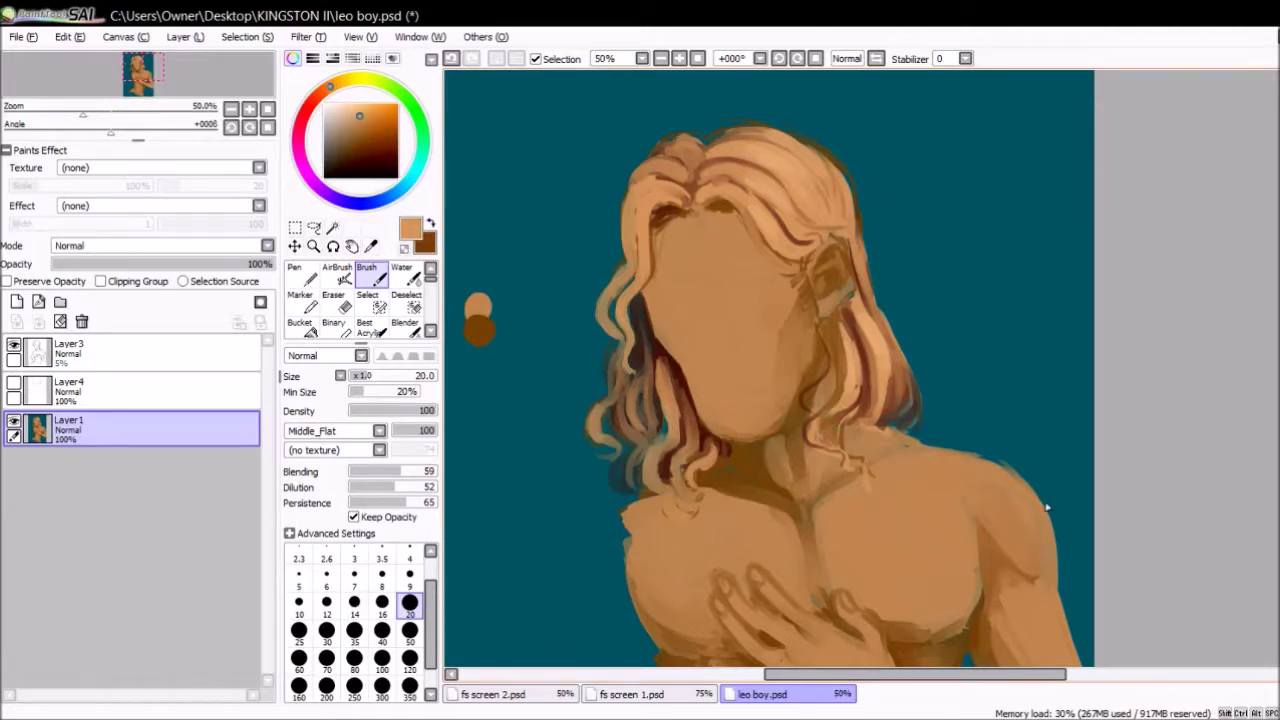
drag(838, 318, 845, 398)
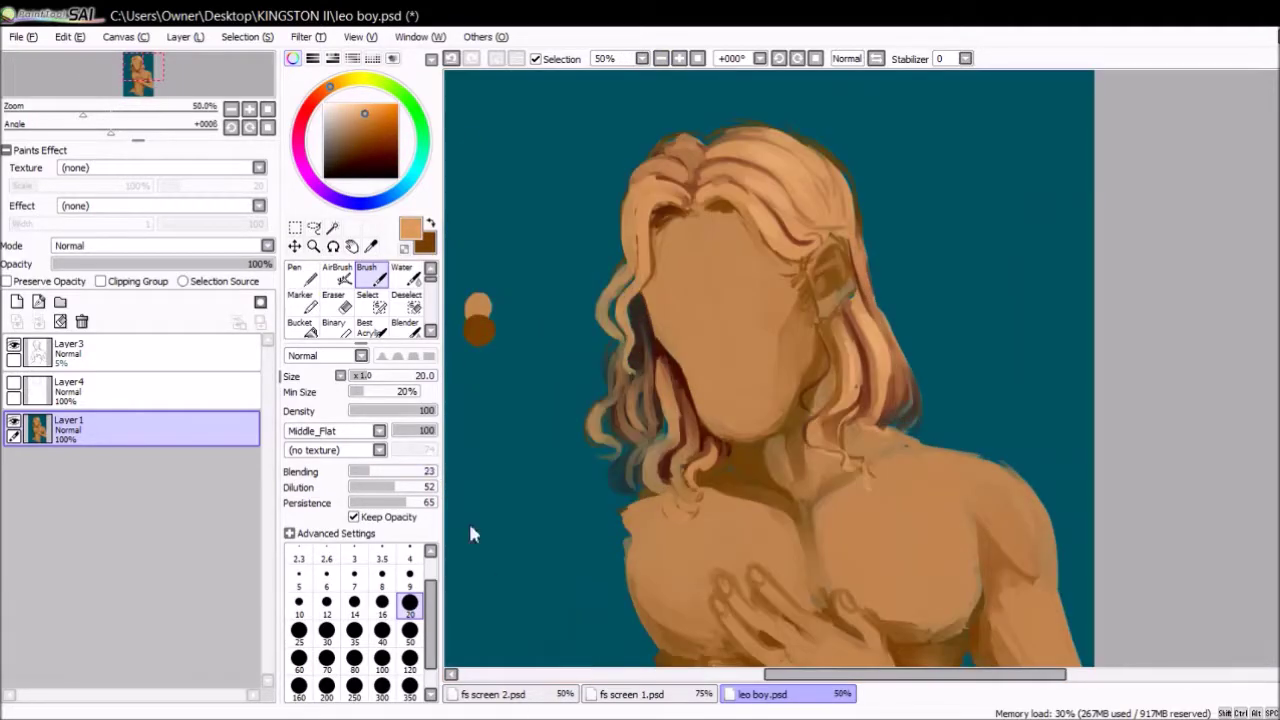
- Define the curls beside the face with thin dark brown strokes using the Brush at size 9
click(409, 574)
key(x)
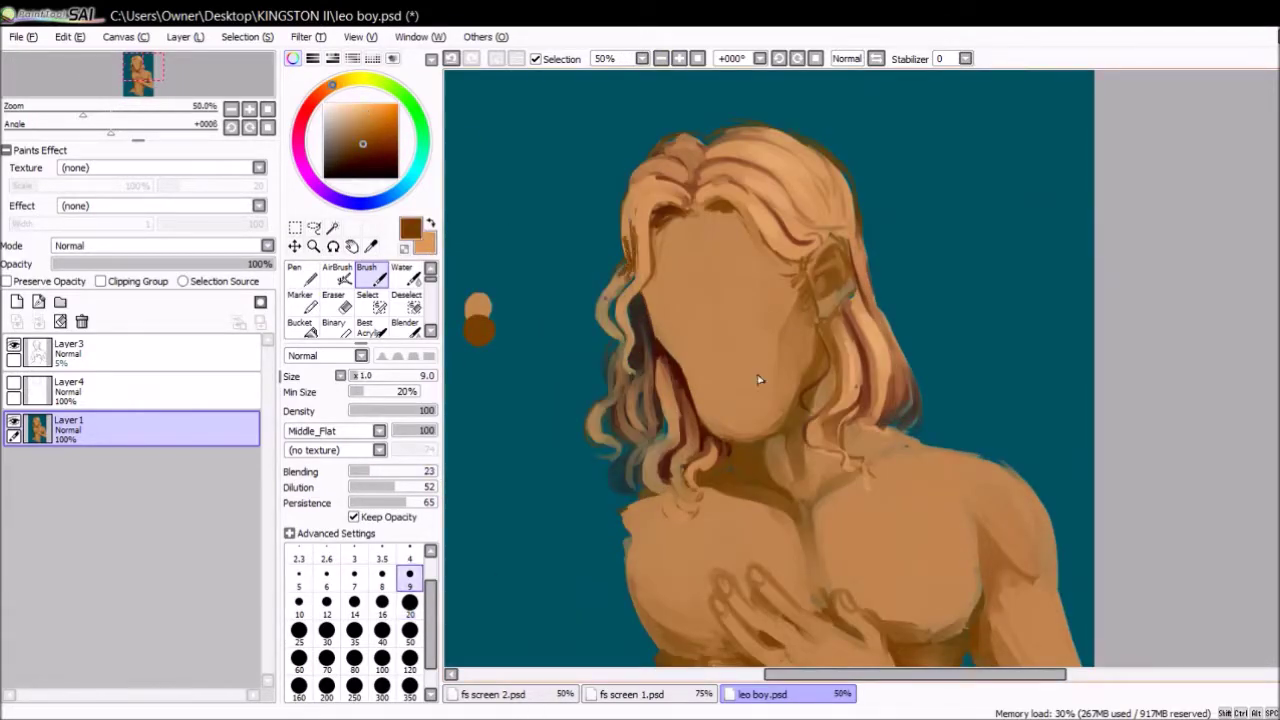
key(])
alt+click(474, 313)
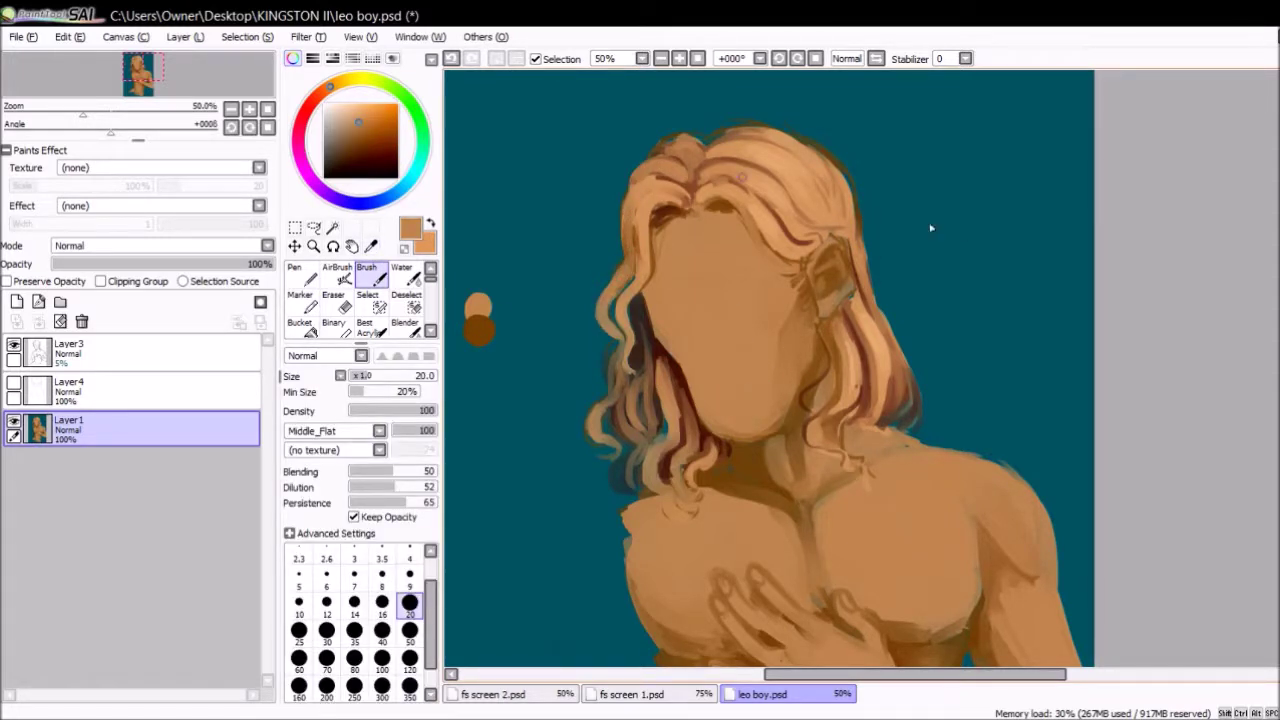
- Brighten the curl tips resting on the shoulder with light tan and rework the nearby strands with sampled brown and mid-tan
alt+click(660, 475)
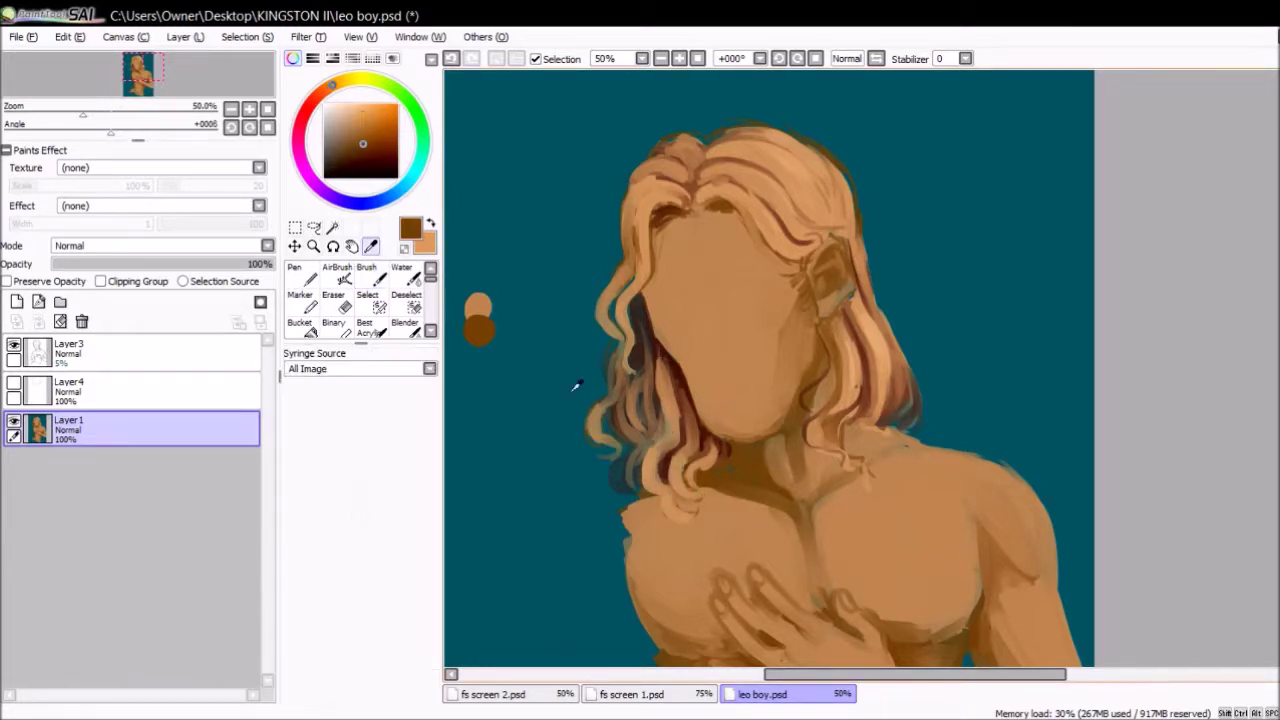
alt+click(476, 318)
alt+click(478, 332)
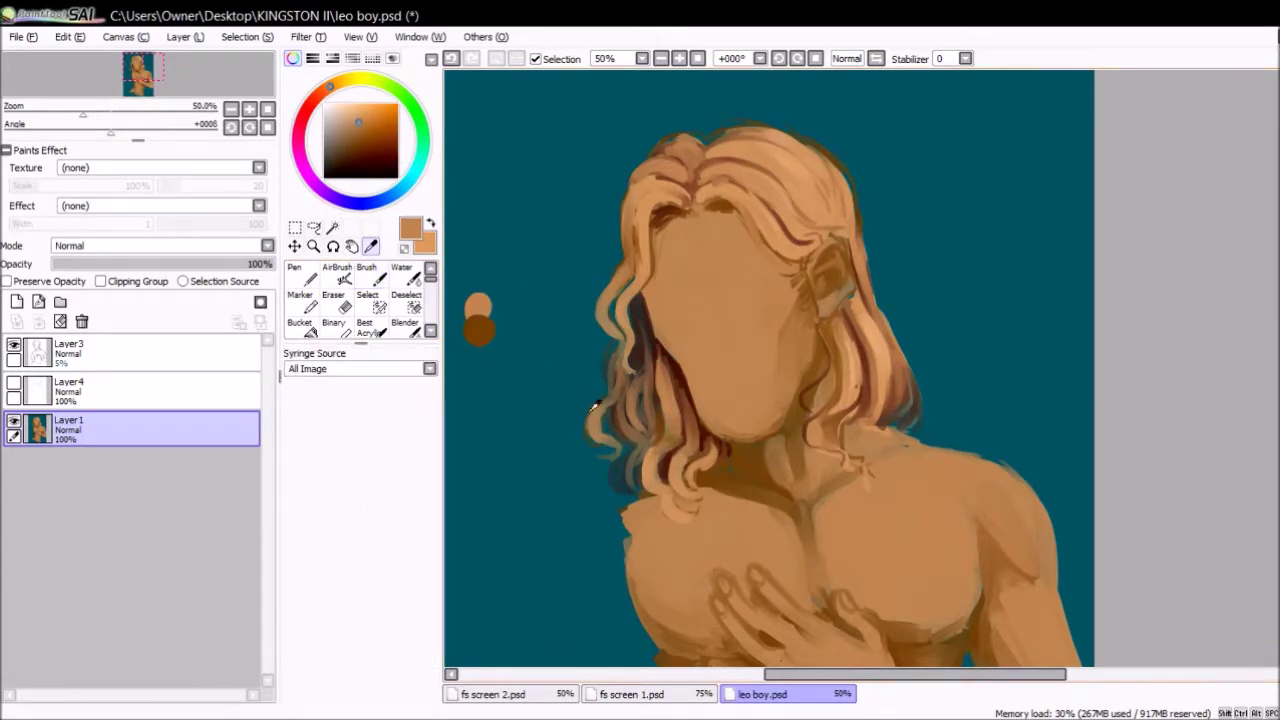
alt+click(912, 505)
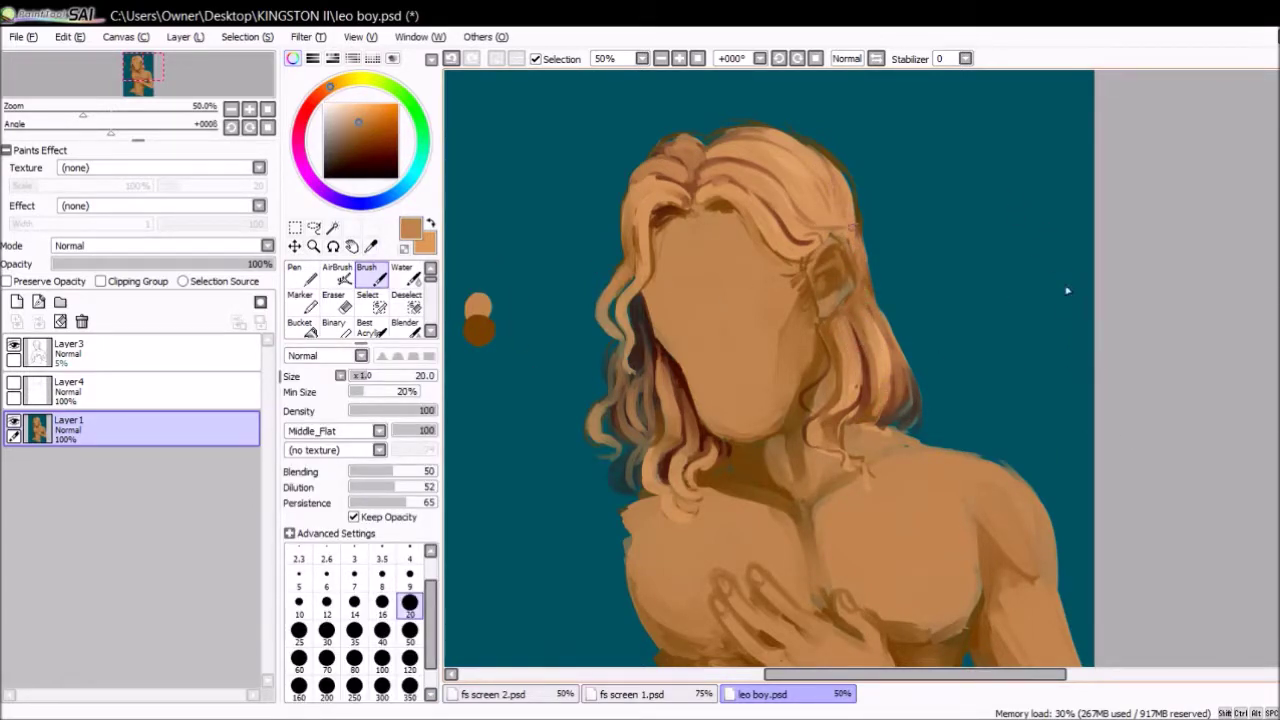
- Outline the outer hair edge and the strands behind the ear in dark brown with the Brush at size 9
alt+click(918, 398)
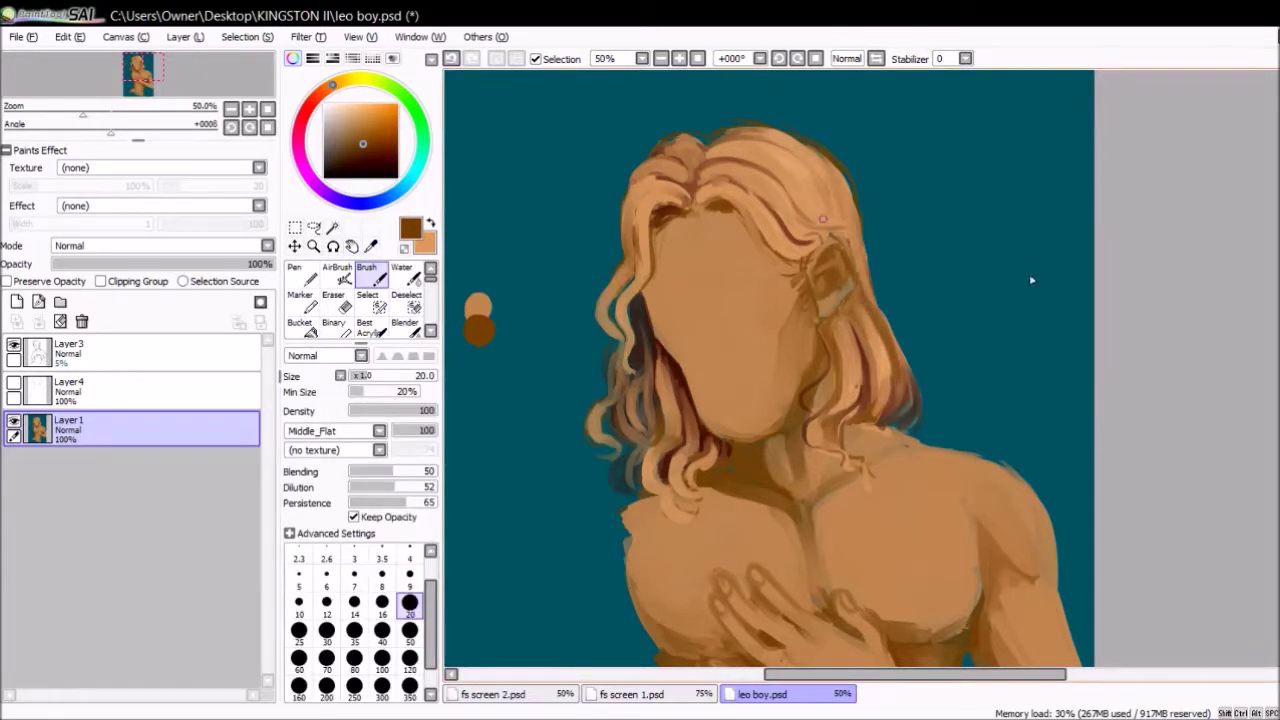
key(bracketleft)
key(bracketleft)
key(bracketleft)
key(bracketleft)
key(bracketleft)
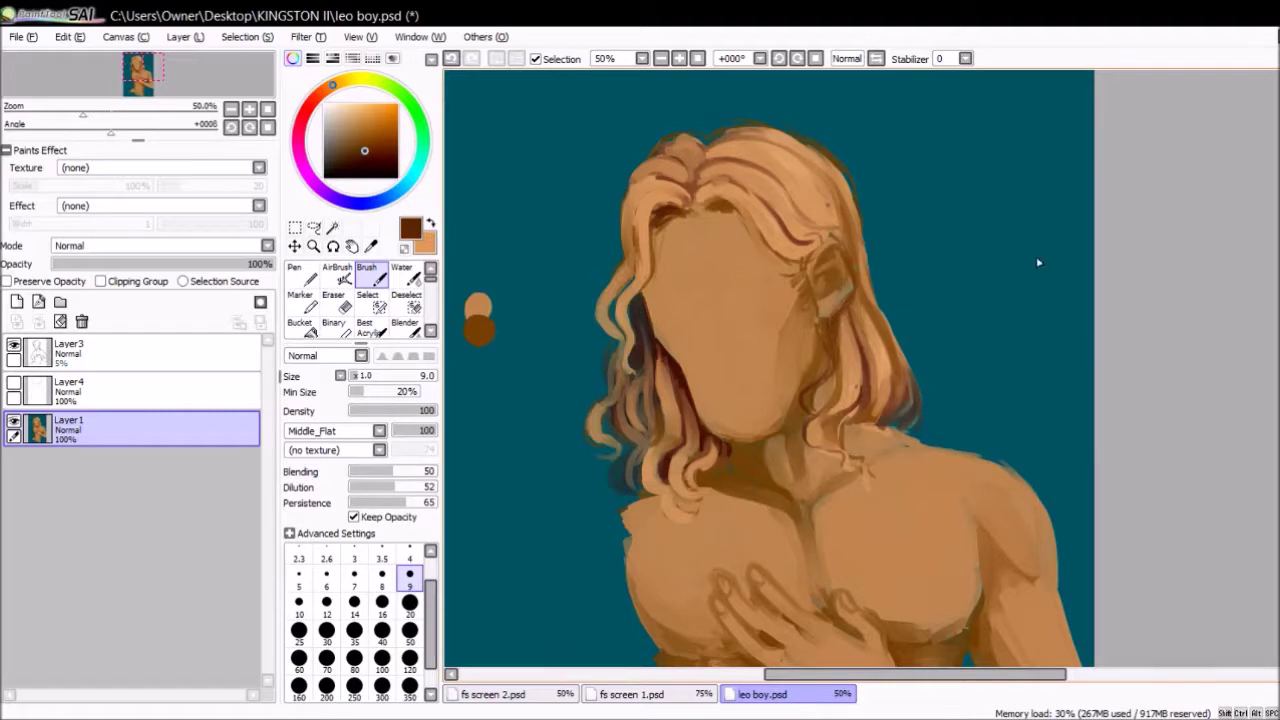
drag(858, 228, 886, 400)
- Paint mid-tan strands in the hair beneath the ear, undoing the stray stroke along the outer edge
alt+click(990, 487)
mouse_move(874, 302)
mouse_down()
mouse_move(850, 372)
mouse_move(906, 415)
mouse_up()
key(ctrl+z)
drag(828, 324, 832, 372)
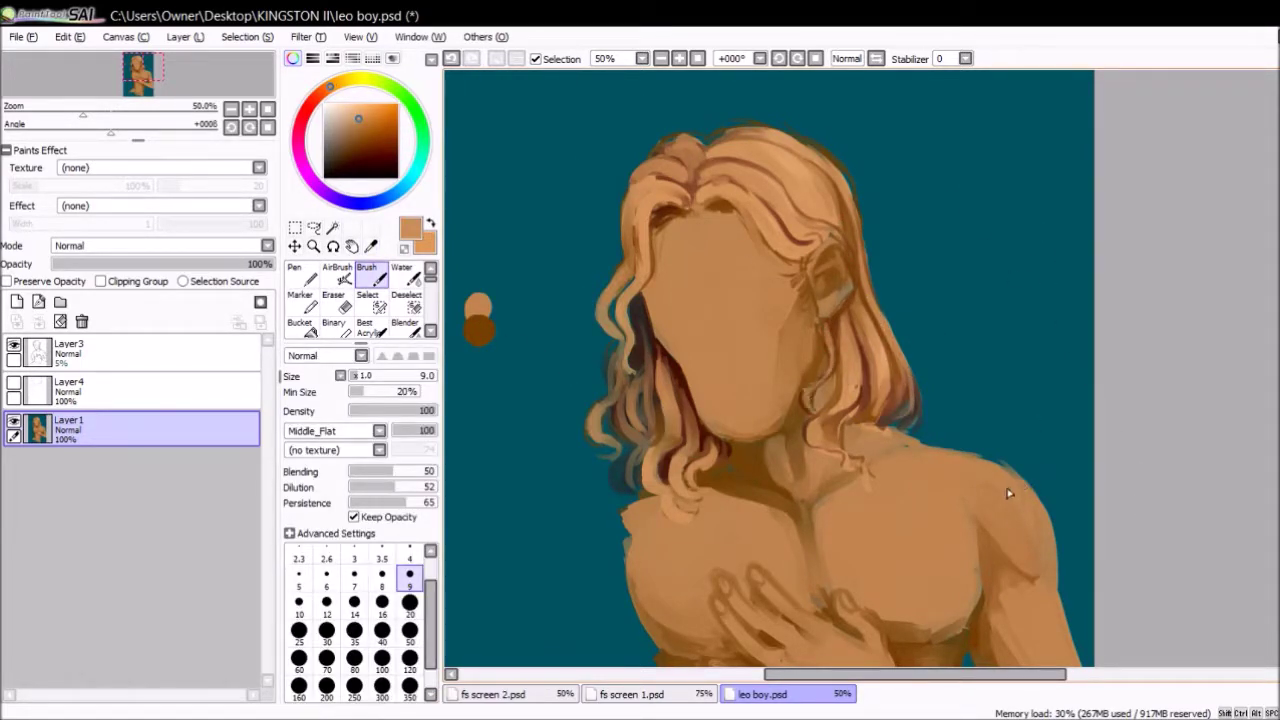
key(bracketright)
key(bracketright)
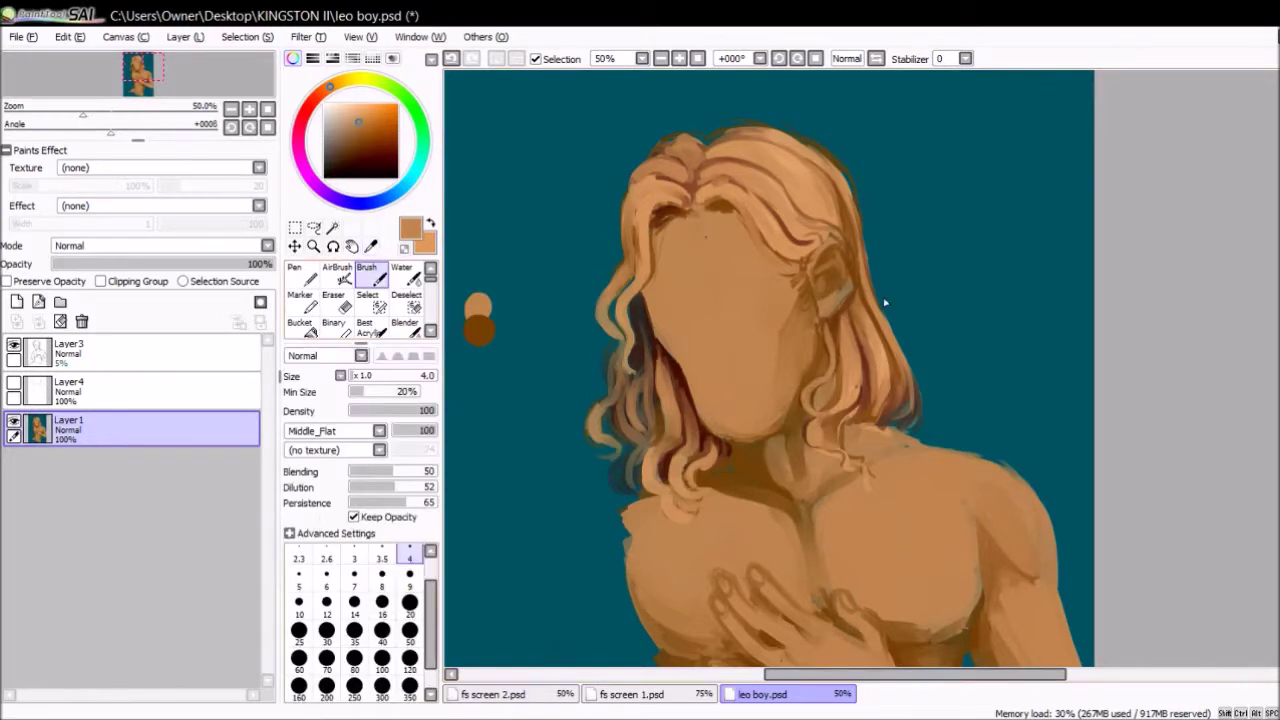
- Add fine light tan flyaway strands around the crown, hairline and outer curls with the Brush at size 12
alt+click(860, 232)
alt+click(594, 366)
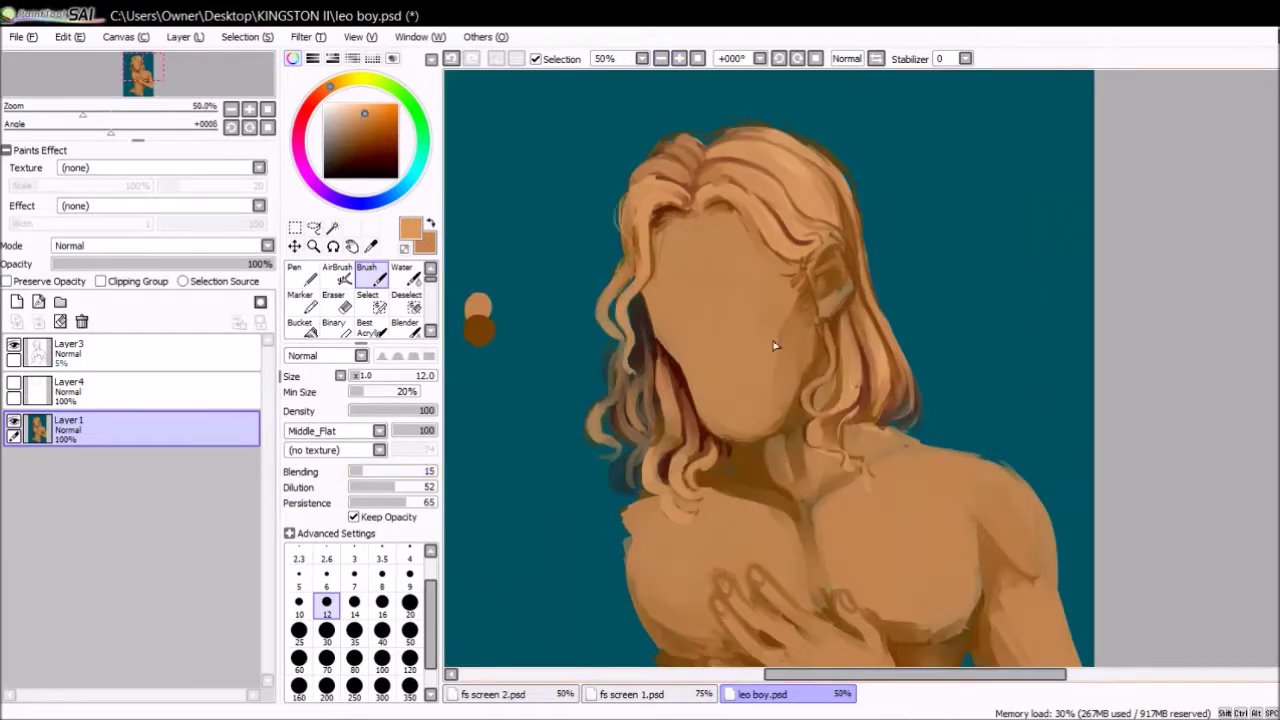
drag(773, 346, 818, 381)
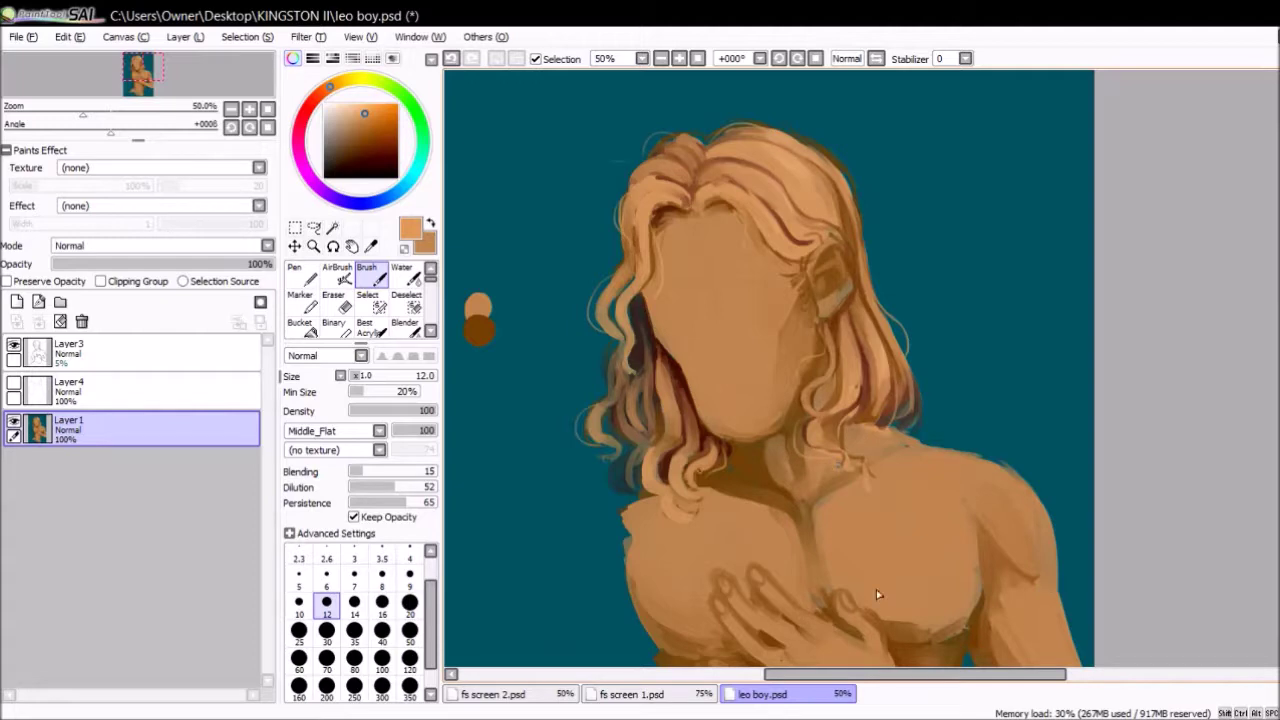
- Paint the lowered arm in tan skin colour from the shoulder down to the wrist
click(661, 58)
key(i)
click(545, 282)
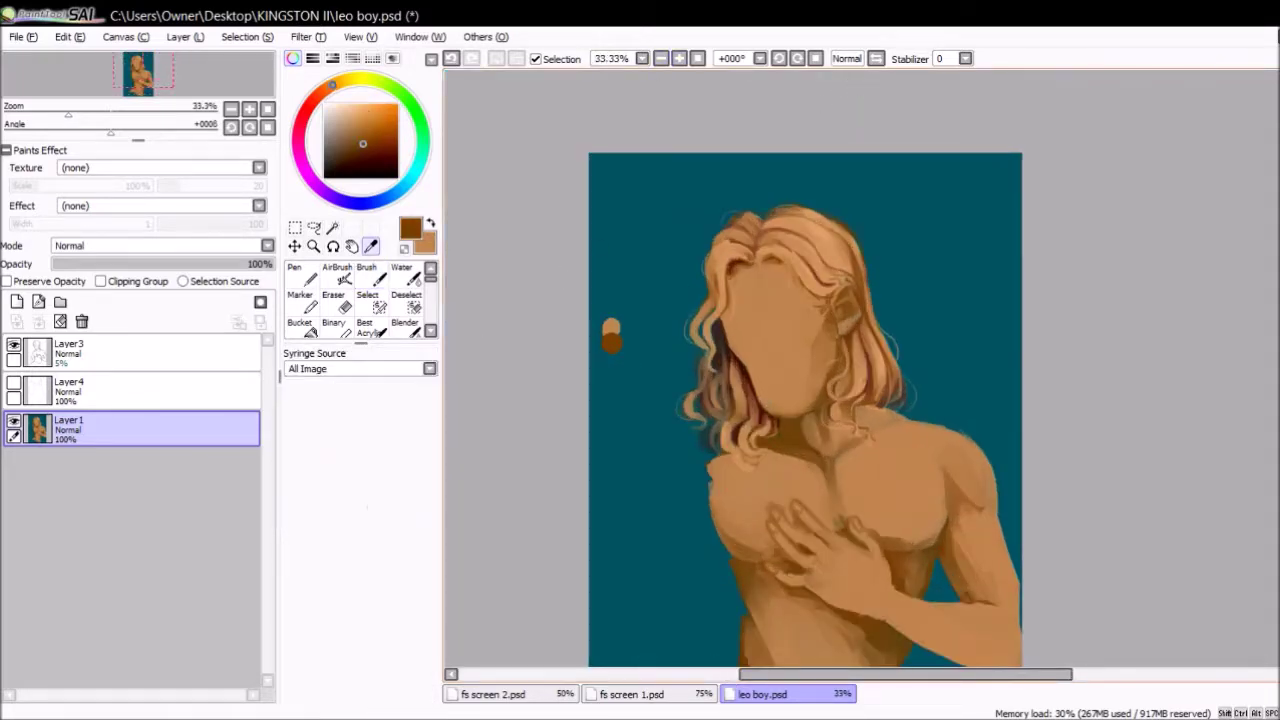
scroll(552, 297, down, 3)
key(b)
drag(700, 460, 709, 305)
mouse_move(690, 355)
mouse_down()
mouse_move(655, 465)
mouse_move(627, 498)
mouse_move(705, 406)
mouse_move(685, 477)
mouse_move(601, 587)
mouse_move(645, 548)
mouse_move(590, 602)
mouse_up()
- Shade the inner edge of the lowered arm in dark brown with the Brush at size 50
key(x)
key(bracketleft)
key(bracketleft)
key(bracketleft)
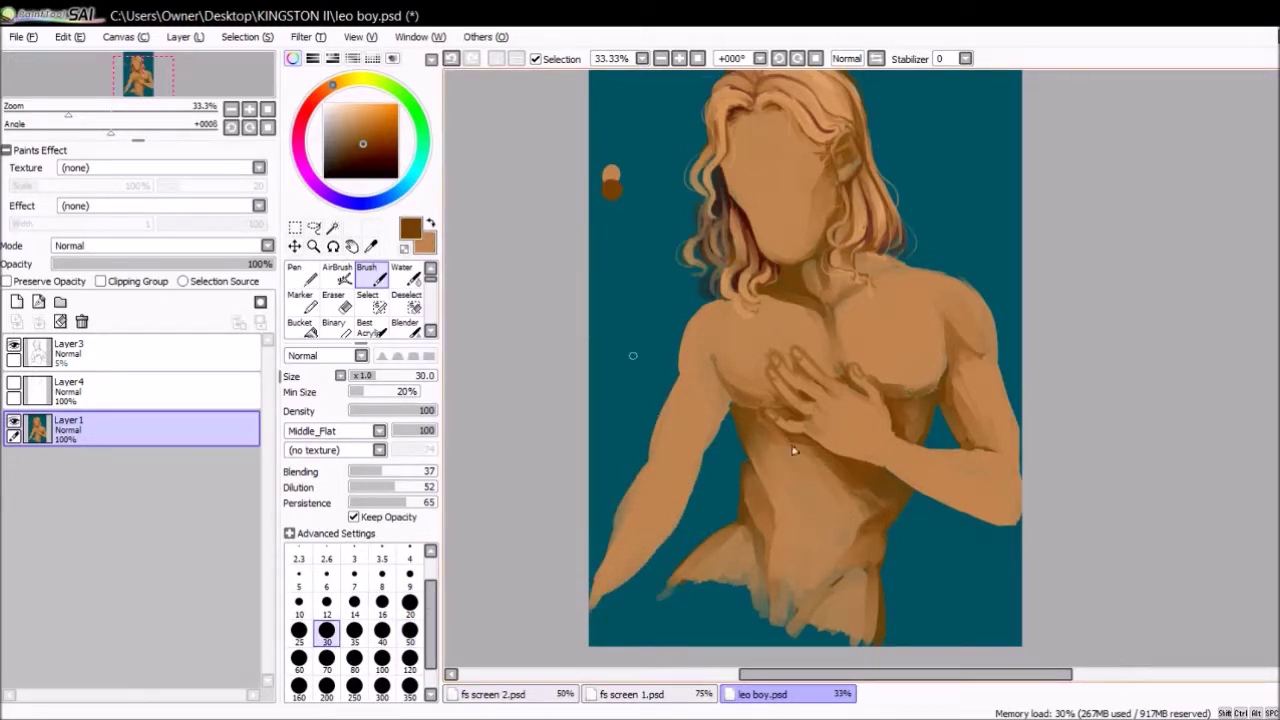
key(bracketright)
key(bracketright)
key(bracketright)
mouse_move(716, 355)
mouse_down()
mouse_move(725, 415)
mouse_move(640, 575)
mouse_up()
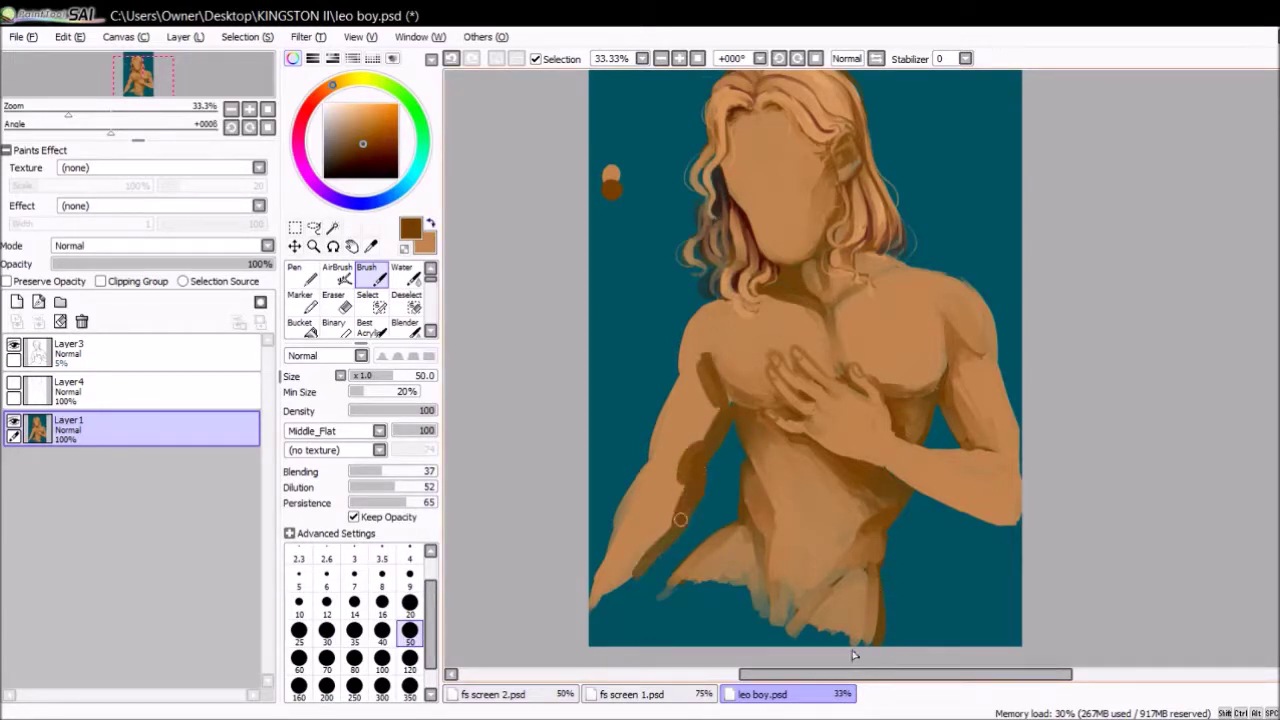
- Blend the dark shading along the lowered arm with tan, using the Brush at size 80
key(x)
drag(680, 500, 630, 575)
key(bracketright)
key(bracketright)
key(bracketright)
drag(700, 455, 680, 505)
drag(715, 370, 620, 580)
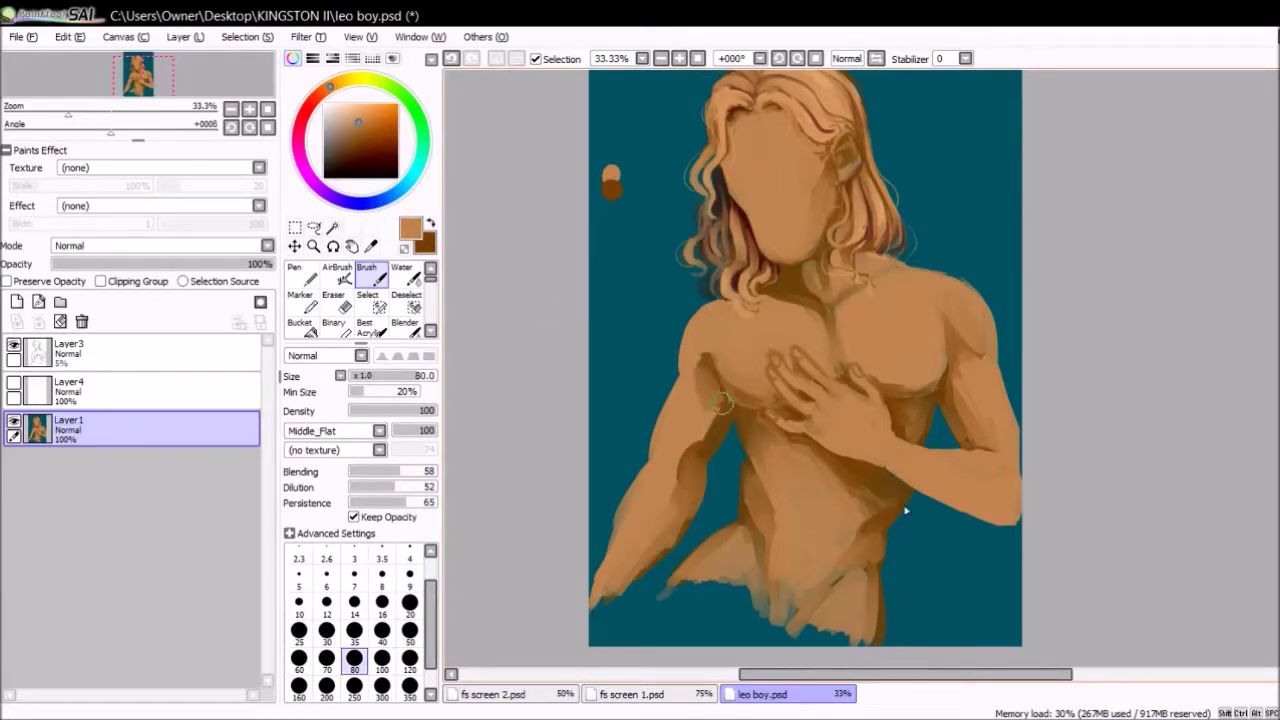
- Save the file and deepen the neck shadow under the chin in dark brown with the Brush at size 20
key(bracketleft)
key(bracketleft)
key(bracketleft)
key(ctrl+plus)
key(x)
key(bracketleft)
key(bracketleft)
key(bracketleft)
key(bracketleft)
key(bracketleft)
key(ctrl+s)
drag(735, 252, 774, 266)
alt+click(741, 248)
alt+click(789, 270)
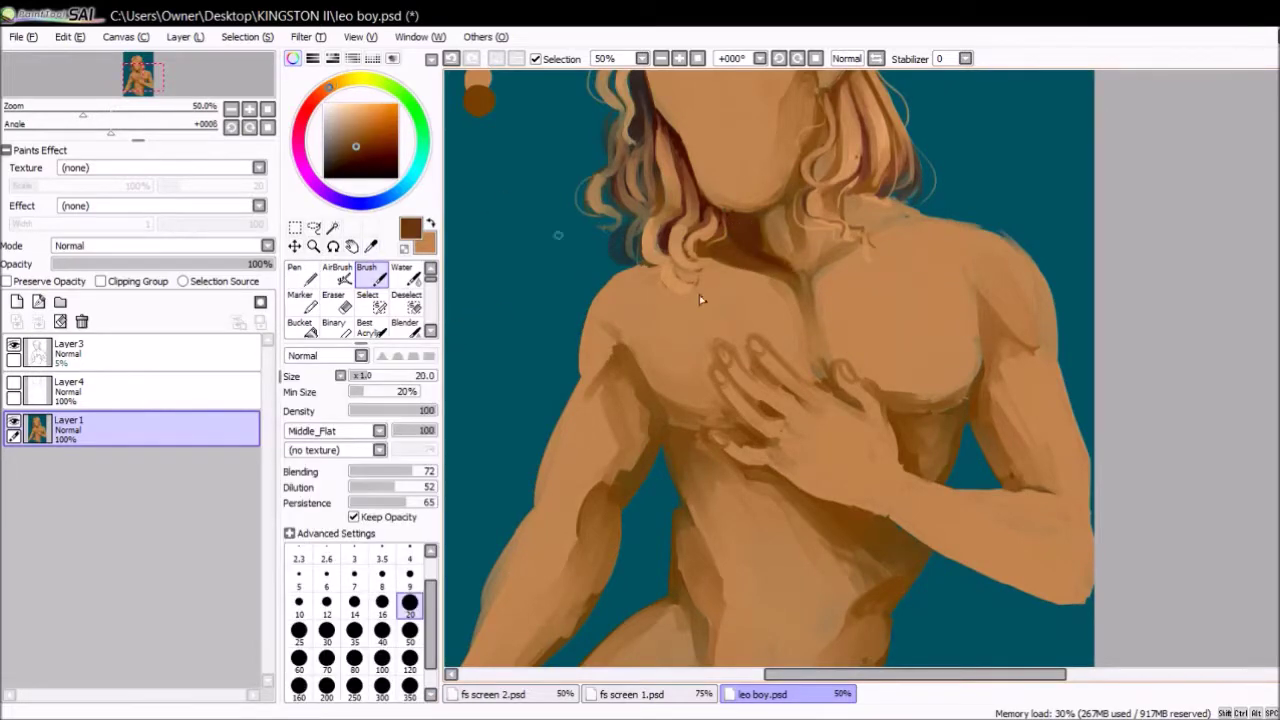
- Refine the shading at both armpits and along the chest edges with sampled brown and tan
drag(926, 312, 961, 328)
alt+click(984, 347)
scroll(1145, 279, down, 3)
mouse_move(620, 232)
mouse_down()
mouse_move(690, 290)
mouse_move(768, 304)
mouse_move(636, 272)
mouse_move(658, 324)
mouse_move(667, 308)
mouse_up()
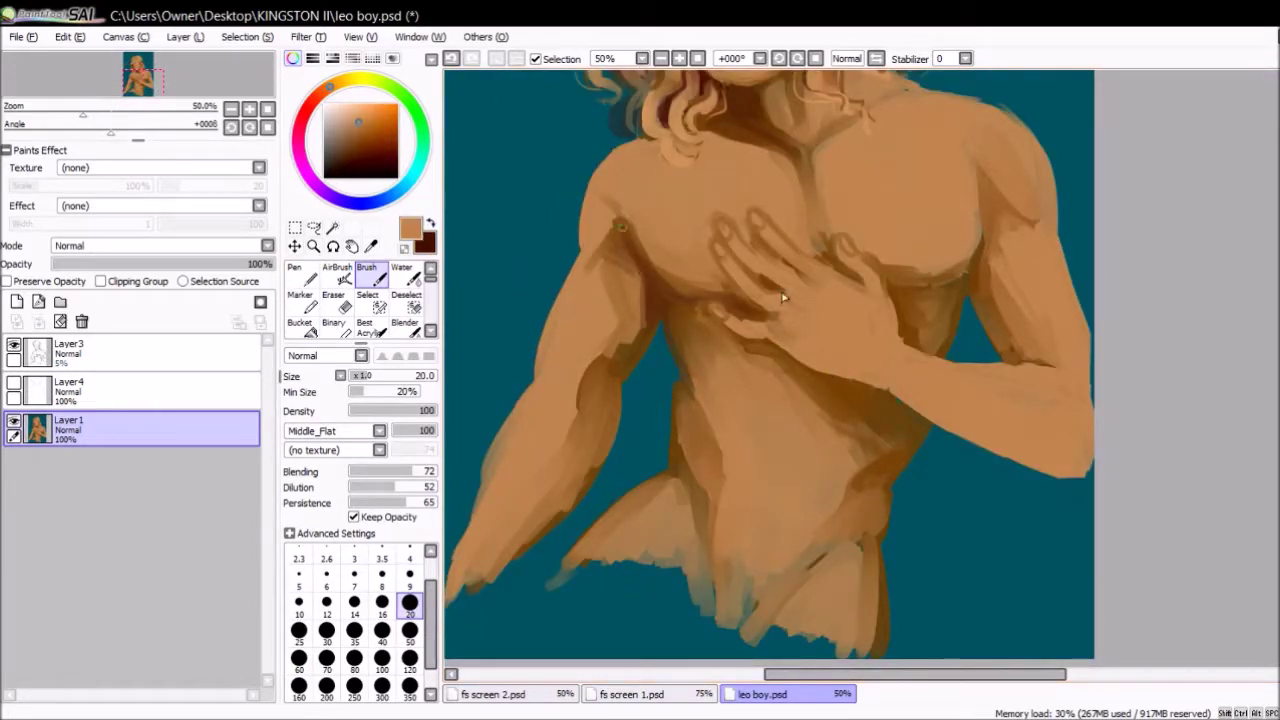
- Shade the creases of both hips in dark reddish-brown
drag(705, 505, 700, 572)
drag(875, 535, 795, 592)
drag(880, 560, 785, 610)
drag(695, 492, 665, 572)
- Blend the hip shading and fill in the lower abdomen with tan, using the Brush at size 50
key(x)
key(bracketright)
key(bracketright)
key(bracketright)
key(bracketright)
key(bracketright)
drag(679, 492, 665, 550)
drag(715, 458, 726, 508)
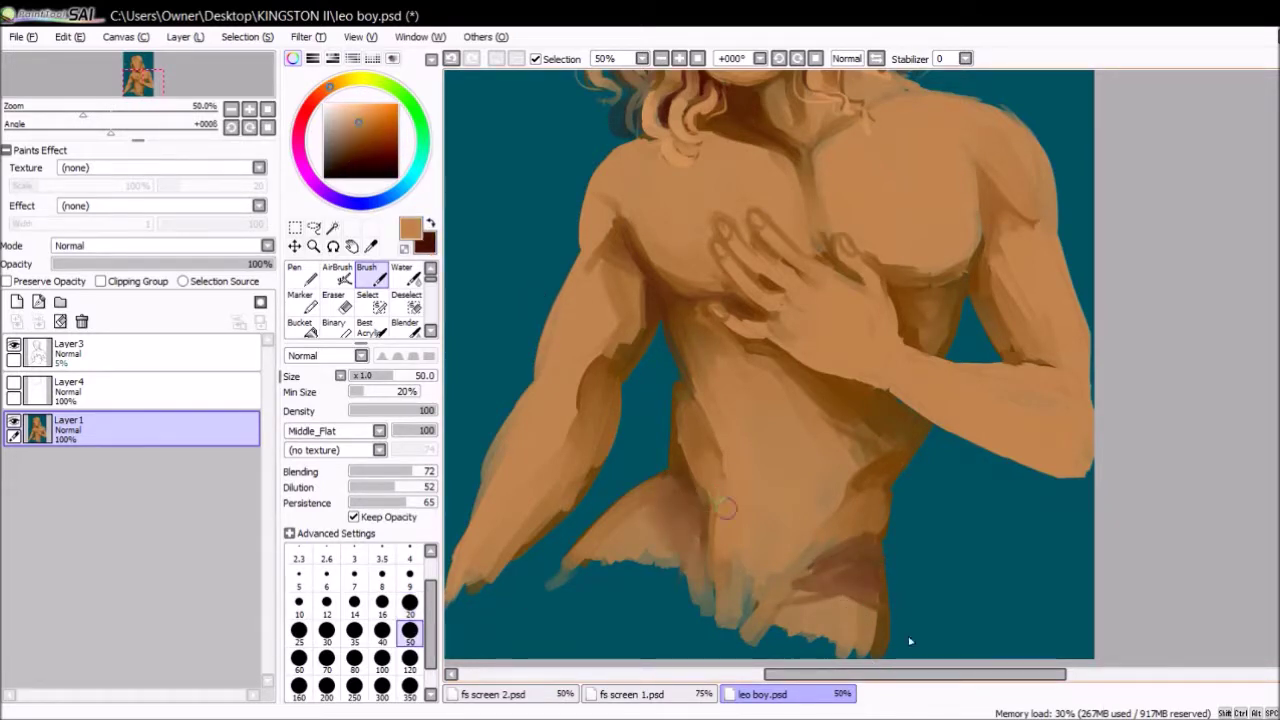
drag(805, 548, 735, 608)
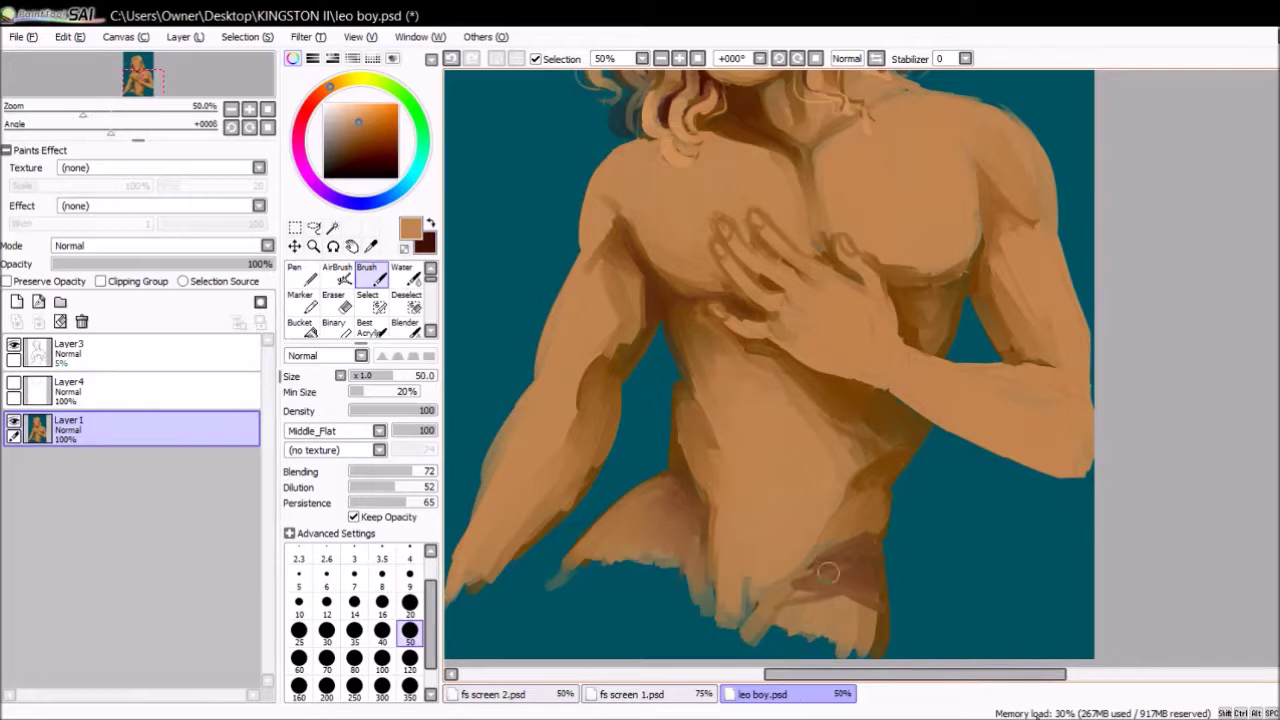
drag(800, 560, 840, 590)
mouse_move(830, 565)
mouse_down()
mouse_move(848, 613)
mouse_move(865, 545)
mouse_move(775, 615)
mouse_up()
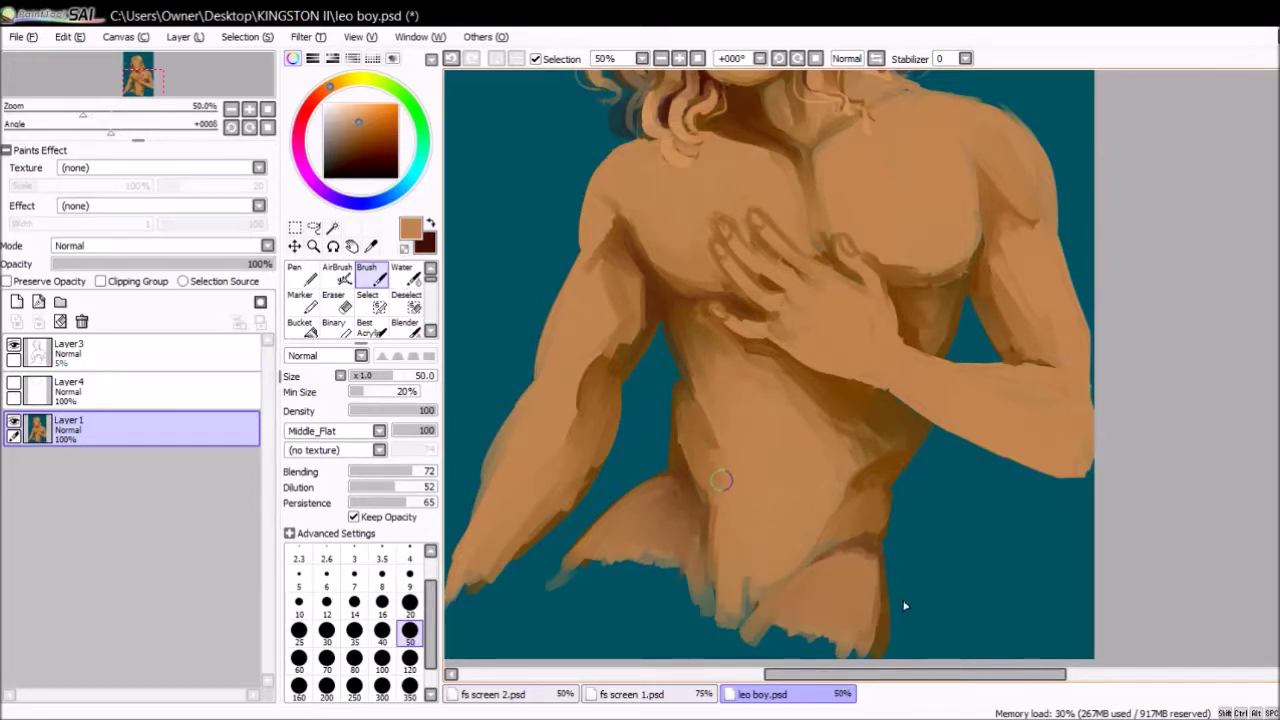
- Cover the hip on the lowered arm's side with dark reddish-brown shadow
key(x)
mouse_move(692, 488)
mouse_down()
mouse_move(659, 527)
mouse_move(585, 560)
mouse_up()
drag(605, 555, 732, 615)
- Shade both sides of the waist in dark reddish-brown with a smaller Brush
key(bracketleft)
key(bracketleft)
key(bracketleft)
key(bracketleft)
key(bracketleft)
mouse_move(683, 402)
mouse_down()
mouse_move(680, 447)
mouse_move(716, 442)
mouse_move(728, 464)
mouse_up()
drag(865, 492, 901, 453)
- Blend the waist and hip shadows into the skin with tan, using the Brush at size 50
key(x)
key(bracketright)
key(bracketright)
key(bracketright)
key(bracketright)
key(bracketright)
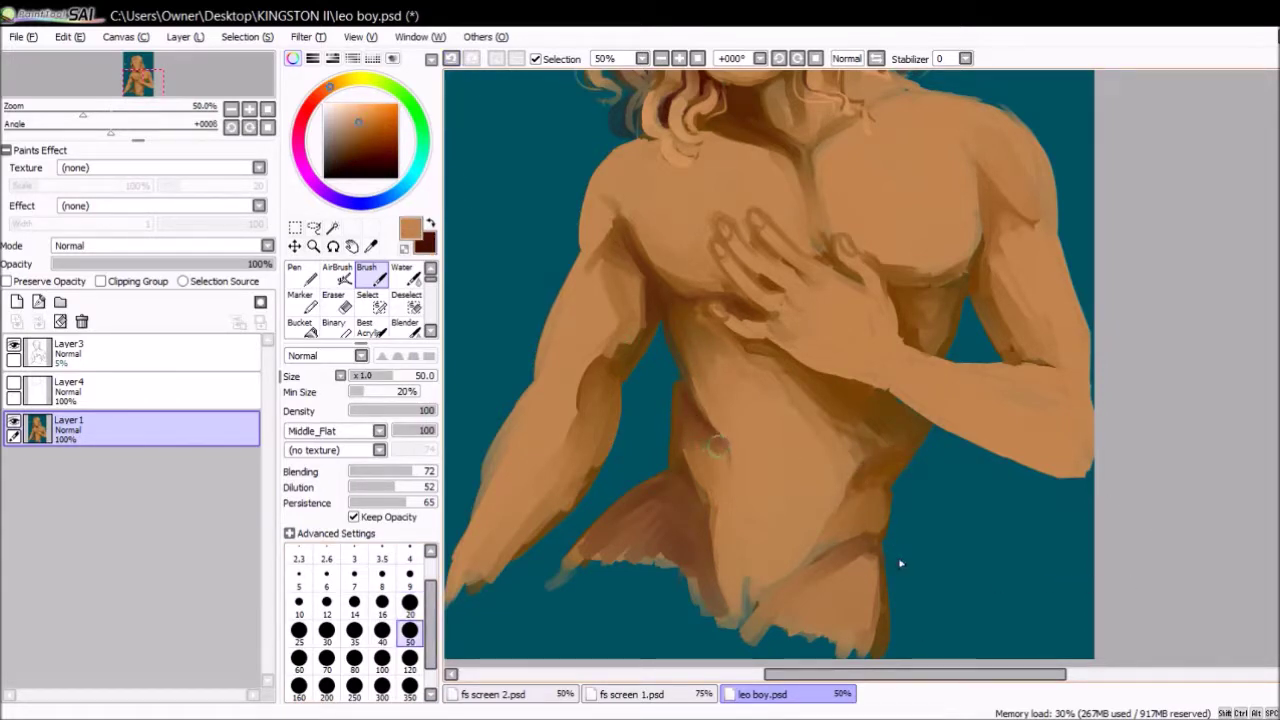
drag(694, 440, 668, 378)
drag(648, 528, 714, 610)
drag(588, 562, 708, 604)
drag(668, 506, 750, 604)
drag(722, 440, 712, 488)
drag(690, 412, 724, 462)
drag(880, 462, 850, 500)
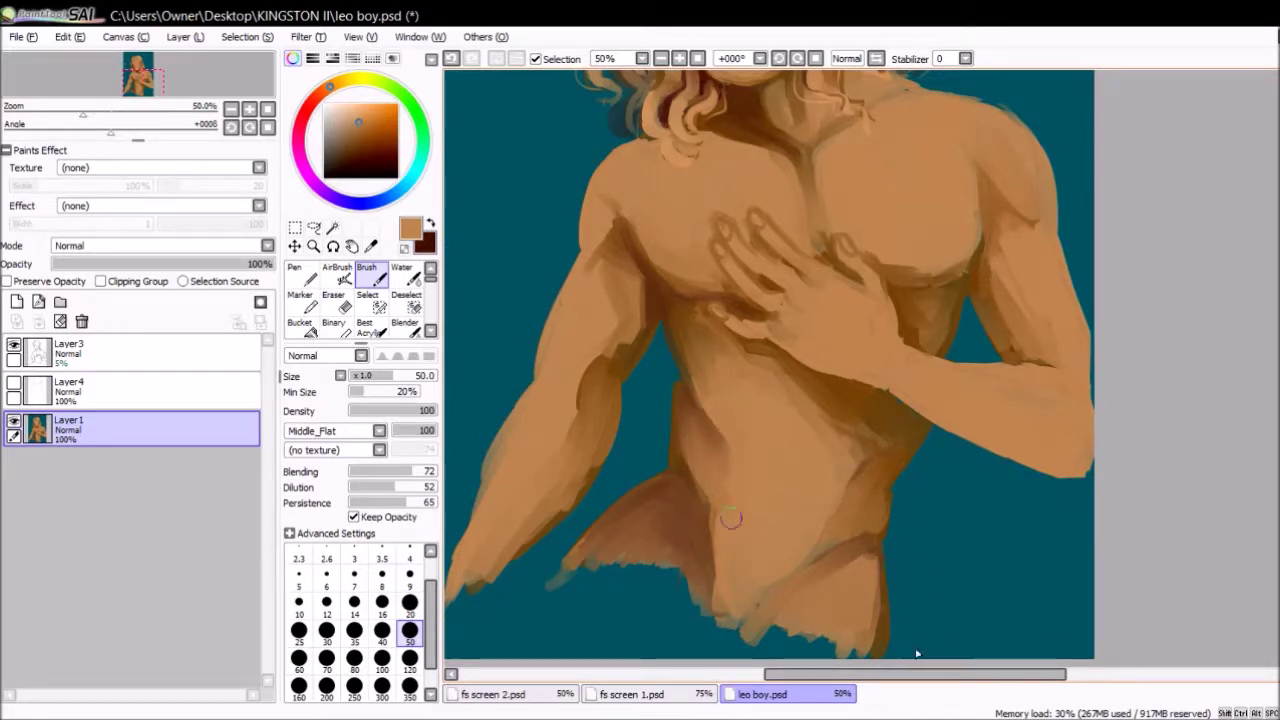
- Paint the navel and a central abdominal line in dark reddish-brown at size 20, softening the line with tan at size 50
key(x)
click(409, 602)
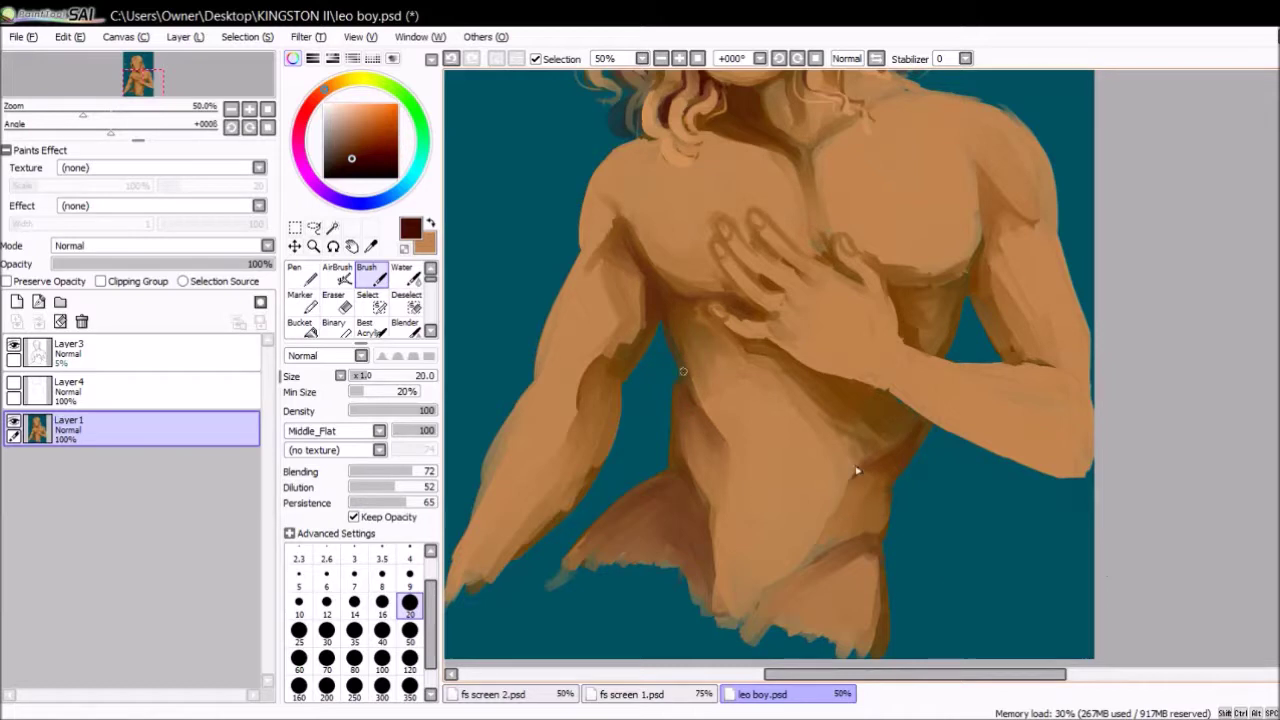
key(x)
key(x)
mouse_move(742, 516)
mouse_down()
mouse_move(776, 522)
mouse_move(780, 465)
mouse_up()
drag(788, 370, 768, 490)
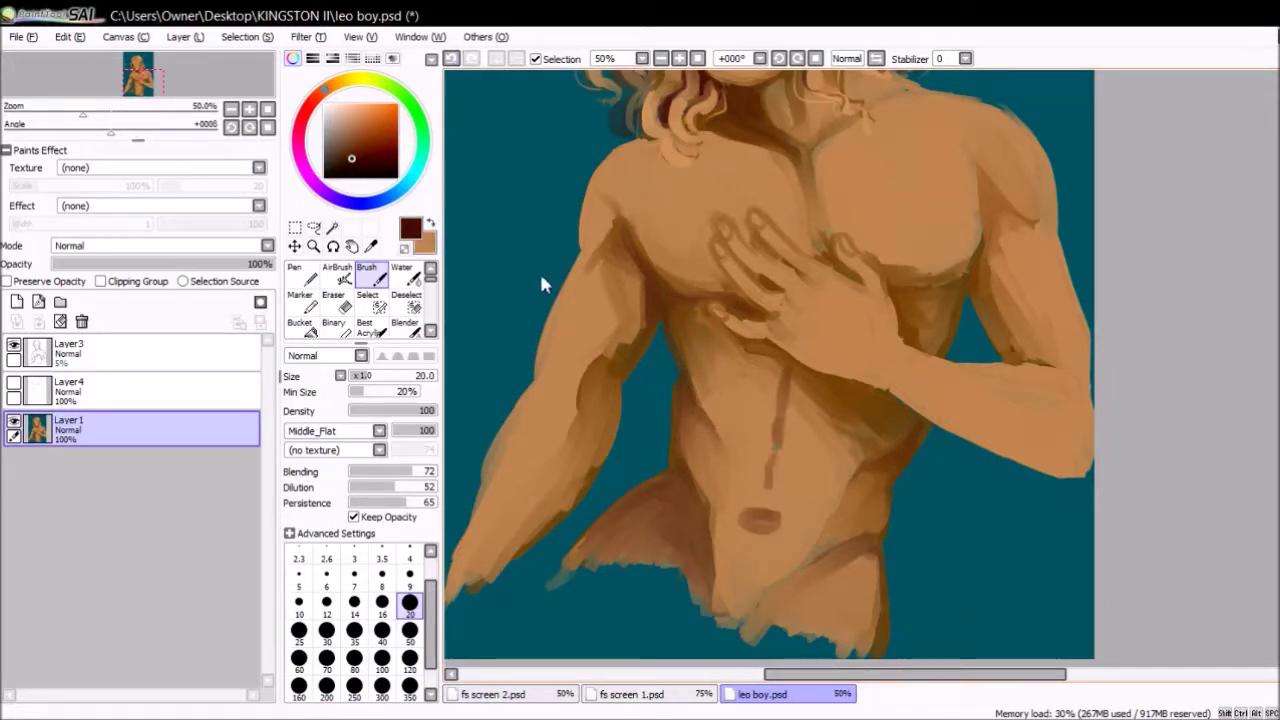
click(409, 630)
key(x)
mouse_move(770, 438)
mouse_down()
mouse_move(767, 462)
mouse_move(770, 446)
mouse_up()
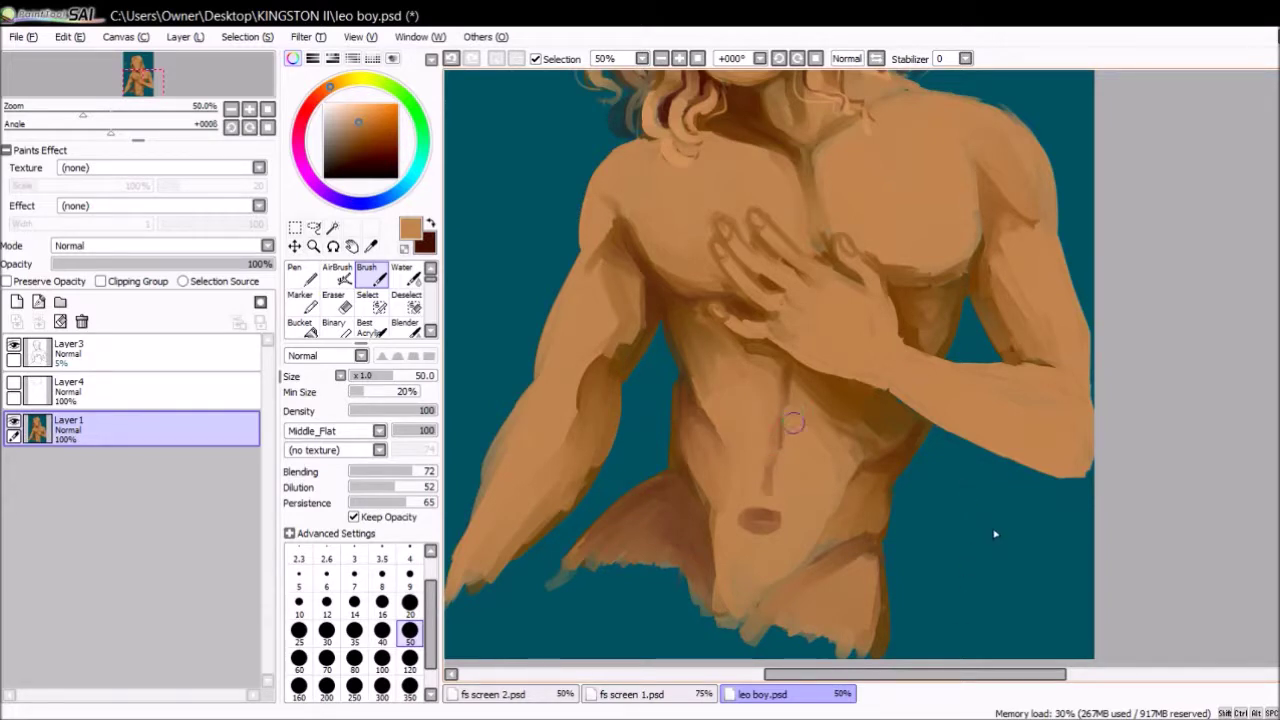
- Reshape the navel and add short dark reddish-brown strokes beneath it with the Brush at size 12
key(x)
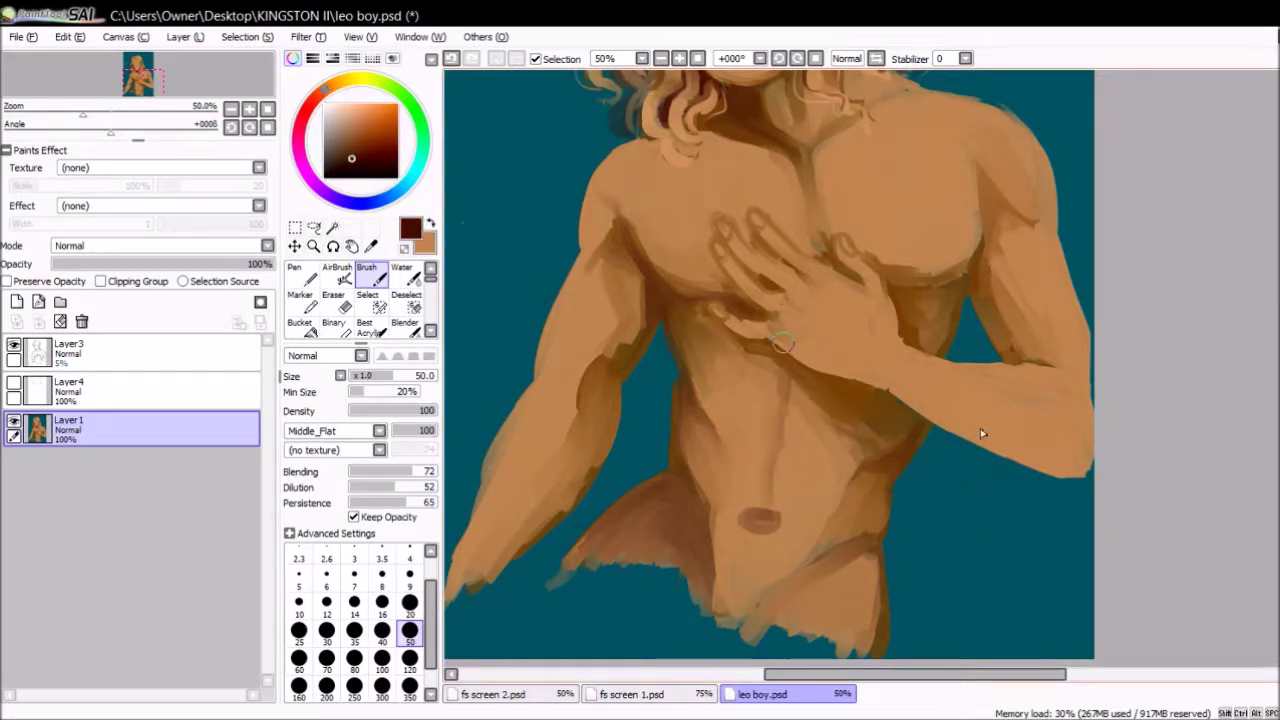
key(n)
drag(750, 520, 776, 530)
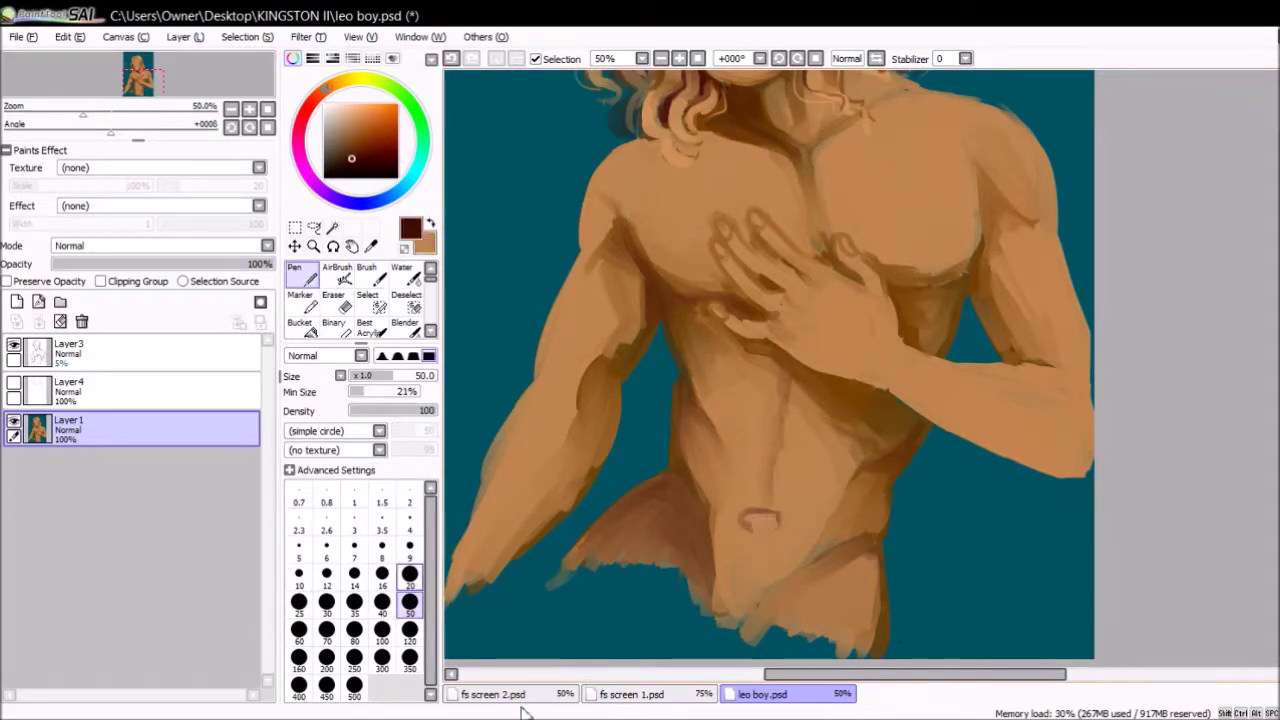
key(b)
key(x)
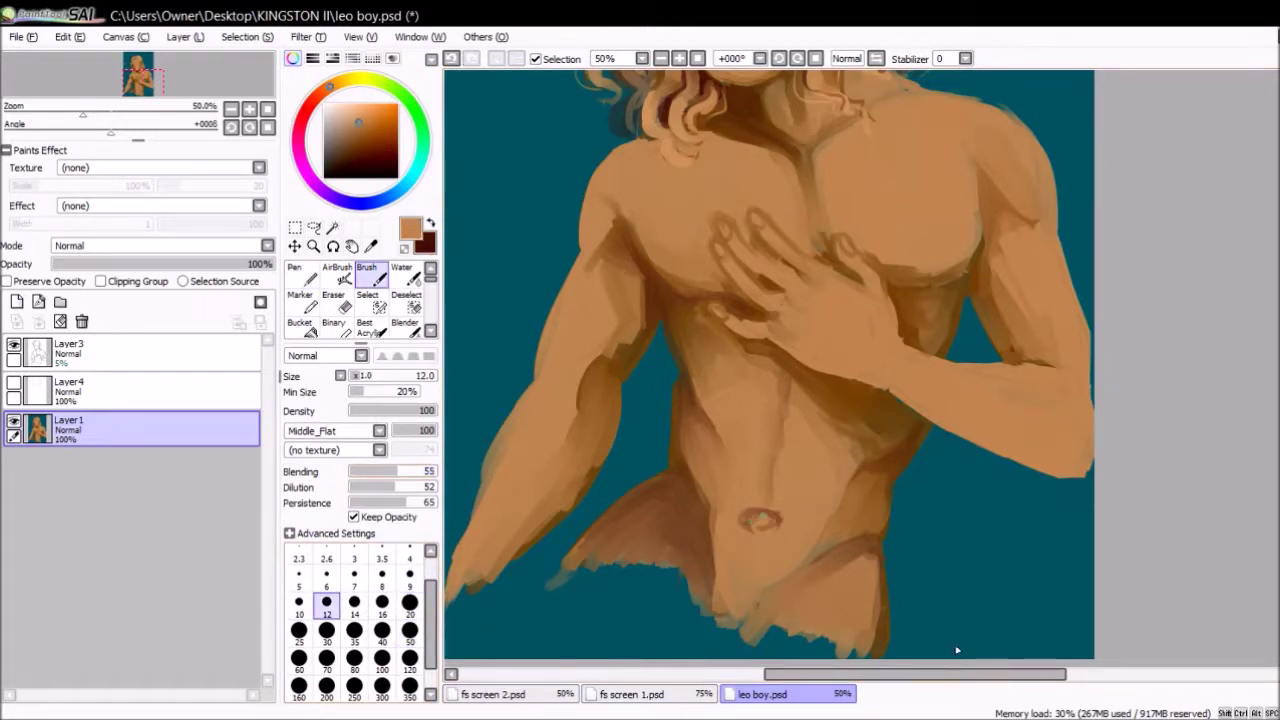
drag(772, 506, 764, 556)
key(x)
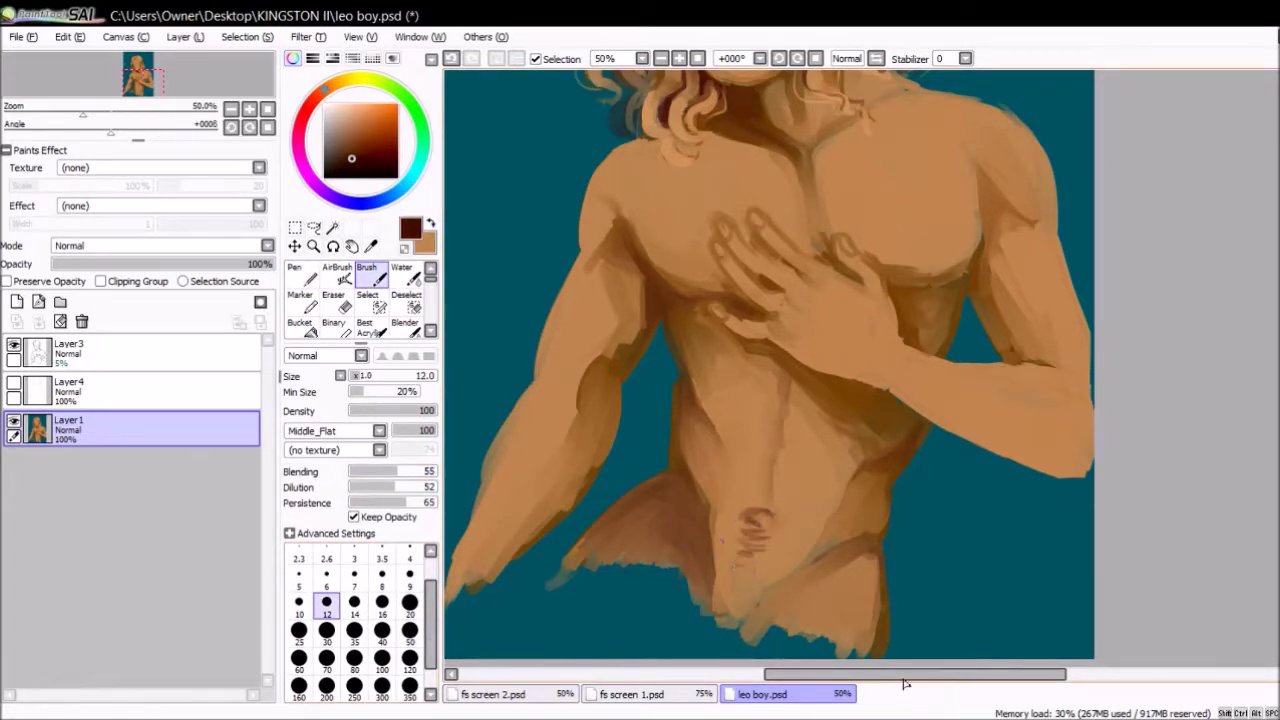
- Paint over the central abdominal line in tan with the Brush at size 20
key(bracketright)
key(bracketright)
key(bracketright)
key(x)
mouse_move(774, 460)
mouse_down()
mouse_move(776, 500)
mouse_move(786, 372)
mouse_move(763, 481)
mouse_up()
key(x)
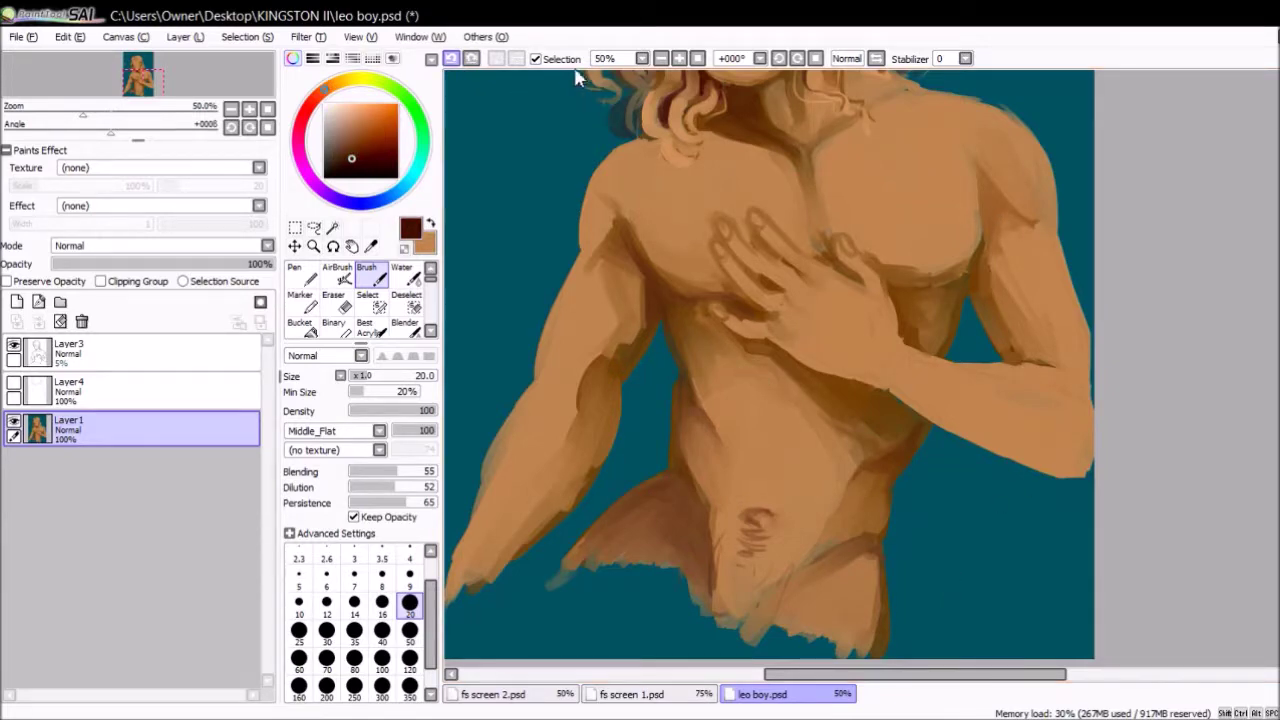
- Soften the abdomen with tan and shade the inner elbow crease of the bent arm in dark reddish-brown, using the Brush at size 50
key(x)
key(bracketright)
key(bracketright)
key(bracketright)
key(bracketright)
key(bracketright)
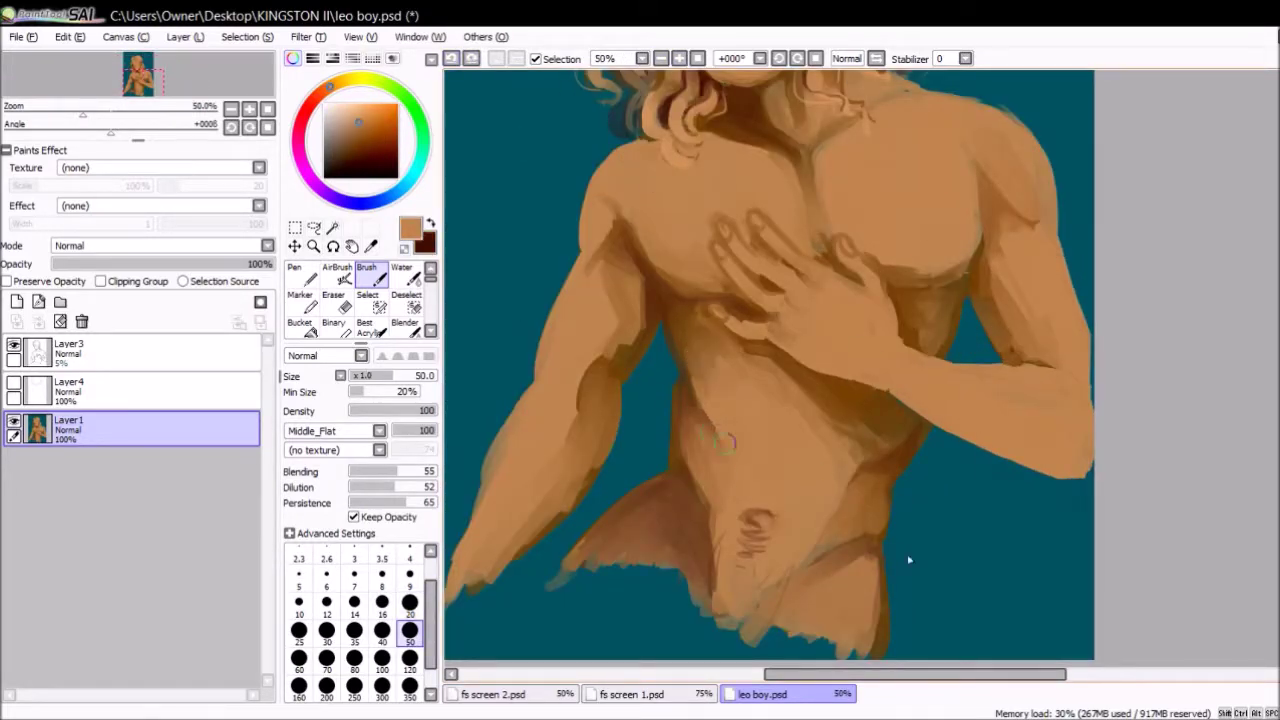
key(x)
mouse_move(1028, 372)
mouse_down()
mouse_move(1076, 356)
mouse_move(1063, 365)
mouse_up()
- Shade the underside of the bent forearm from wrist to elbow in dark reddish-brown with the Brush at size 20
key(x)
key(x)
key(bracketleft)
key(bracketleft)
key(bracketleft)
key(bracketleft)
key(bracketleft)
drag(950, 430, 1085, 478)
drag(1010, 445, 1090, 468)
mouse_move(890, 395)
mouse_down()
mouse_move(1040, 452)
mouse_move(1088, 462)
mouse_move(1100, 444)
mouse_up()
- Blend the bent forearm's underside shadow into the skin with tan, using the Brush at size 50
key(x)
key(bracketright)
key(bracketright)
key(bracketright)
key(bracketright)
key(bracketright)
mouse_move(966, 420)
mouse_down()
mouse_move(1040, 448)
mouse_move(984, 446)
mouse_up()
drag(900, 400, 978, 438)
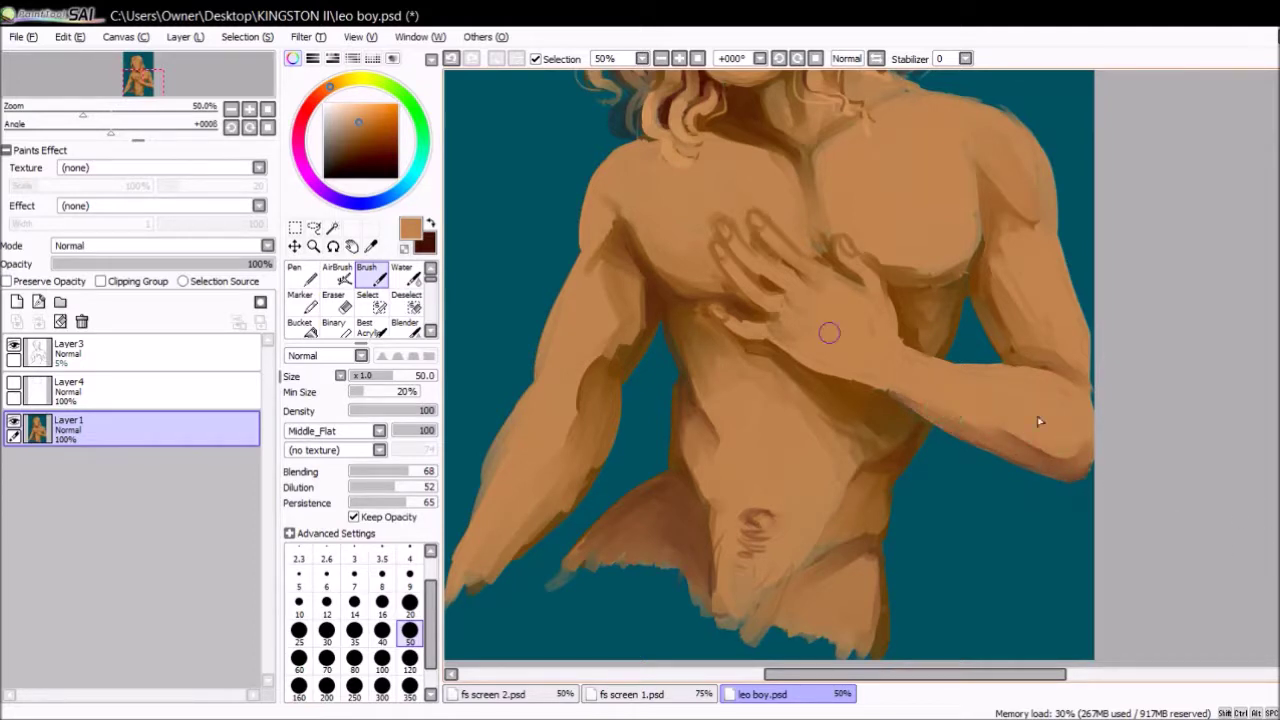
- Add small dark reddish-brown marks to the hand resting on the chest with the Brush at size 9
key(x)
key(bracketleft)
key(bracketleft)
key(bracketleft)
key(bracketleft)
key(bracketleft)
key(bracketleft)
key(bracketleft)
key(bracketleft)
key(bracketleft)
key(bracketleft)
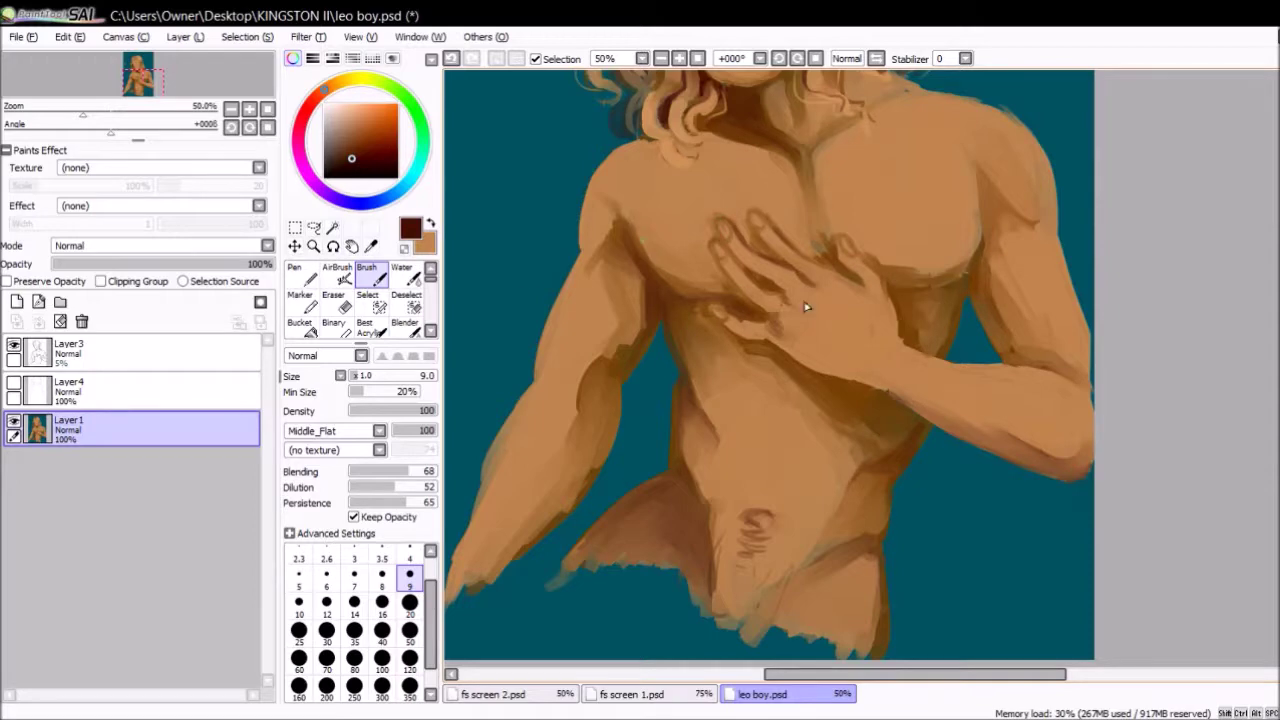
key(x)
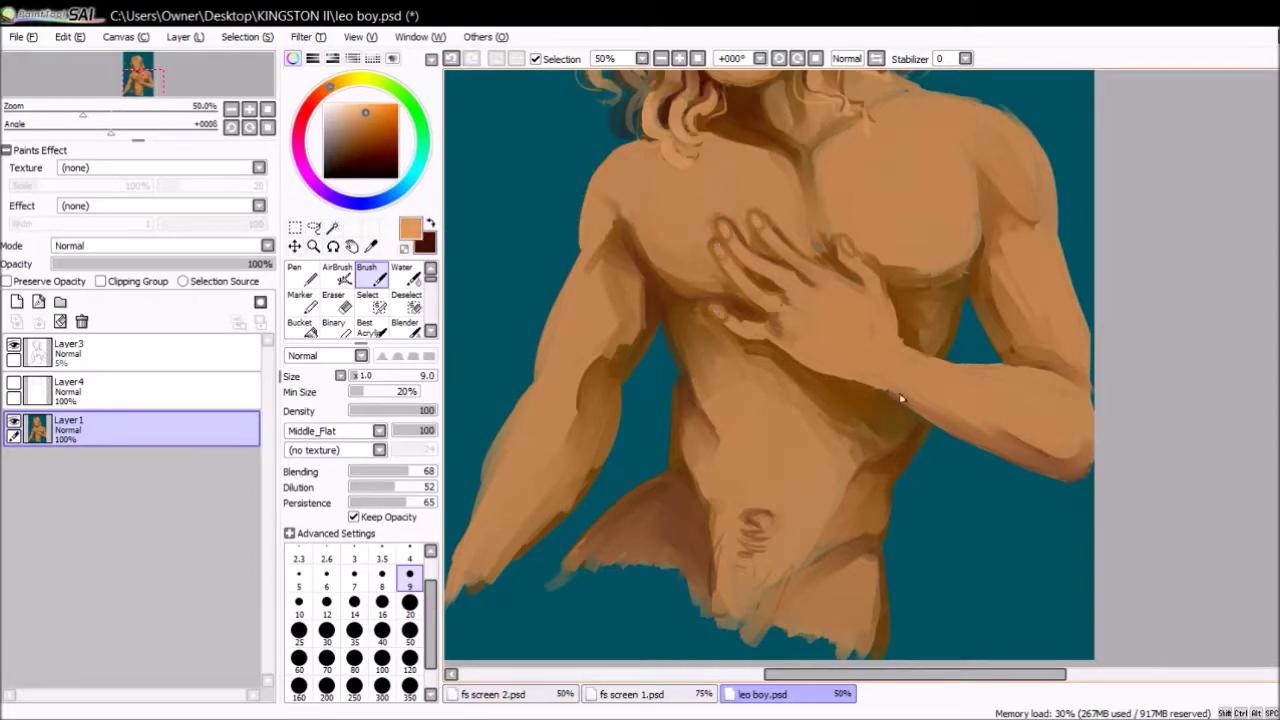
- Sample tan from the chest and soften the torso shadow beneath the forearm with the Brush at sizes 20 and 50
key(ctrl+minus)
alt+click(856, 192)
key(ctrl+plus)
key(bracketright)
key(bracketright)
key(bracketright)
key(bracketright)
key(bracketright)
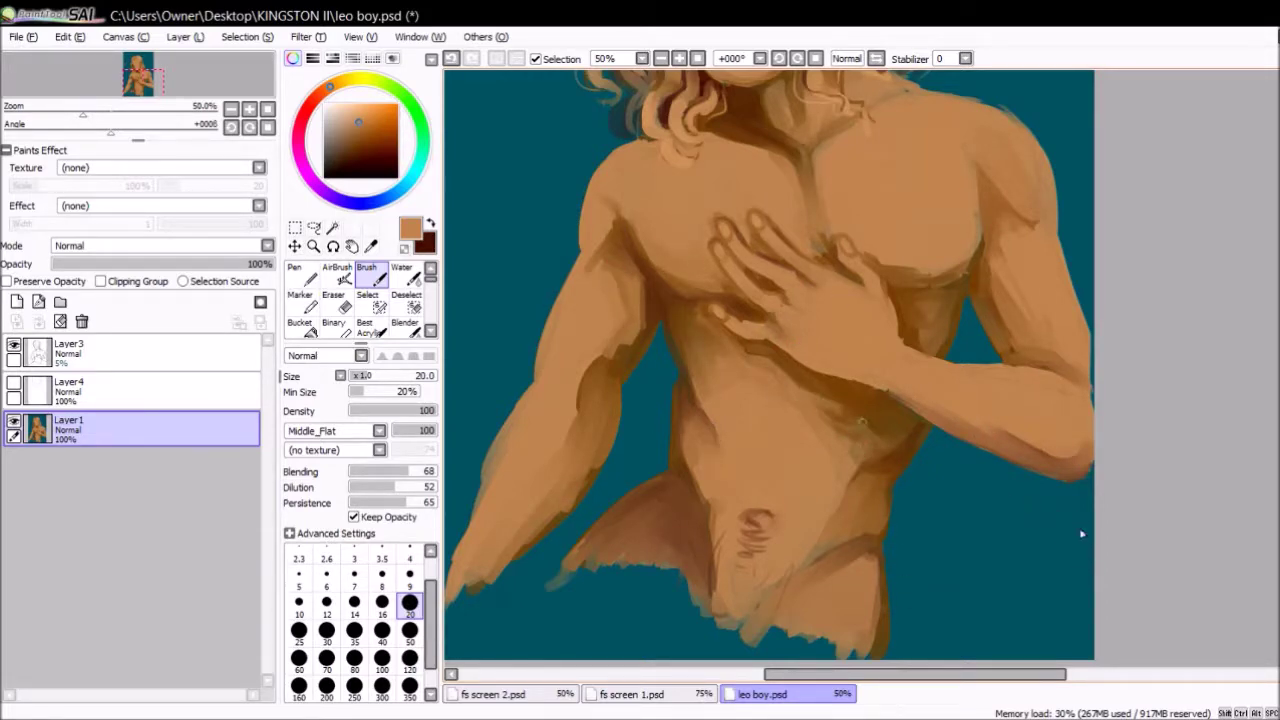
key(ctrl+minus)
key(ctrl+plus)
key(bracketright)
key(bracketright)
key(bracketright)
key(bracketright)
key(bracketright)
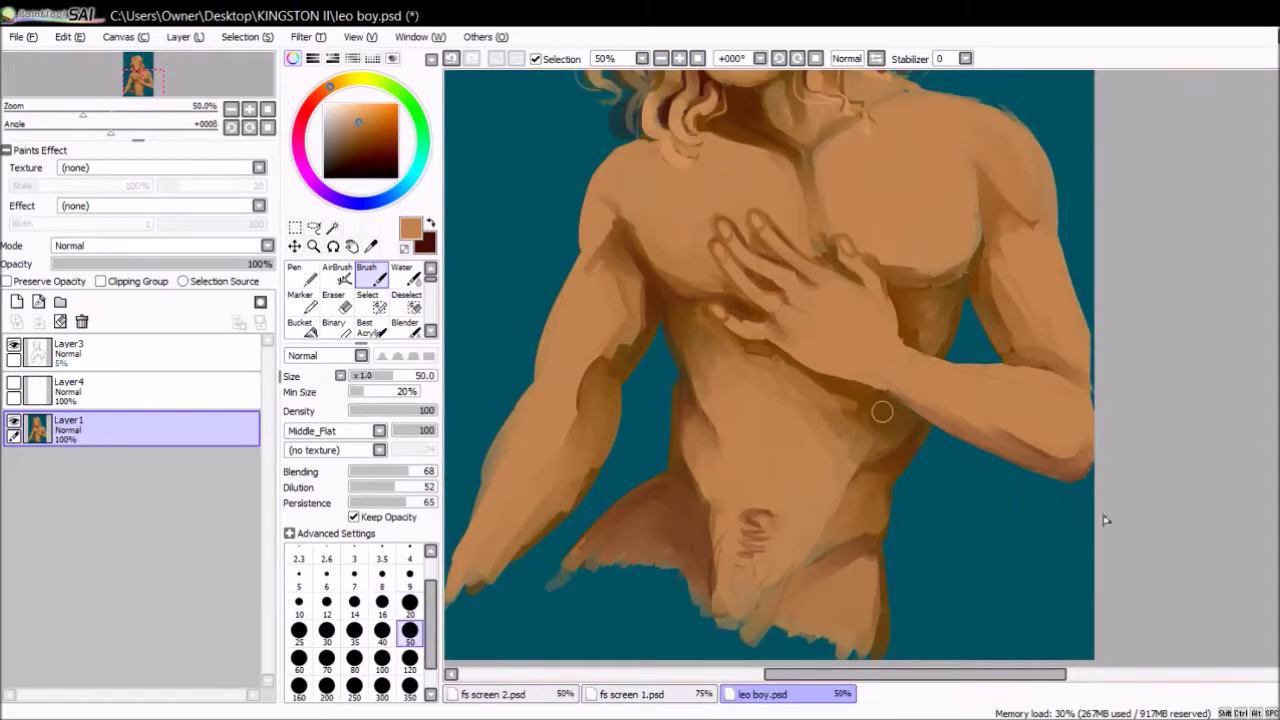
drag(862, 400, 890, 470)
- Refine the navel's upper edge in tan with the Brush at size 9 and Blending 75
key(bracketleft)
key(bracketleft)
key(bracketleft)
key(bracketleft)
key(bracketleft)
key(bracketleft)
key(bracketleft)
key(bracketleft)
key(bracketleft)
key(bracketleft)
drag(750, 514, 766, 524)
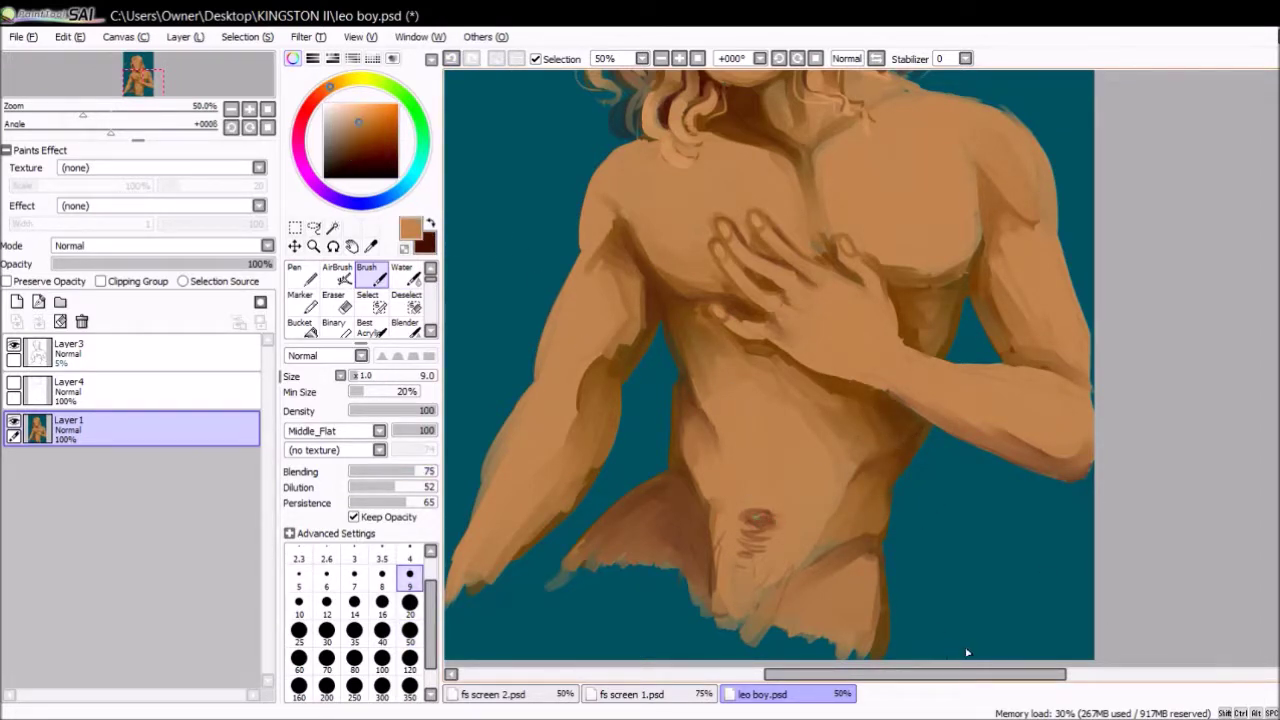
- Paint both nipples on the chest in dark reddish-brown with the Brush at size 9
key(x)
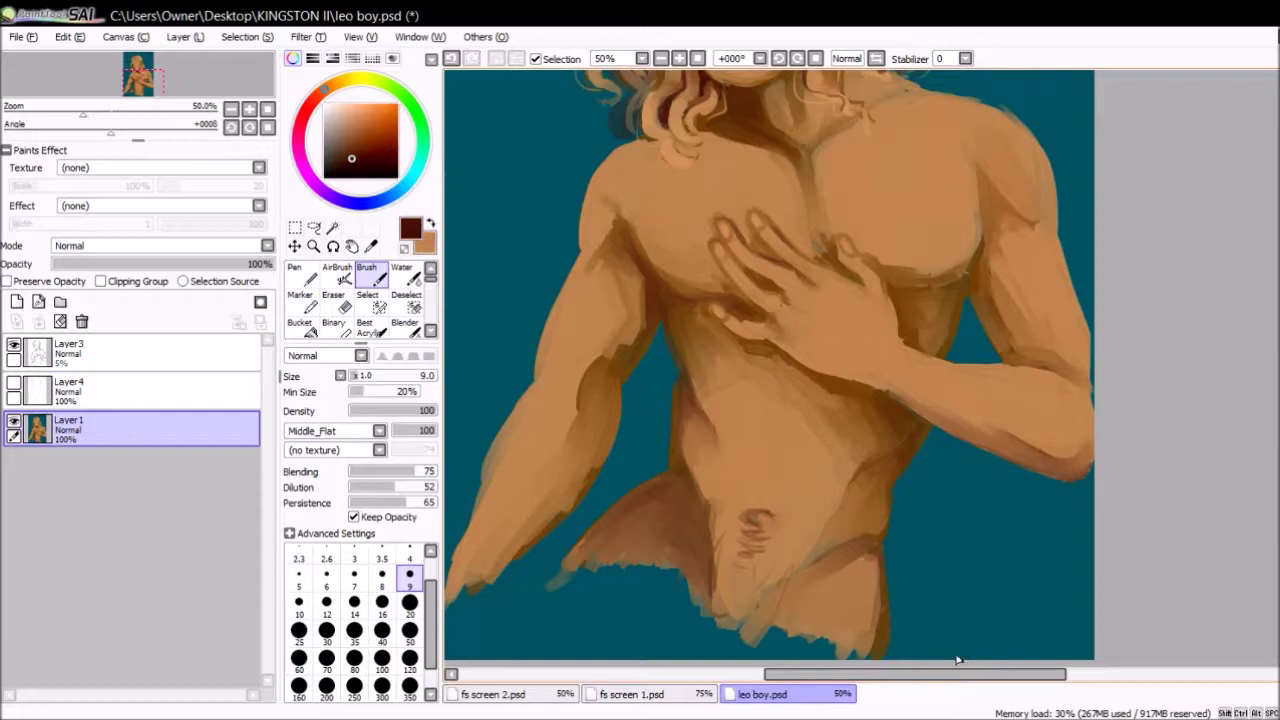
scroll(984, 335, up, 2)
scroll(878, 453, up, 3)
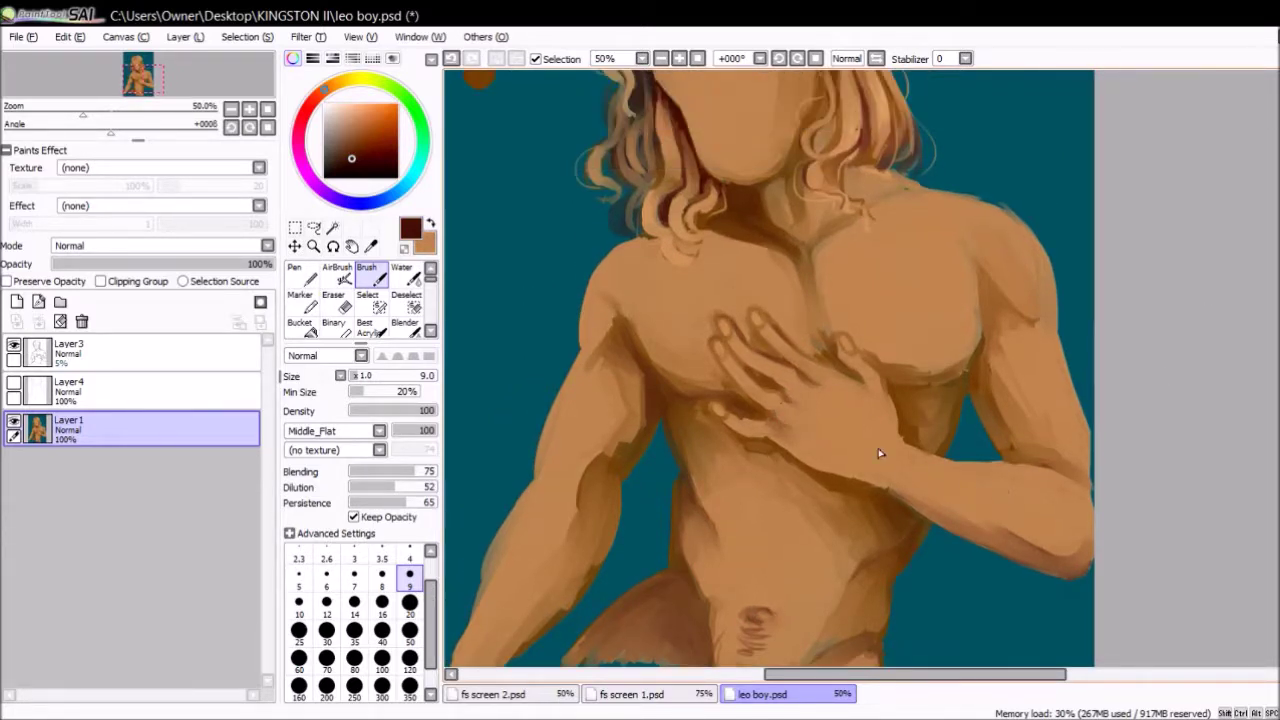
- Blend the nipples into the chest with medium brown, varying the Brush from size 20 to 40
key(x)
key(bracketright)
key(bracketright)
key(bracketright)
key(bracketright)
key(bracketright)
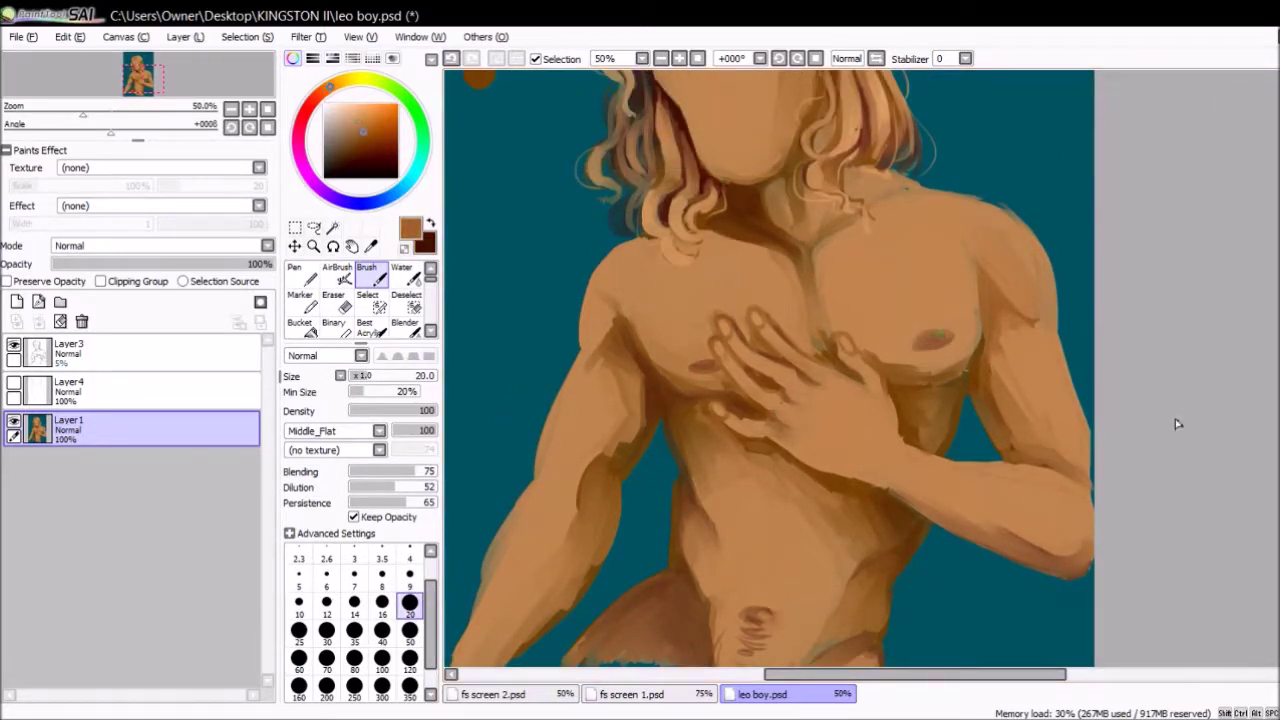
key(bracketright)
key(bracketright)
click(932, 340)
key(bracketright)
key(bracketright)
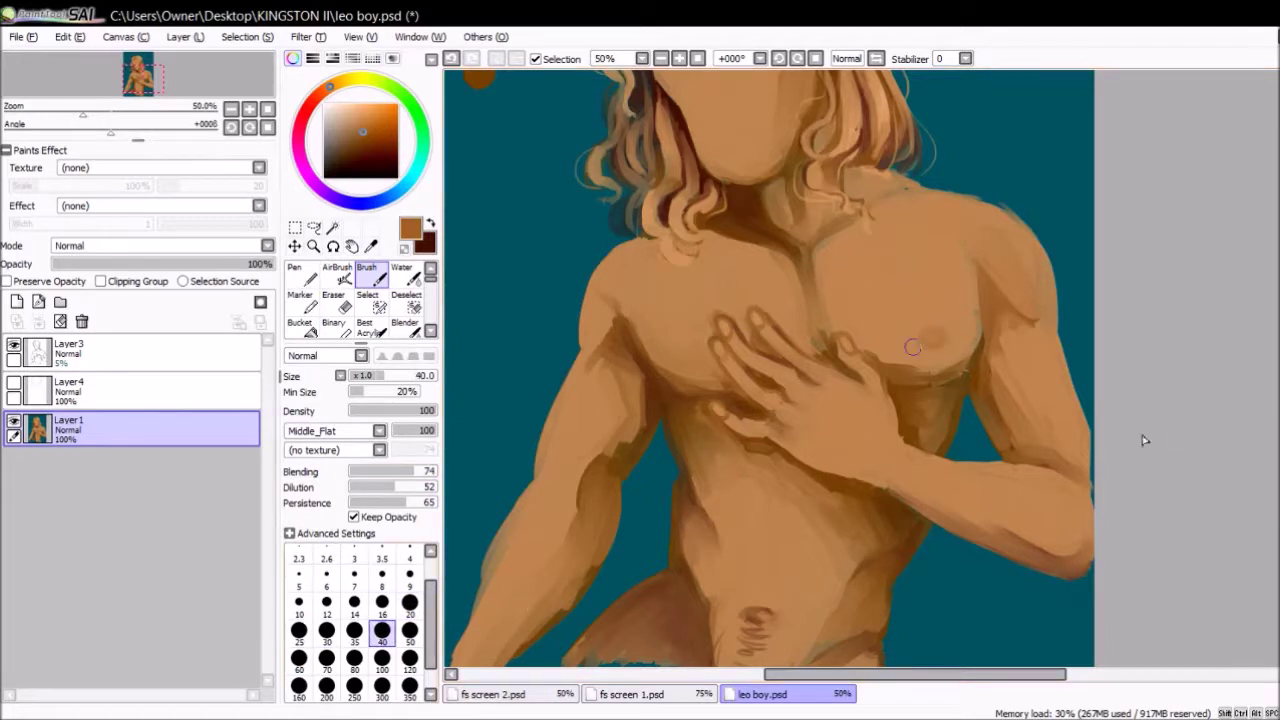
key(bracketleft)
key(bracketleft)
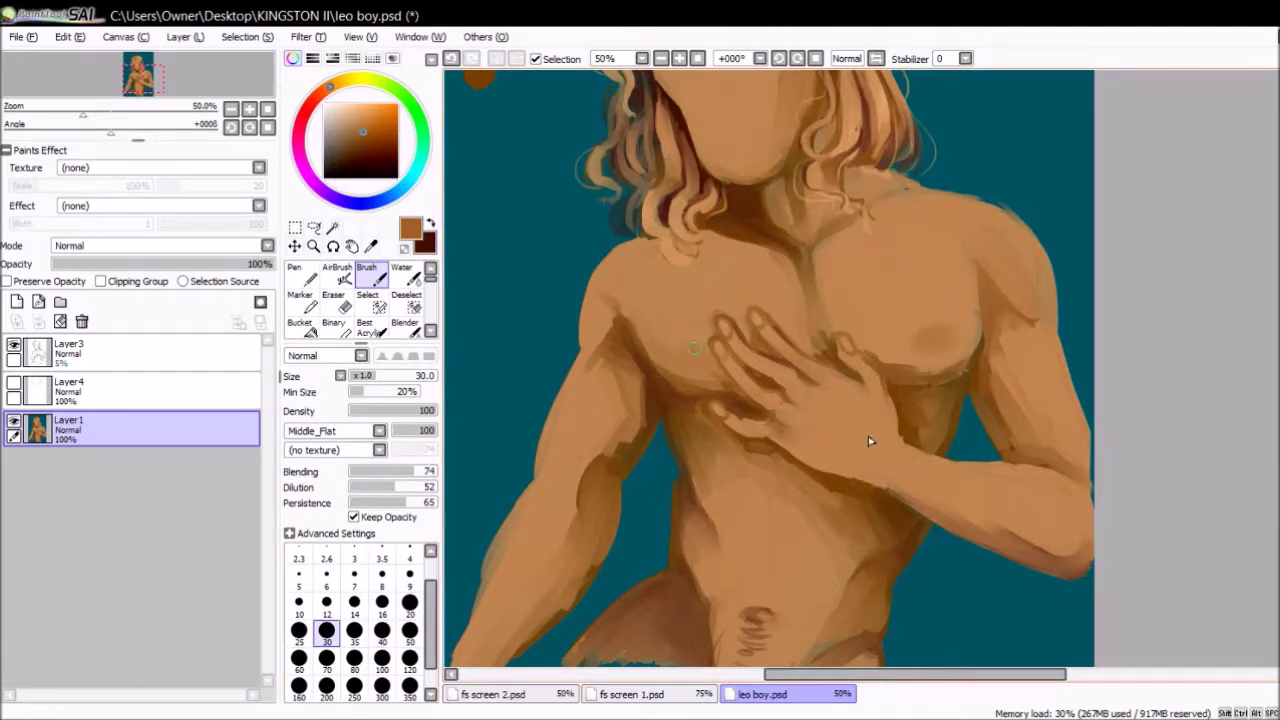
- Deepen the nipple centres with a darker brown and soften their edges with medium brown at size 30
key(x)
key(bracketleft)
key(bracketright)
click(945, 338)
key(x)
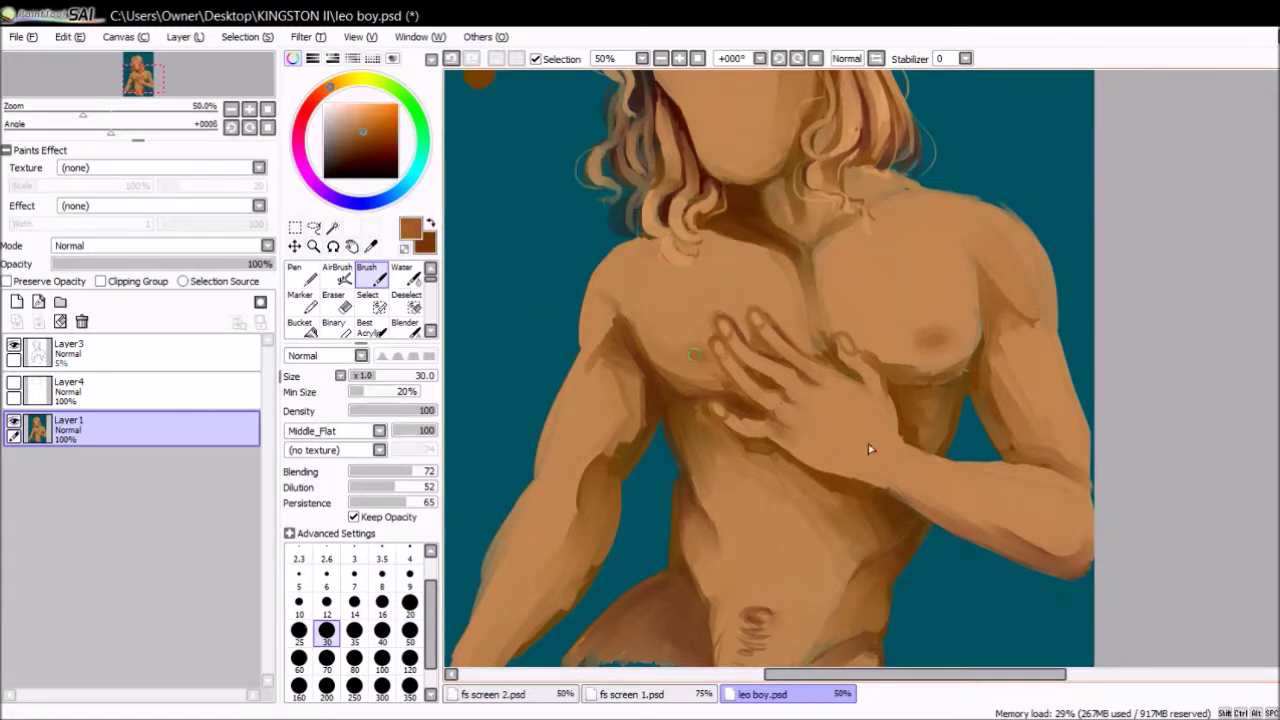
click(921, 342)
key(x)
key(bracketleft)
key(bracketleft)
- Shade the upper chest and shoulder with medium brown at size 50, blending with tan sampled from the skin
scroll(770, 370, up, 3)
key(bracketright)
key(bracketright)
key(bracketright)
key(bracketright)
key(bracketright)
key(x)
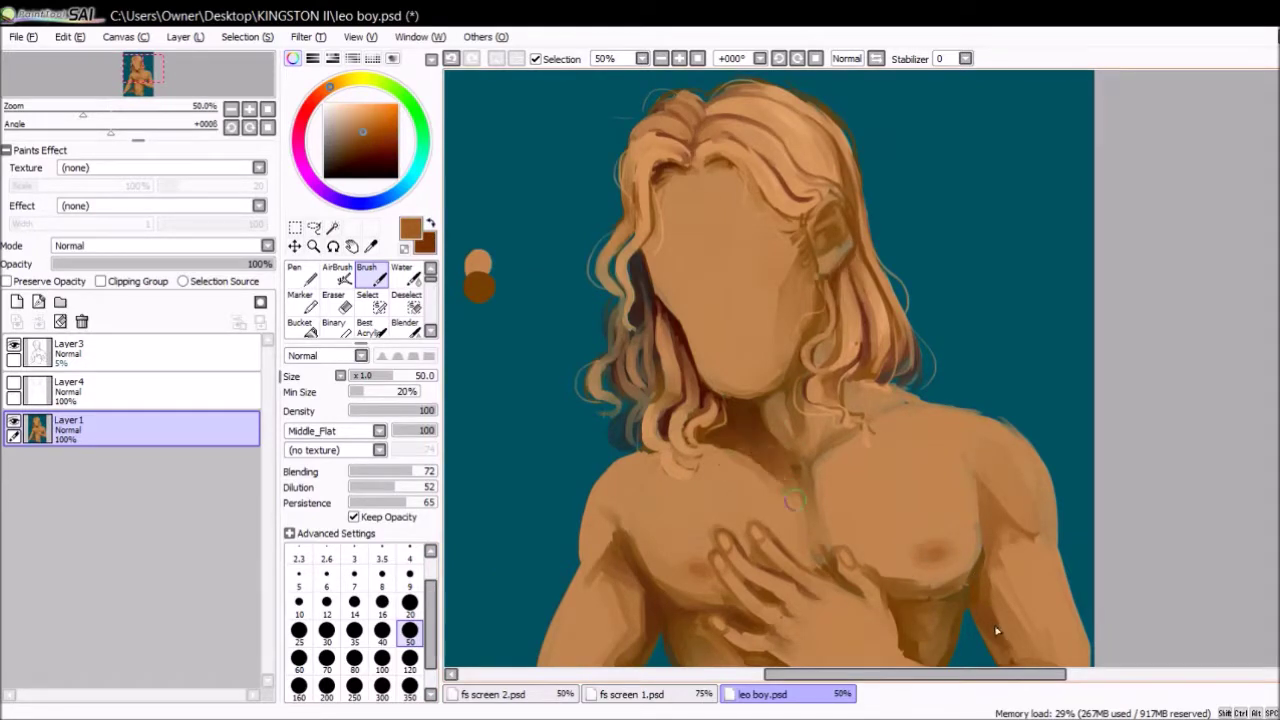
alt+click(603, 322)
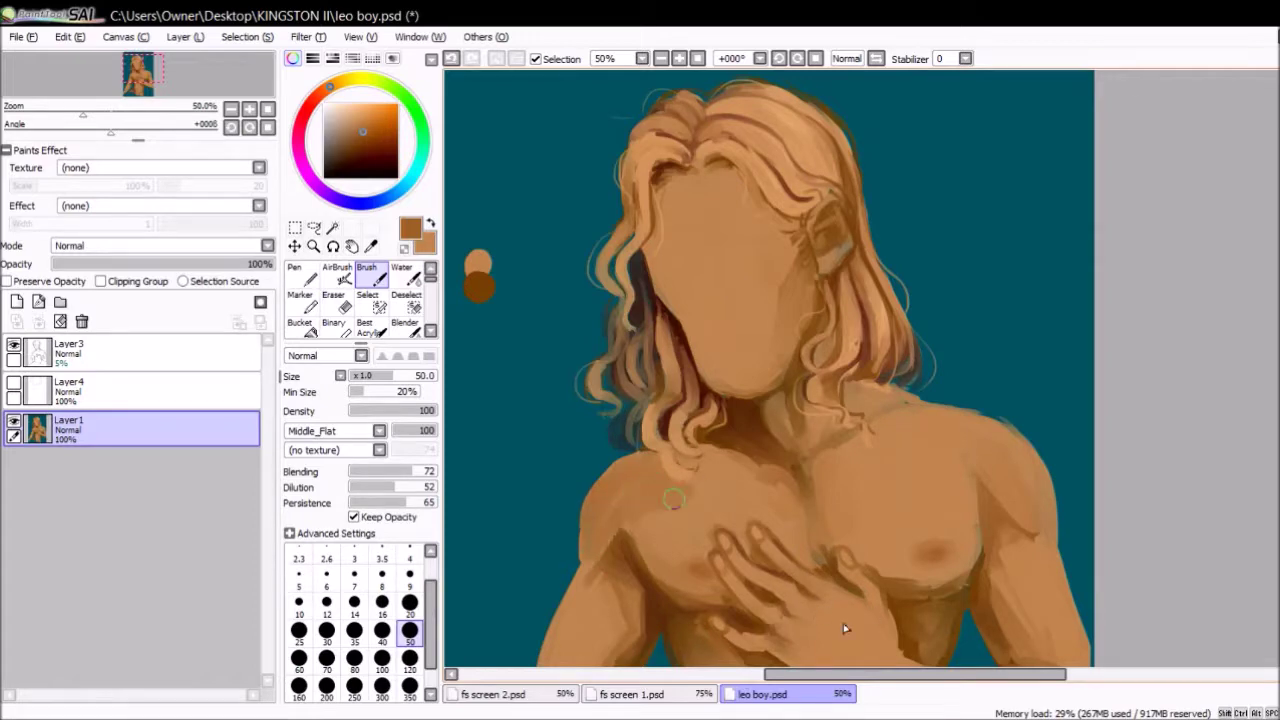
scroll(1023, 474, down, 5)
alt+click(560, 405)
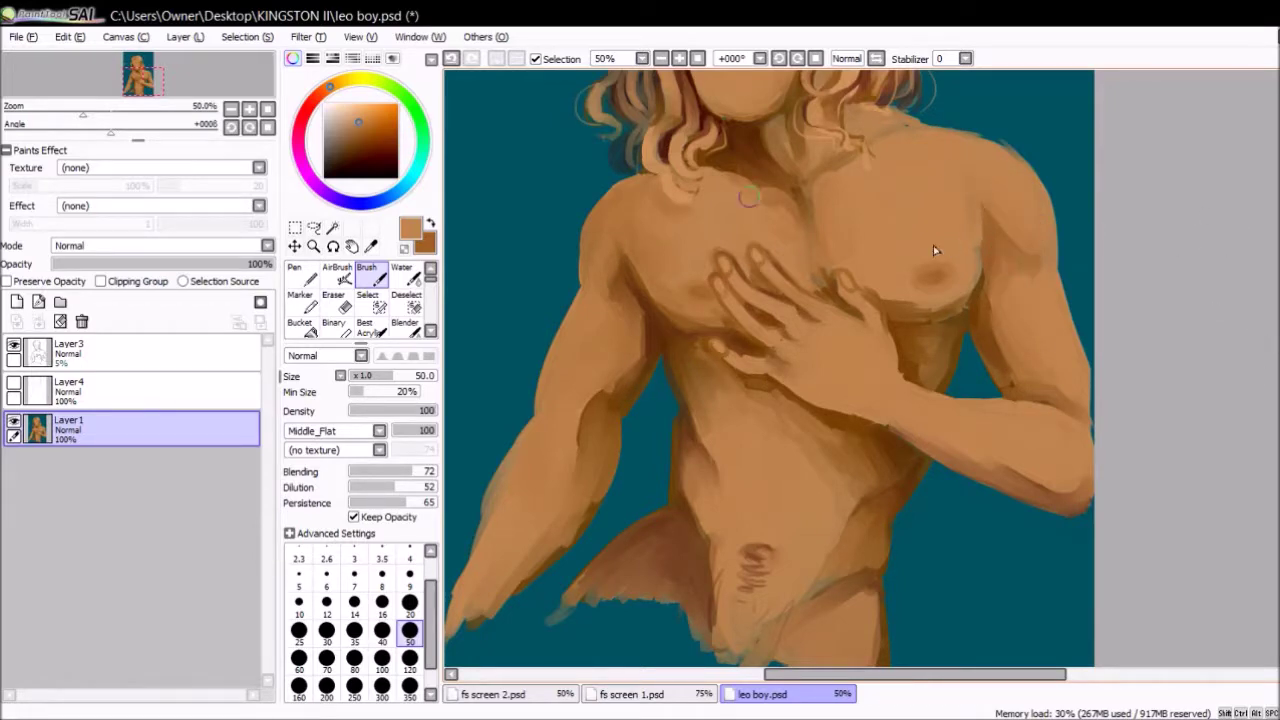
- Strengthen the nipple beside the bent arm with medium brown, using the Brush at size 20
key(bracketleft)
key(bracketleft)
key(bracketleft)
key(bracketleft)
key(bracketleft)
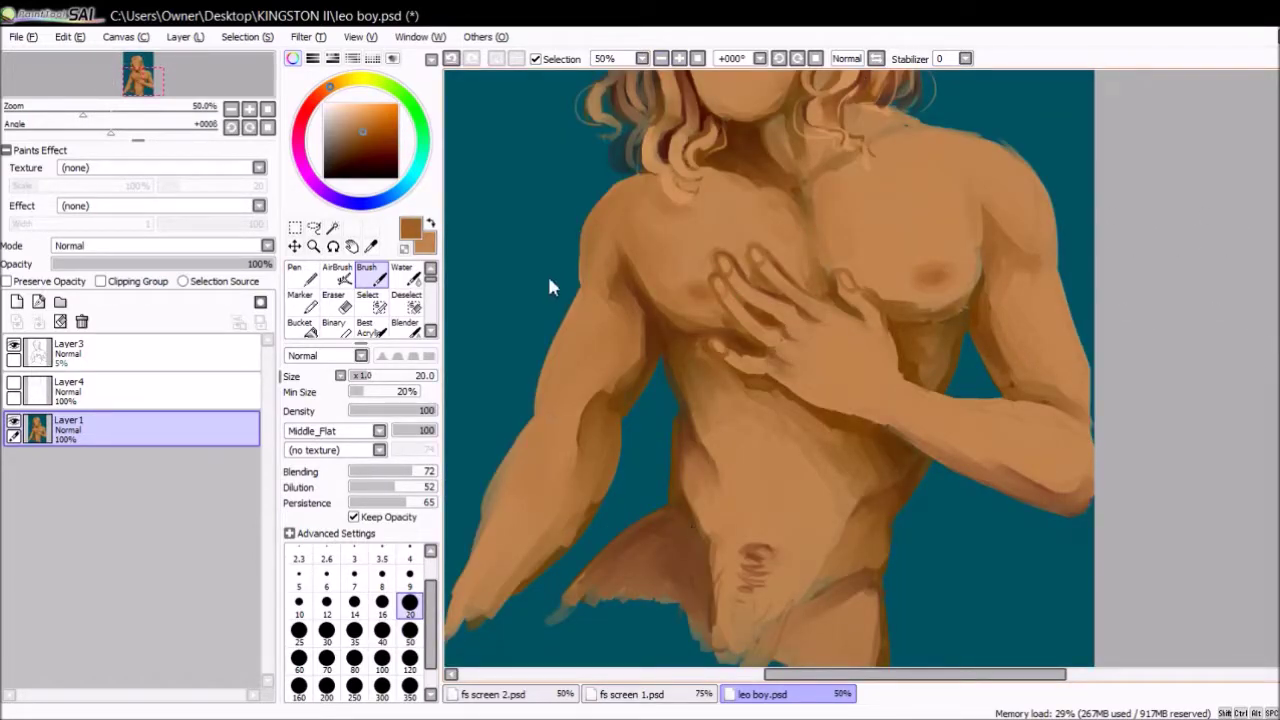
- Lower the Brush's Blending to 33 and lighten the chest with sampled light tan at size 50
scroll(700, 350, up, 3)
key(bracketright)
key(bracketright)
key(bracketright)
key(bracketright)
key(bracketright)
drag(430, 471, 380, 471)
alt+click(477, 328)
- Reshape the navel and paint over the short strokes beneath it in light tan with the Brush at size 9
scroll(700, 350, down, 5)
key(bracketleft)
key(bracketleft)
key(bracketleft)
key(bracketleft)
key(bracketleft)
key(bracketleft)
key(bracketleft)
key(bracketleft)
key(bracketleft)
key(bracketleft)
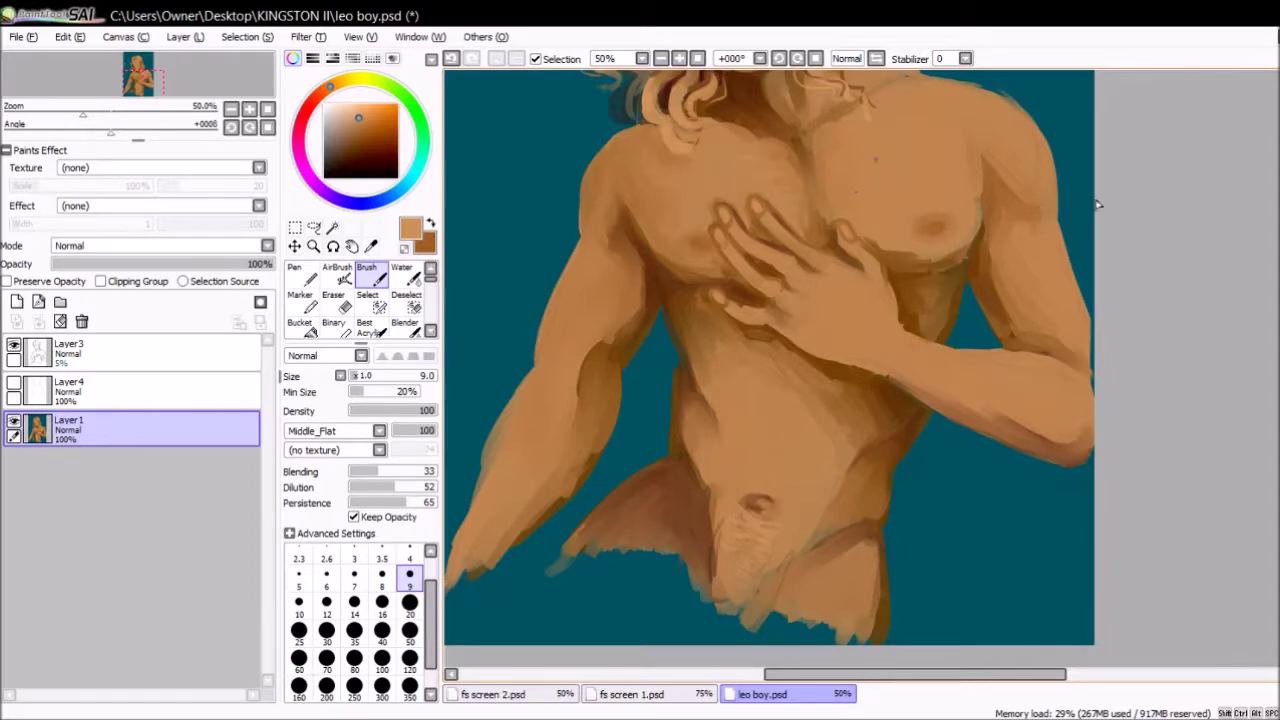
- Sketch the nose bridge, tip and nostril on the blank face in brown with the Brush at size 7
scroll(900, 300, up, 5)
scroll(816, 363, up, 2)
key(alt)
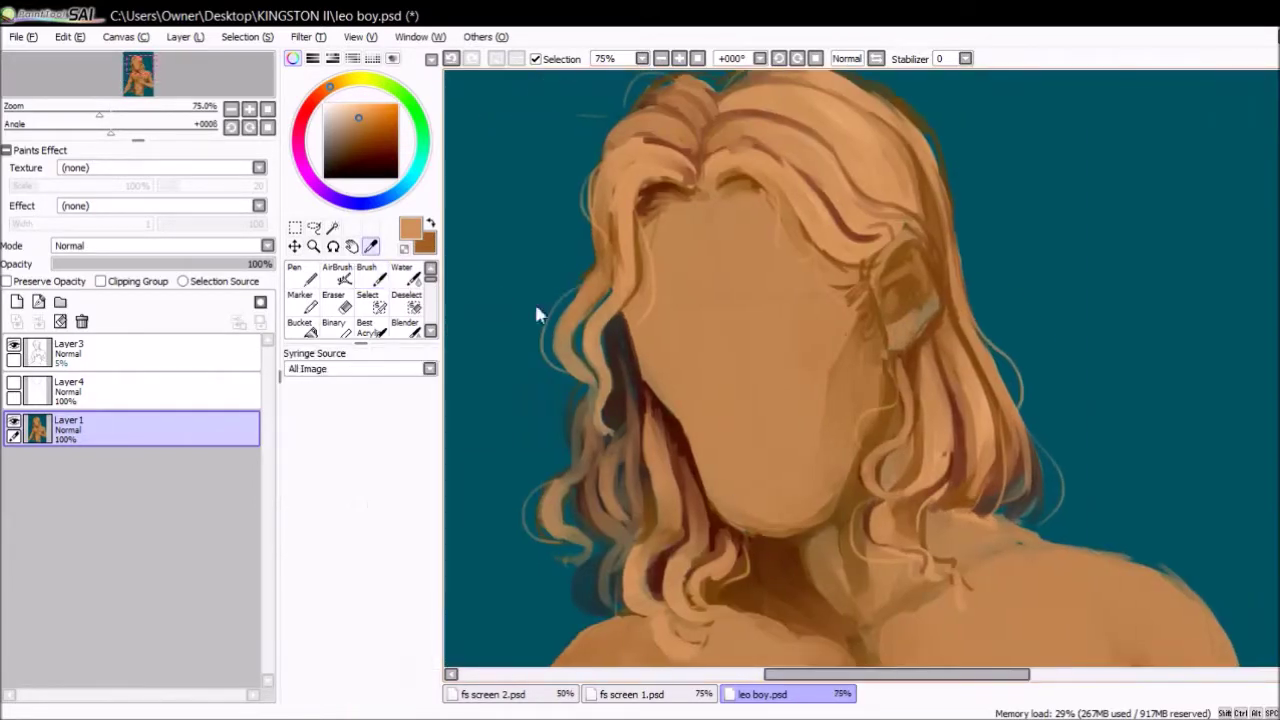
key(x)
mouse_move(652, 312)
mouse_down()
mouse_move(676, 320)
mouse_move(733, 412)
mouse_up()
key(bracketright)
key(bracketright)
key(bracketright)
mouse_move(758, 368)
mouse_down()
mouse_move(760, 402)
mouse_move(744, 420)
mouse_up()
- Sketch the far eye's closed lid and start the near eye's lid in brown at size 7
key(x)
key(x)
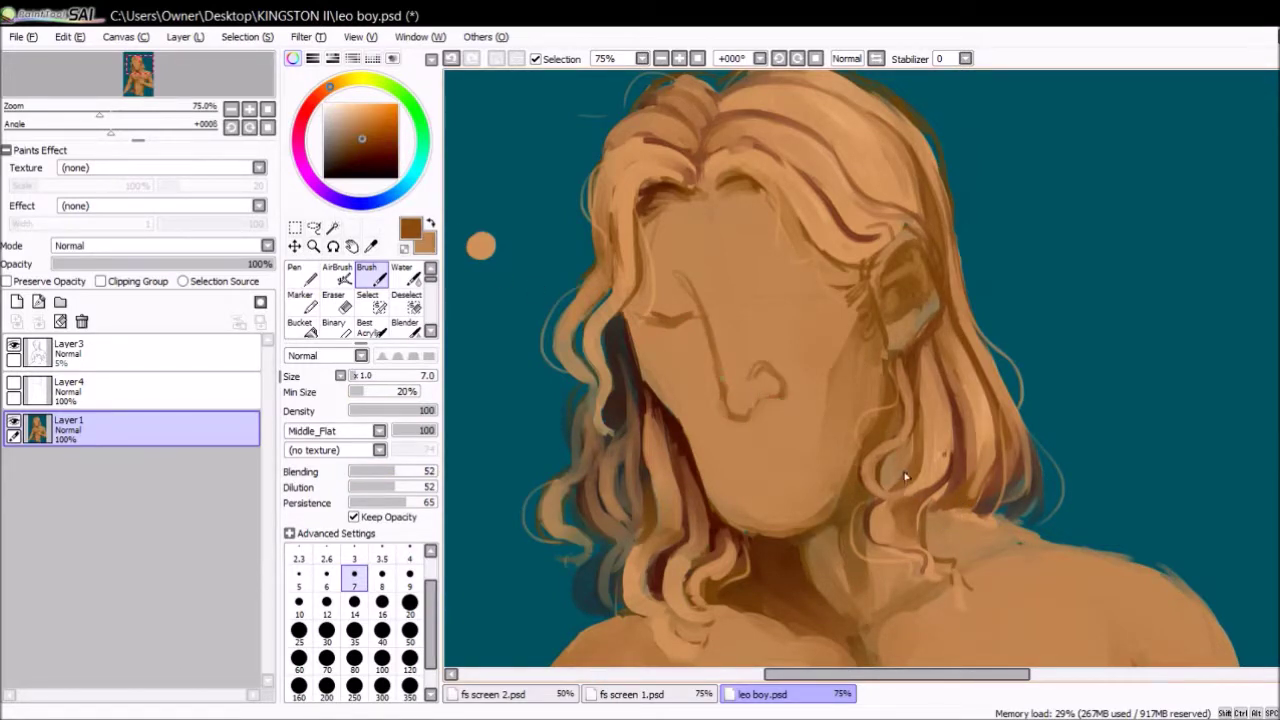
drag(648, 322, 695, 332)
drag(761, 302, 778, 300)
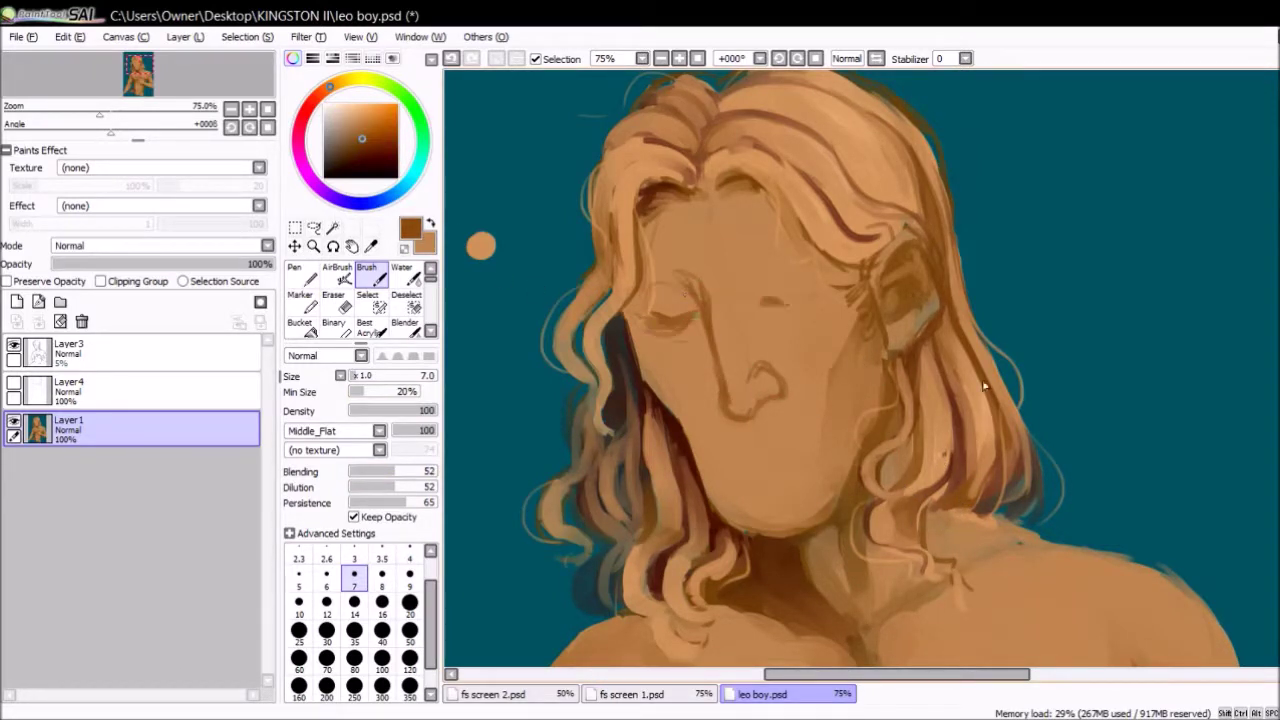
- Paint over the far eye and the nose bridge in tan with the Brush at size 20
key(x)
key(bracketright)
drag(640, 322, 690, 330)
drag(690, 285, 715, 370)
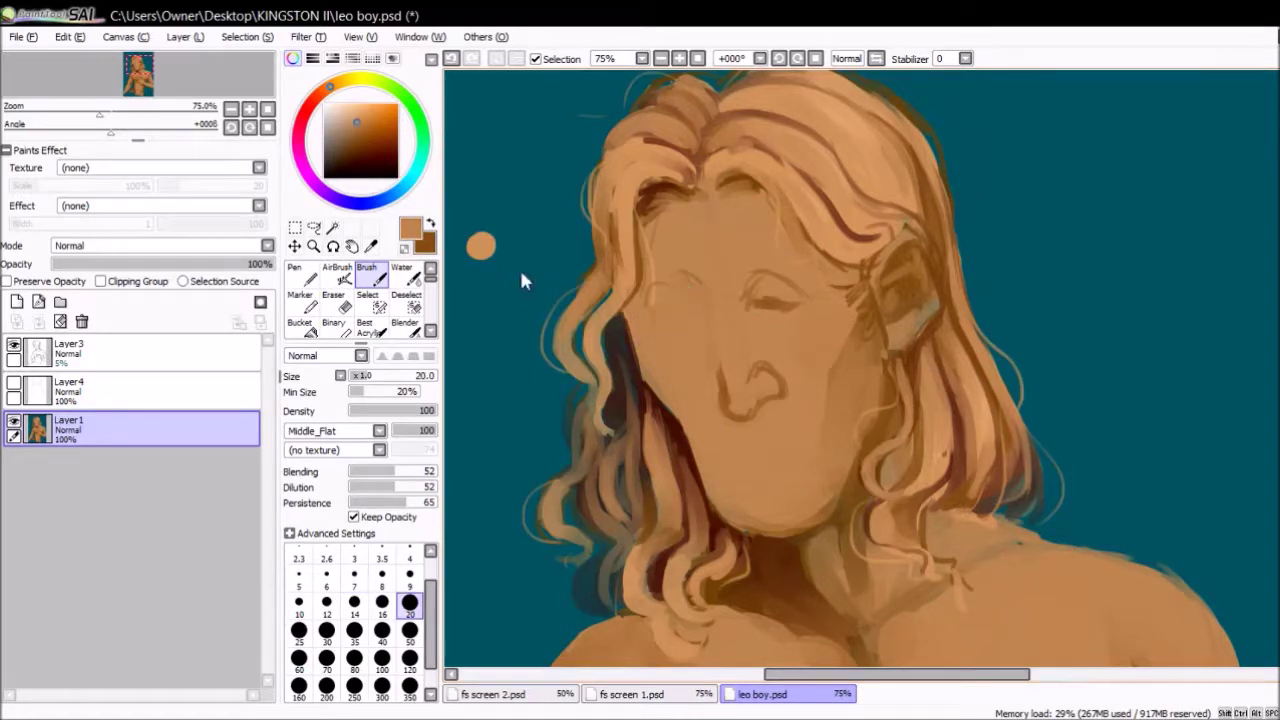
- Redraw the nose bridge and the far eye's lid in brown with the Brush at size 9
key(bracketright)
key(x)
drag(708, 284, 718, 362)
drag(644, 314, 670, 325)
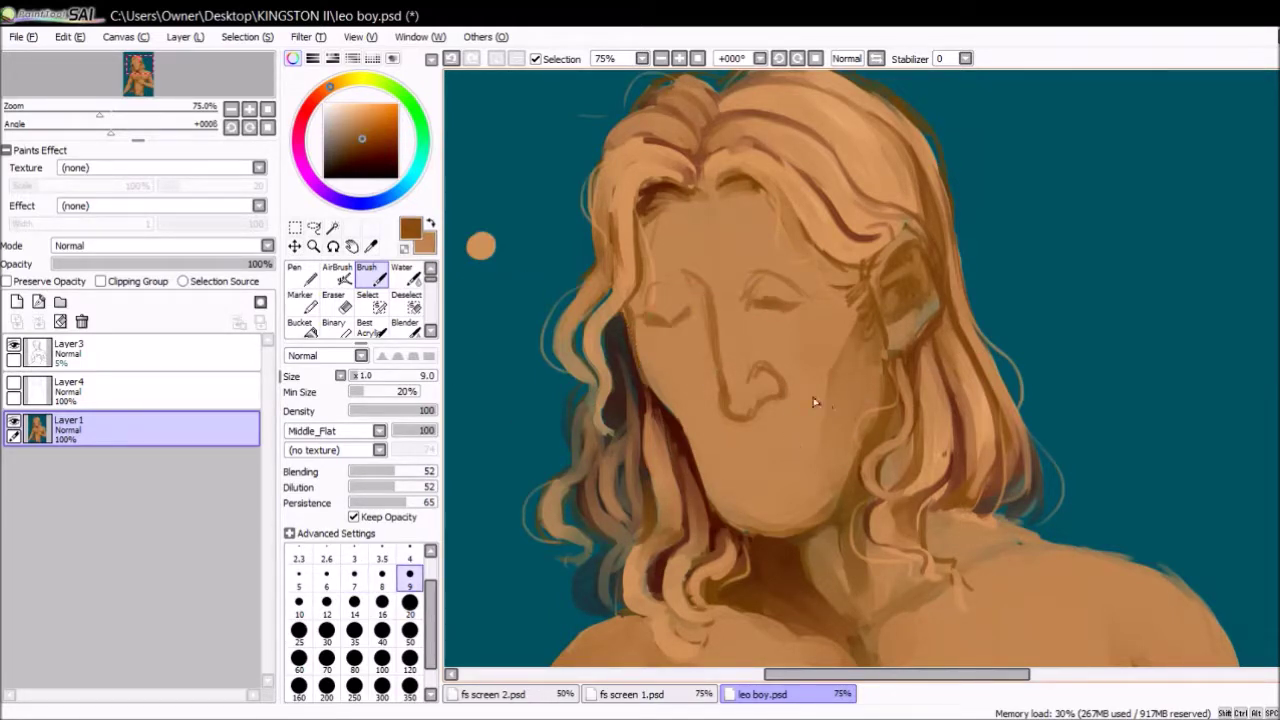
- Undo the last strokes on the far eye and try a new lid line in brown at size 9
key(ctrl+z)
key(ctrl+z)
key(ctrl+z)
key(x)
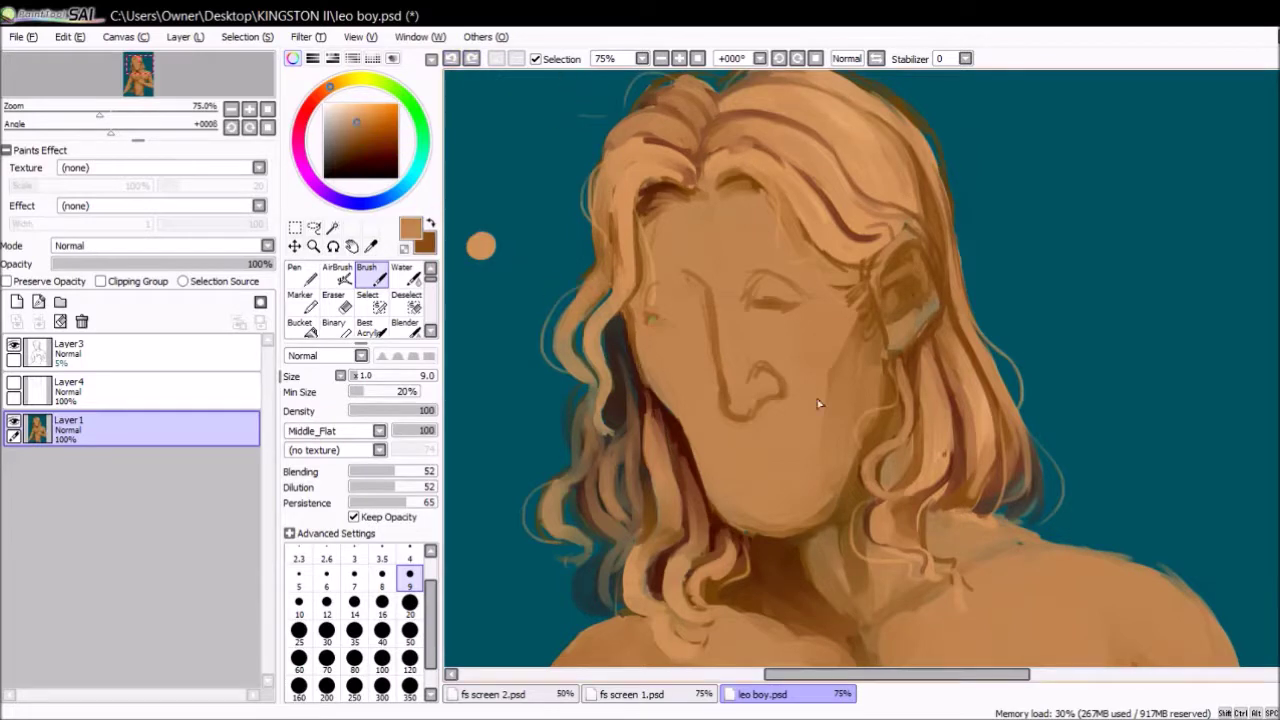
key(x)
drag(647, 322, 689, 308)
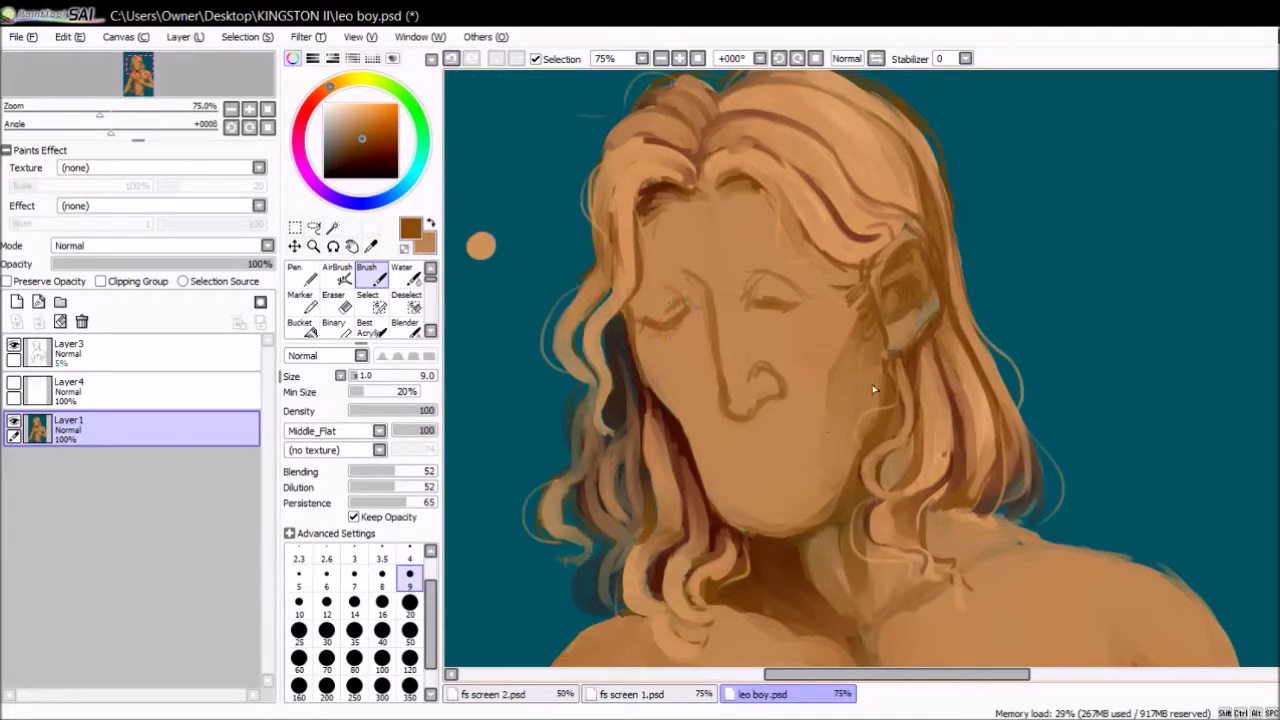
- Undo the latest face strokes and try a new line from the far eye down the nose bridge
key(ctrl+z)
key(ctrl+z)
key(ctrl+z)
drag(690, 298, 745, 430)
key(ctrl+z)
- Sketch the base of the nose and the lines above both eyes in brown with the Brush at size 9
mouse_move(716, 384)
mouse_down()
mouse_move(772, 420)
mouse_move(778, 374)
mouse_up()
drag(734, 262, 800, 268)
drag(656, 276, 686, 265)
scroll(829, 80, down, 3)
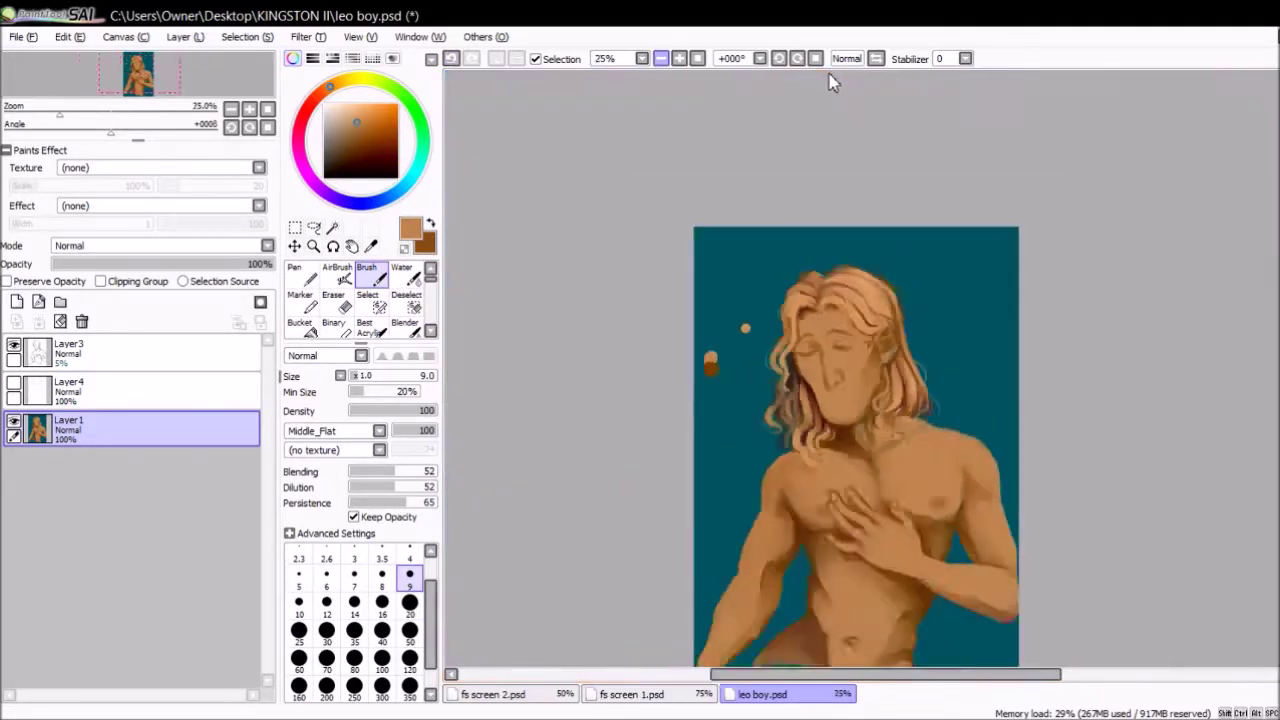
- Refine the closed lid of the far eye in tan with the Brush at size 9
scroll(829, 80, up, 3)
key(a)
drag(714, 258, 722, 238)
key(b)
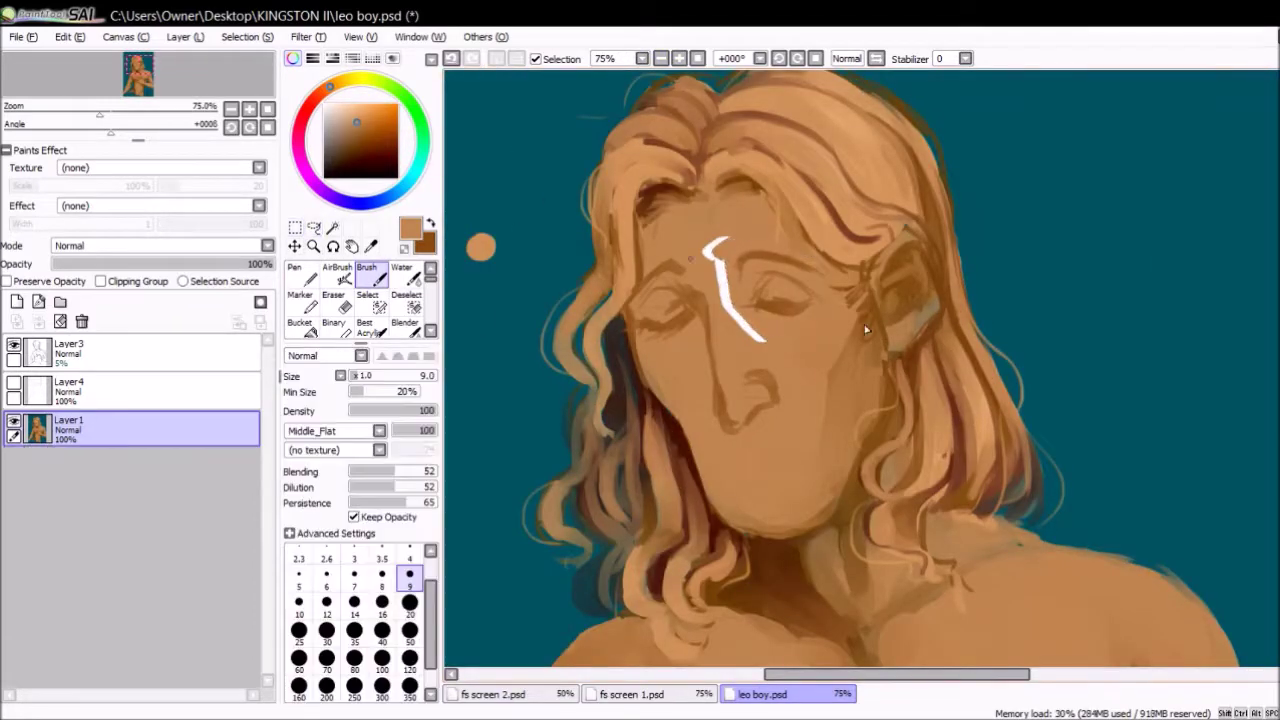
drag(645, 326, 690, 302)
key(x)
key(x)
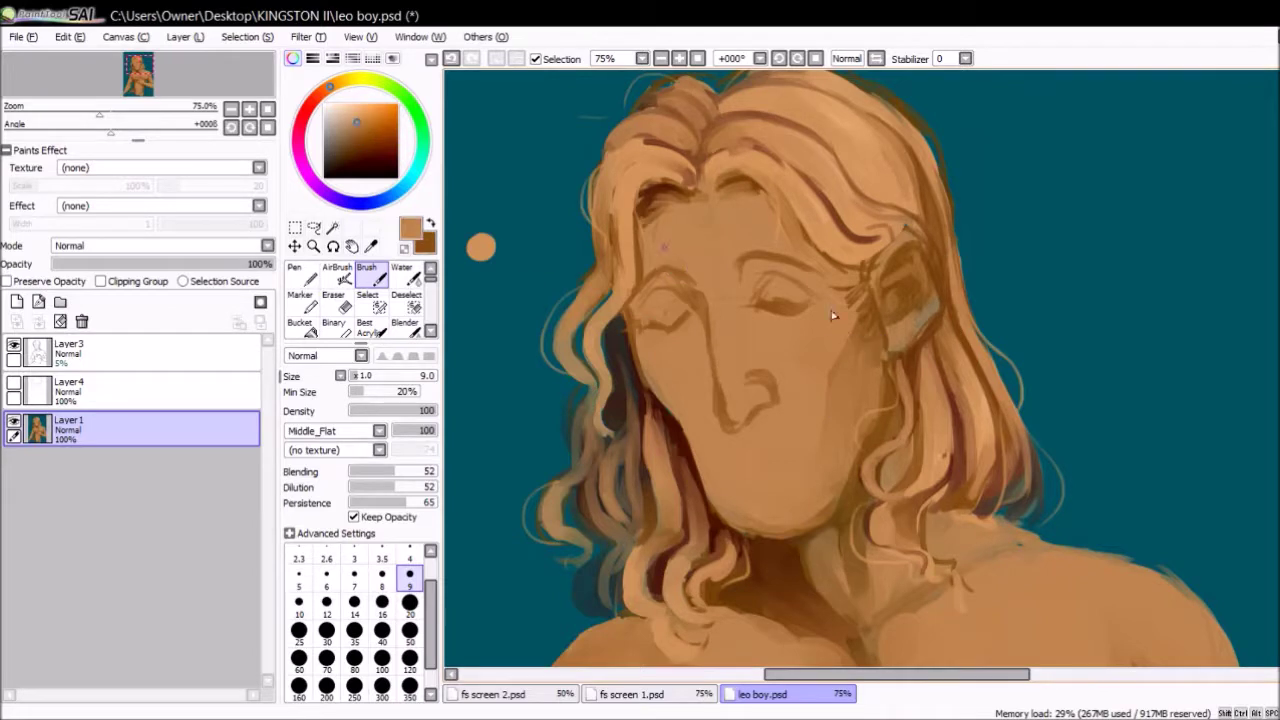
key(ctrl+s)
- Sketch the closed mouth and the line beneath the lower lip in brown with the Brush at size 9
key(x)
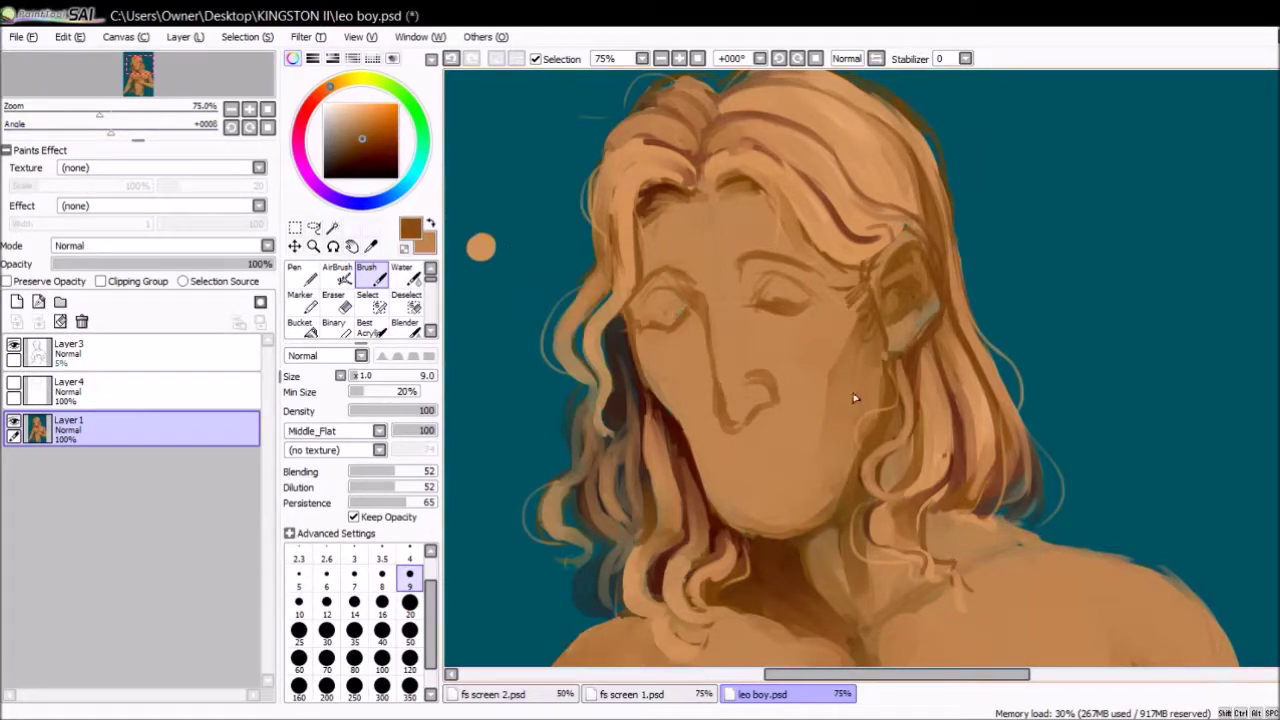
drag(736, 462, 806, 450)
key(ctrl+z)
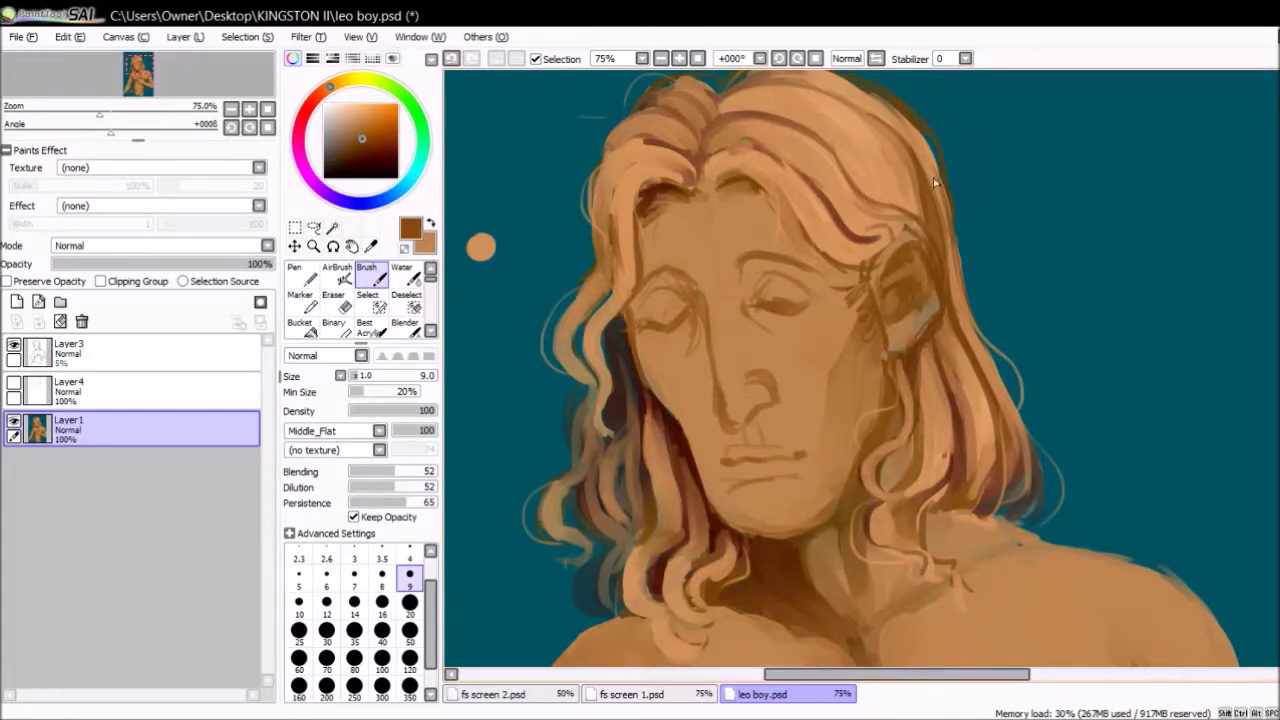
- Lasso the area around the near ear and rework the ear's outline and shading in brown with the Brush
key(l)
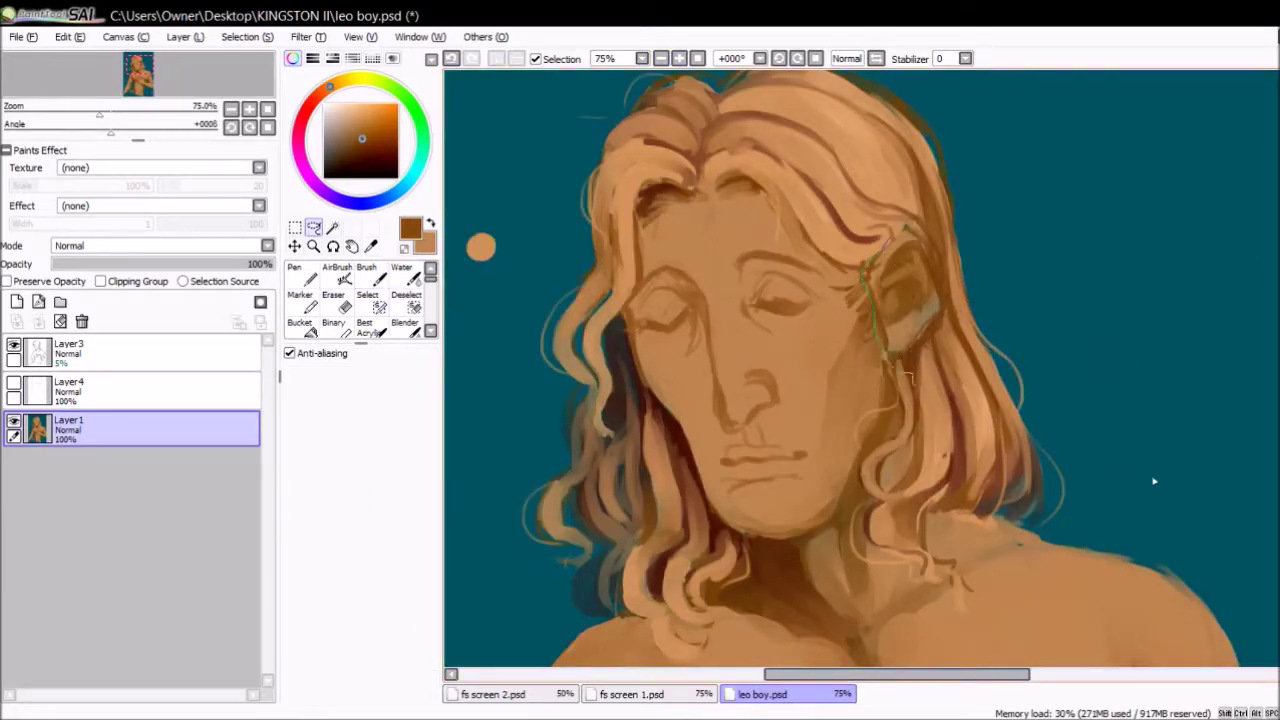
key(Delete)
key(b)
mouse_move(858, 250)
mouse_down()
mouse_move(828, 264)
mouse_move(866, 276)
mouse_move(921, 236)
mouse_move(938, 278)
mouse_up()
alt+click(905, 236)
key(ctrl+z)
key(ctrl+z)
key(ctrl+z)
key(ctrl+z)
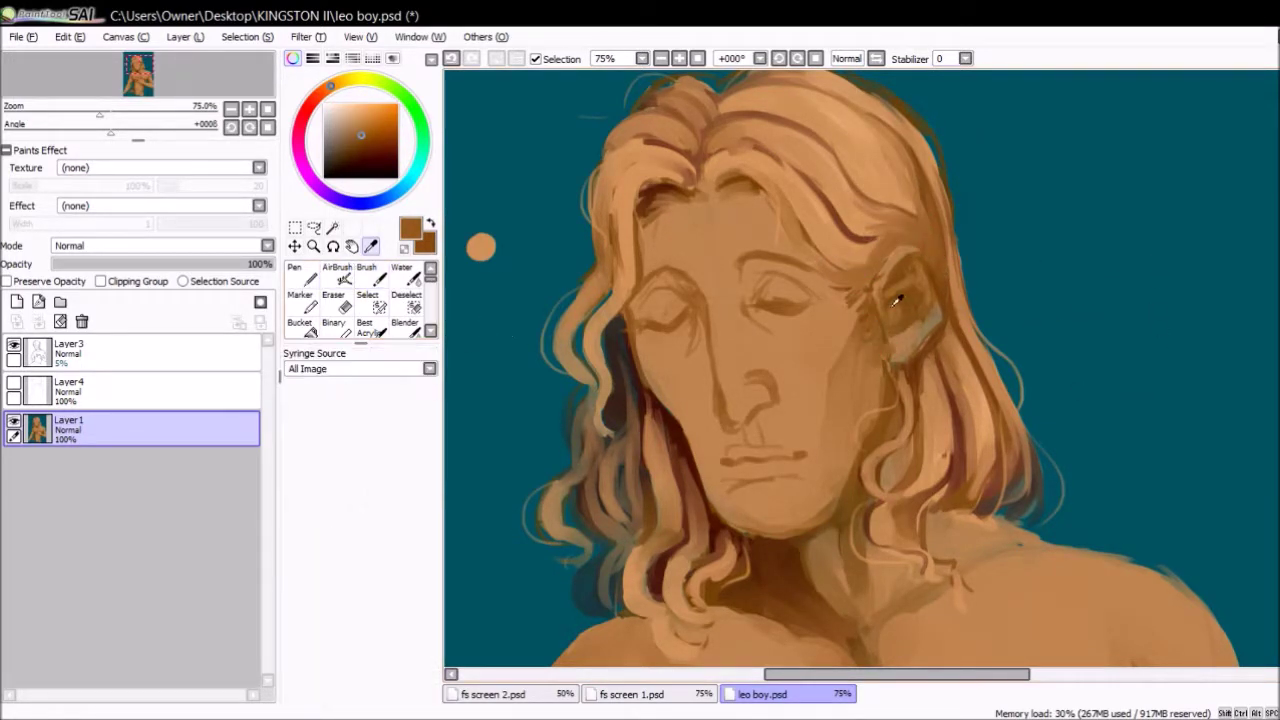
- Paint the hair strand above the near ear in light tan with the Brush at size 14
key(bracketleft)
key(bracketleft)
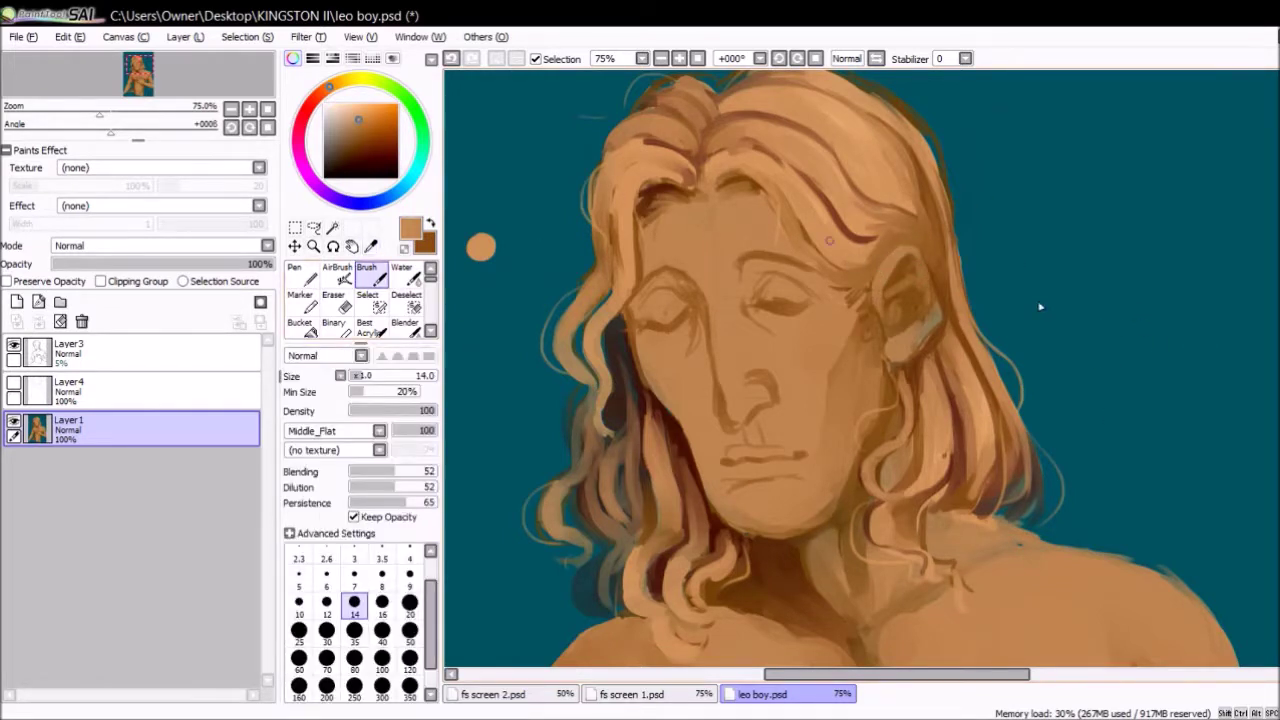
key(ctrl+y)
key(ctrl+y)
key(ctrl+y)
key(ctrl+y)
key(ctrl+y)
key(ctrl+y)
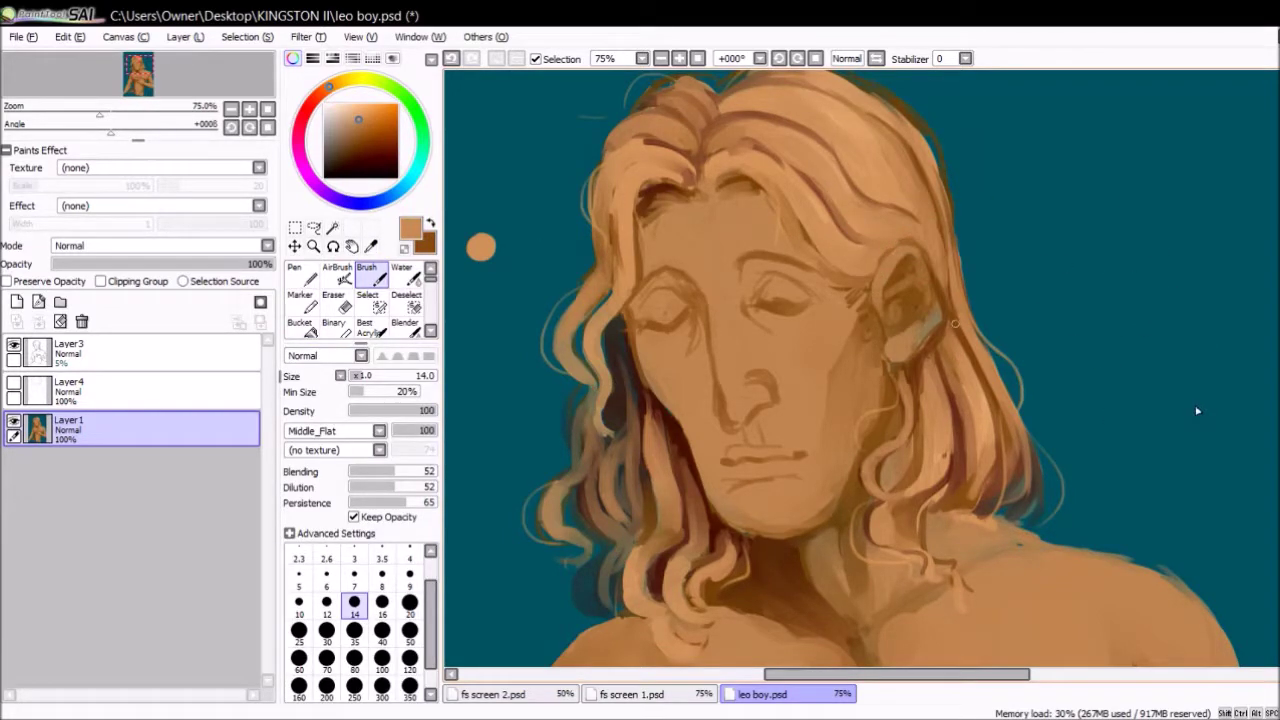
- Paint dark brown strands into the hair behind the near ear with the Brush at size 14
alt+click(528, 294)
key(alt)
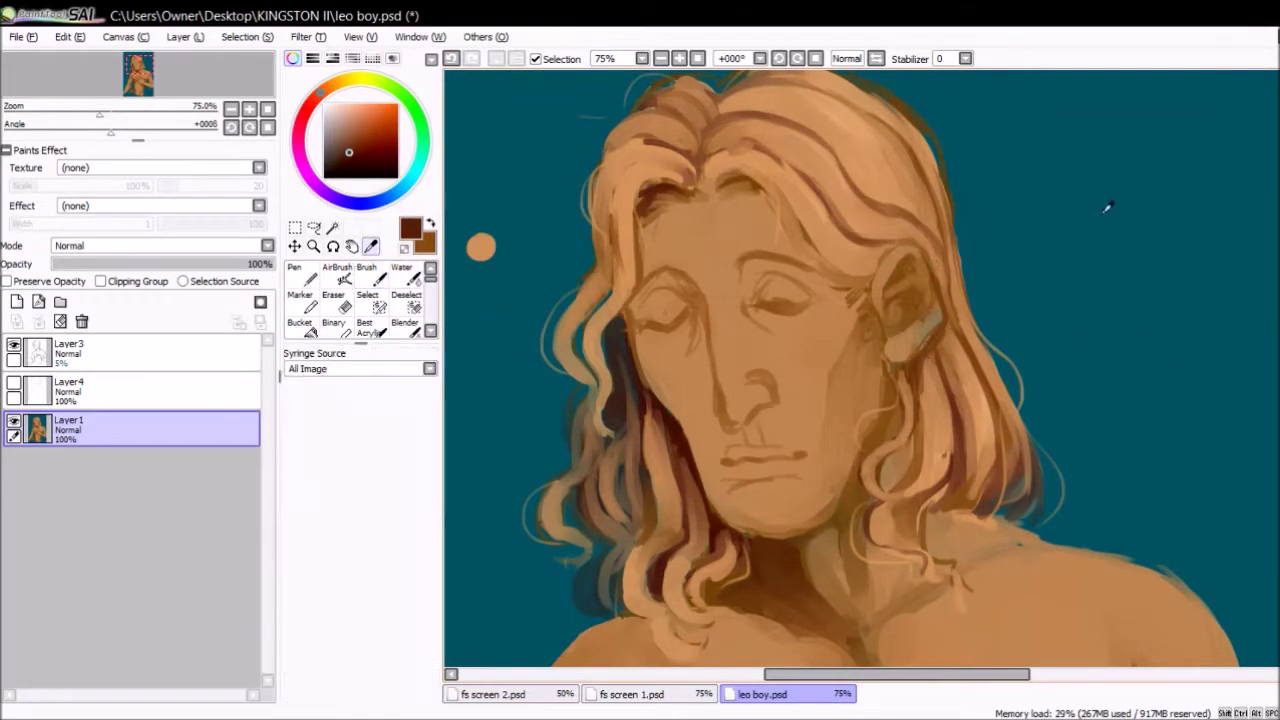
key(alt)
drag(925, 230, 960, 340)
drag(975, 235, 945, 330)
- Soften the hair over the near temple and crown in light tan with the Brush at size 20
key(bracketright)
key(bracketright)
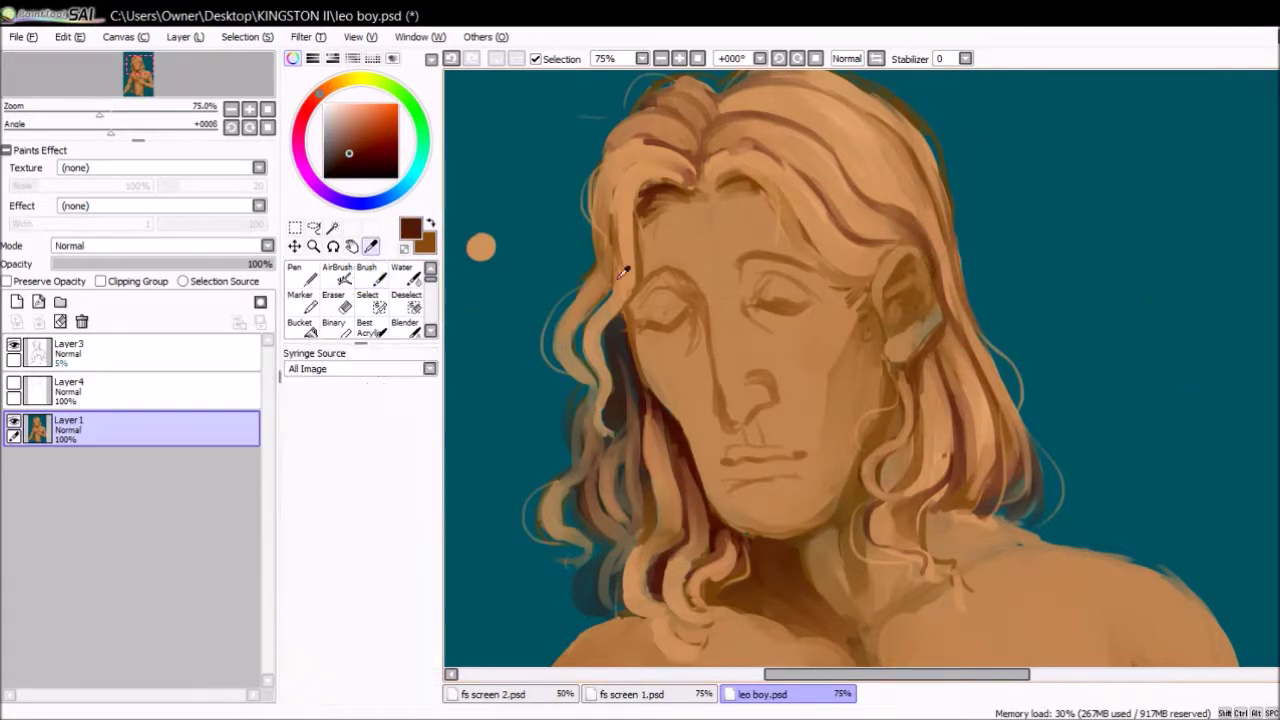
alt+click(623, 266)
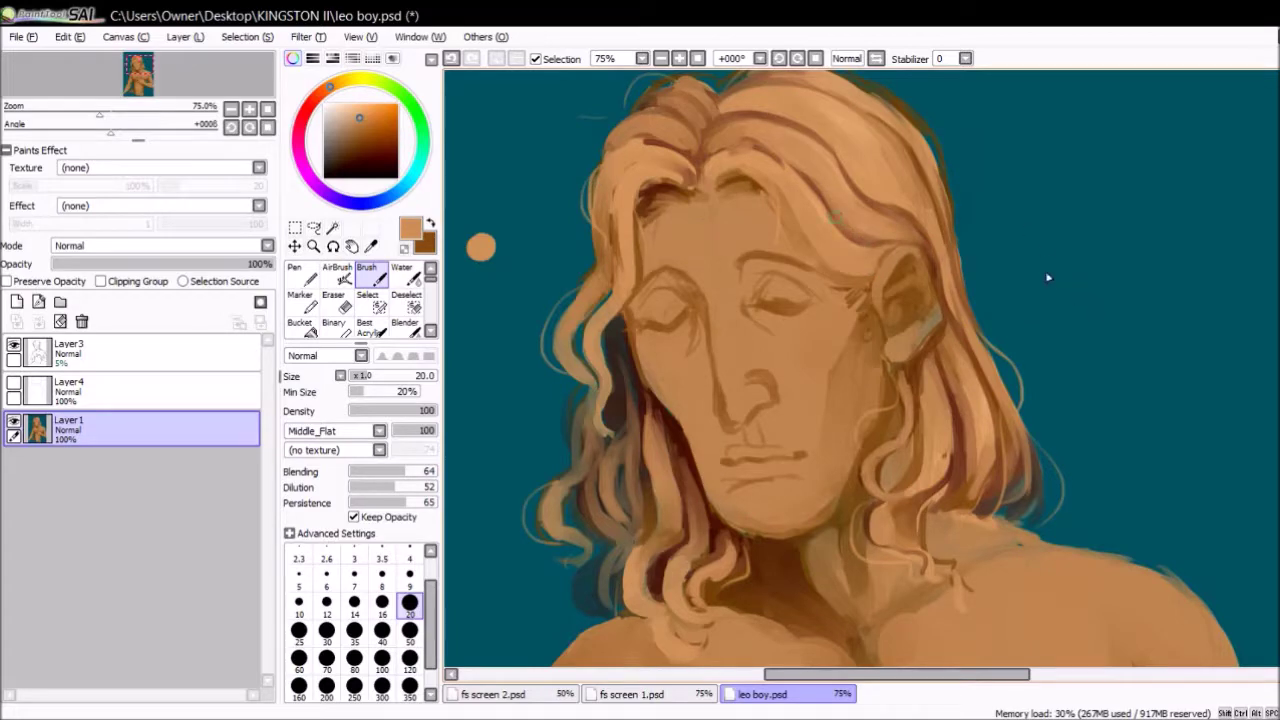
alt+click(584, 288)
mouse_move(862, 184)
mouse_down()
mouse_move(886, 213)
mouse_move(814, 228)
mouse_up()
alt+click(648, 225)
mouse_move(890, 106)
mouse_down()
mouse_move(838, 160)
mouse_move(822, 222)
mouse_move(796, 172)
mouse_up()
mouse_move(878, 216)
mouse_down()
mouse_move(846, 251)
mouse_move(822, 228)
mouse_up()
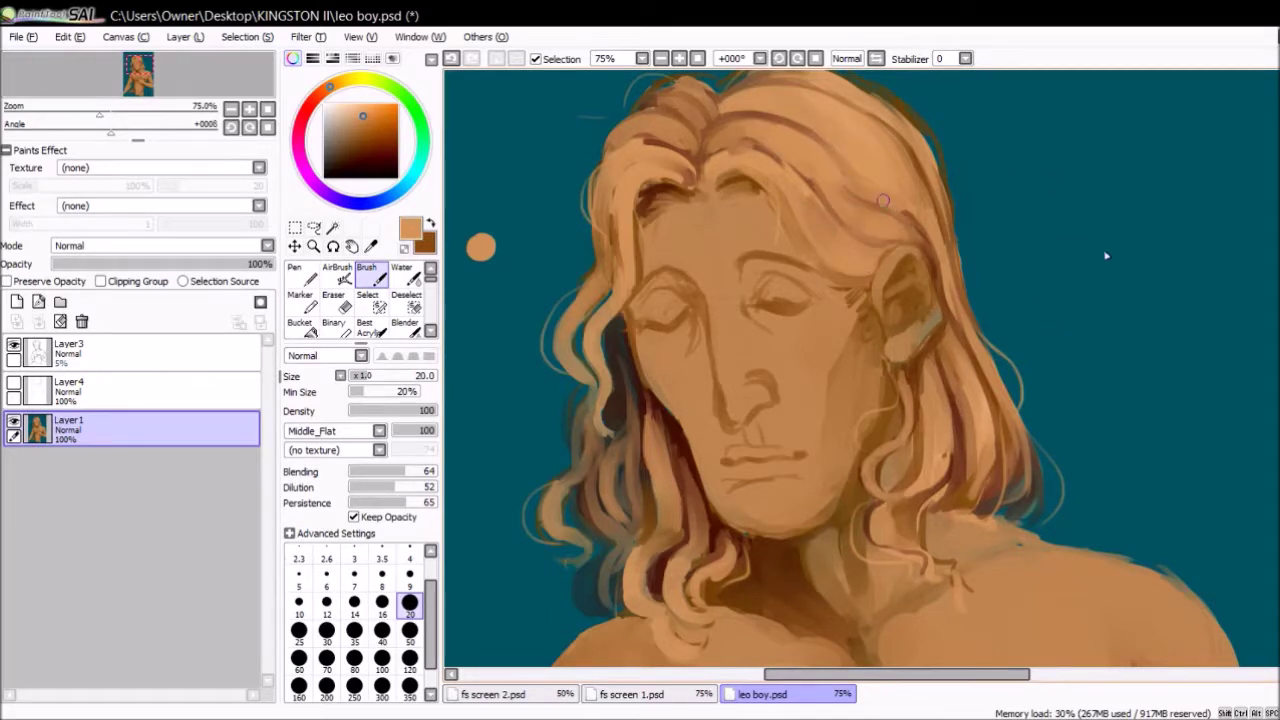
- Add thin dark brown strands across both sides of the hair with the Brush at size 9 and soften them in tan at size 14
alt+click(809, 457)
alt+click(820, 234)
click(409, 573)
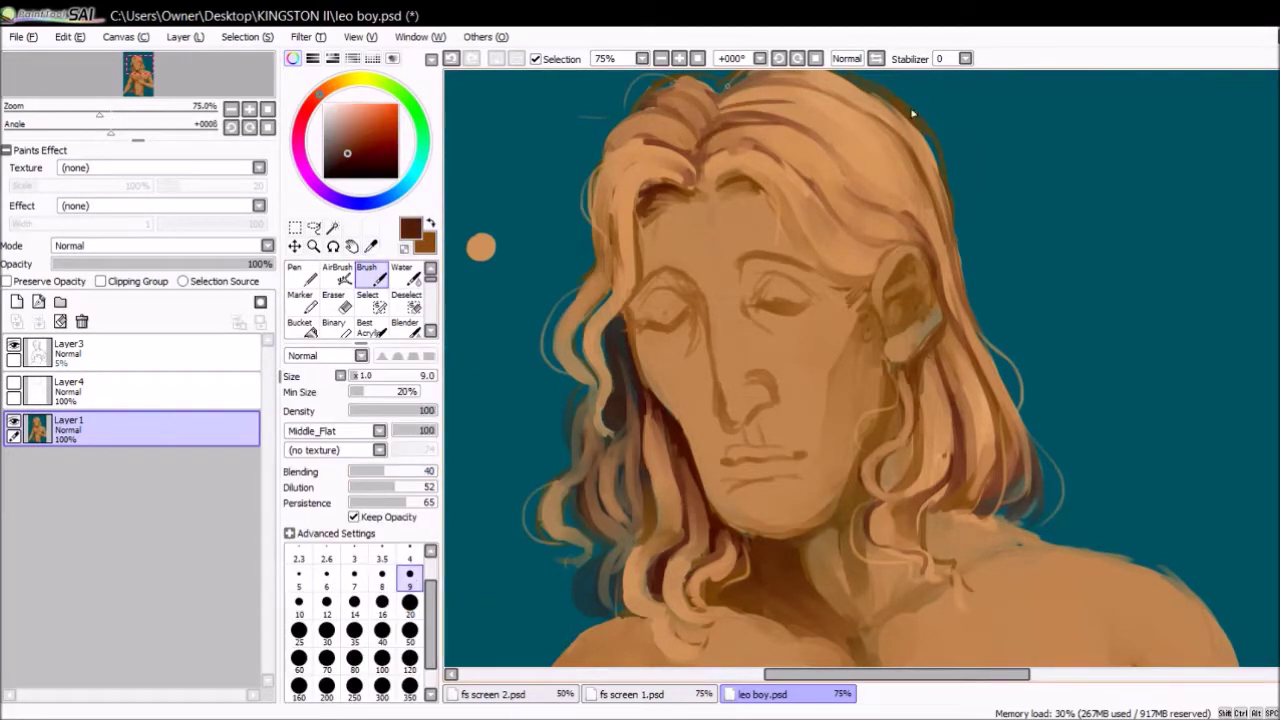
drag(830, 105, 920, 230)
drag(900, 185, 940, 275)
drag(900, 148, 822, 220)
drag(875, 196, 818, 248)
drag(916, 180, 808, 252)
drag(690, 168, 608, 226)
drag(656, 140, 598, 184)
alt+click(818, 157)
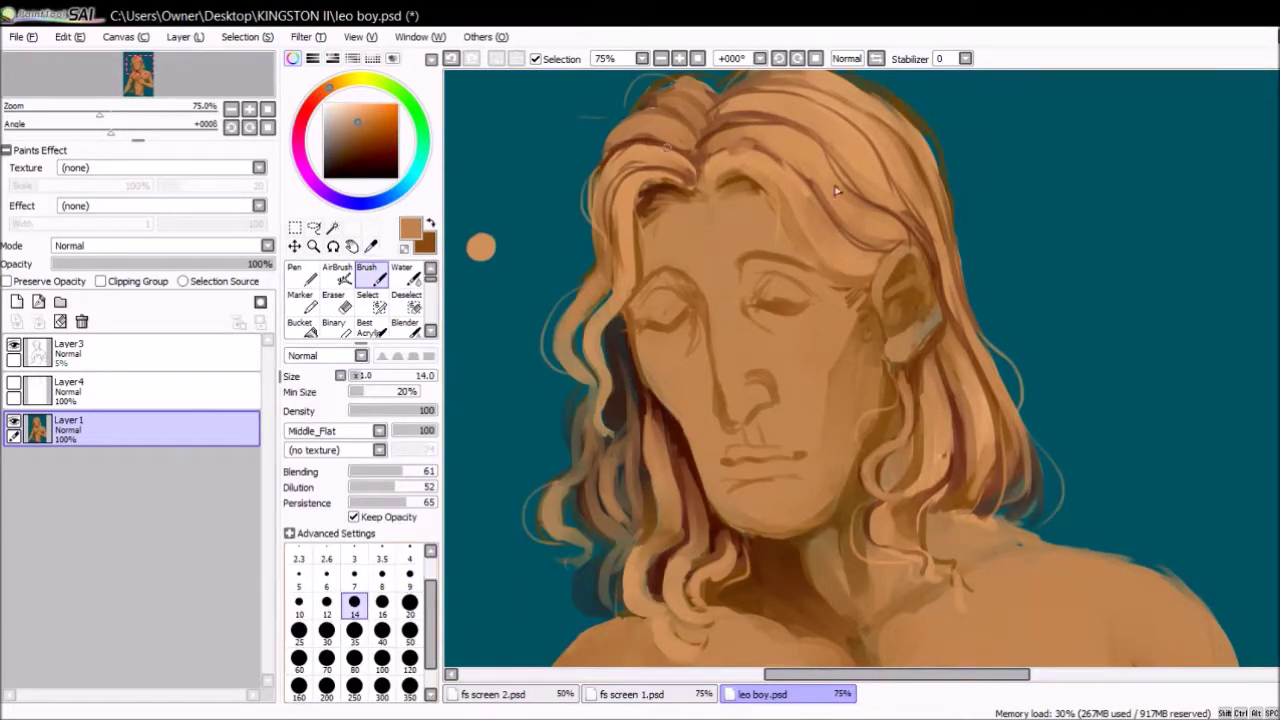
key(alt)
- Try to thin and lighten the line above the near eye with light tan at size 7
alt+click(868, 305)
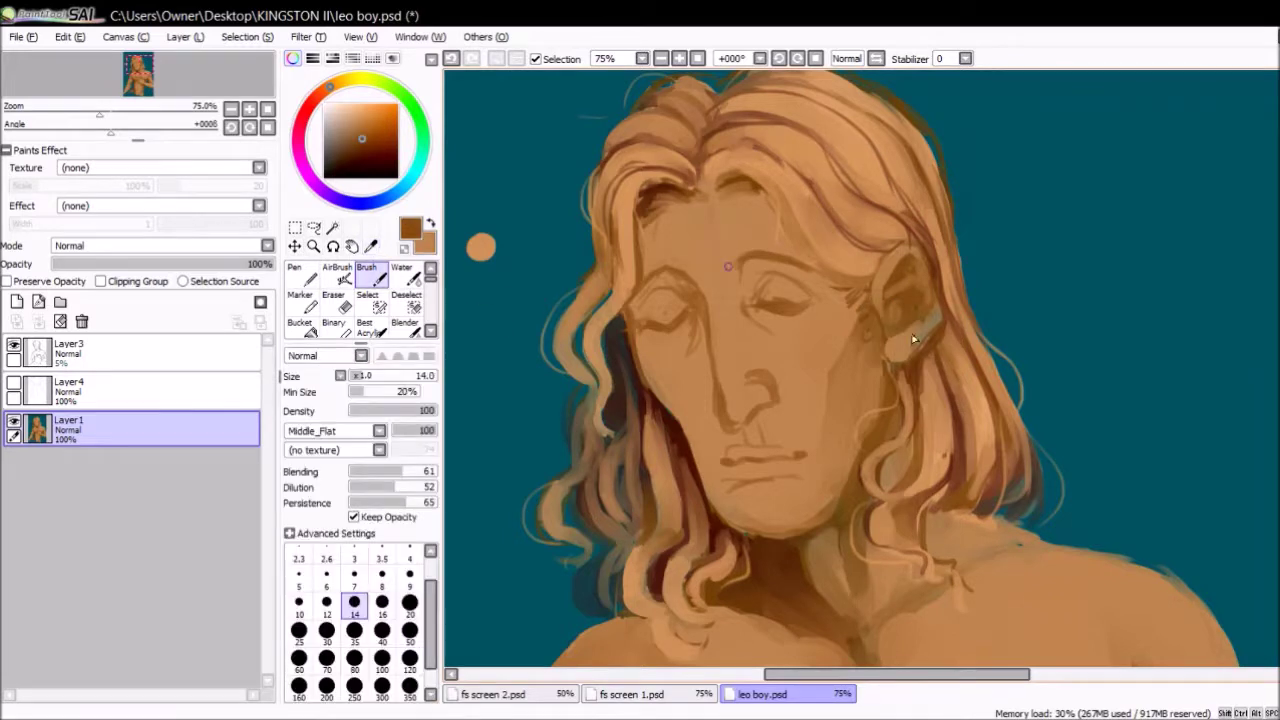
alt+click(756, 279)
drag(738, 258, 810, 266)
key(bracketleft)
key(bracketleft)
key(bracketleft)
key(bracketleft)
key(bracketleft)
key(bracketleft)
key(bracketleft)
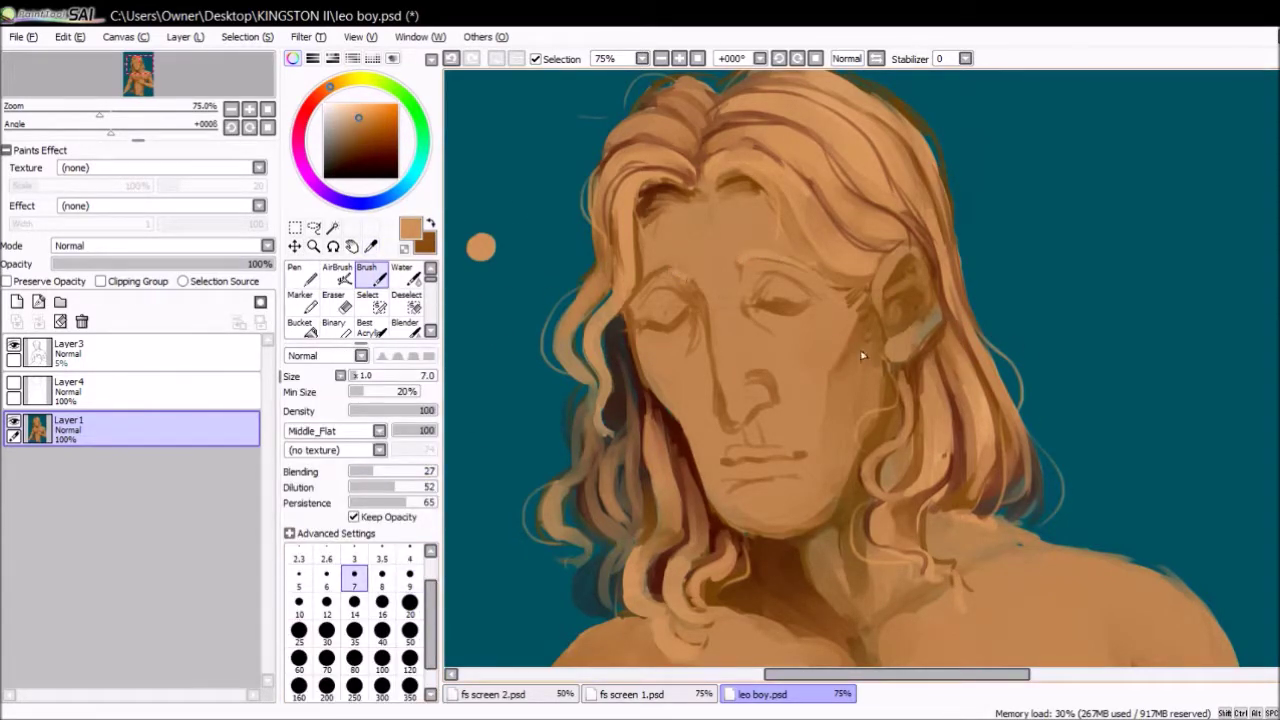
click(451, 58)
click(451, 58)
- Darken the brow lines and closed lids of both eyes in dark brown with the Brush at size 7, and save the file
alt+click(790, 258)
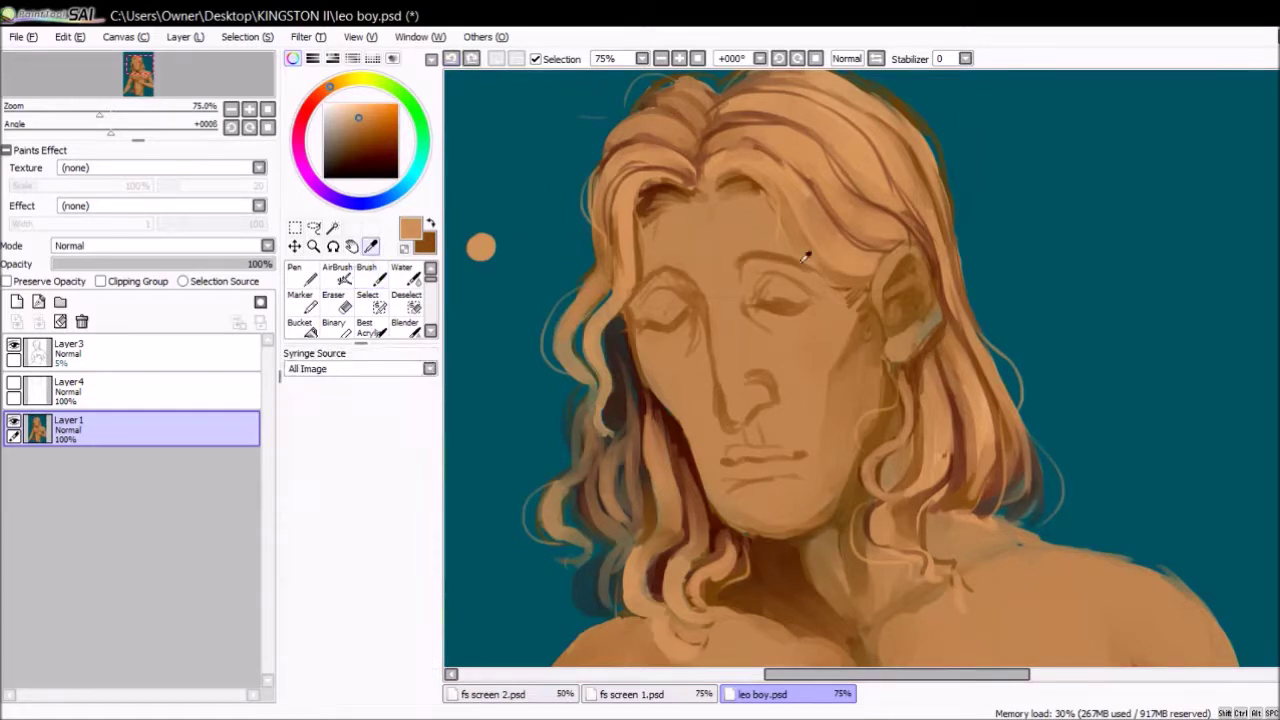
drag(742, 258, 816, 266)
drag(658, 276, 690, 270)
drag(638, 284, 666, 268)
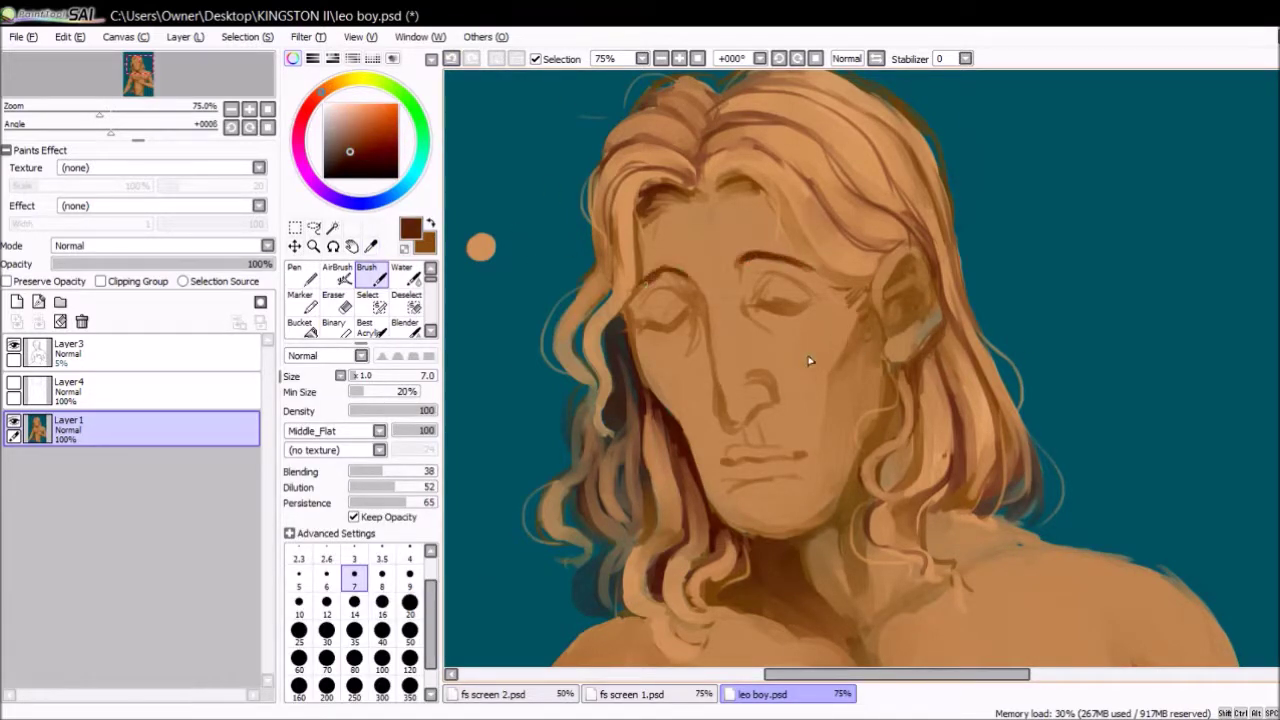
mouse_move(690, 312)
mouse_down()
mouse_move(645, 332)
mouse_move(686, 314)
mouse_move(812, 302)
mouse_up()
key(ctrl+z)
key(ctrl+s)
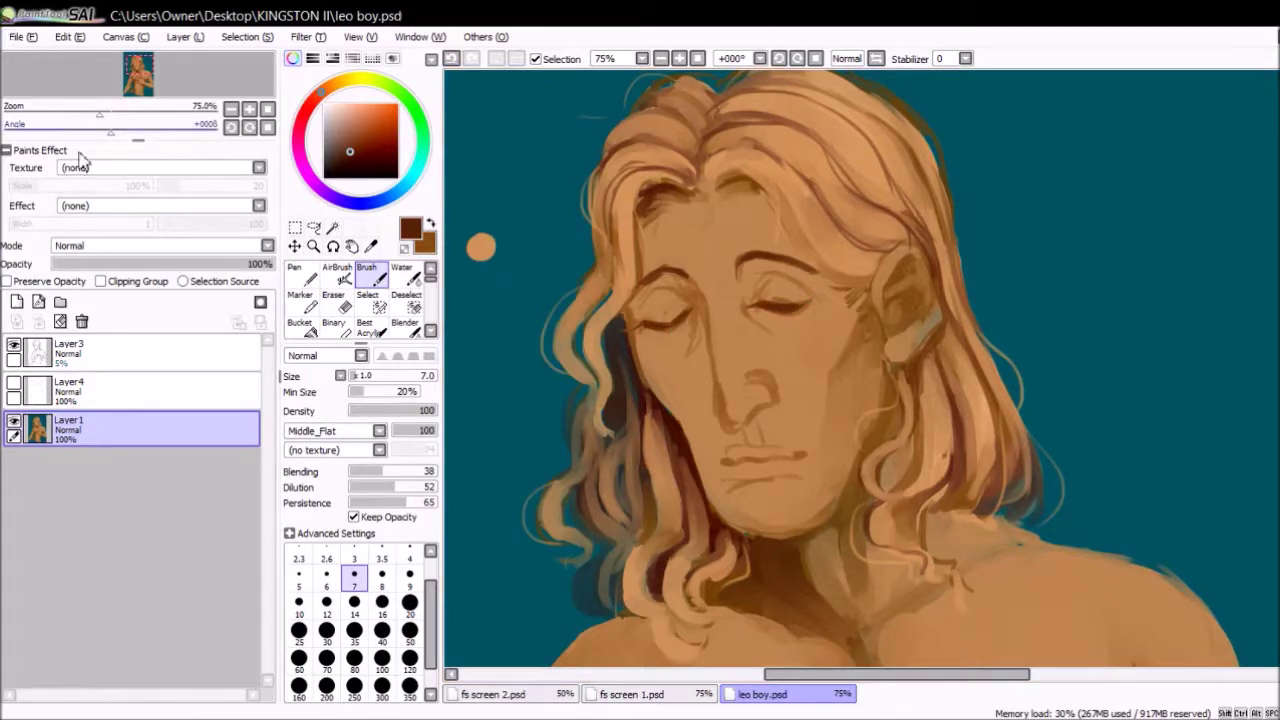
- Shade the inner eye sockets beneath both brow lines in brown with the Brush at size 20
drag(838, 338, 816, 392)
alt+click(529, 325)
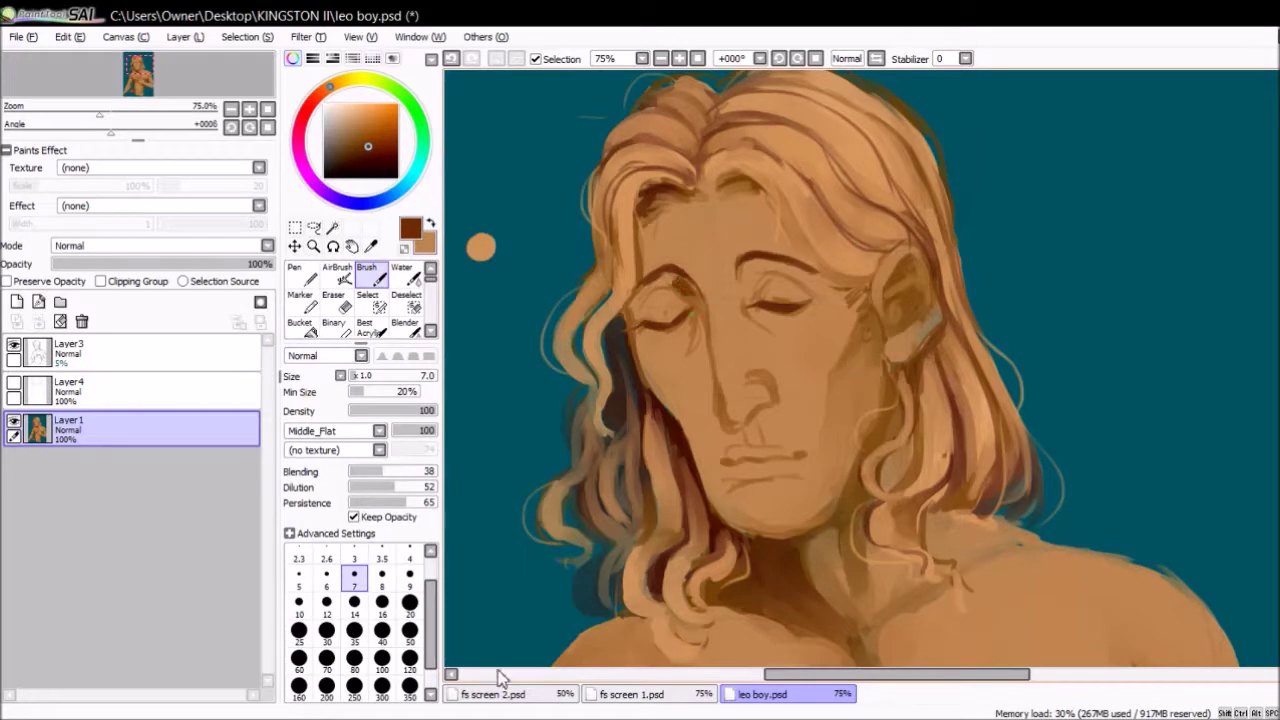
key(bracketright)
key(bracketright)
key(bracketright)
key(bracketright)
key(bracketright)
key(bracketright)
key(bracketright)
key(x)
key(x)
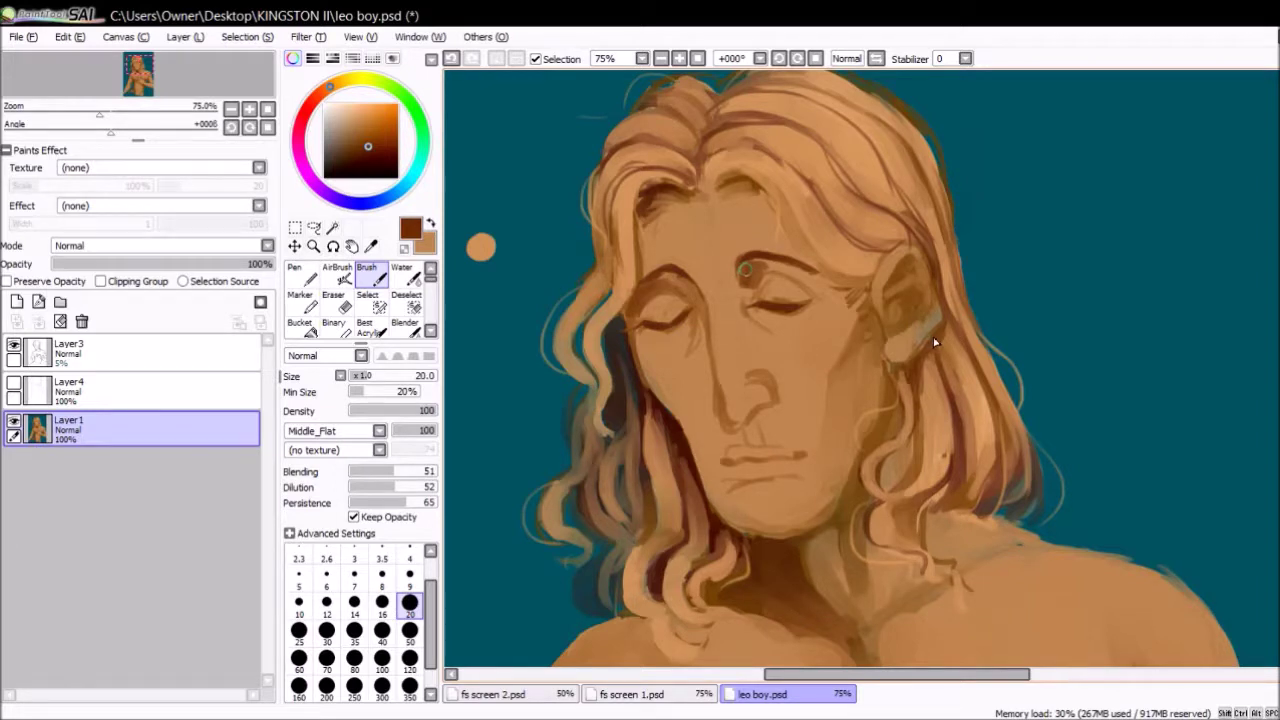
key(x)
mouse_move(742, 282)
mouse_down()
mouse_move(752, 290)
mouse_move(768, 275)
mouse_up()
drag(640, 288, 662, 308)
- Shade the forehead along the near hairline, alternating brown and tan with the Brush at size 20
key(x)
mouse_move(764, 204)
mouse_down()
mouse_move(826, 274)
mouse_move(804, 260)
mouse_move(795, 250)
mouse_move(858, 290)
mouse_up()
key(x)
key(x)
mouse_move(795, 240)
mouse_down()
mouse_move(745, 185)
mouse_move(850, 278)
mouse_up()
key(ctrl+z)
key(x)
drag(785, 232, 762, 204)
drag(864, 254, 872, 262)
- Deepen the shading on both upper eyelids in brown with the Brush at size 20
key(x)
key(x)
key(x)
drag(760, 284, 776, 276)
drag(642, 322, 678, 280)
key(x)
key(ctrl+z)
key(x)
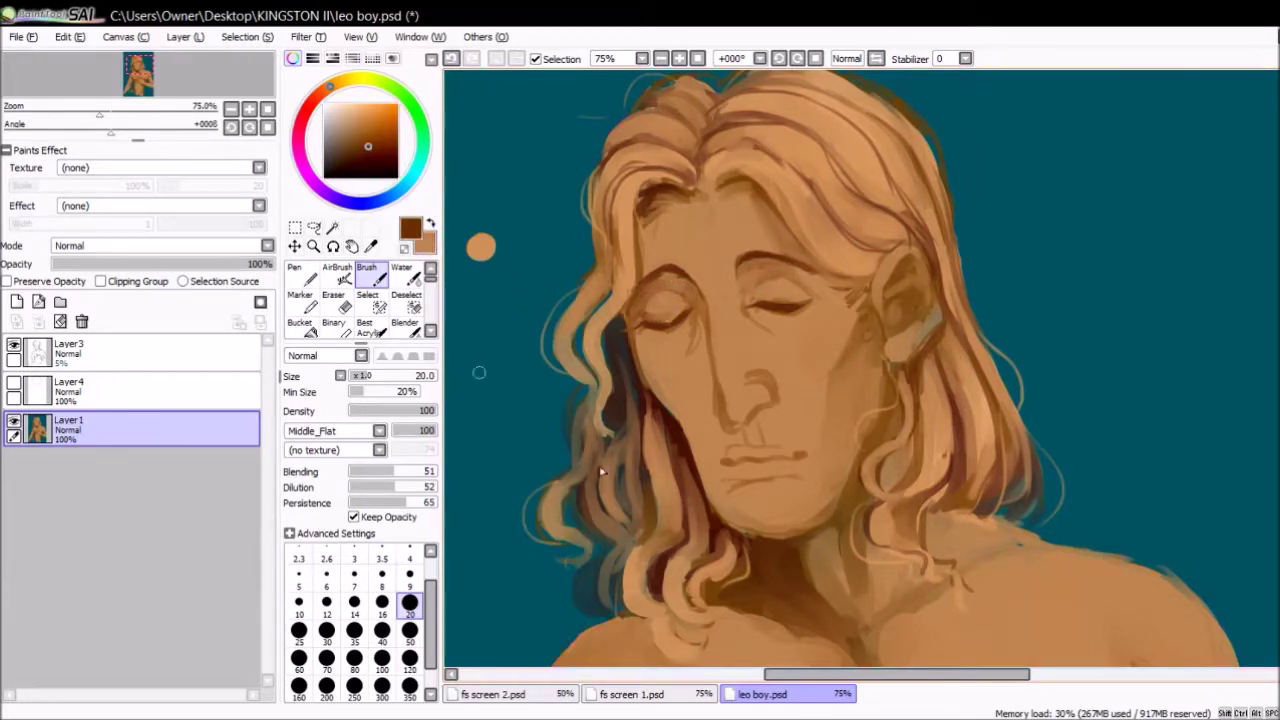
- Refine the shading around the near eye in brown at size 12 and the far eyelid in tan at size 16
key(bracketleft)
key(bracketleft)
key(bracketleft)
key(ctrl+z)
key(ctrl+y)
key(ctrl+z)
key(ctrl+y)
key(x)
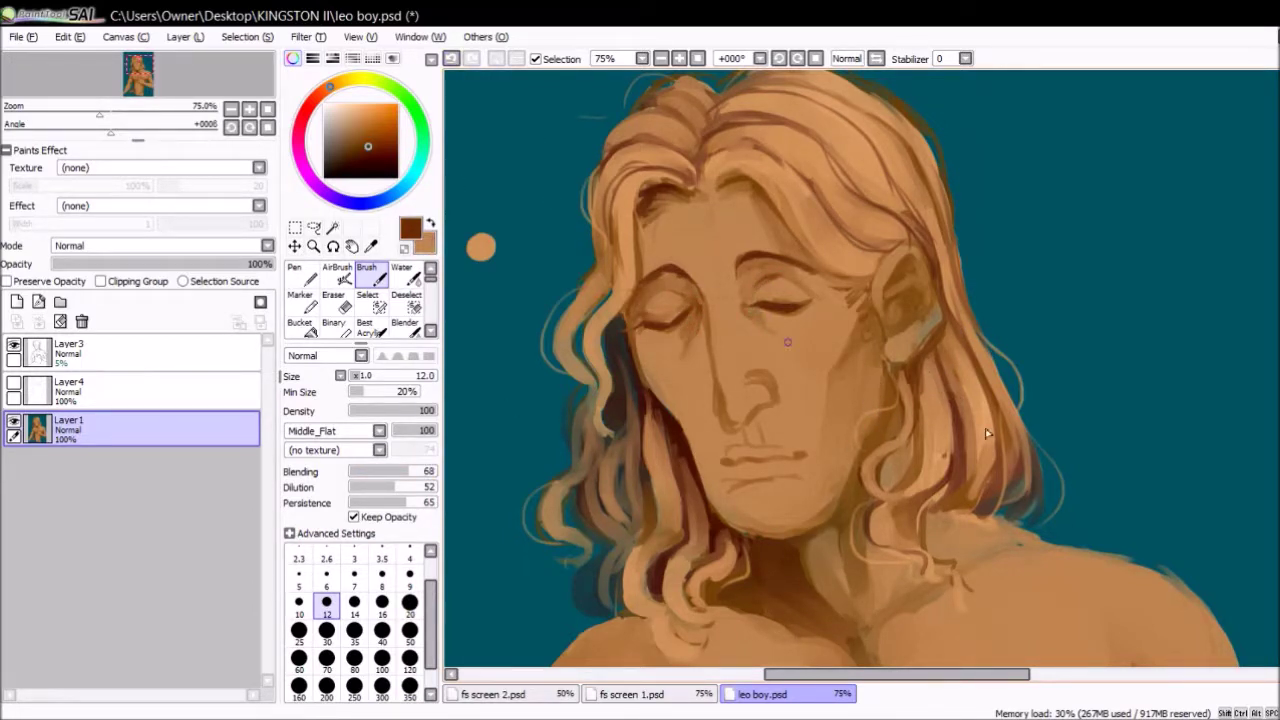
key(bracketright)
key(bracketright)
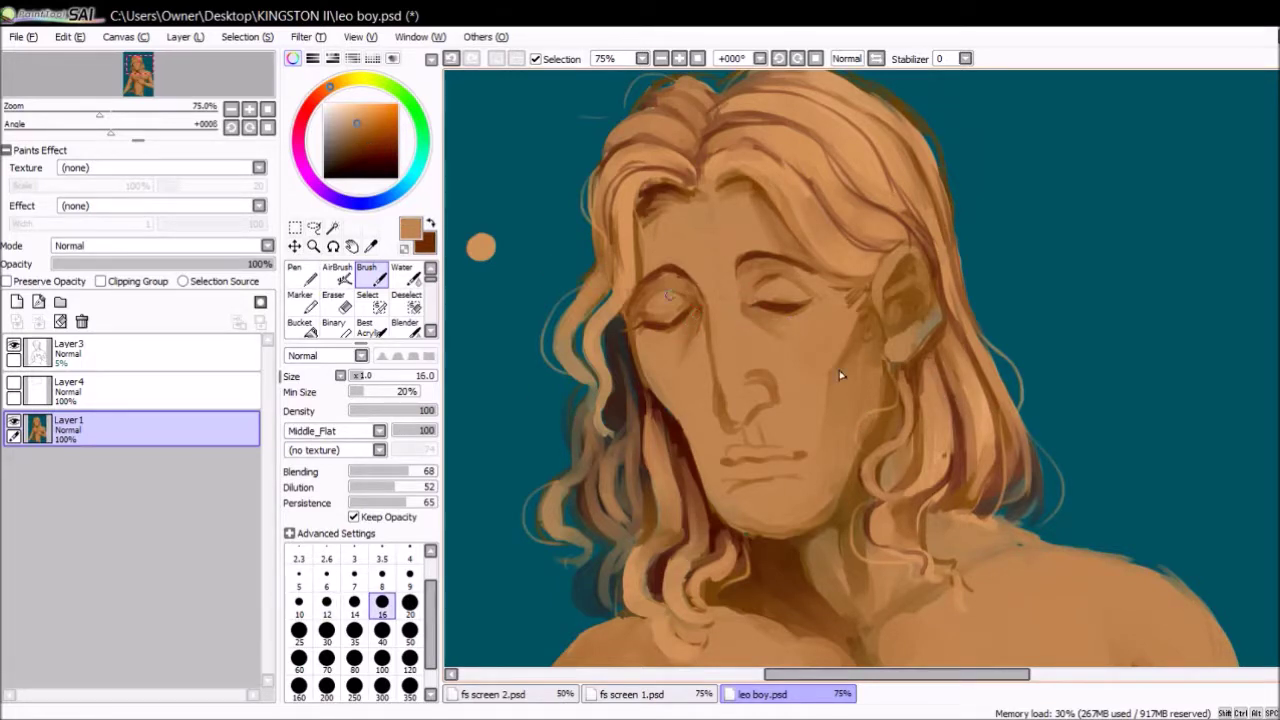
- Strengthen the line down the nose bridge in brown with the Brush at size 9
key(x)
key(bracketleft)
key(bracketleft)
key(bracketleft)
key(bracketleft)
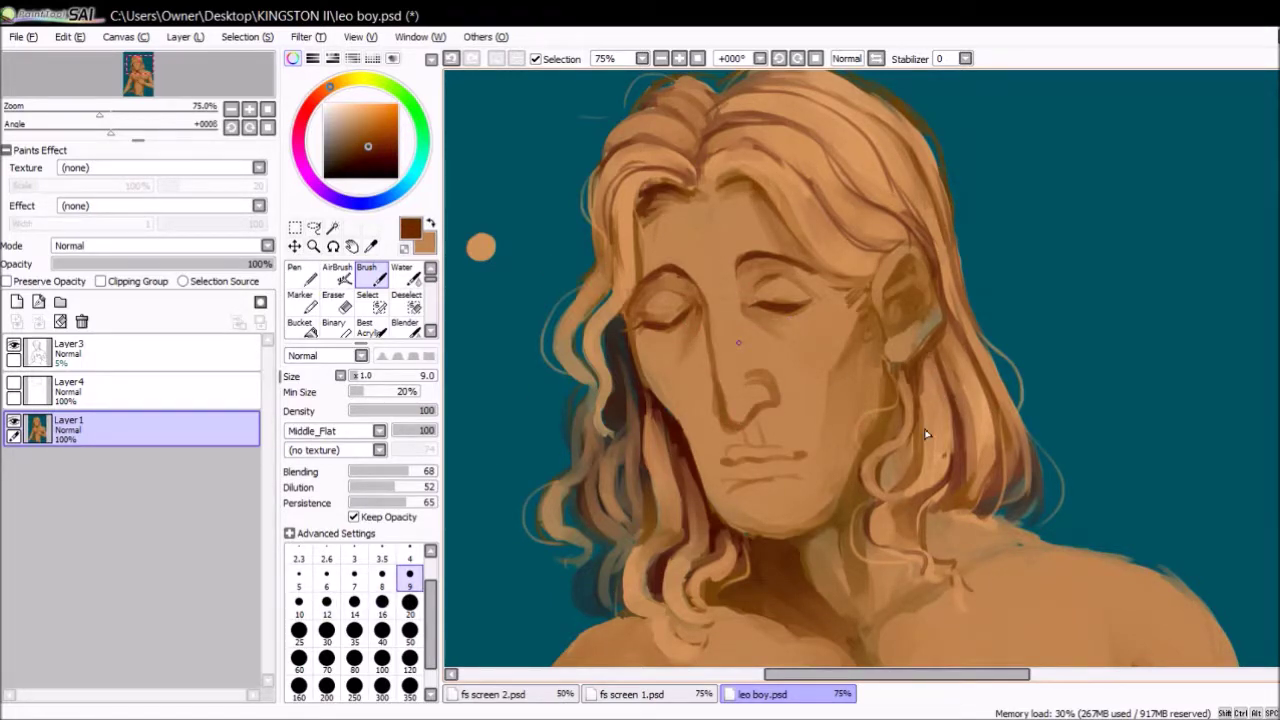
- Define the inner folds and rim of the near ear in tan and brown with the Brush at size 6
key(x)
key(bracketleft)
key(bracketleft)
key(bracketleft)
alt+click(873, 338)
key(x)
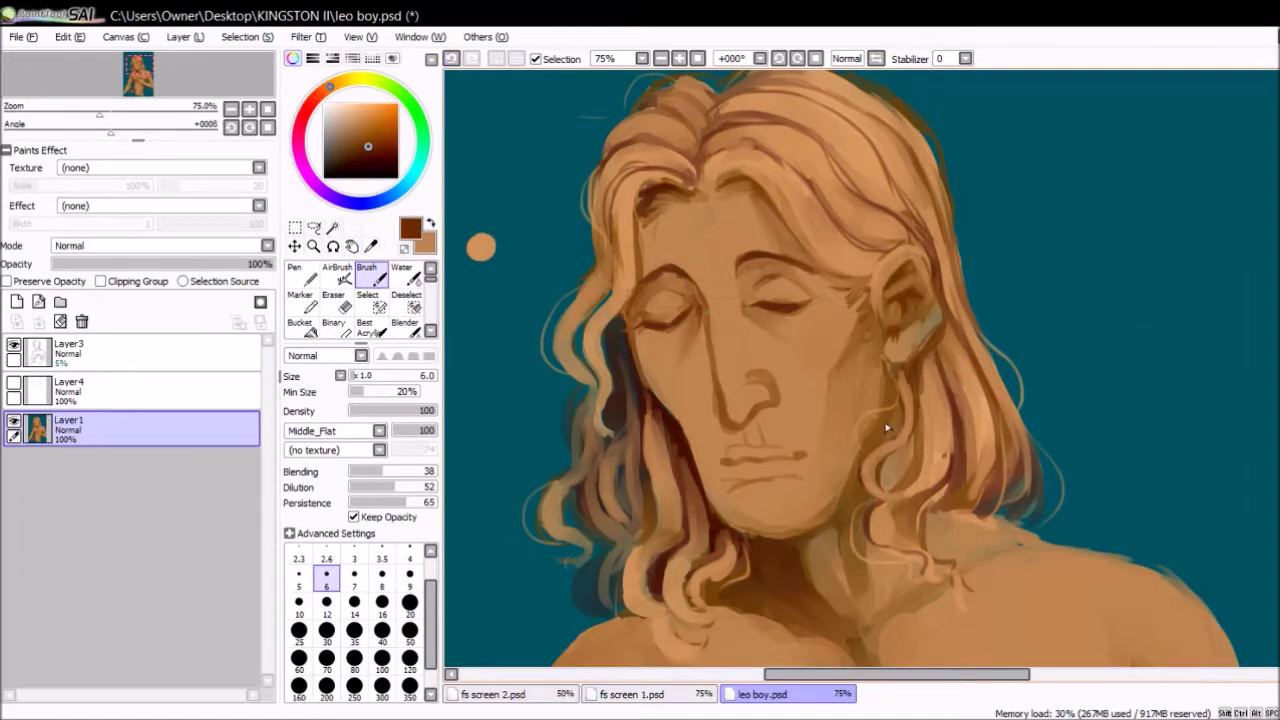
- Soften the nose bridge and model the nose base, alternating tan and brown with the Brush at size 20
key(x)
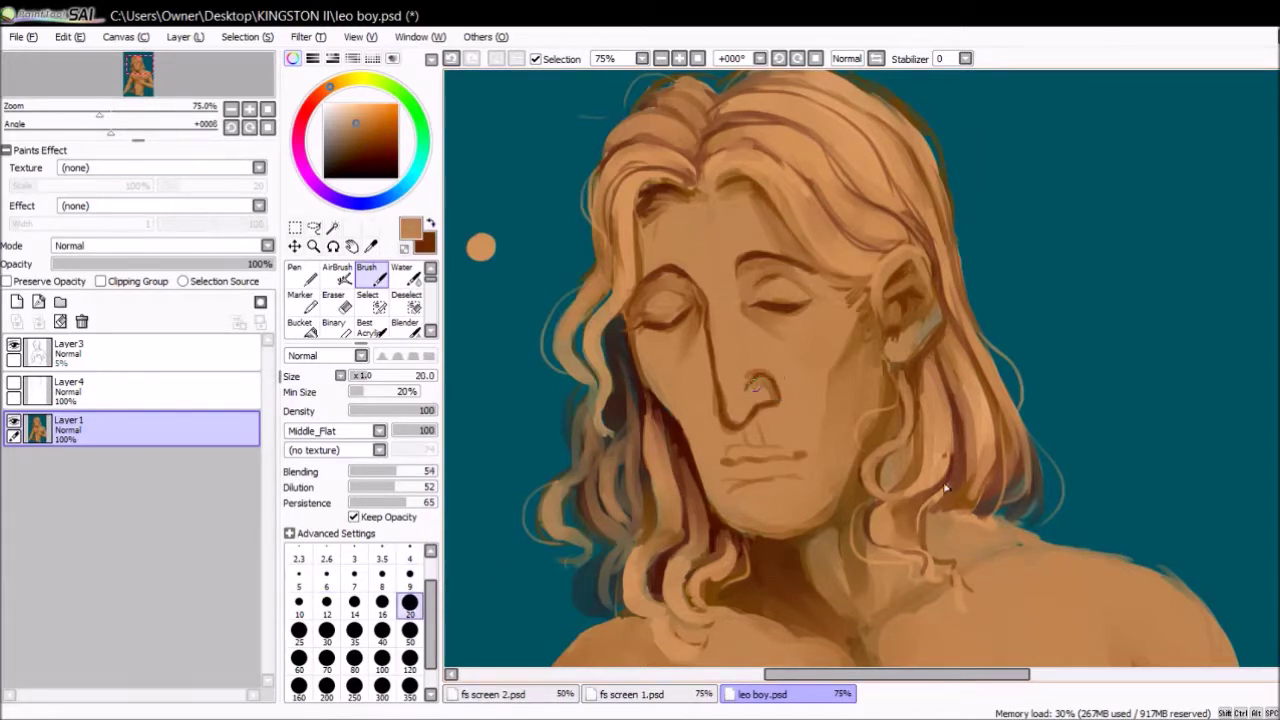
drag(712, 425, 770, 405)
drag(710, 335, 730, 425)
key(x)
mouse_move(700, 315)
mouse_down()
mouse_move(725, 430)
mouse_move(742, 435)
mouse_move(715, 445)
mouse_up()
key(x)
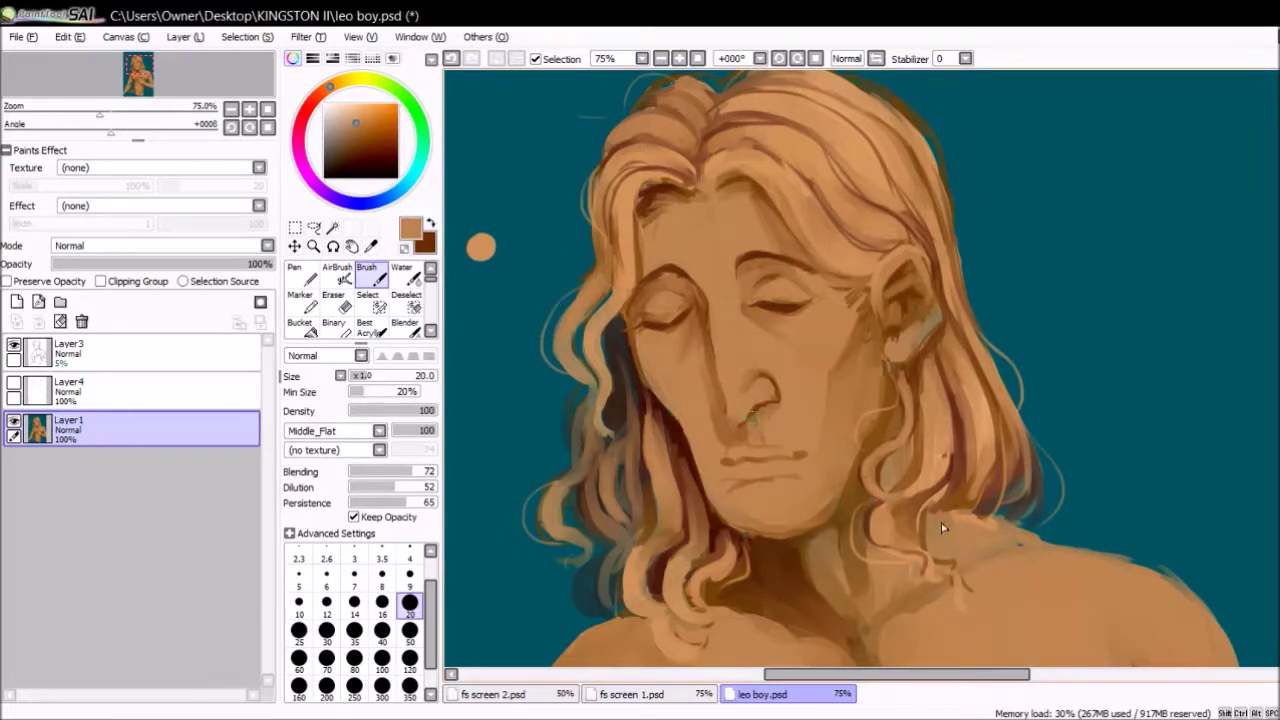
- Refine the nostril and nose tip, alternating brown and tan with the Brush at sizes 9 and 20
key(n)
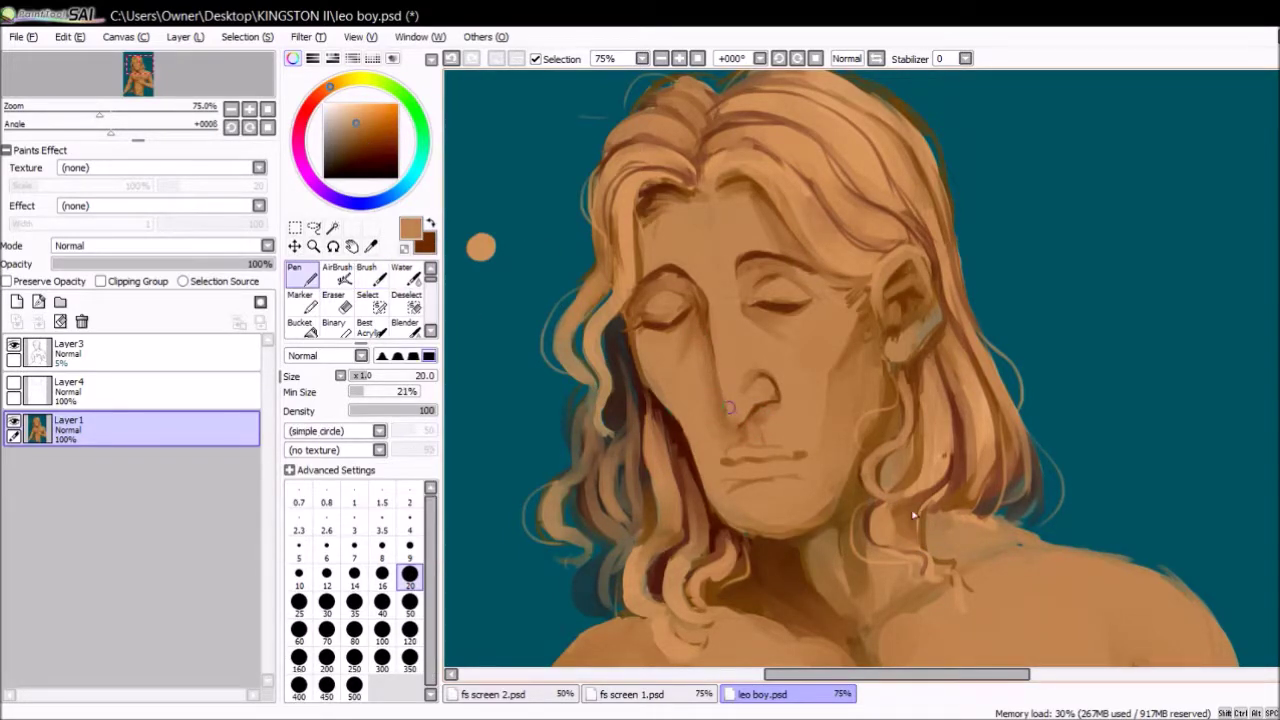
key(x)
key(b)
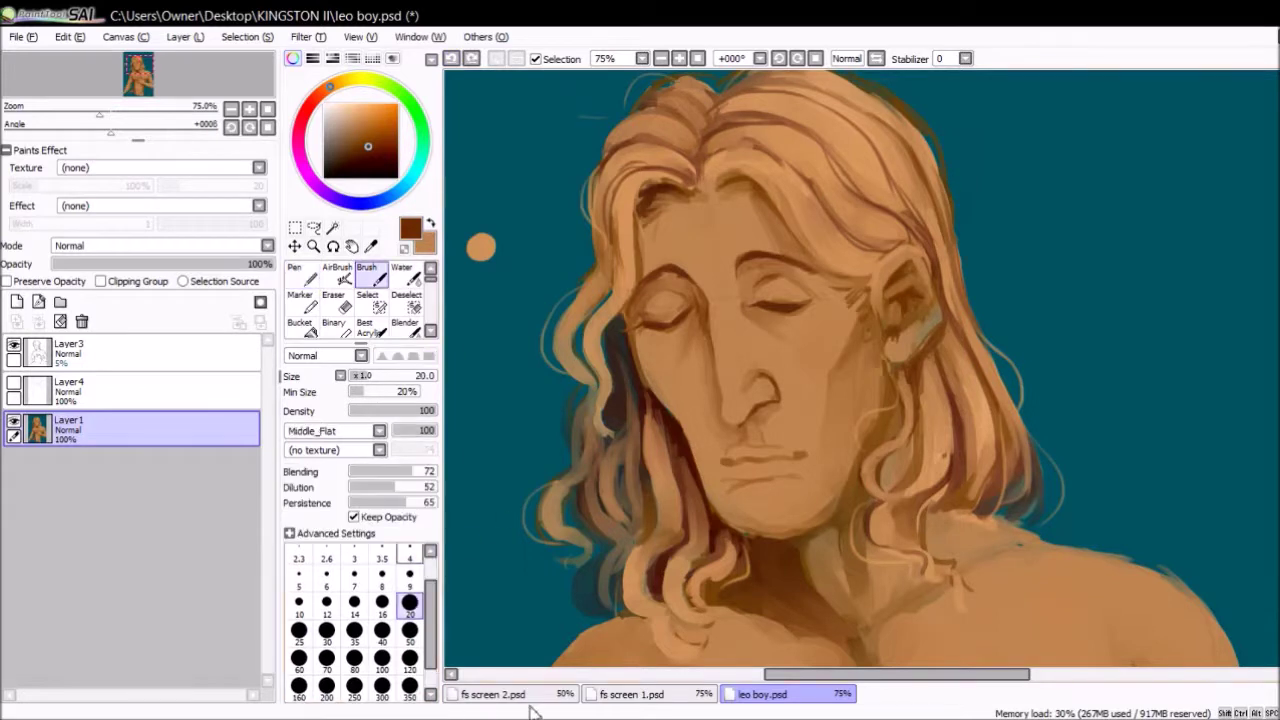
key(x)
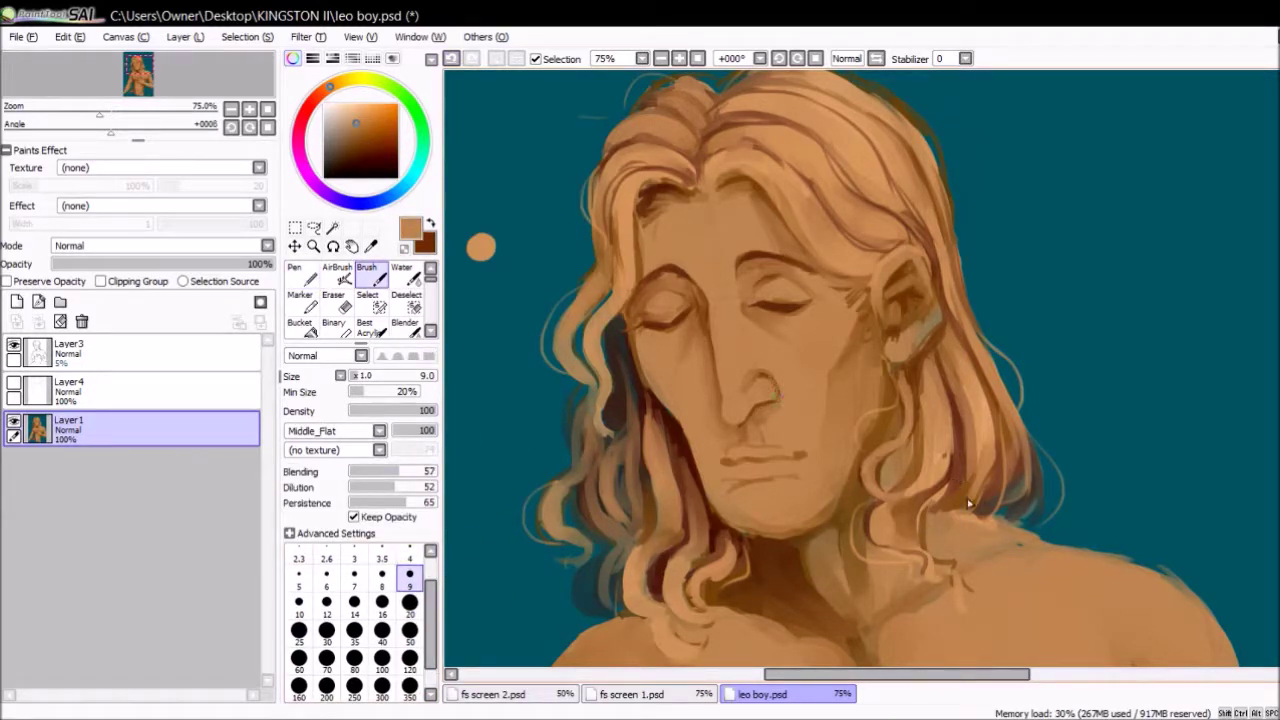
key(x)
key(x)
key(bracketright)
key(bracketright)
key(bracketright)
key(bracketright)
key(bracketright)
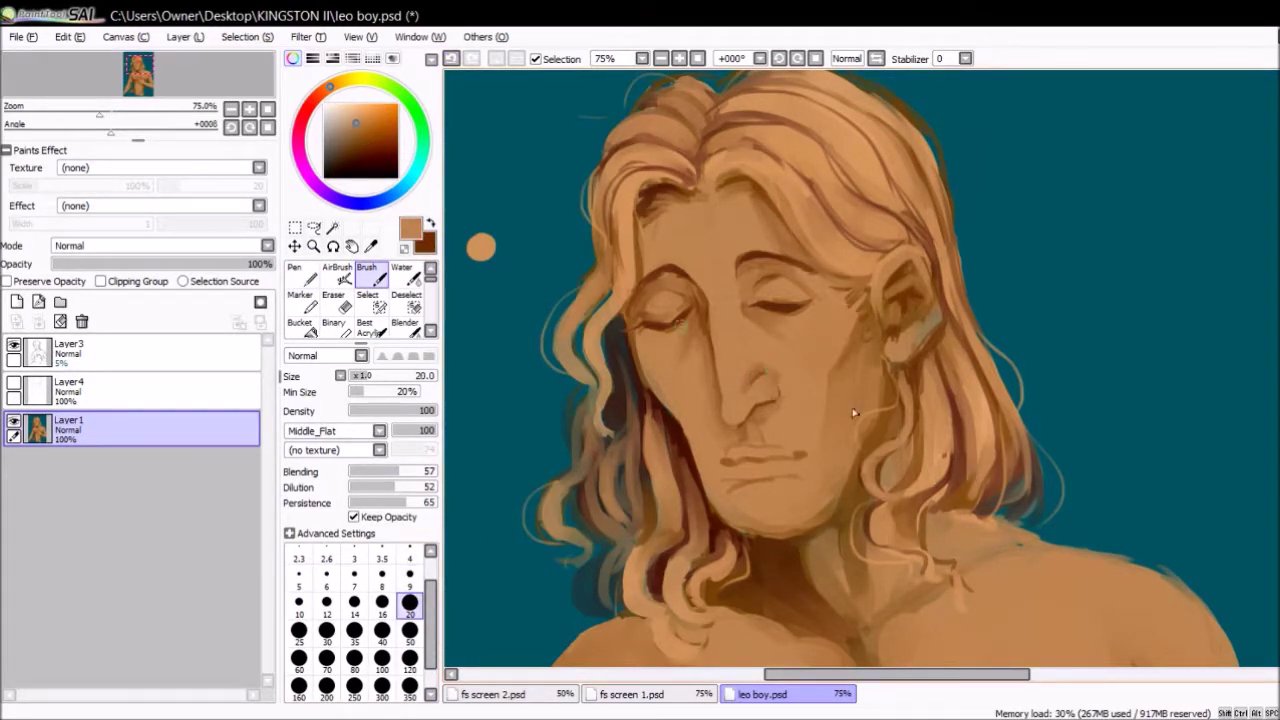
- Darken the groove below the nose and the mouth's corner in brown with the Brush at size 6
key(x)
key(bracketleft)
key(bracketleft)
key(bracketleft)
key(bracketleft)
key(bracketleft)
key(bracketleft)
key(bracketleft)
key(bracketleft)
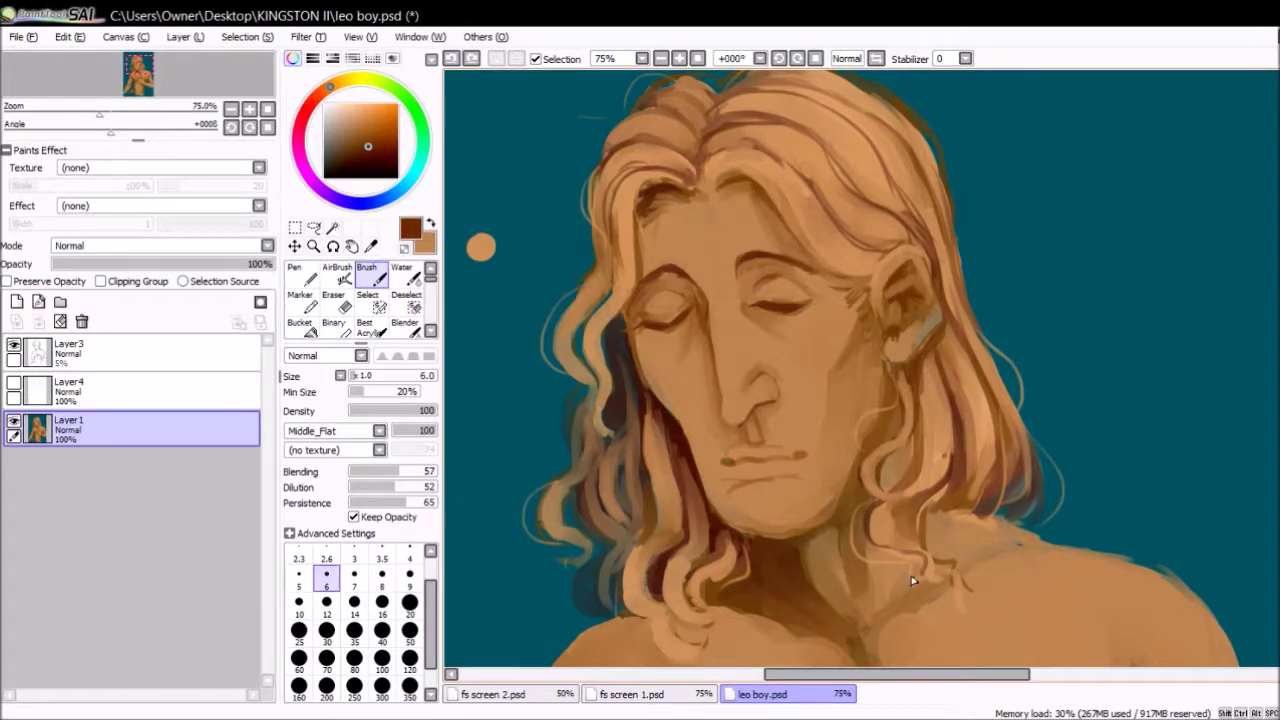
- Reinforce the far cheek's edge, the mouth line and the near jaw's edge in dark maroon with the Brush at size 6
alt+click(530, 314)
drag(624, 308, 645, 390)
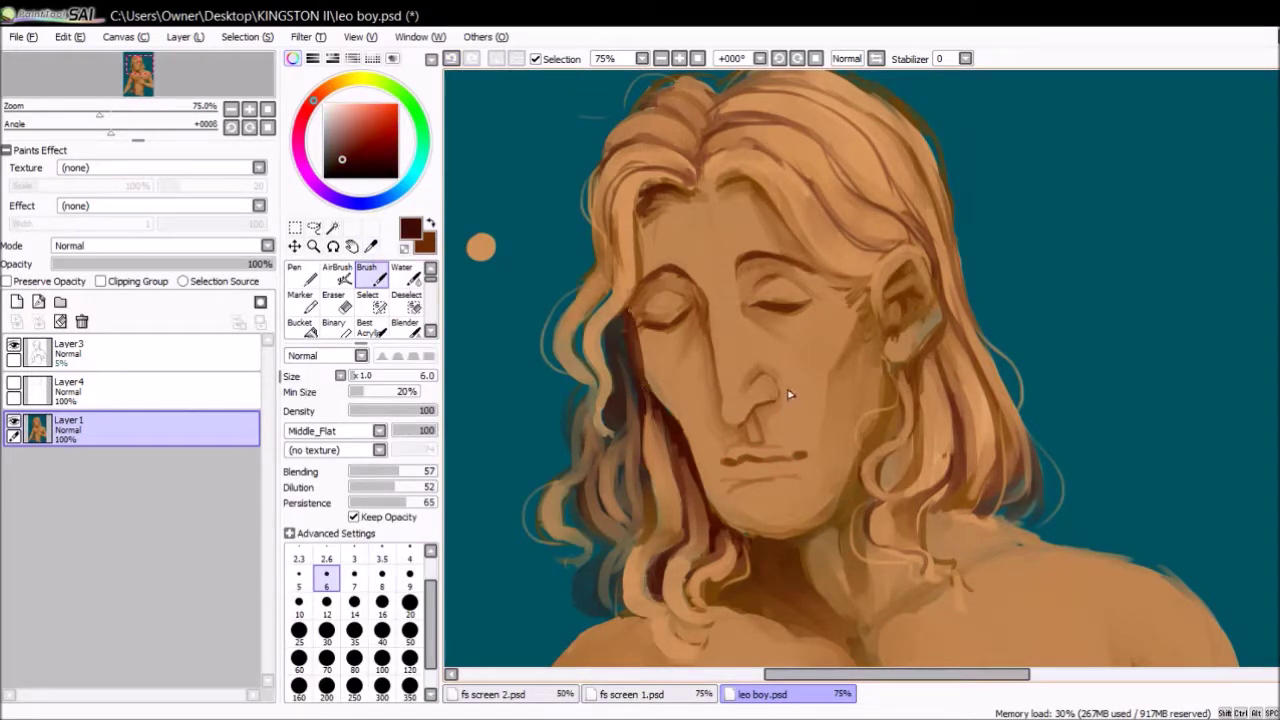
mouse_move(882, 350)
mouse_down()
mouse_move(870, 440)
mouse_move(822, 528)
mouse_move(758, 580)
mouse_move(810, 620)
mouse_up()
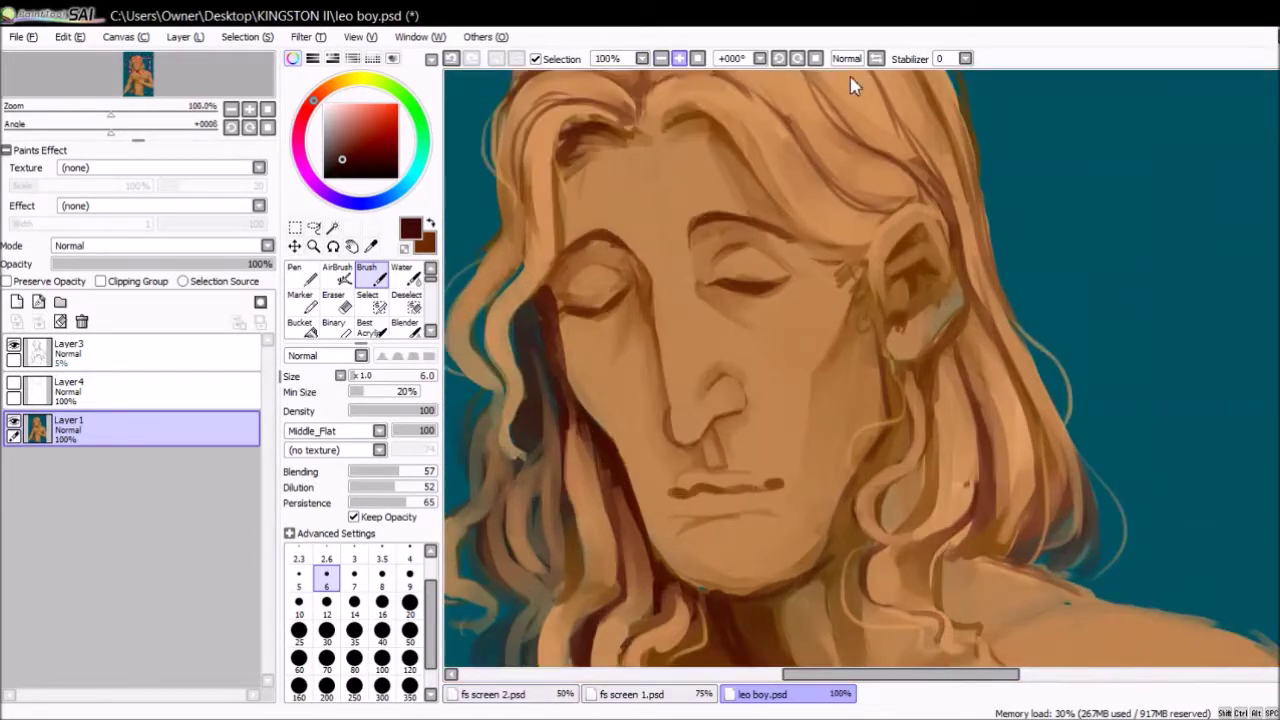
- Add a Multiply layer above the sketch layer and tint the cheek and nose in pale beige with the Brush at size 20
click(68, 392)
click(16, 301)
click(160, 245)
click(337, 108)
click(409, 603)
drag(810, 312, 850, 355)
drag(735, 342, 762, 402)
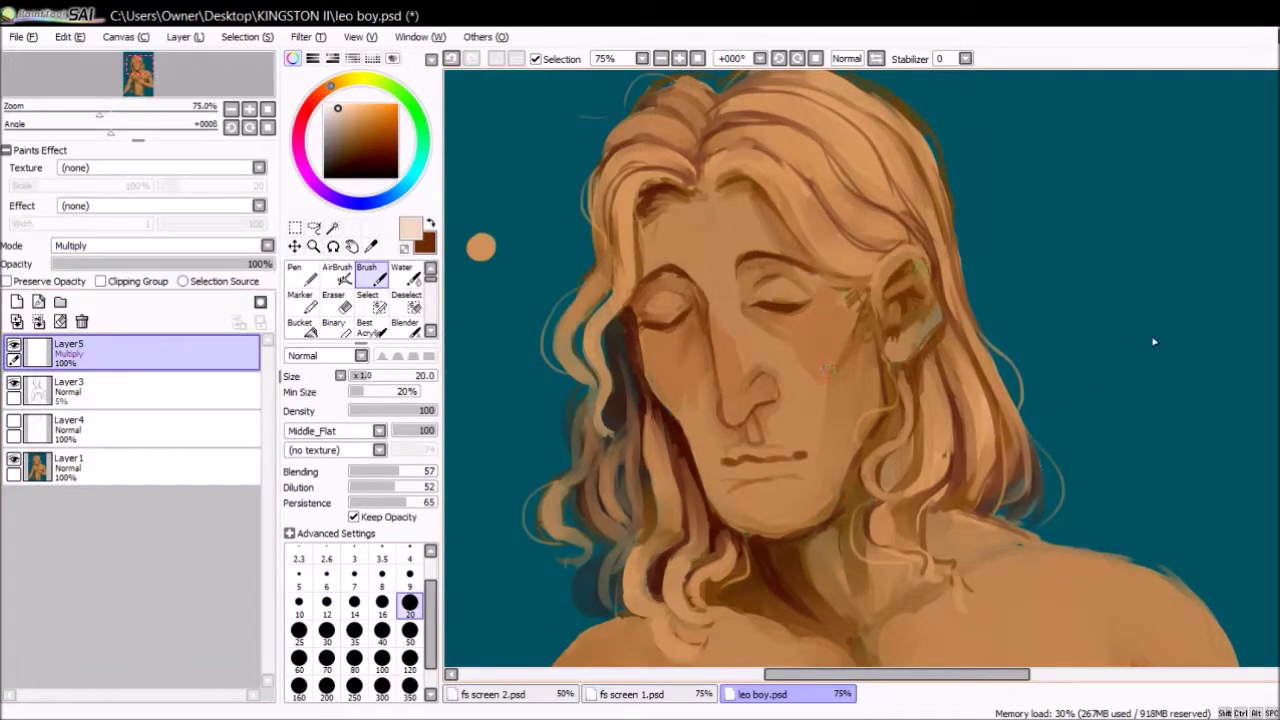
- Soften the tint over the cheeks and nose, alternating white and pale beige with the Brush at sizes 20 to 50
scroll(1048, 618, down, 5)
scroll(538, 273, up, 5)
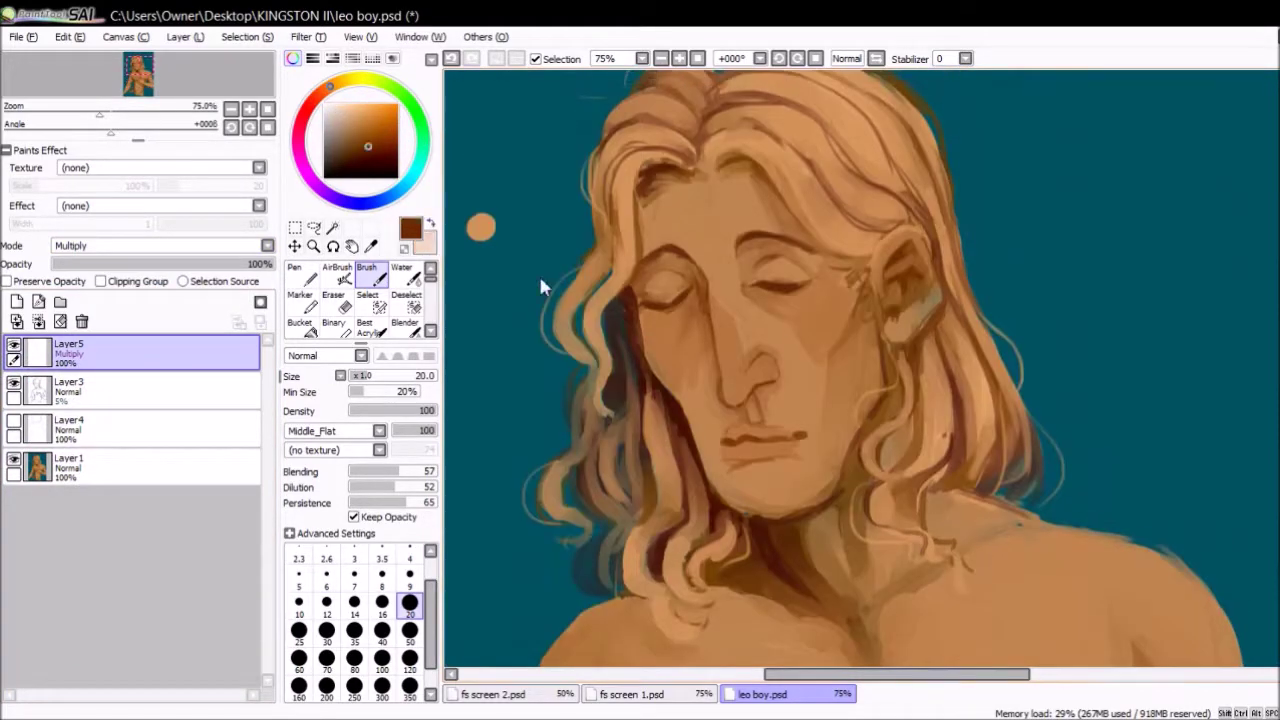
click(409, 630)
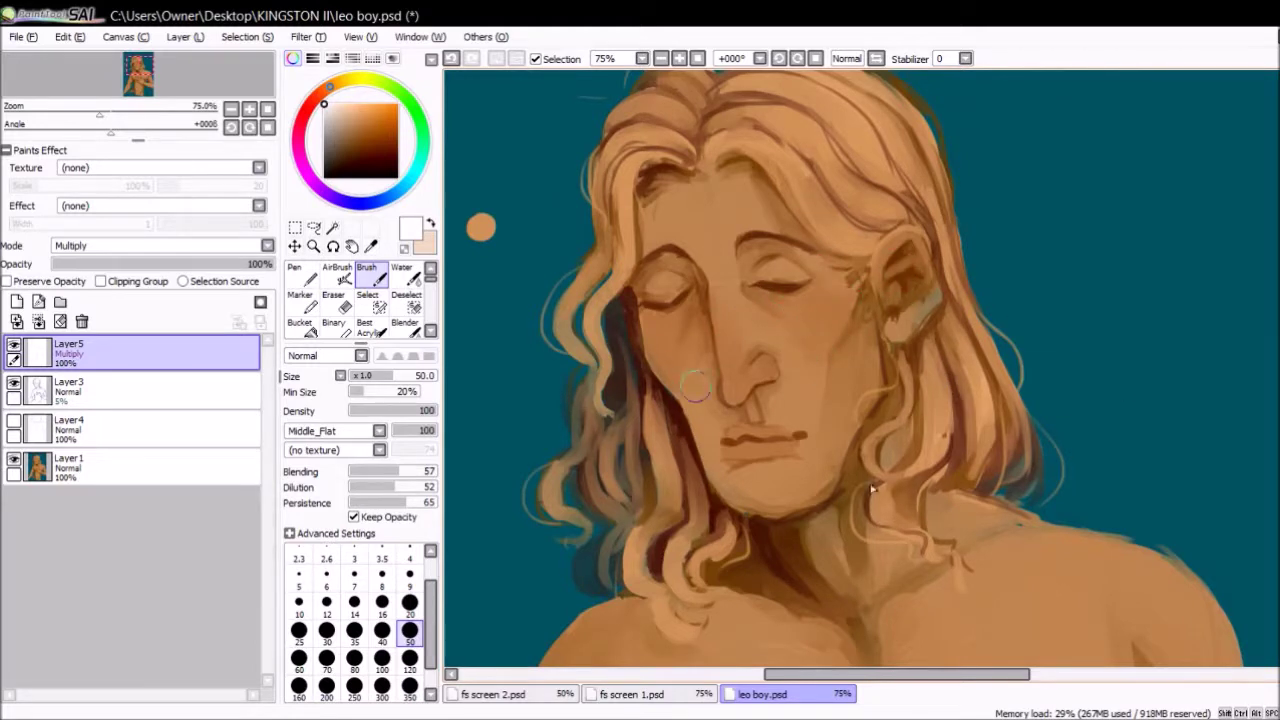
click(409, 603)
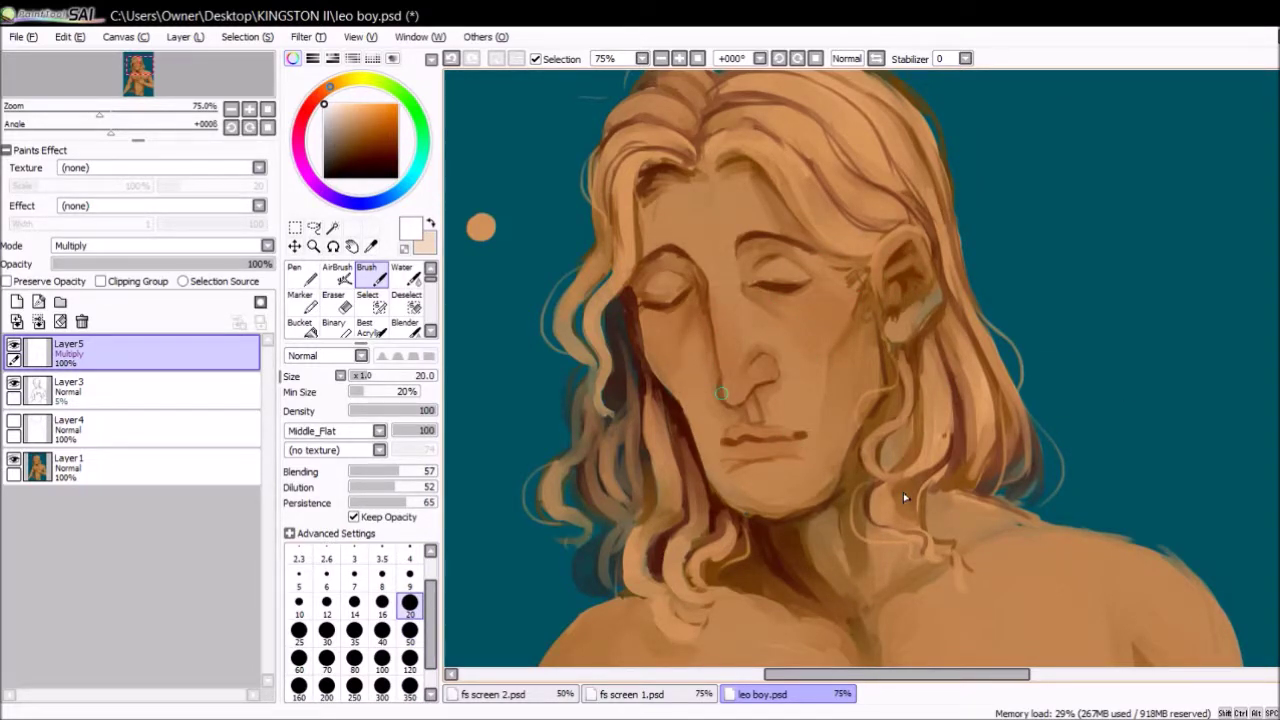
key(x)
key(bracketright)
key(bracketright)
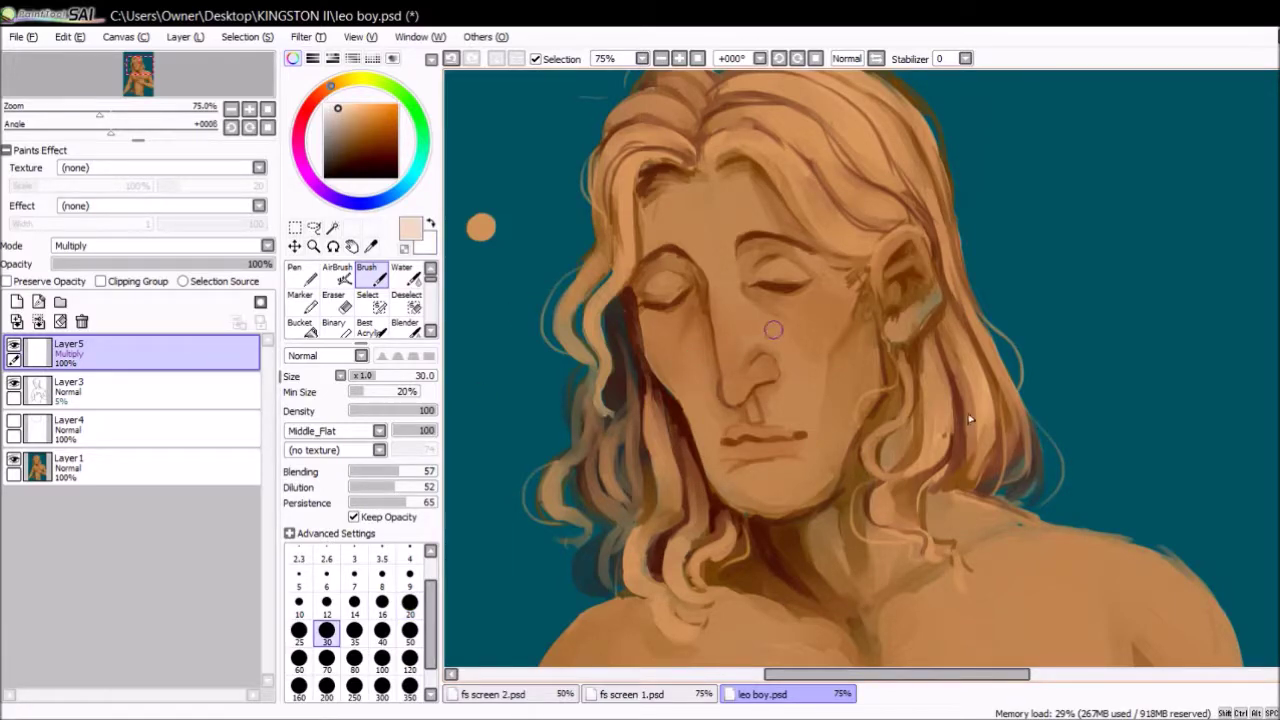
scroll(838, 80, down, 3)
scroll(853, 76, up, 3)
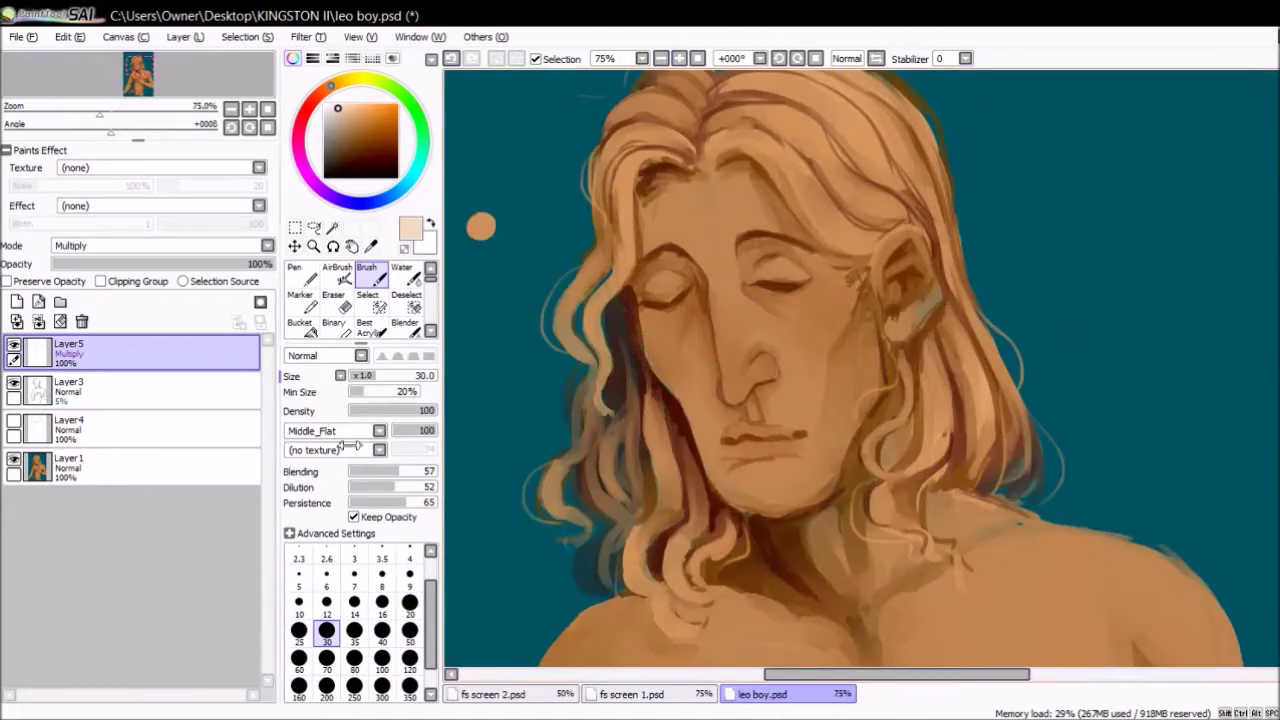
- Add a Multiply layer beneath Layer5 and dot brown freckles over the cheeks and nose, Brush sizes 12 to 20, blending 17
click(16, 301)
scroll(160, 245, down, 1)
click(351, 133)
click(409, 574)
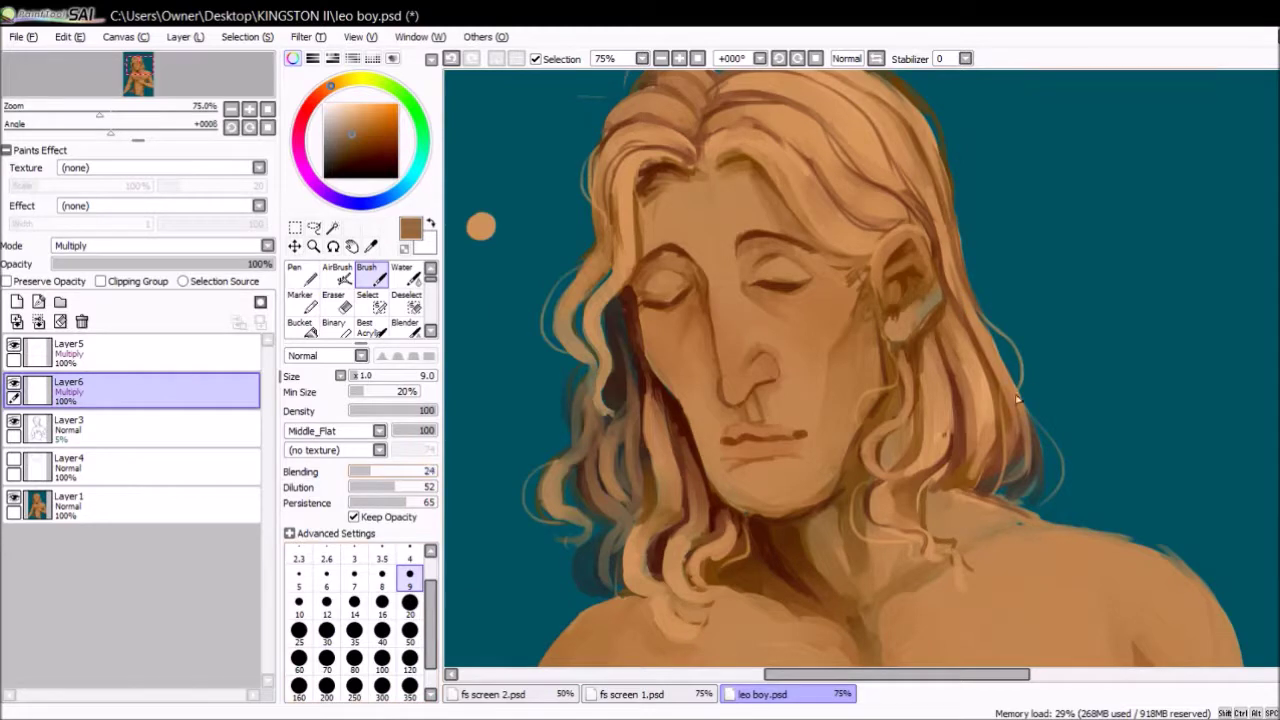
click(363, 143)
key(bracketright)
key(bracketright)
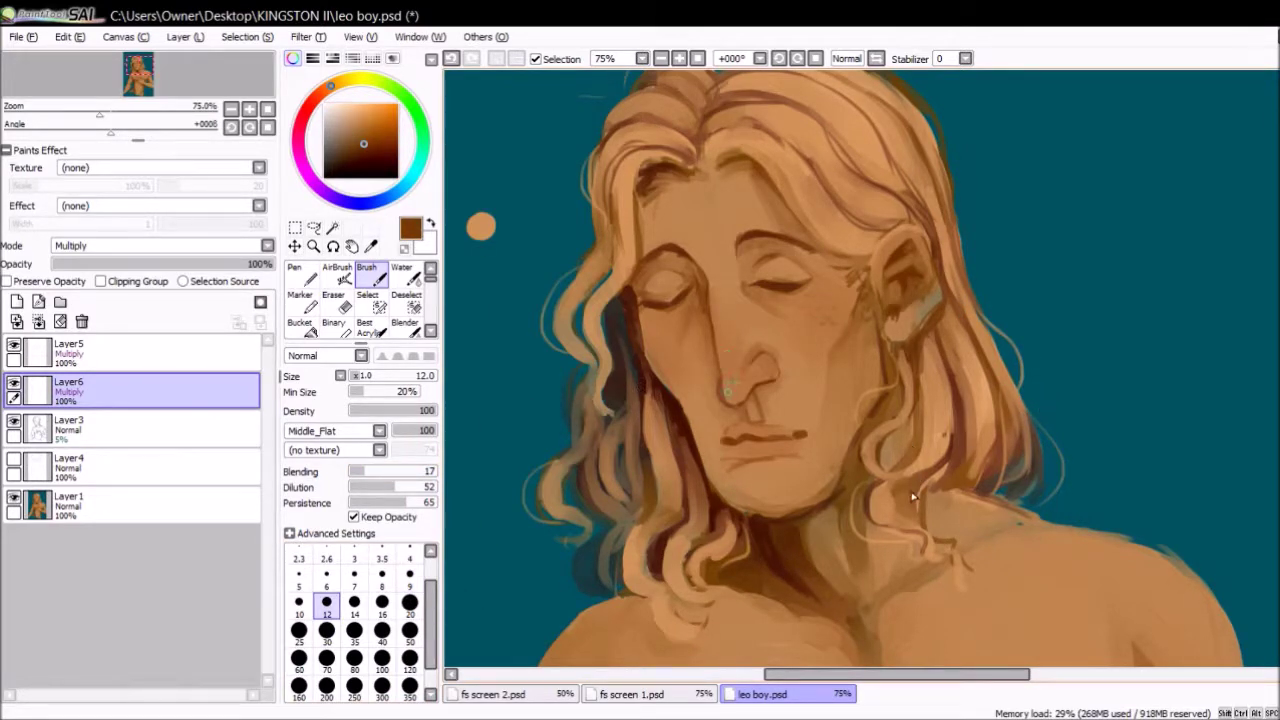
key(bracketright)
key(bracketright)
key(bracketright)
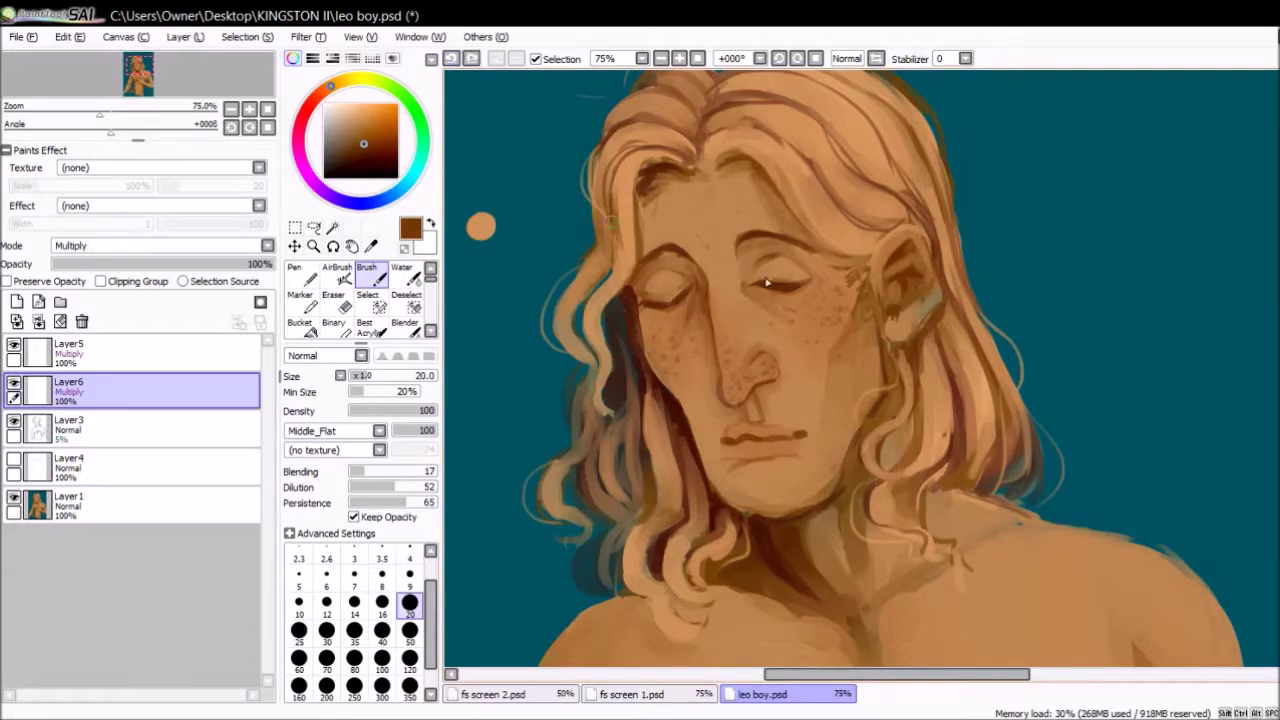
- Scatter brown freckles across the chest with the Brush at sizes 12 and 20
scroll(966, 606, down, 4)
key([)
key([)
key([)
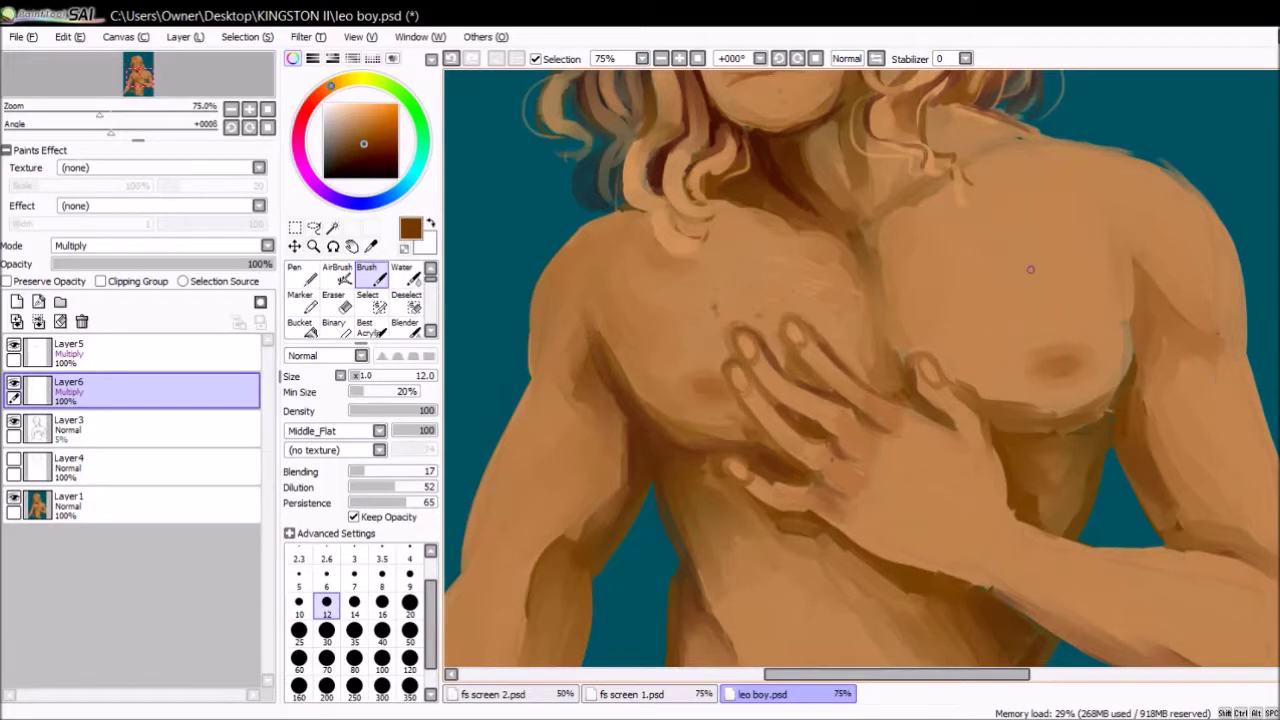
key(bracketright)
key(bracketright)
key(bracketright)
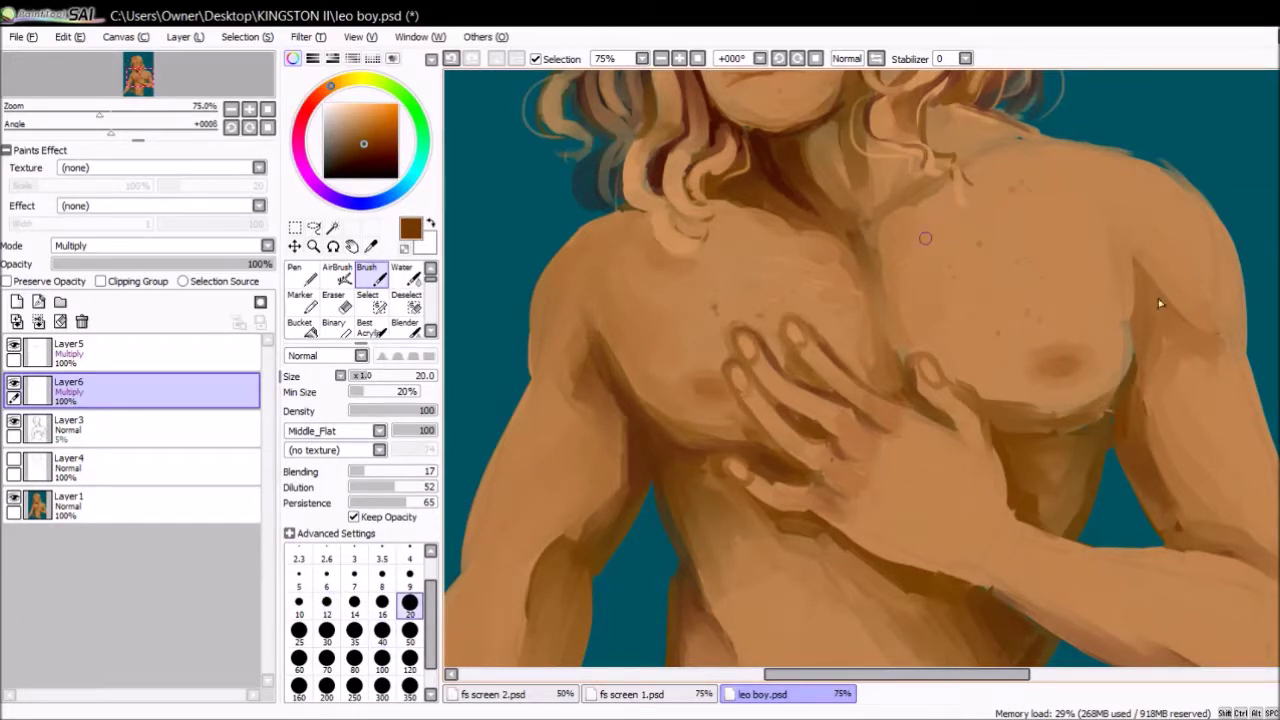
- Scatter brown freckles over the hand, both arms, the shoulder and the belly with the Brush at size 20
scroll(885, 355, down, 3)
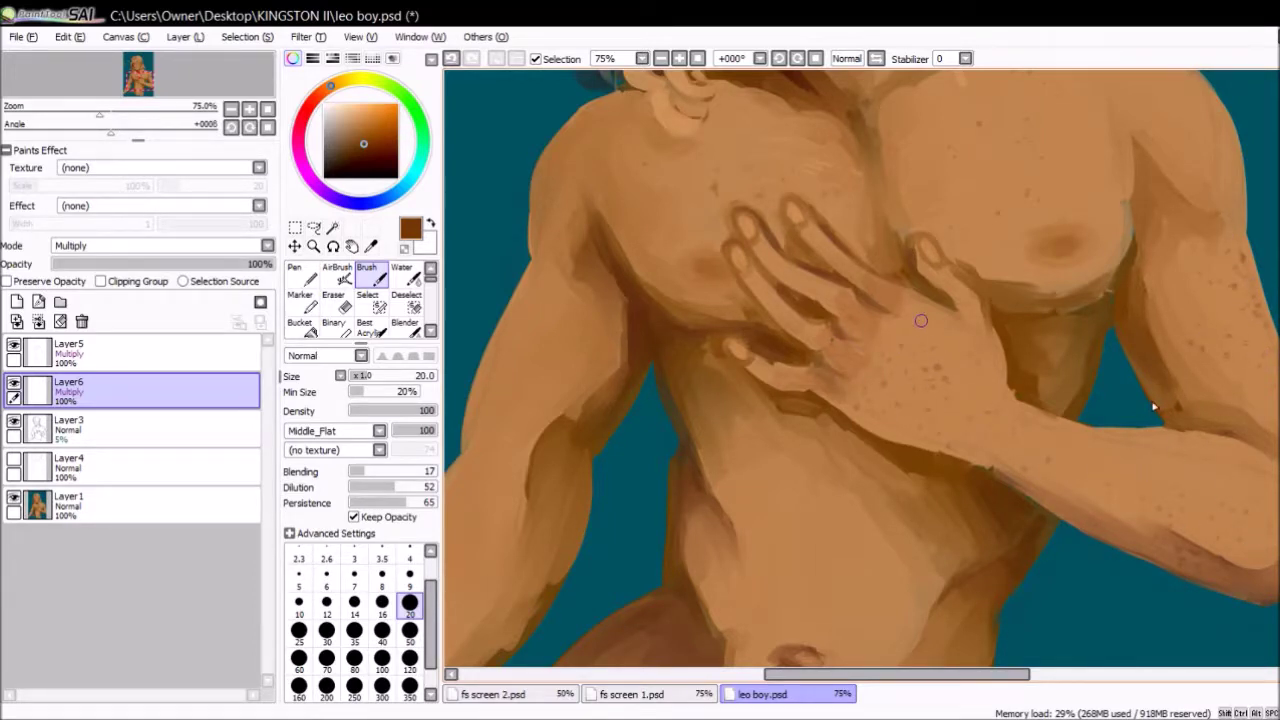
scroll(910, 580, right, 5)
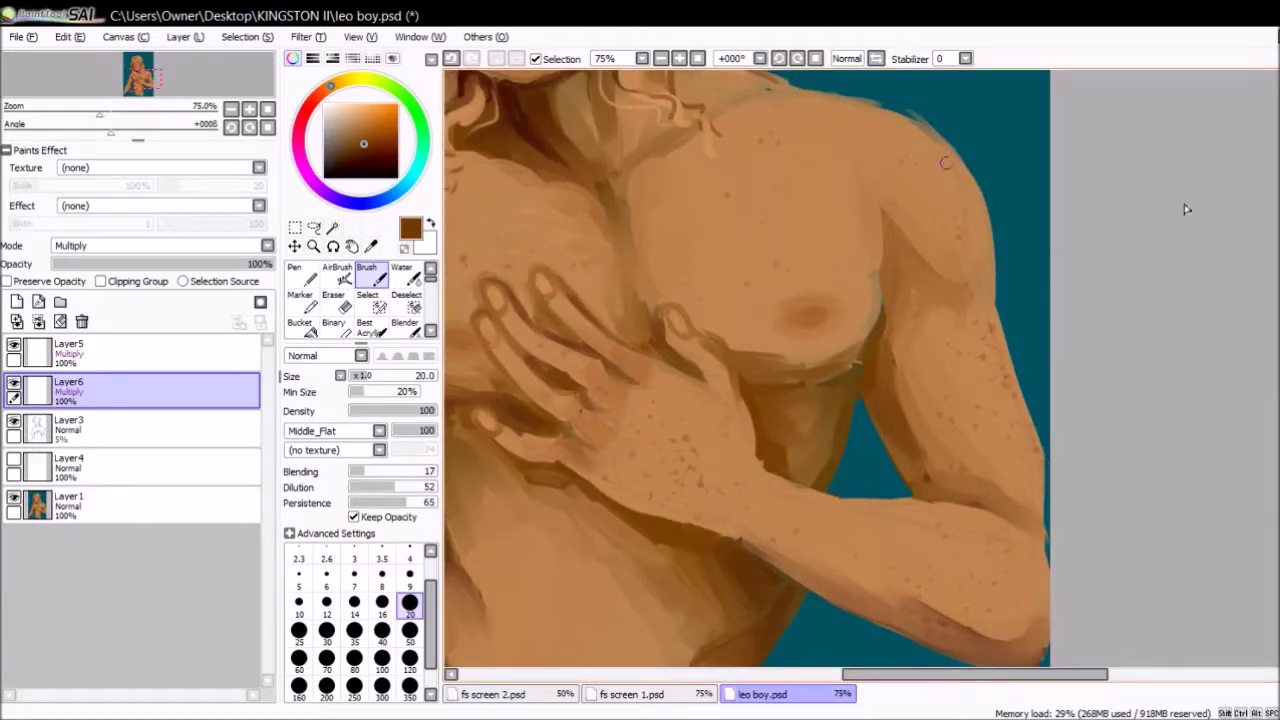
key(e)
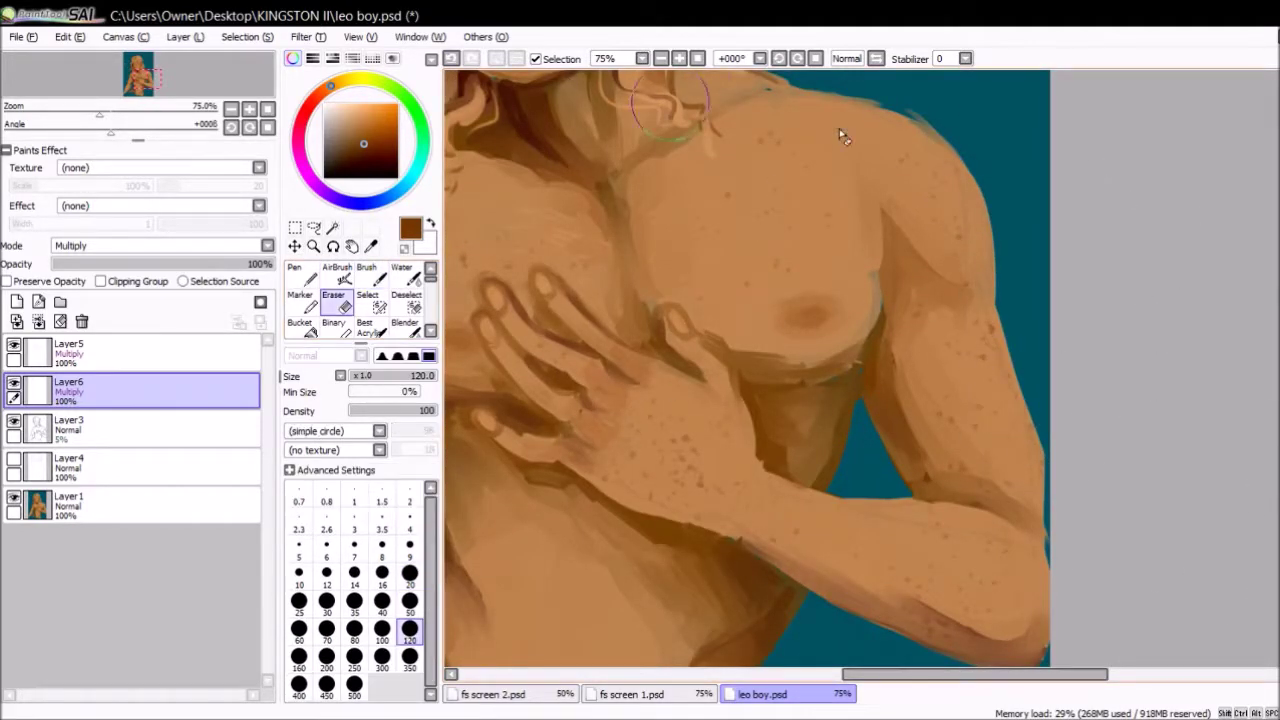
scroll(480, 306, down, 2)
key(b)
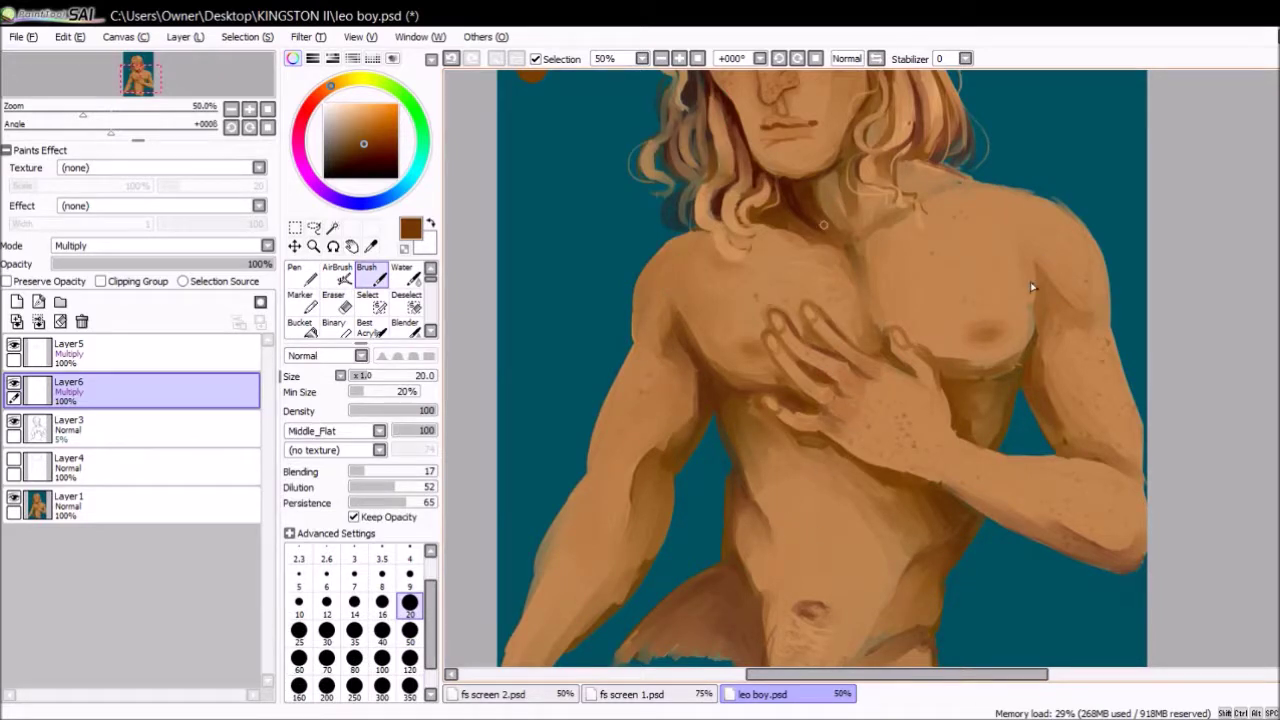
scroll(1110, 460, down, 3)
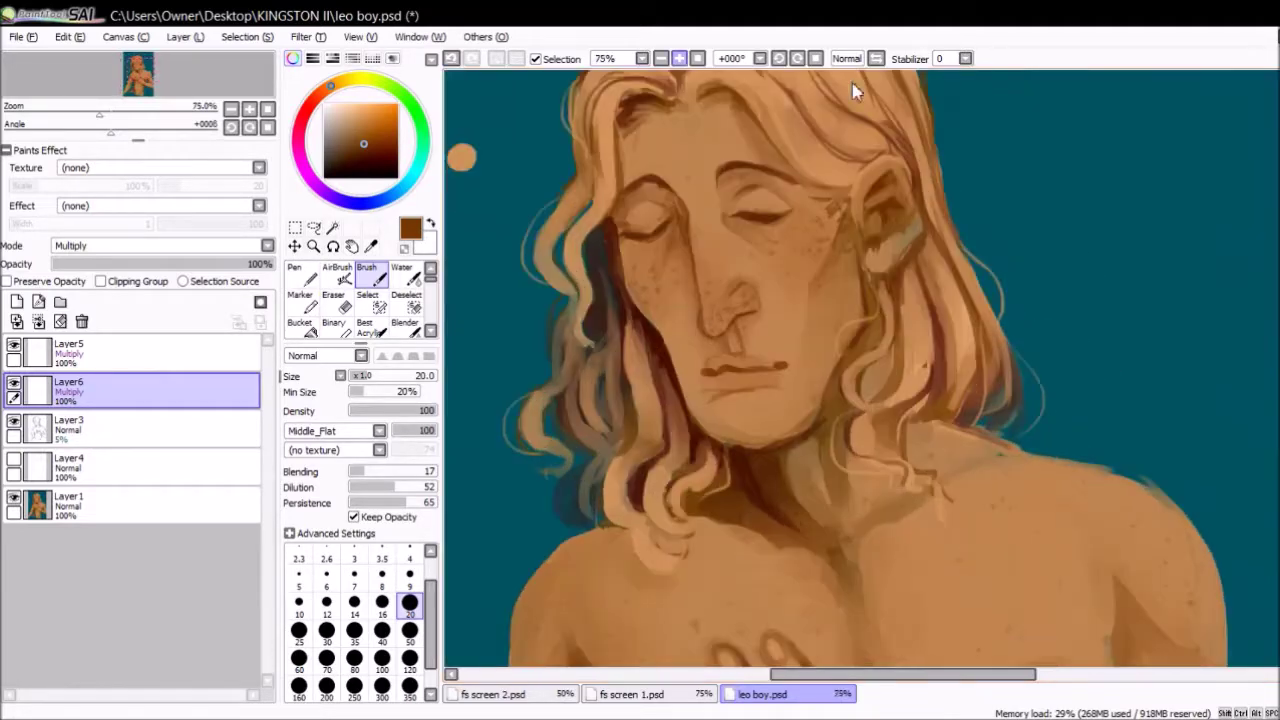
- Paint brown stubble along the jaw, chin and upper lip on Layer1 with the Brush at size 7
click(150, 505)
click(409, 575)
key(bracketleft)
key(bracketleft)
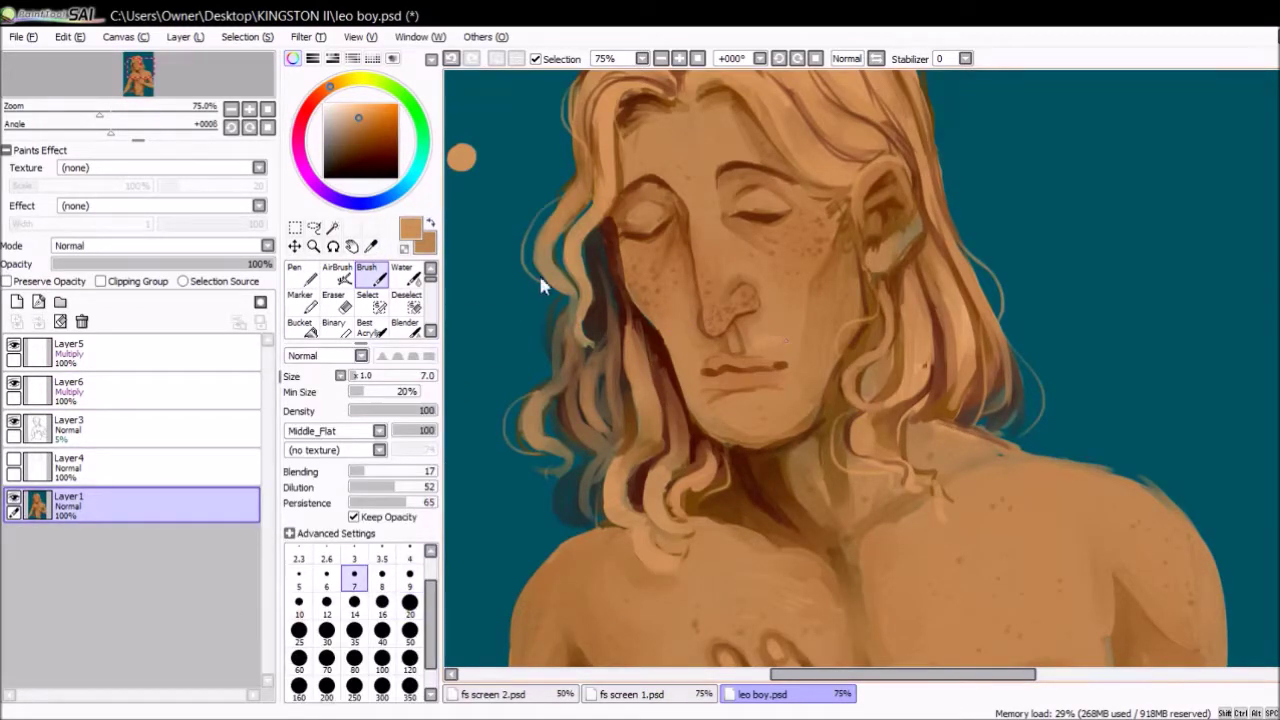
alt+click(908, 436)
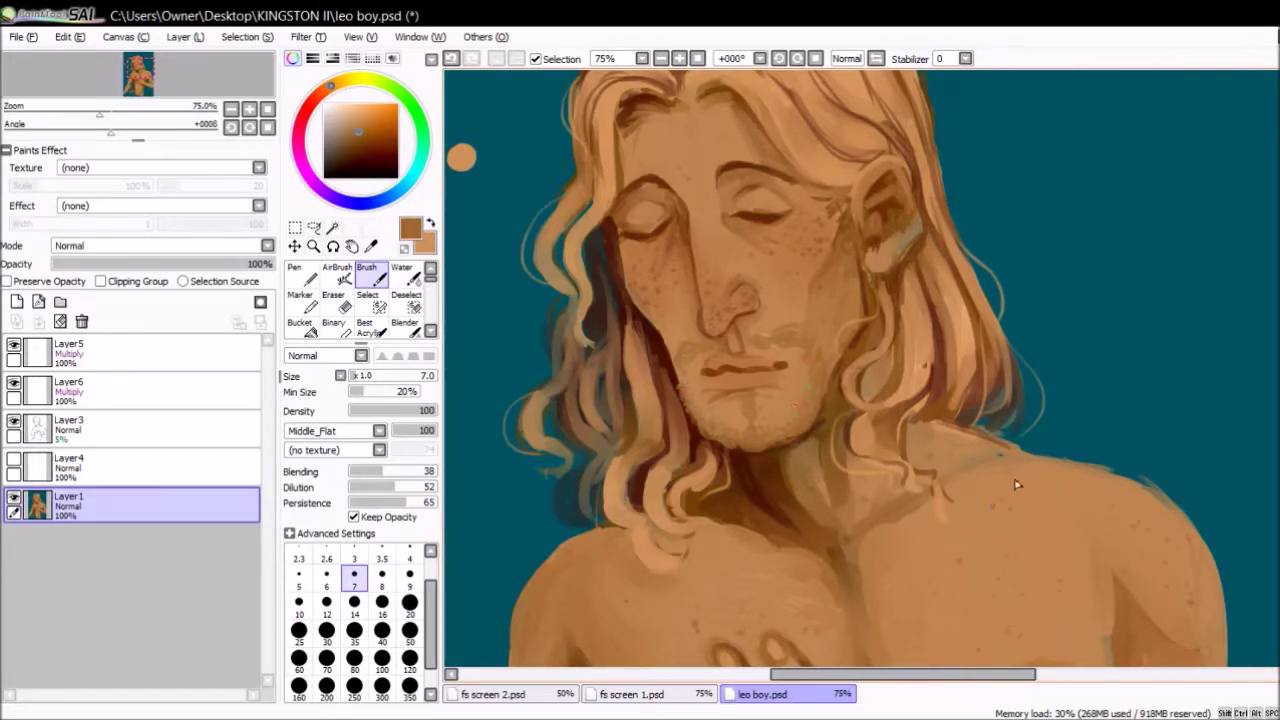
- Add light tan hairs to the beard and moustache with the Brush at size 7 and blending 12, and save the file
alt+click(843, 171)
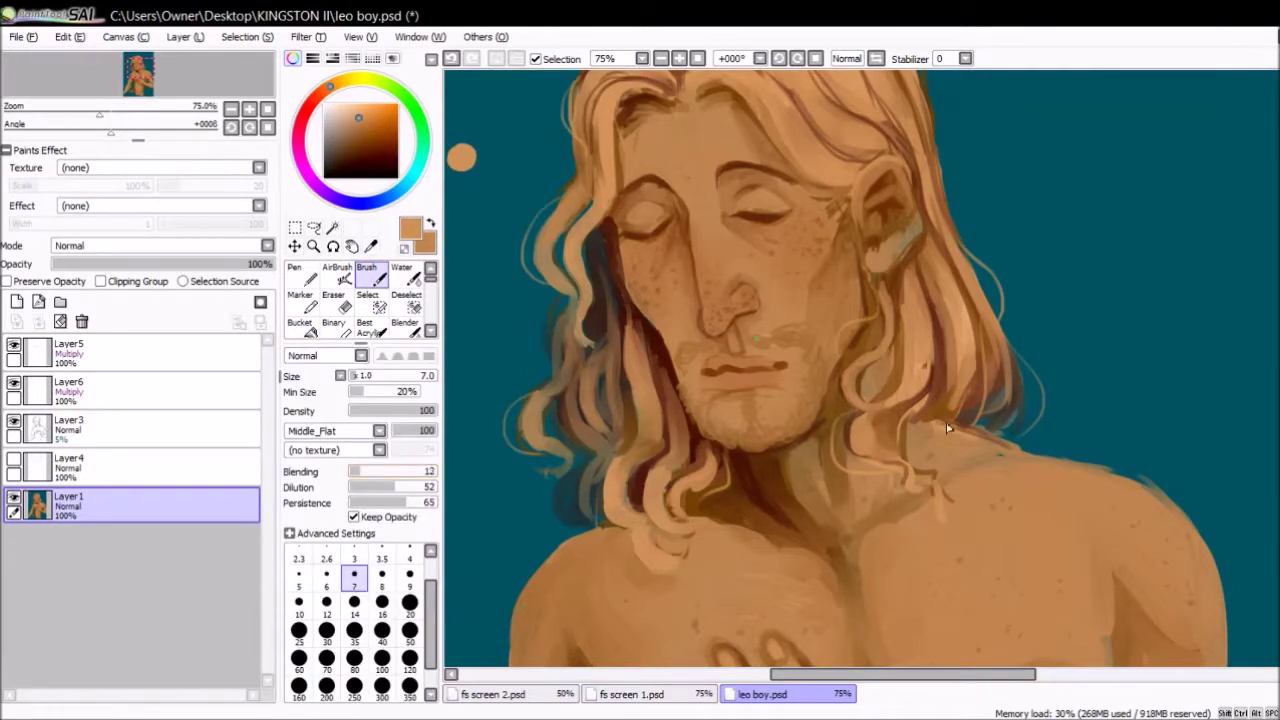
mouse_move(931, 486)
mouse_down()
mouse_move(943, 563)
mouse_move(997, 543)
mouse_move(1034, 462)
mouse_move(900, 520)
mouse_move(903, 541)
mouse_move(1011, 515)
mouse_move(873, 438)
mouse_up()
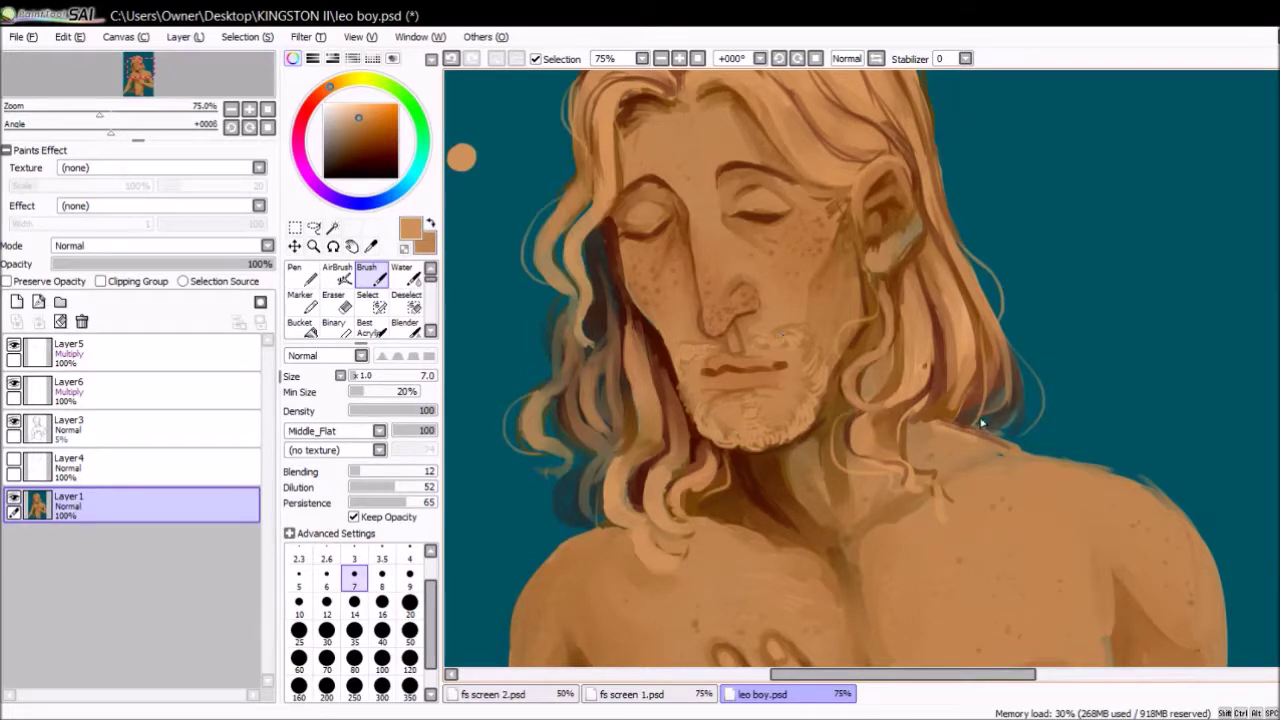
drag(1043, 268, 1062, 347)
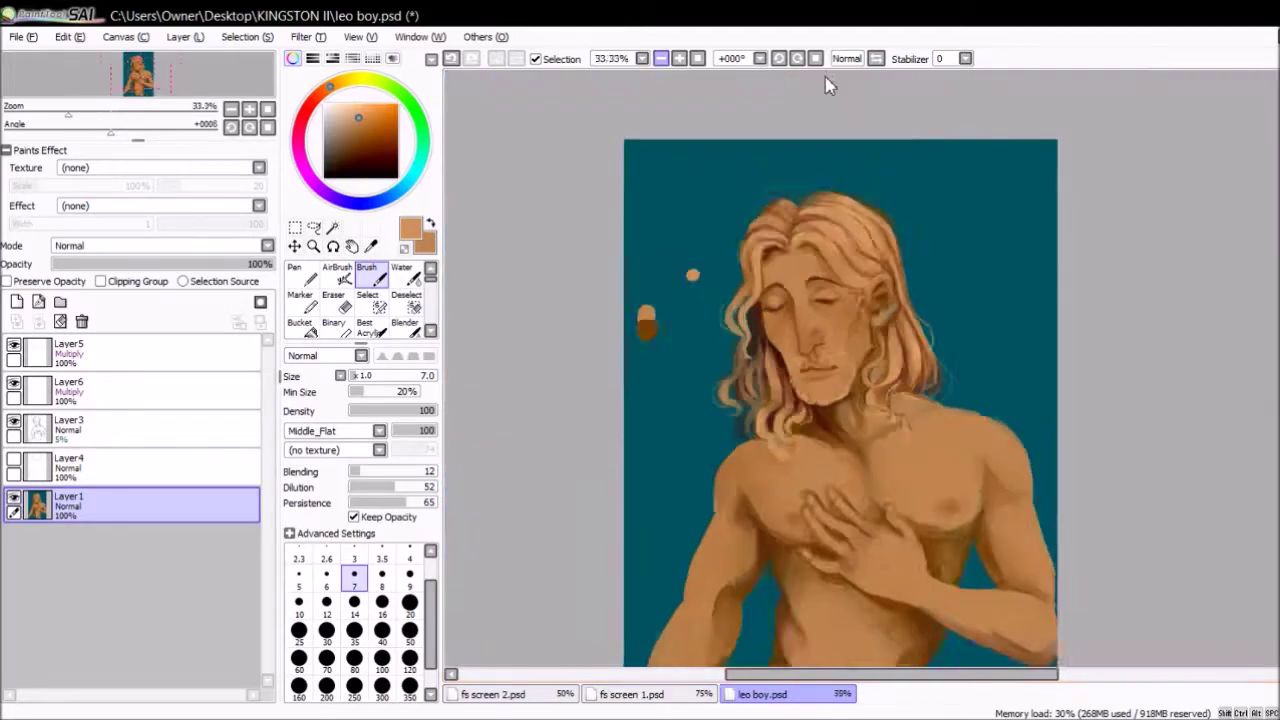
key(ctrl+s)
- Paint lashes on both closed eyes and fine tan hairs beside the ear with the Brush at size 4, and save the file
key(bracketleft)
key(bracketleft)
key(bracketleft)
drag(736, 214, 758, 219)
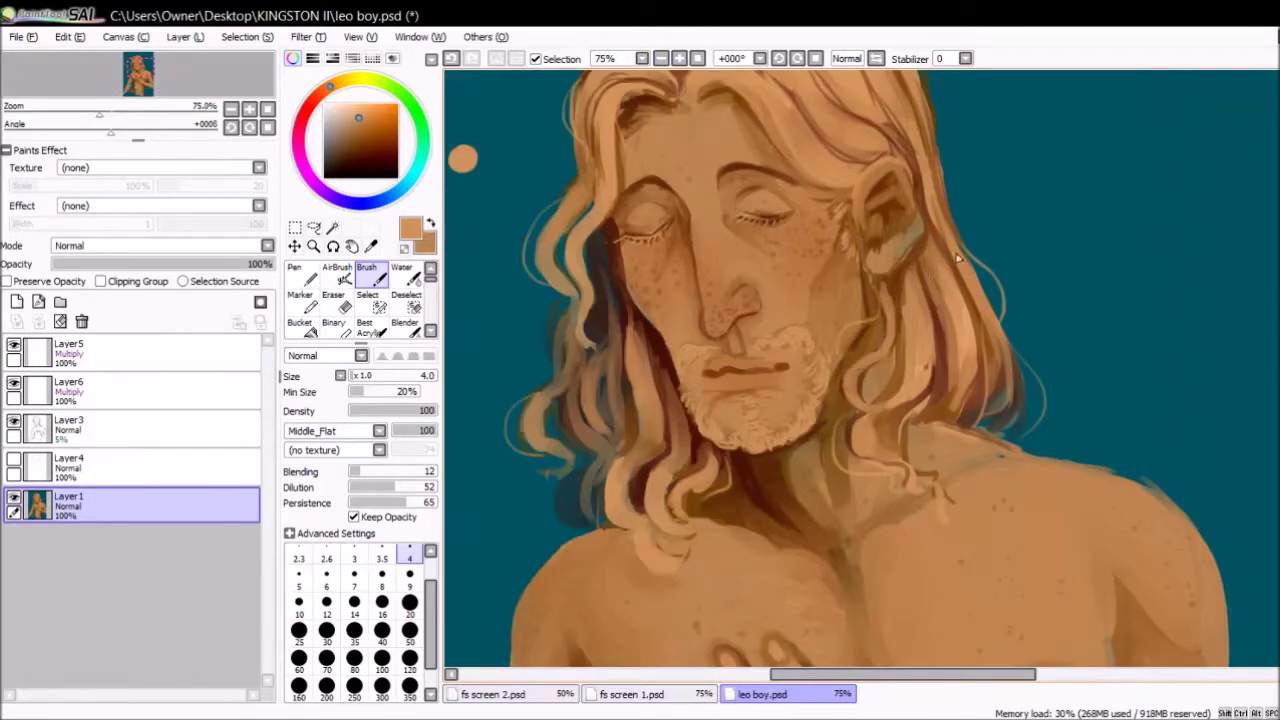
key(ctrl+s)
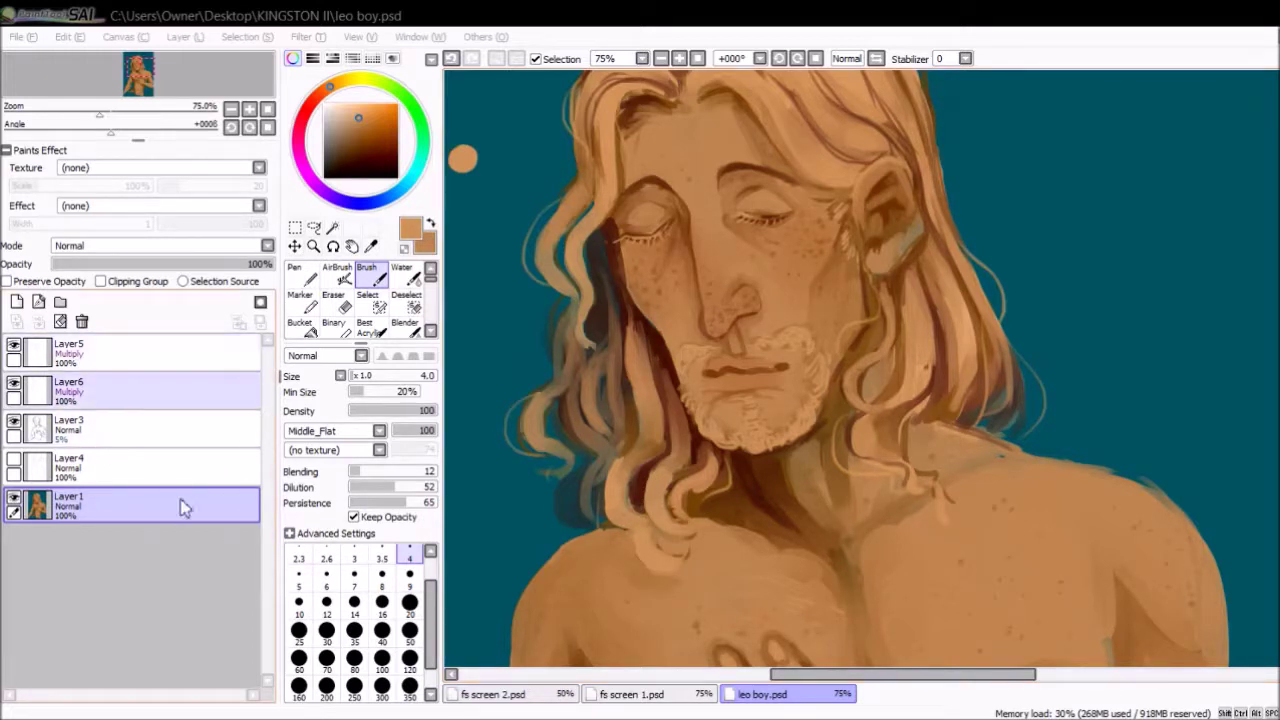
- Add a Multiply layer on top and shade the hairline, lower chest edge and neck-side curls in muted blue, Brush size 20, blending 47
key(ctrl+shift+n)
click(375, 202)
click(409, 602)
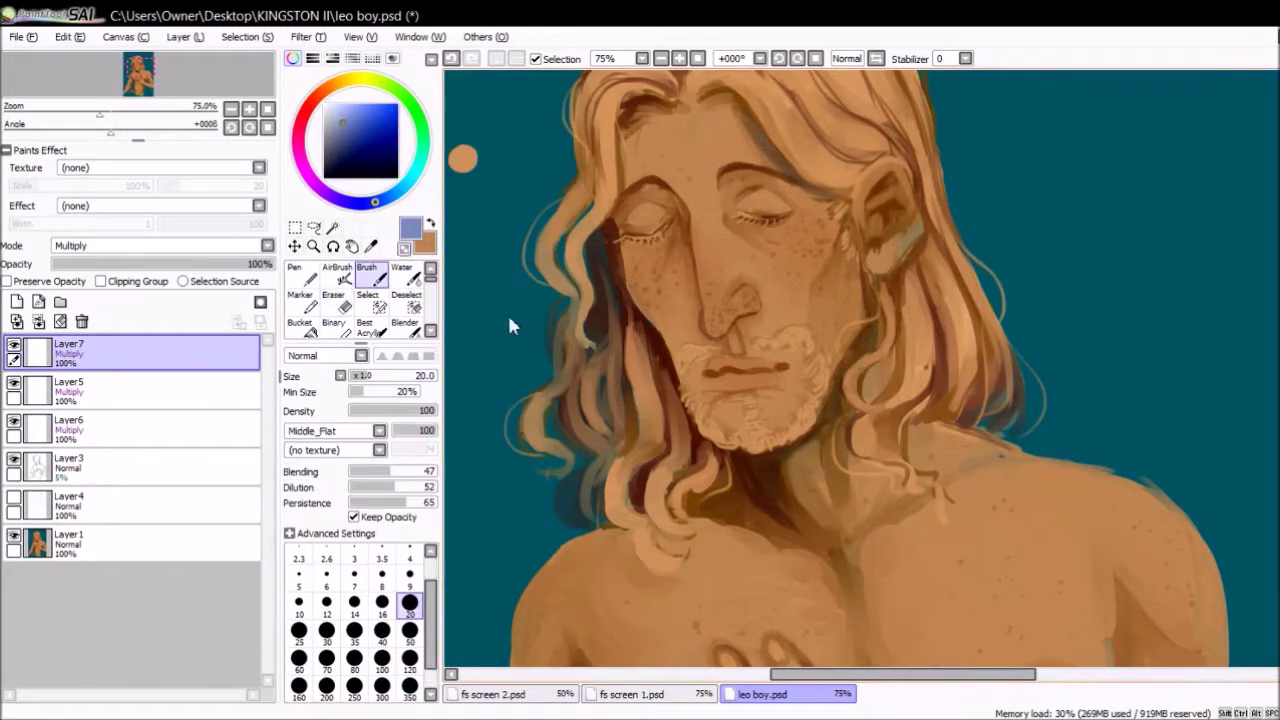
scroll(480, 363, down, 3)
drag(926, 453, 972, 494)
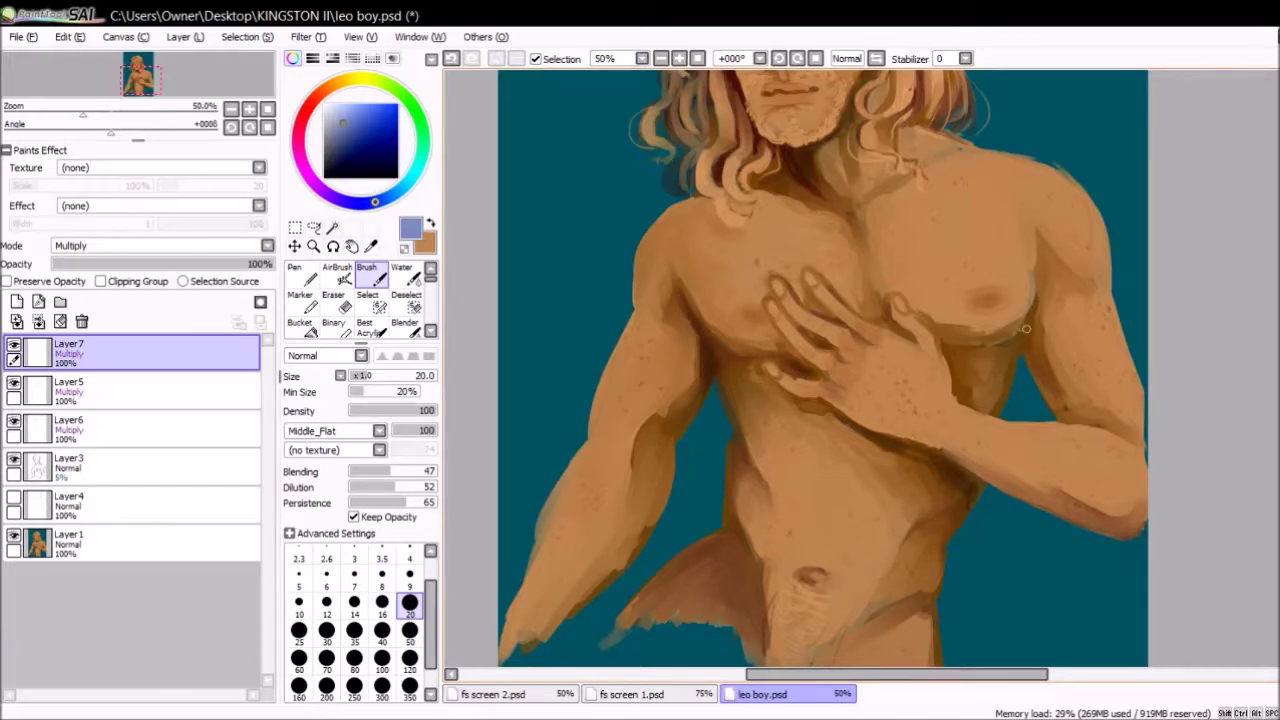
drag(1016, 326, 1018, 344)
scroll(860, 370, up, 3)
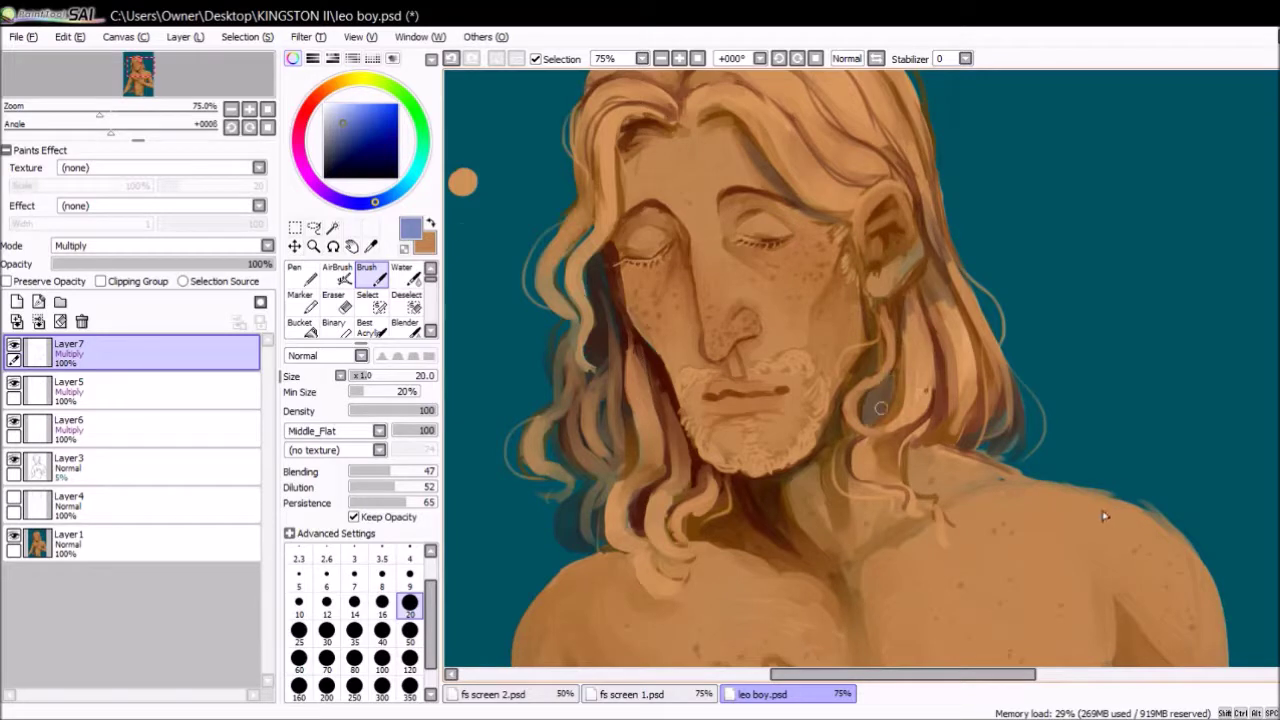
- Shade the curls beside the neck, the far eye socket and the nose's side, alternating muted blue and white at Brush size 30
alt+click(897, 296)
key(bracketright)
key(bracketright)
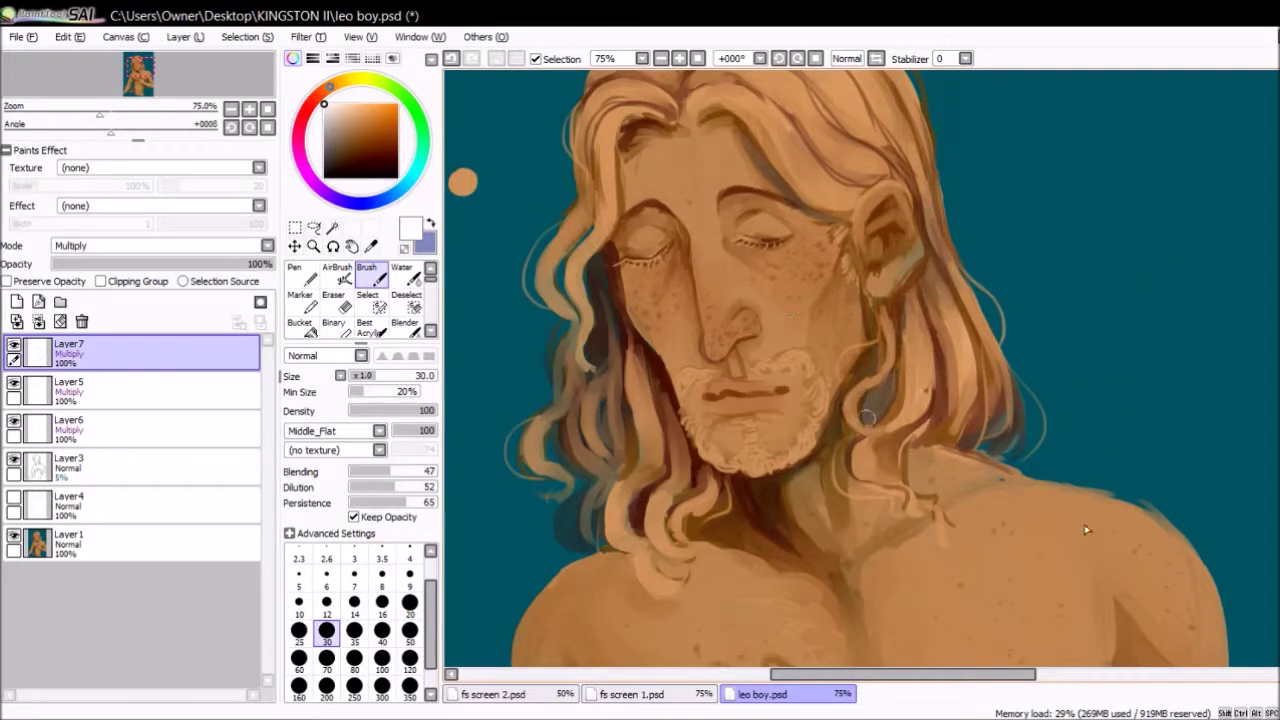
key(x)
key(x)
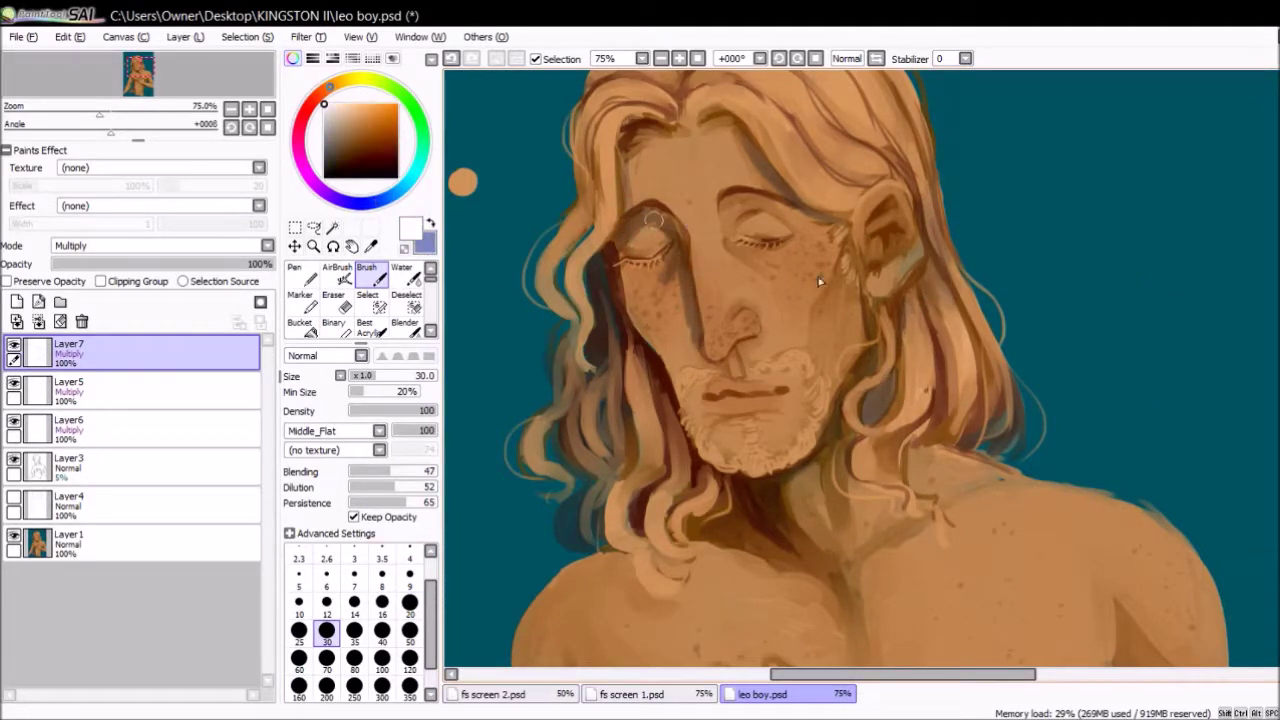
key(x)
key(x)
- Shade the hair above the ear and the far-side locks, alternating muted blue and white with the Brush at size 30
scroll(840, 82, down, 4)
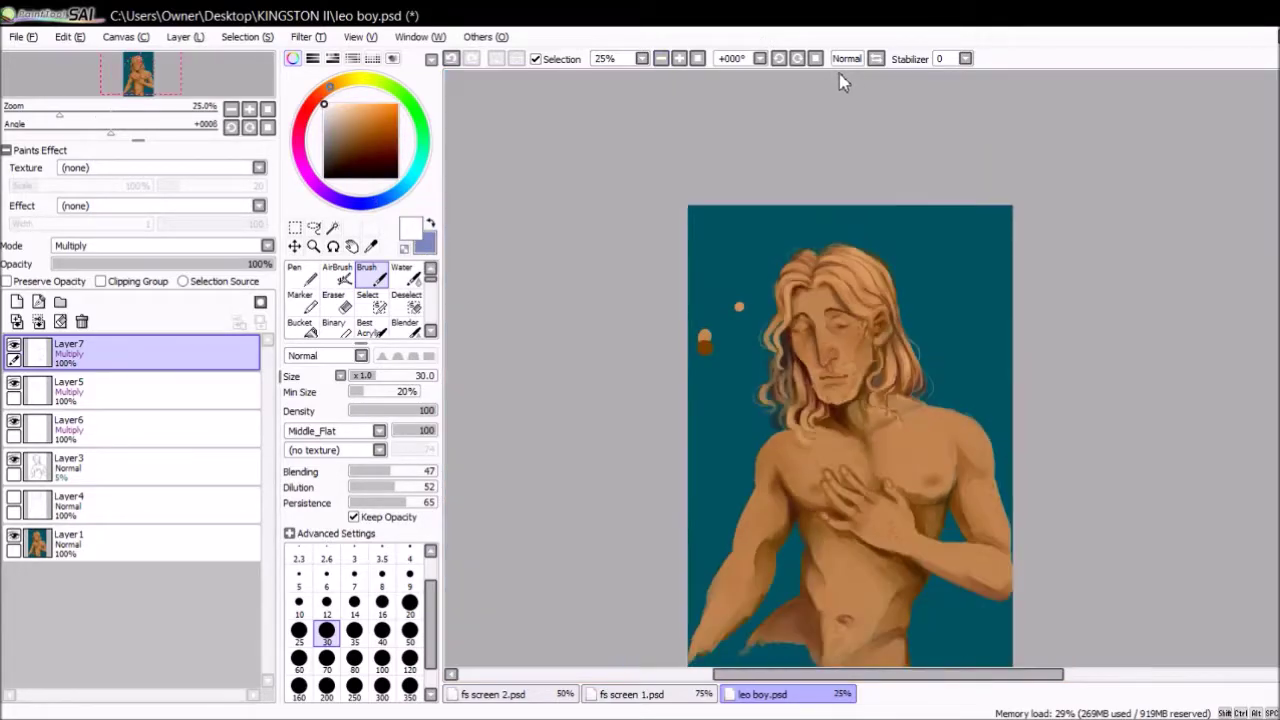
scroll(840, 82, up, 4)
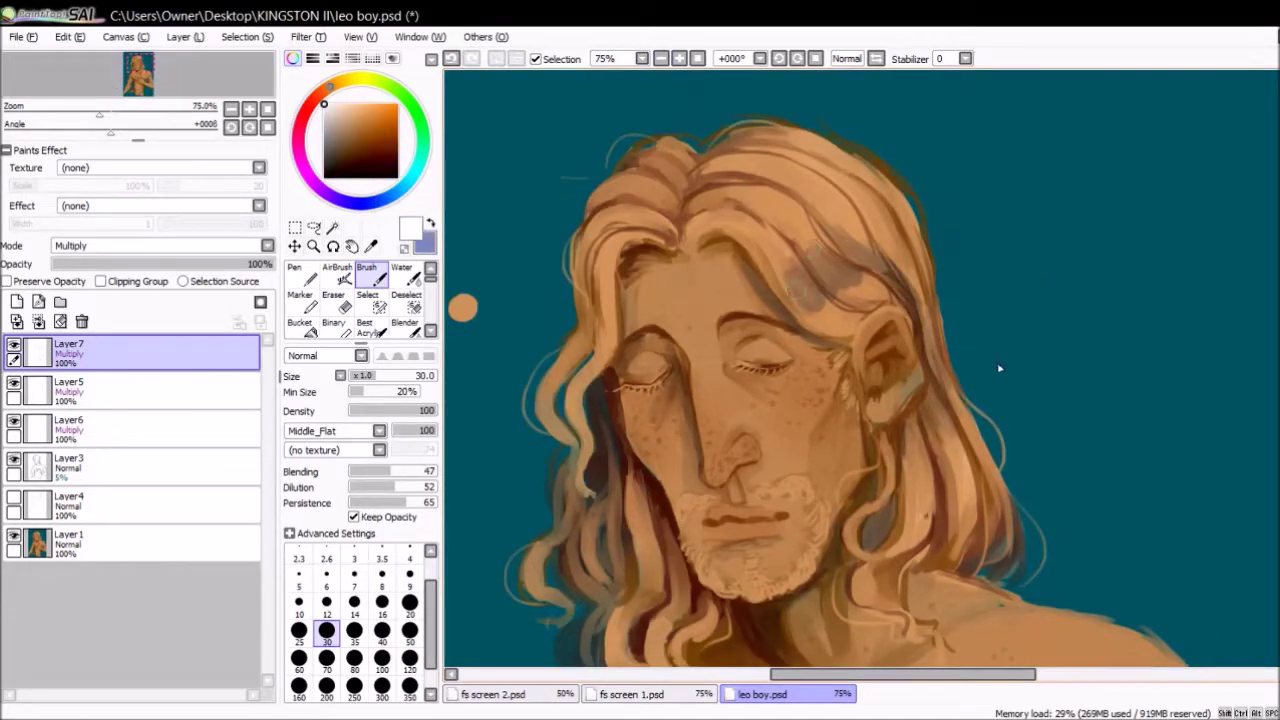
key(x)
key(x)
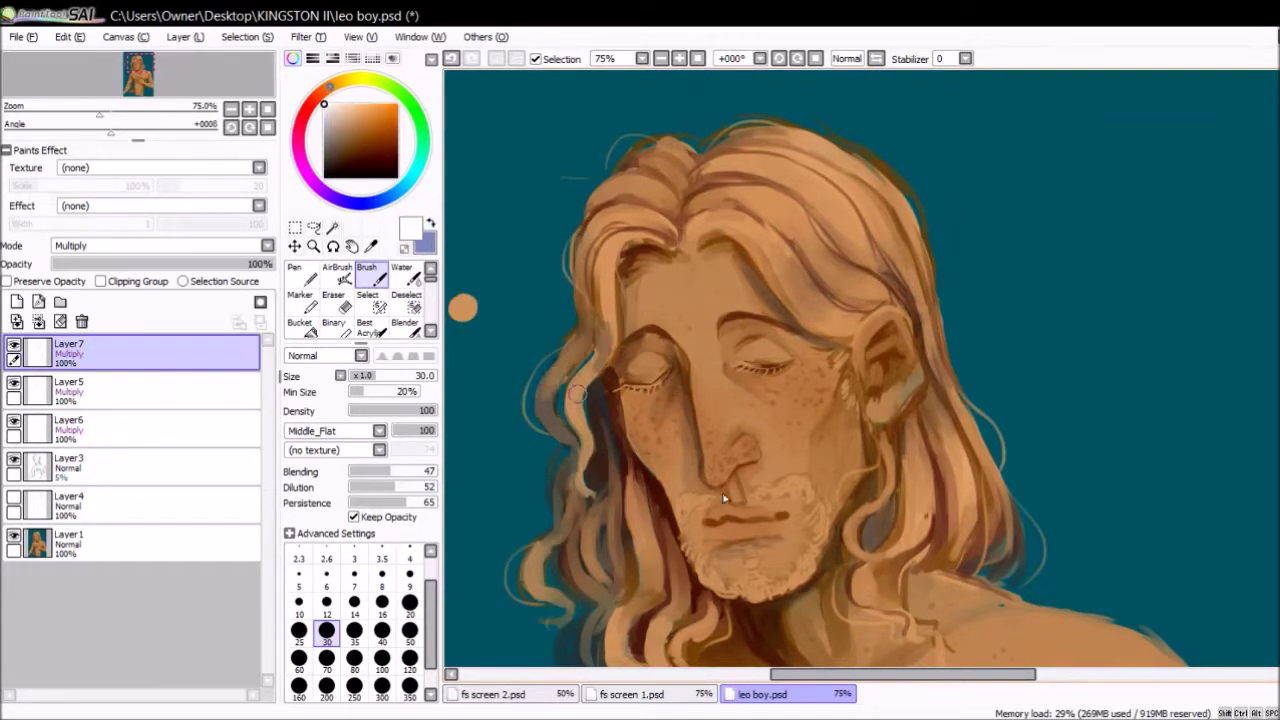
key(x)
key(x)
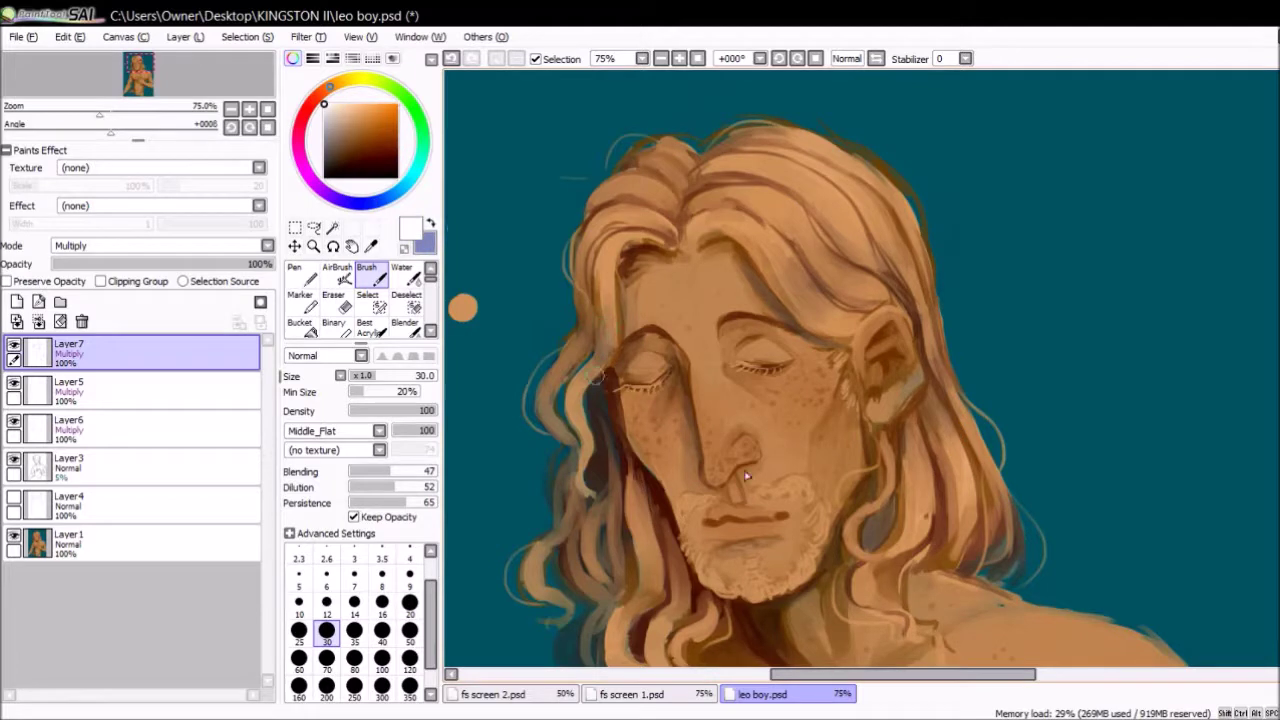
- Shade the lower curls on both sides of the neck, alternating muted blue and white with the Brush at size 30
scroll(600, 345, down, 3)
key(x)
key(x)
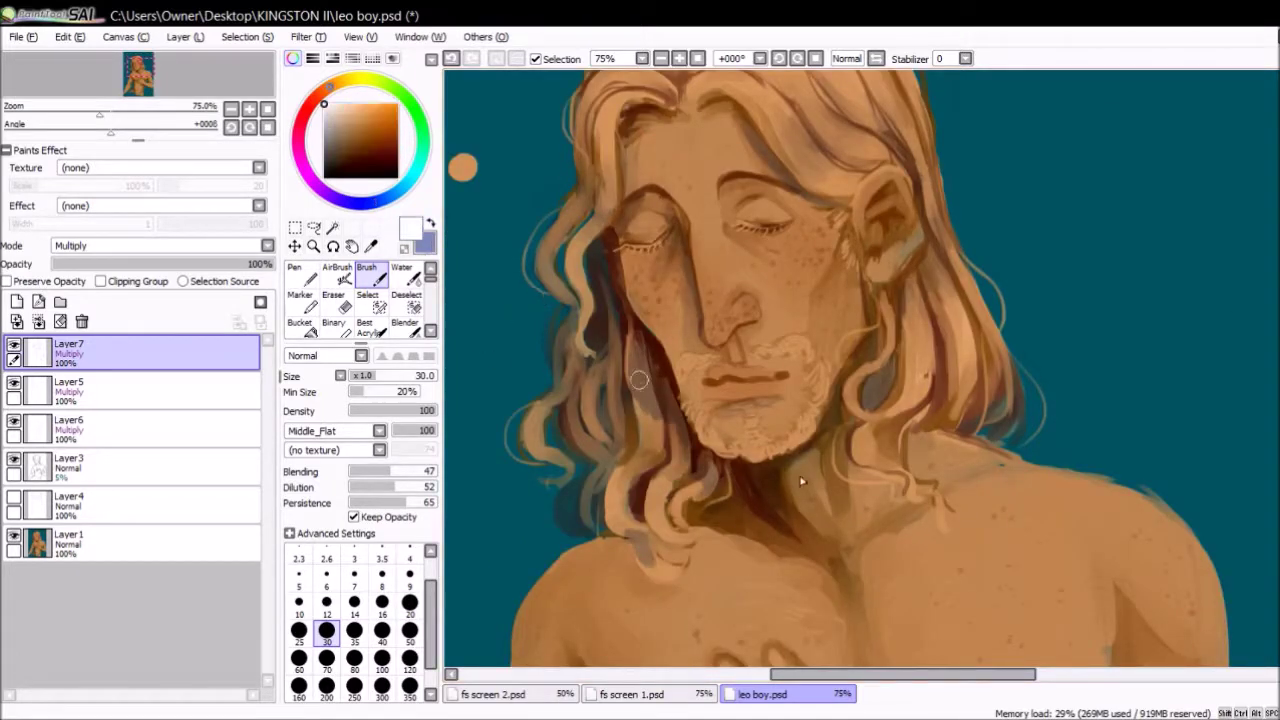
key(x)
drag(870, 420, 930, 515)
key(x)
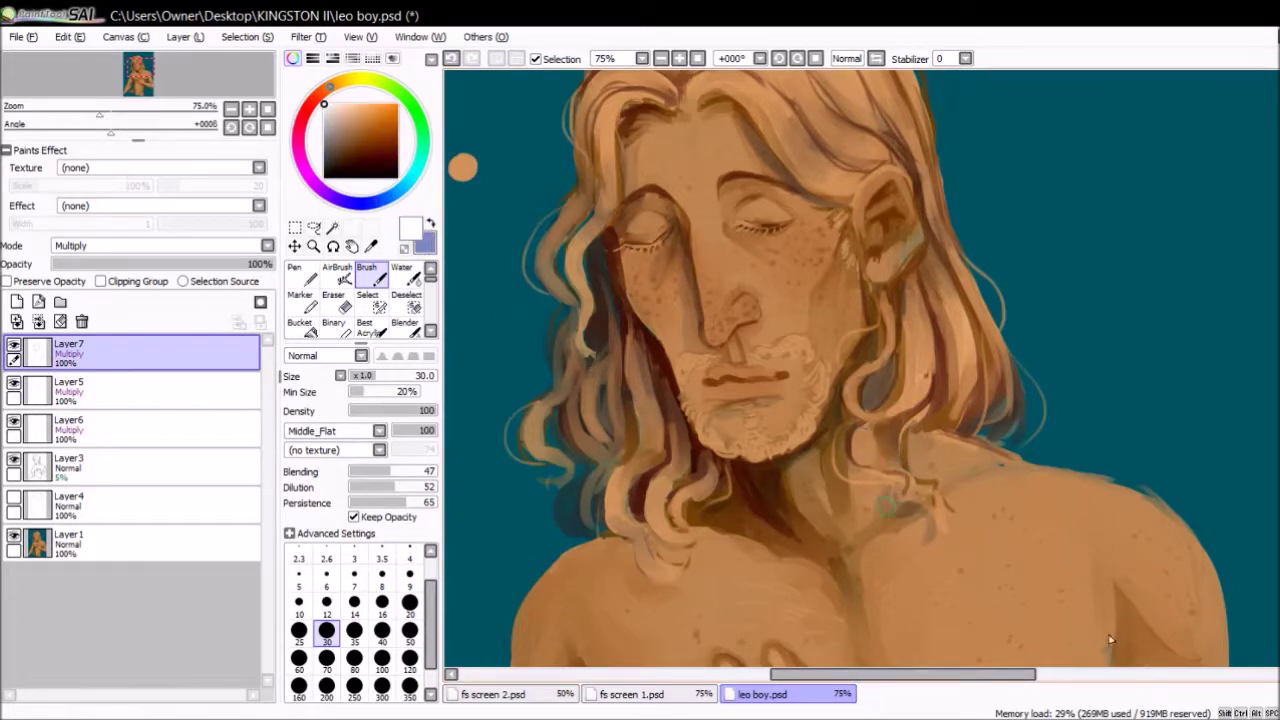
- Deepen the shadows on the neck and the curl ends in muted blue with smaller Brush sizes up to 20
key(x)
key(bracketleft)
key(bracketleft)
key(bracketleft)
key(bracketleft)
key(bracketleft)
key(bracketright)
key(bracketright)
key(bracketright)
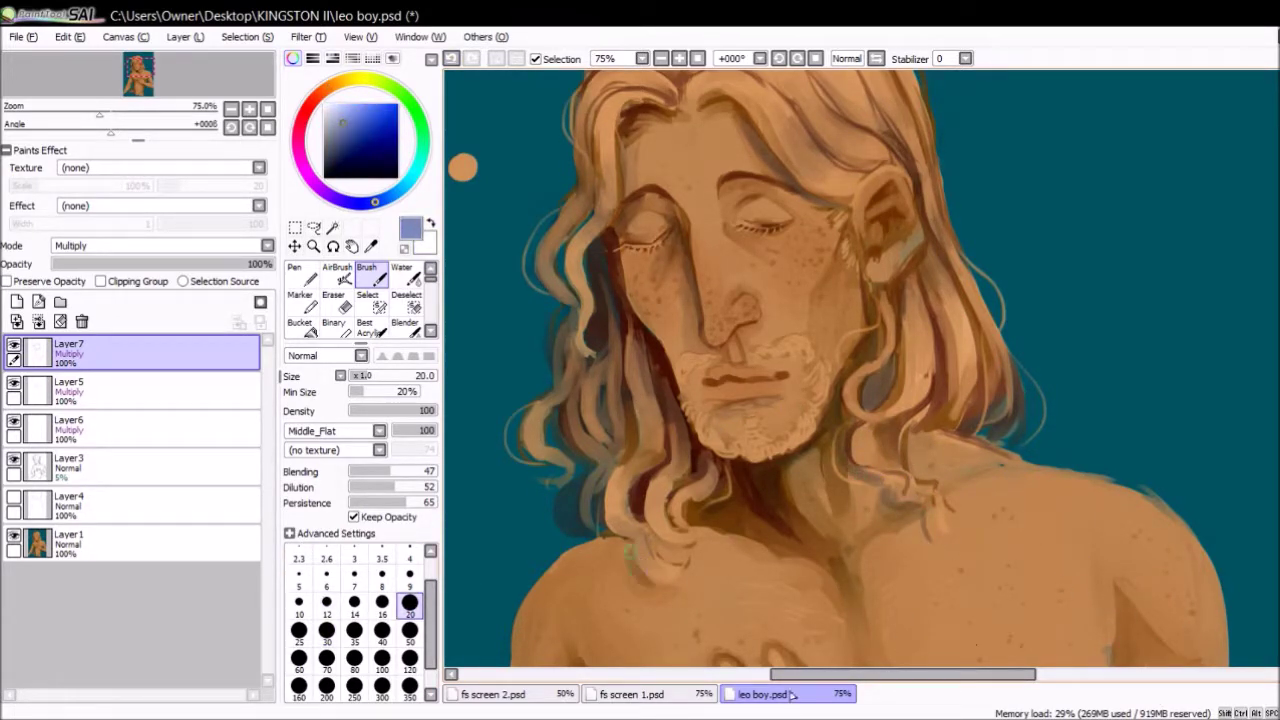
- Shade the curl ends resting on the shoulder in muted blue and soften them with white at Brush size 20
mouse_move(588, 524)
mouse_down()
mouse_move(646, 588)
mouse_move(666, 590)
mouse_up()
drag(652, 540, 686, 552)
key(x)
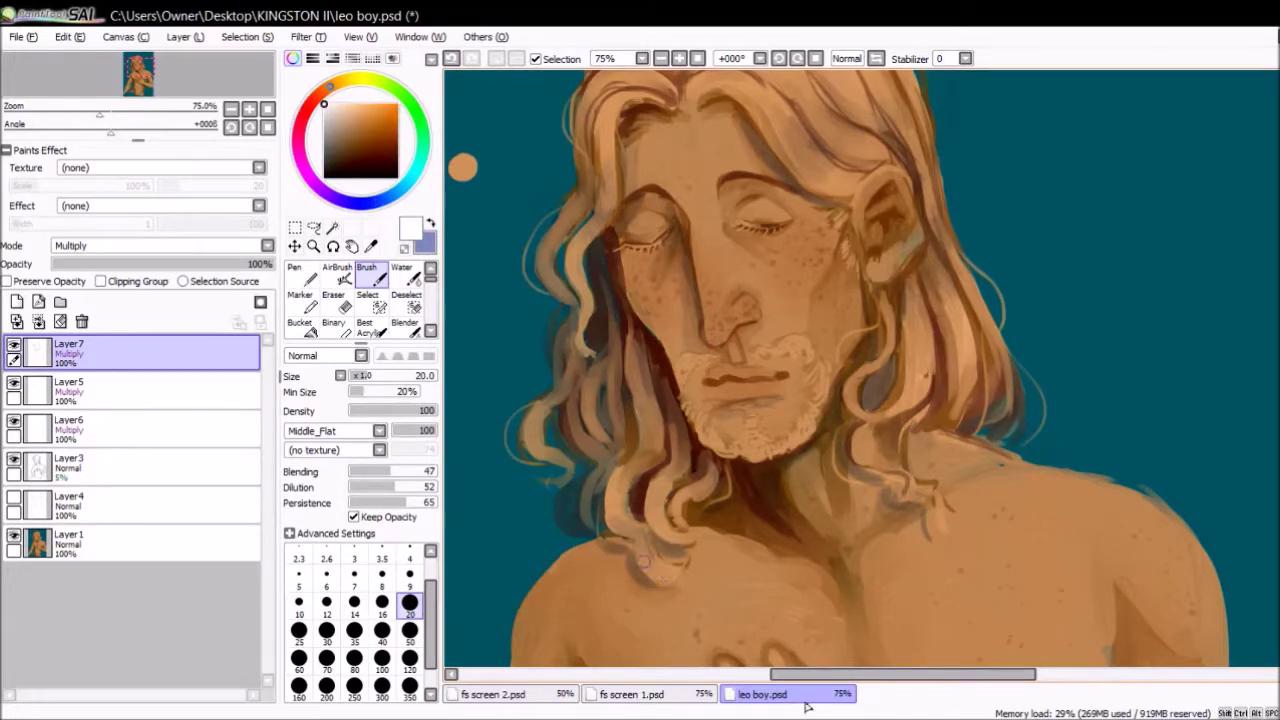
key(ctrl+minus)
key(ctrl+minus)
key(ctrl+plus)
key(ctrl+plus)
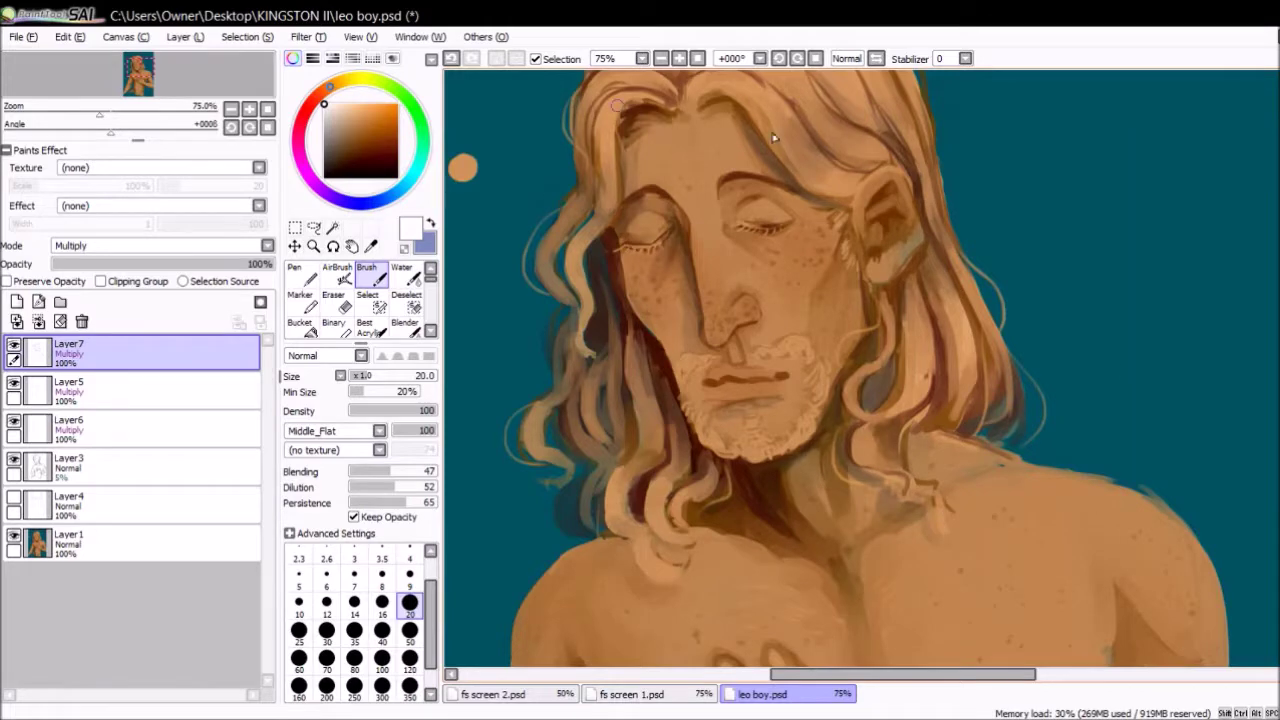
- Compare the portrait with Layer7's blue shading hidden and shown, both zoomed out and close up
key(ctrl+minus)
key(ctrl+minus)
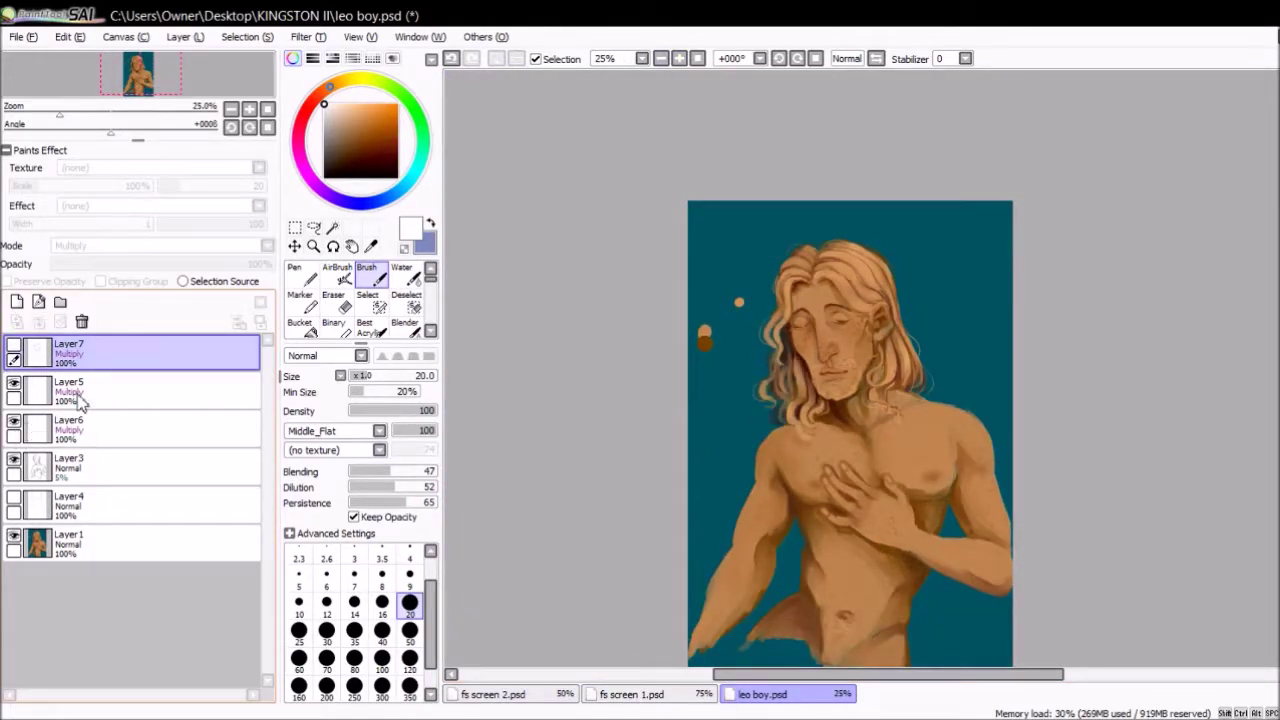
key(ctrl+plus)
key(ctrl+plus)
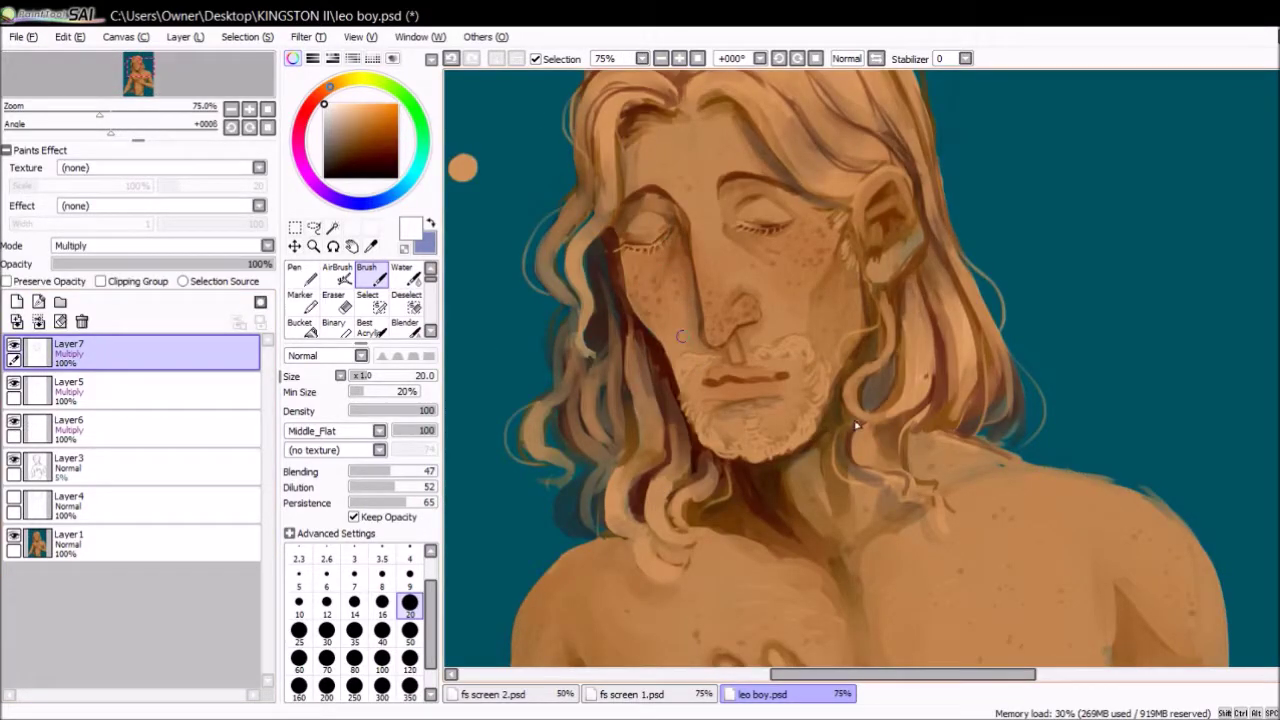
scroll(856, 425, up, 2)
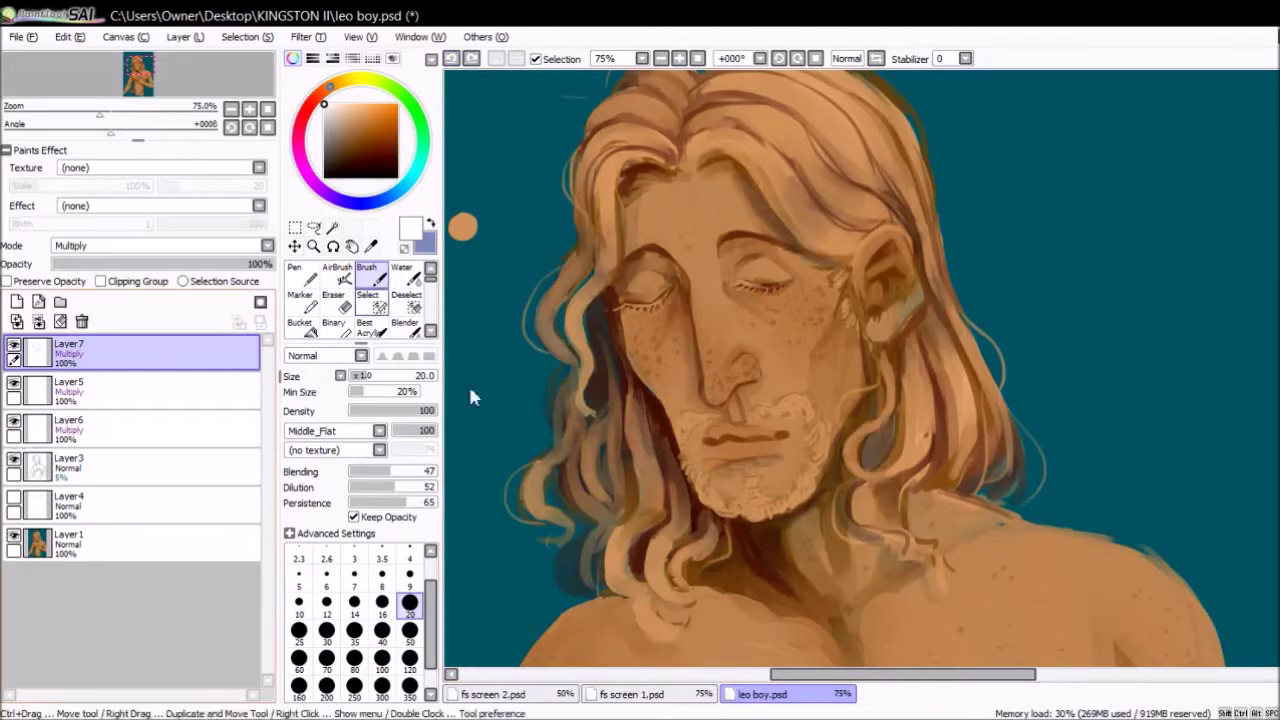
click(14, 345)
click(14, 345)
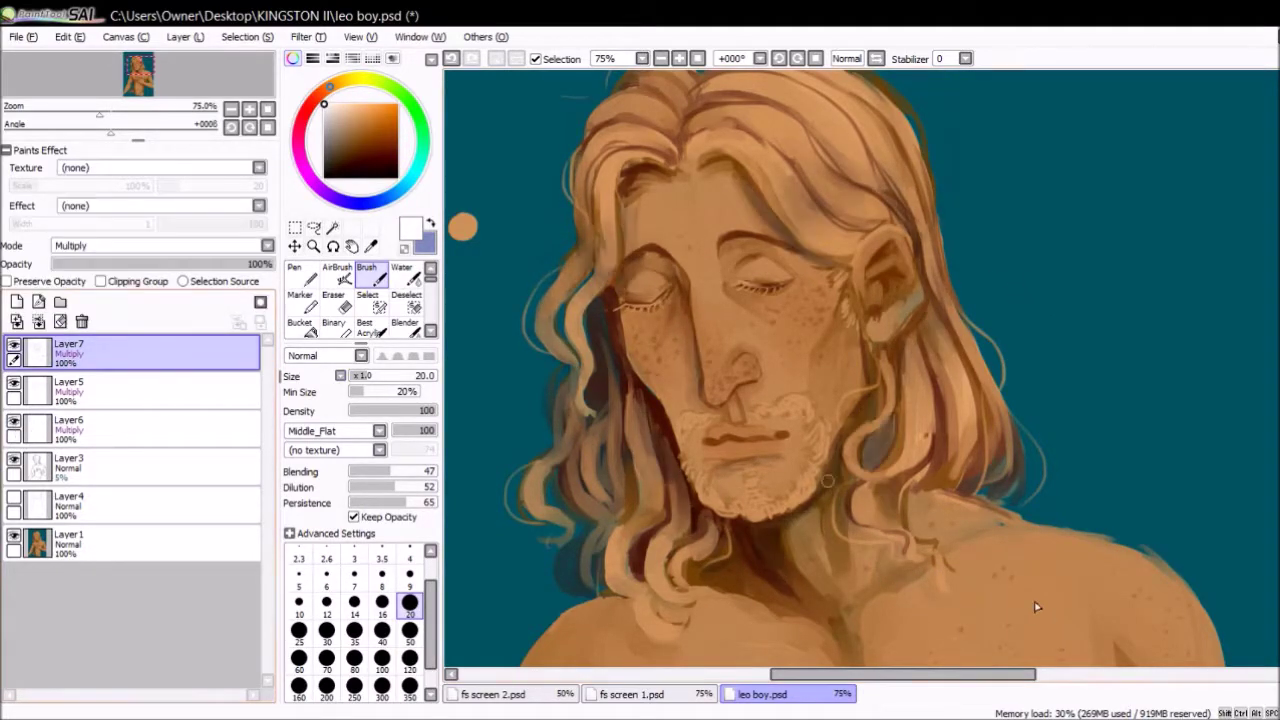
scroll(880, 150, down, 2)
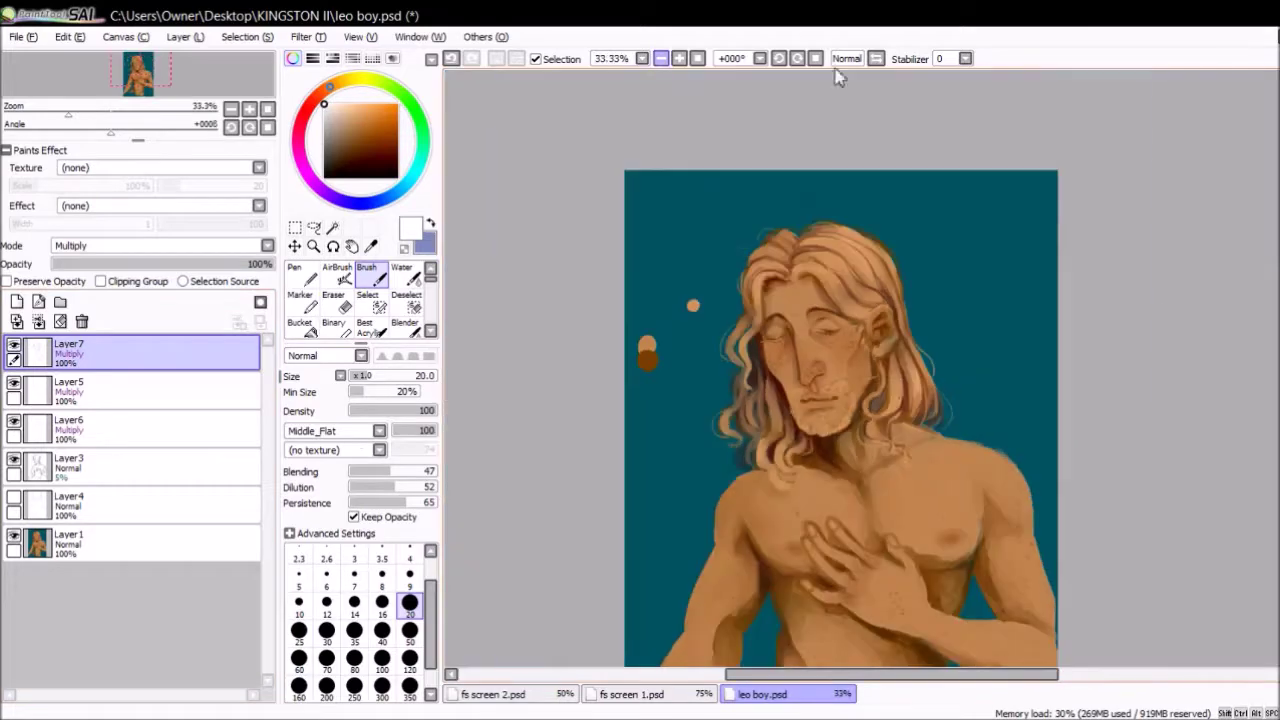
scroll(848, 82, up, 1)
scroll(848, 82, up, 1)
key(bracketright)
key(bracketright)
key(bracketright)
key(bracketright)
key(bracketright)
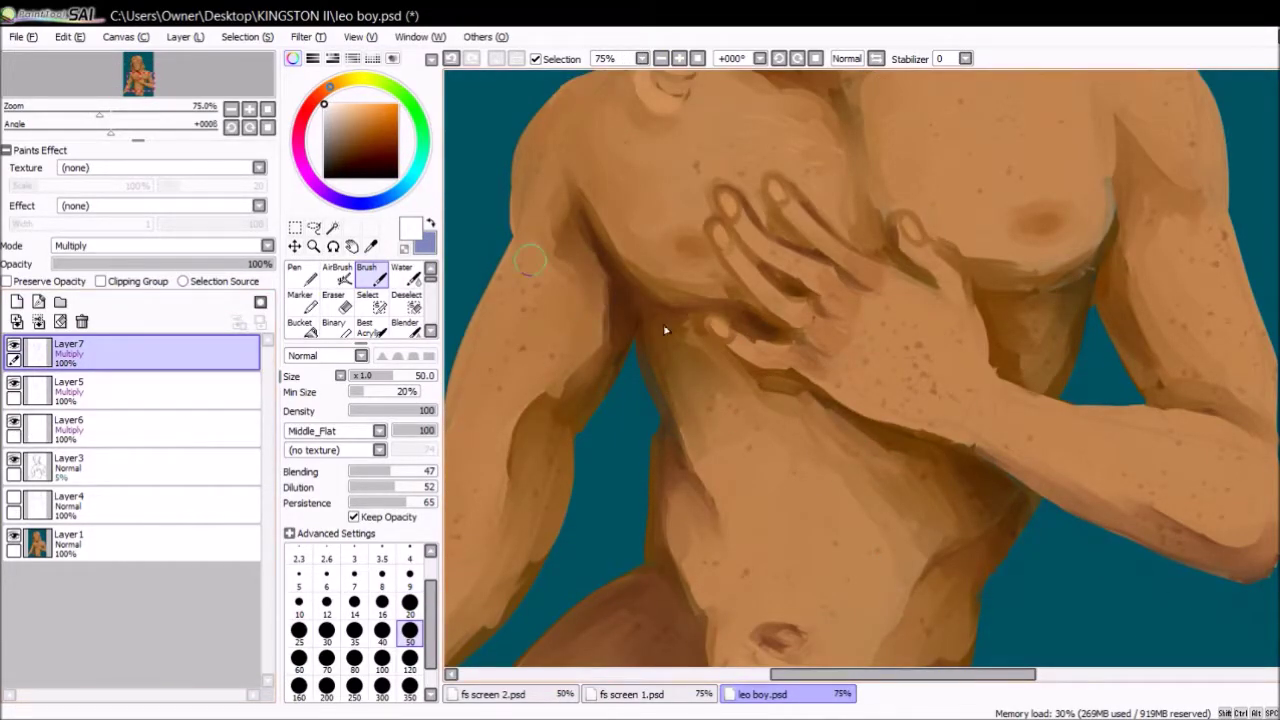
scroll(1176, 426, down, 2)
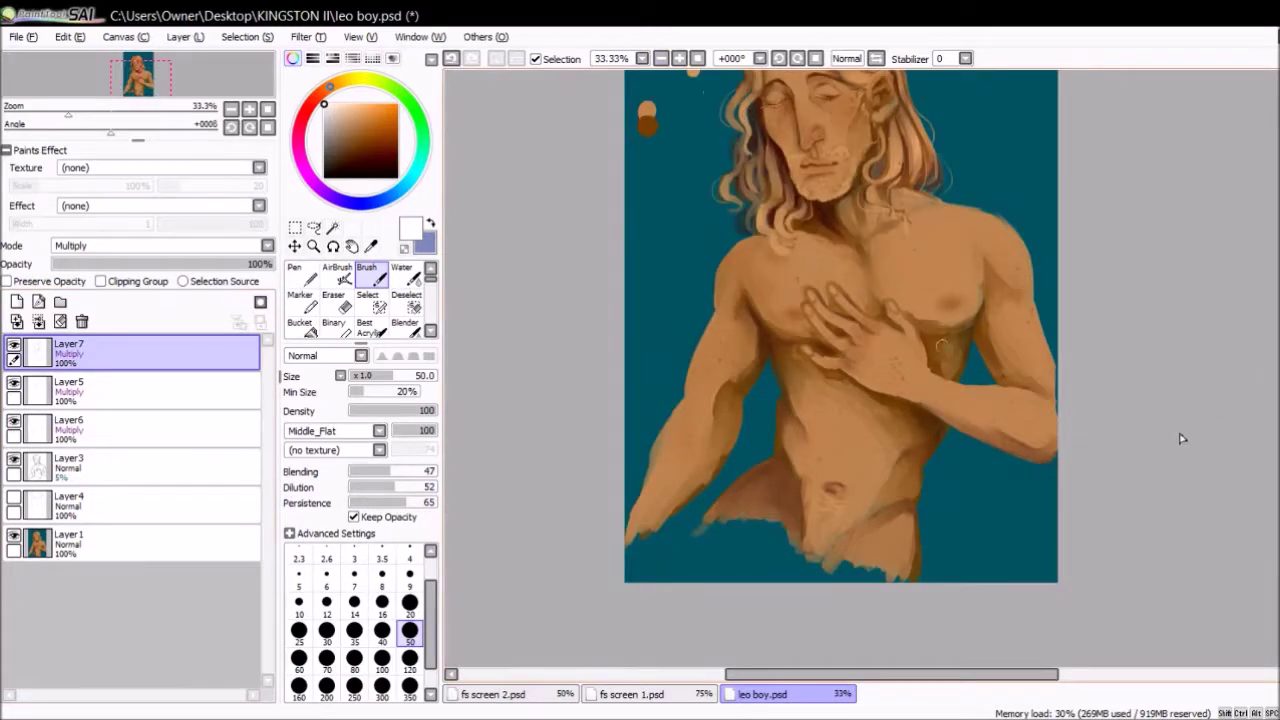
- Paint muted blue shadows along the lower edge of the hand and wrist on Layer7 with the Brush at size 20
scroll(850, 370, up, 2)
key(x)
key(bracketleft)
key(bracketleft)
key(bracketleft)
key(bracketleft)
key(bracketleft)
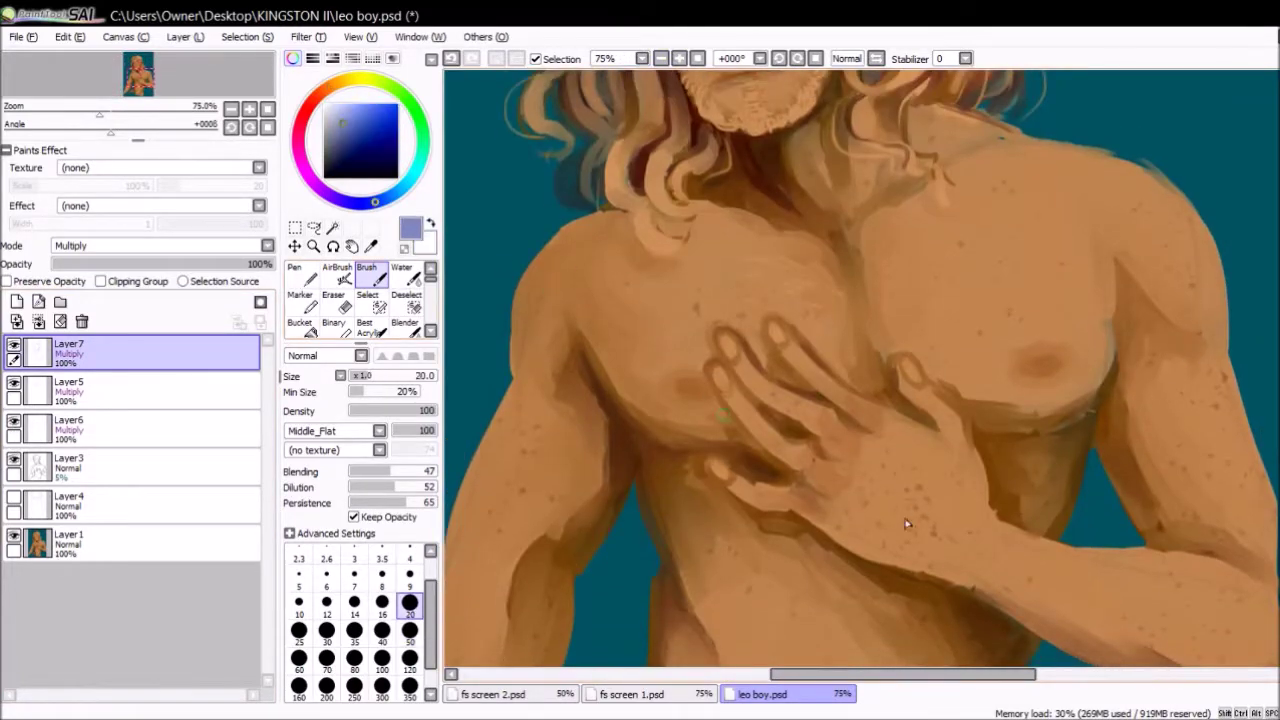
drag(812, 520, 1032, 618)
drag(986, 578, 1038, 615)
- Soften the blue shadows under the hand, forearm and chest with white at Brush size 30
key(x)
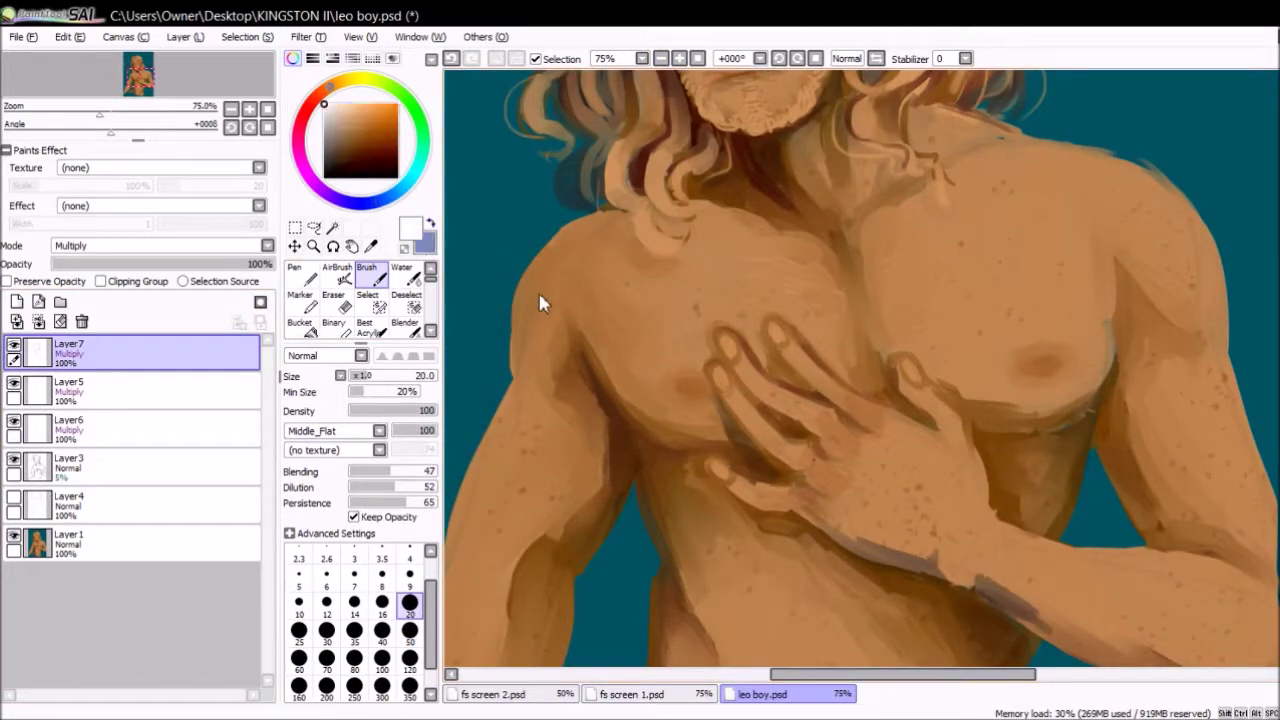
key(bracketright)
mouse_move(924, 541)
mouse_down()
mouse_move(879, 544)
mouse_move(825, 530)
mouse_up()
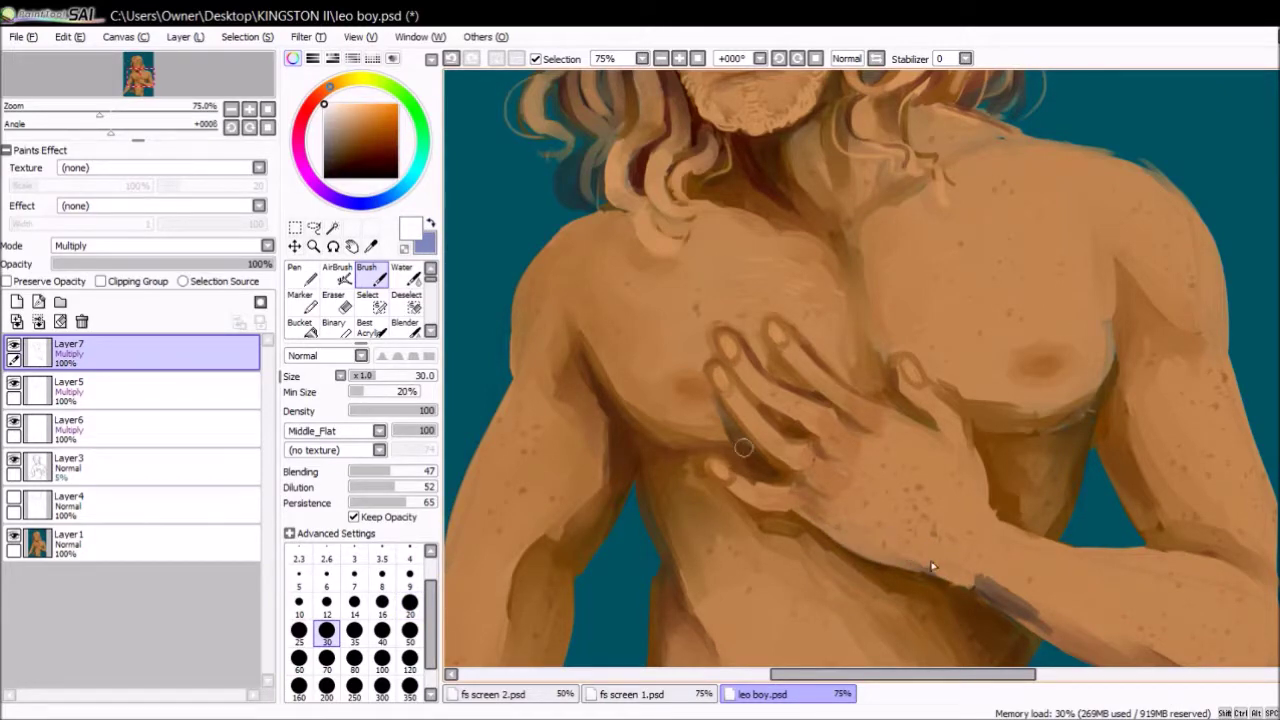
scroll(899, 487, down, 3)
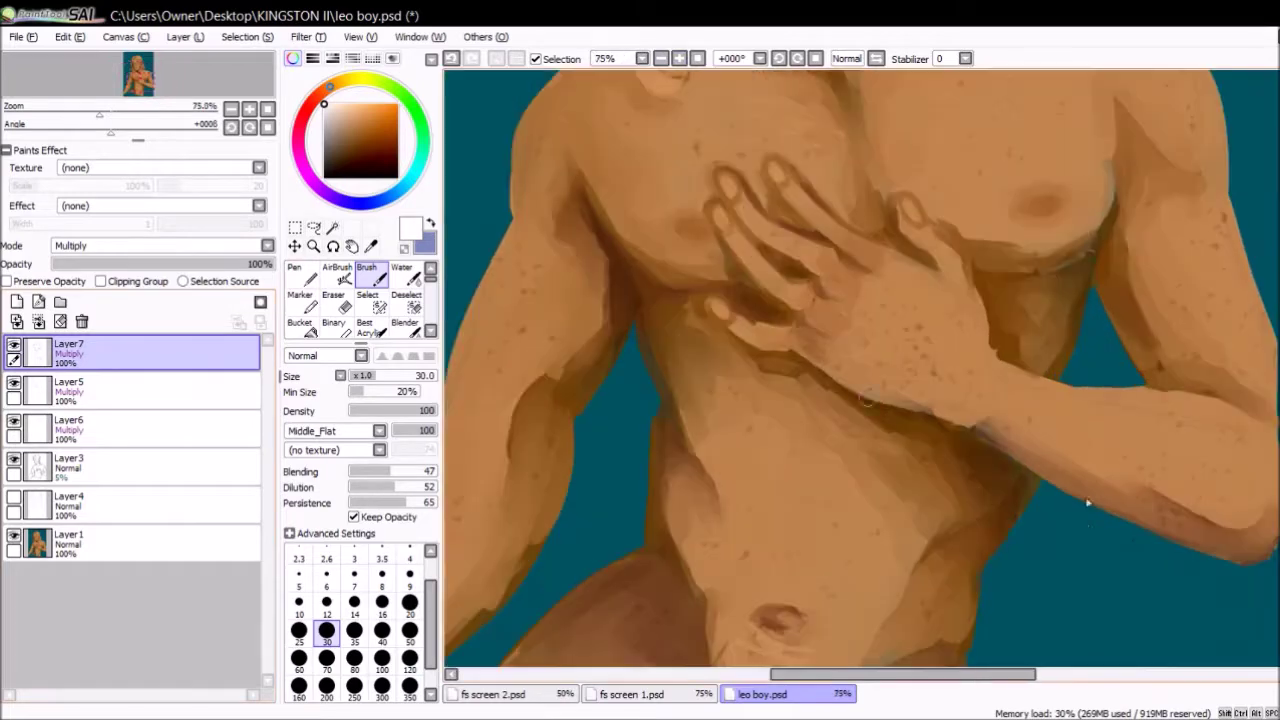
drag(1070, 262, 1108, 236)
scroll(1049, 171, down, 2)
scroll(503, 300, up, 1)
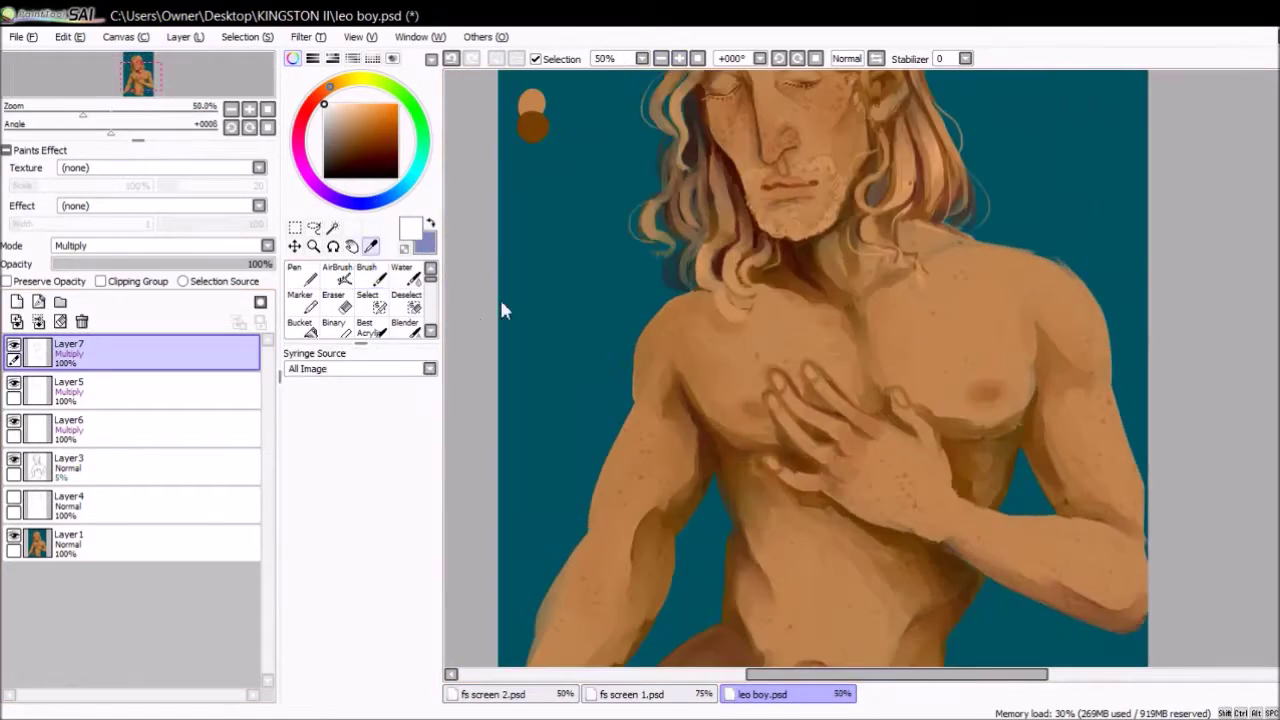
- Sample the teal background colour and clean up the edge of the lowered forearm with the Eraser at size 20
click(130, 543)
alt+click(510, 597)
key(bracketleft)
key(bracketleft)
scroll(889, 489, down, 2)
drag(638, 530, 620, 552)
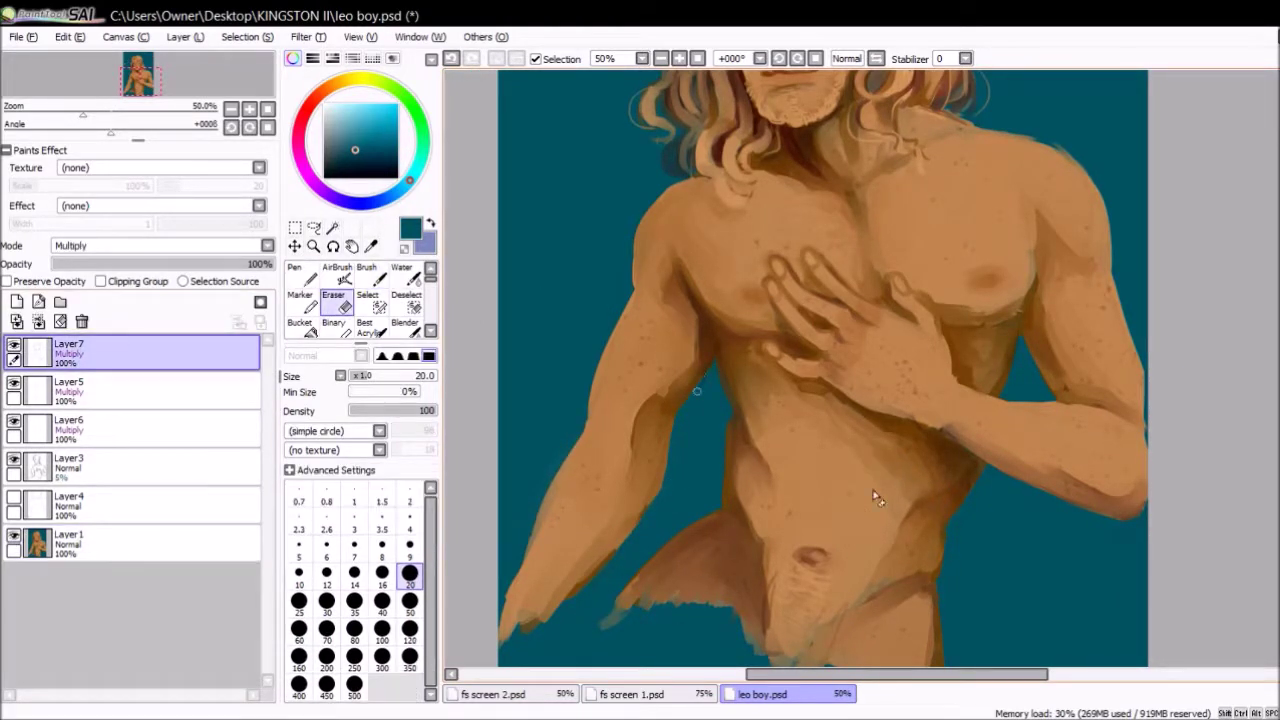
- Try to move the bent arm on Layer1 slightly inward using a lasso selection and Free Deform
scroll(820, 370, up, 2)
key(ctrl+minus)
click(313, 227)
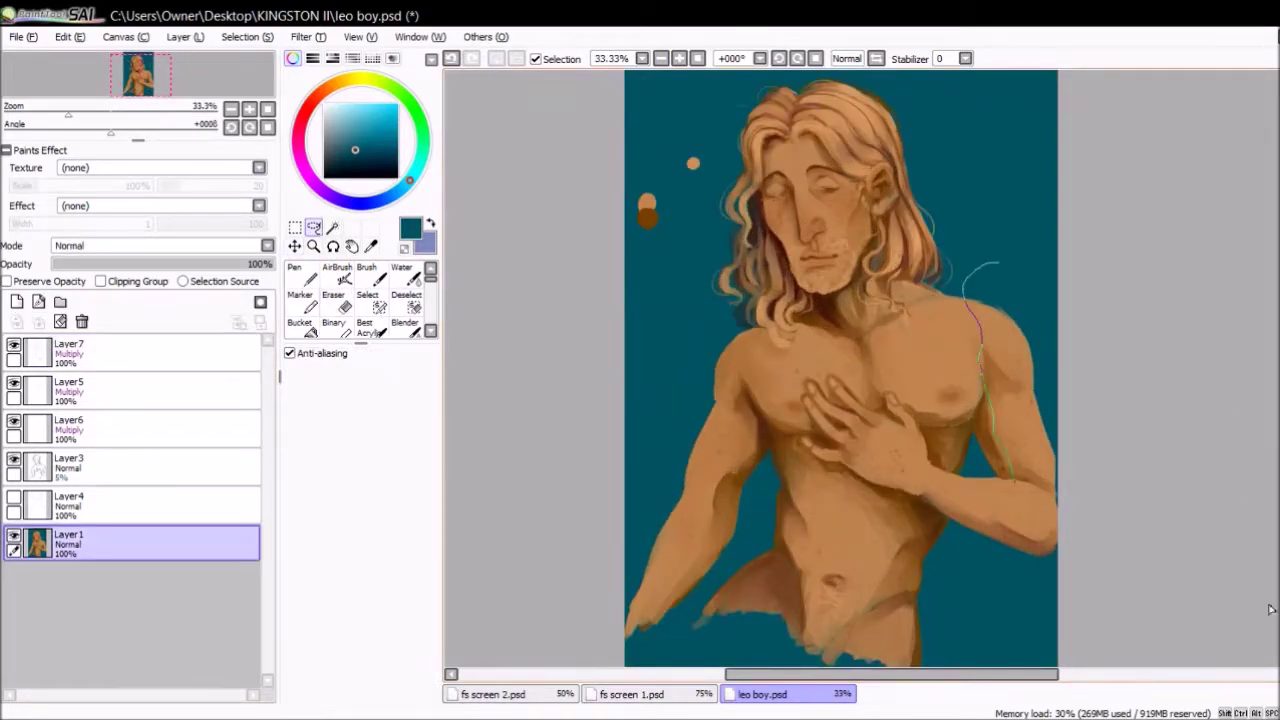
key(ctrl+t)
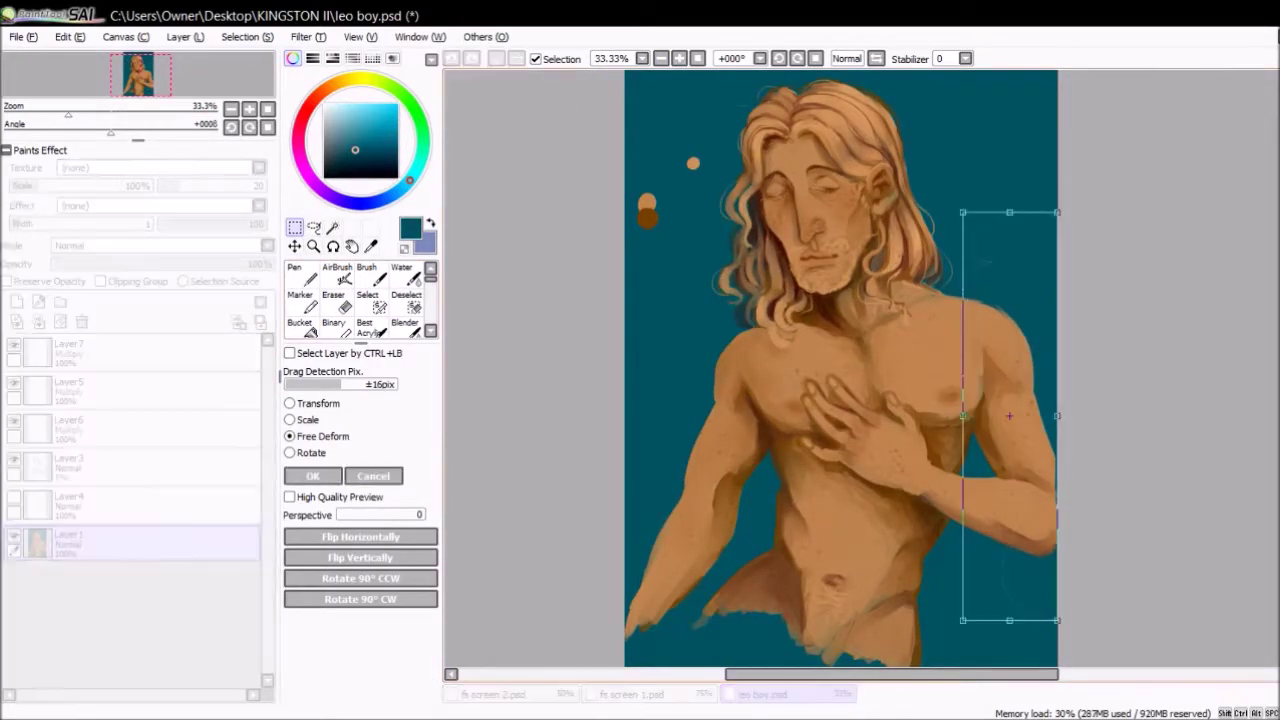
click(313, 475)
click(295, 272)
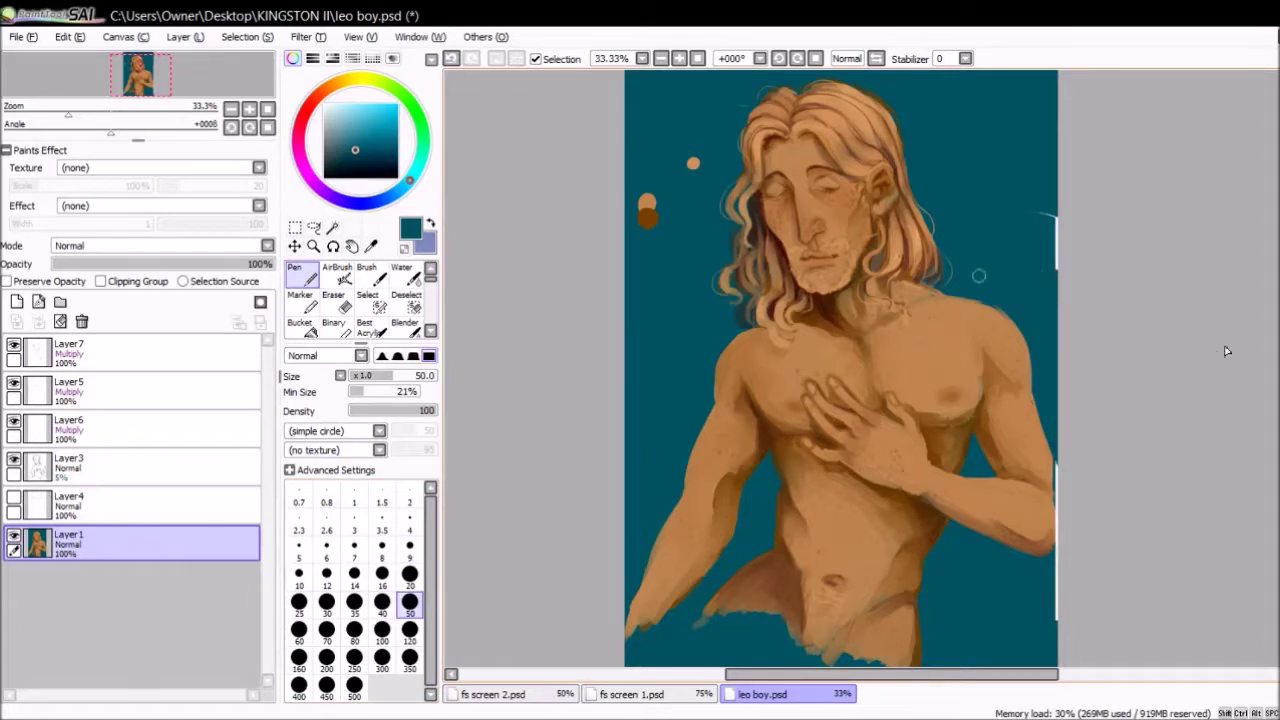
key(ctrl+minus)
key(ctrl+z)
key(ctrl+z)
key(ctrl+z)
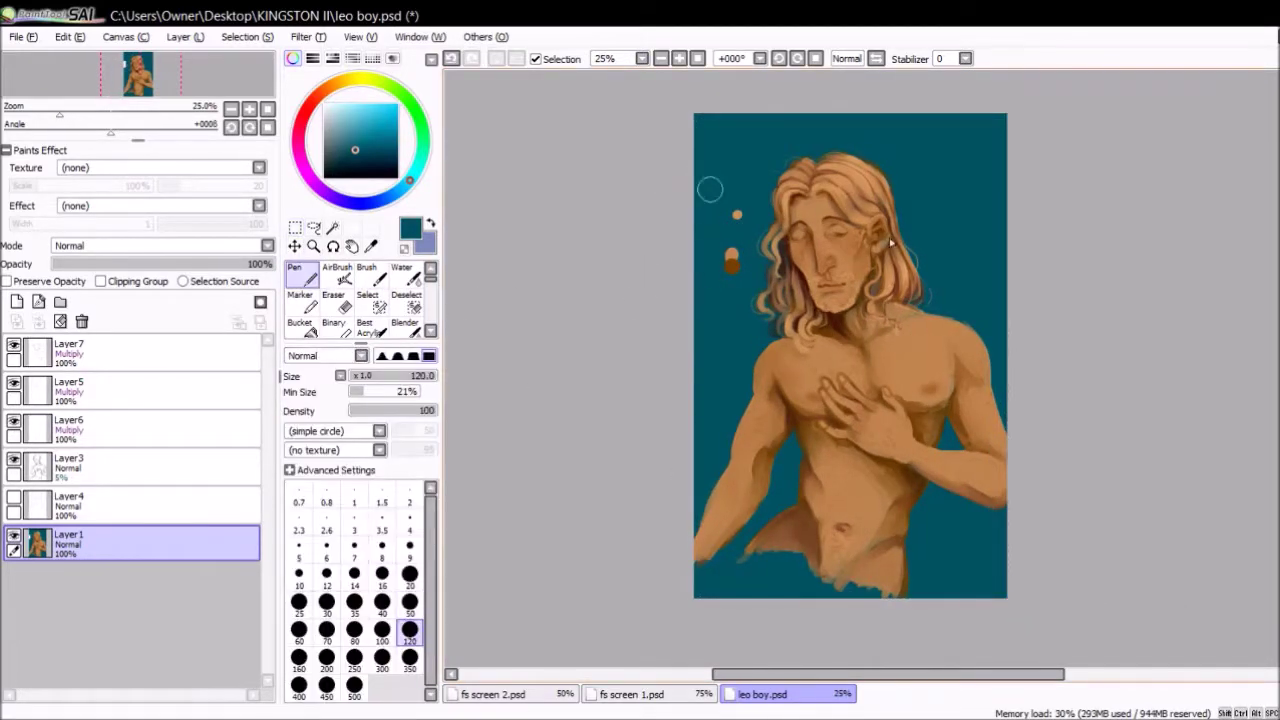
- Repaint the thigh and hip on Layer1 in sampled skin tones with the Brush at size 50, raising Blending to 73
scroll(888, 350, up, 1)
key(b)
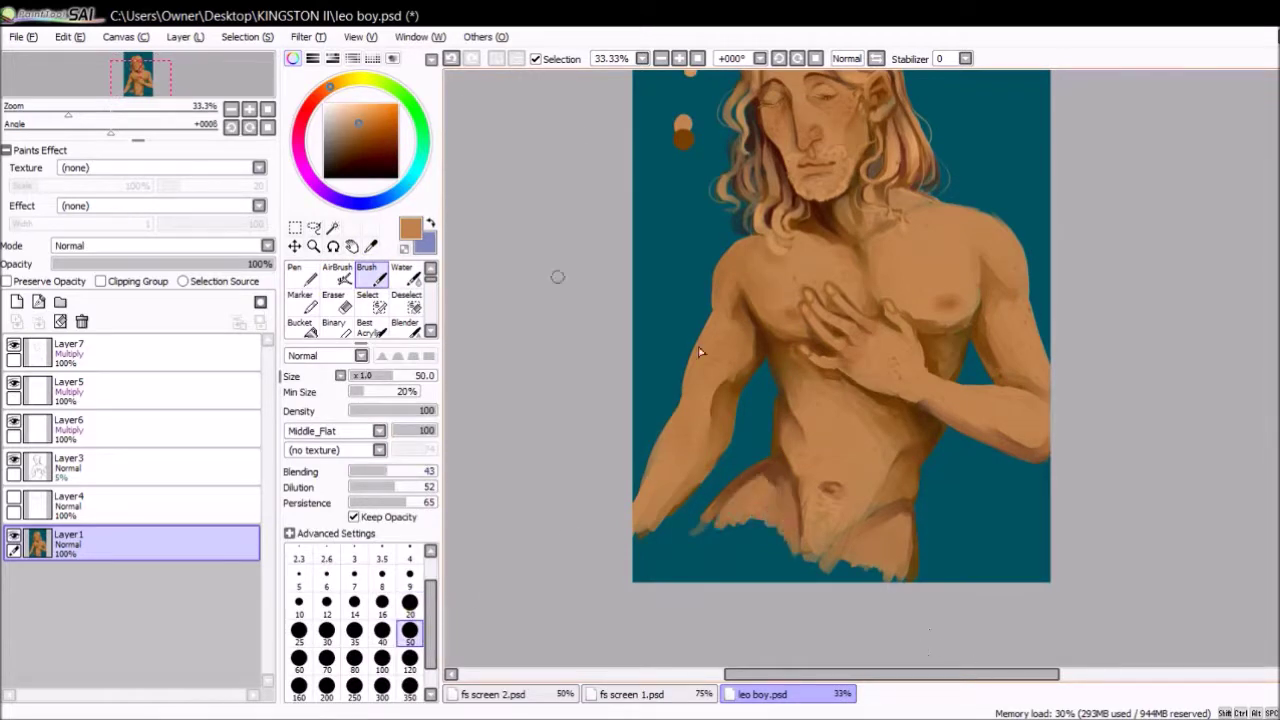
alt+click(760, 480)
mouse_move(740, 475)
mouse_down()
mouse_move(772, 536)
mouse_move(770, 487)
mouse_up()
alt+click(750, 495)
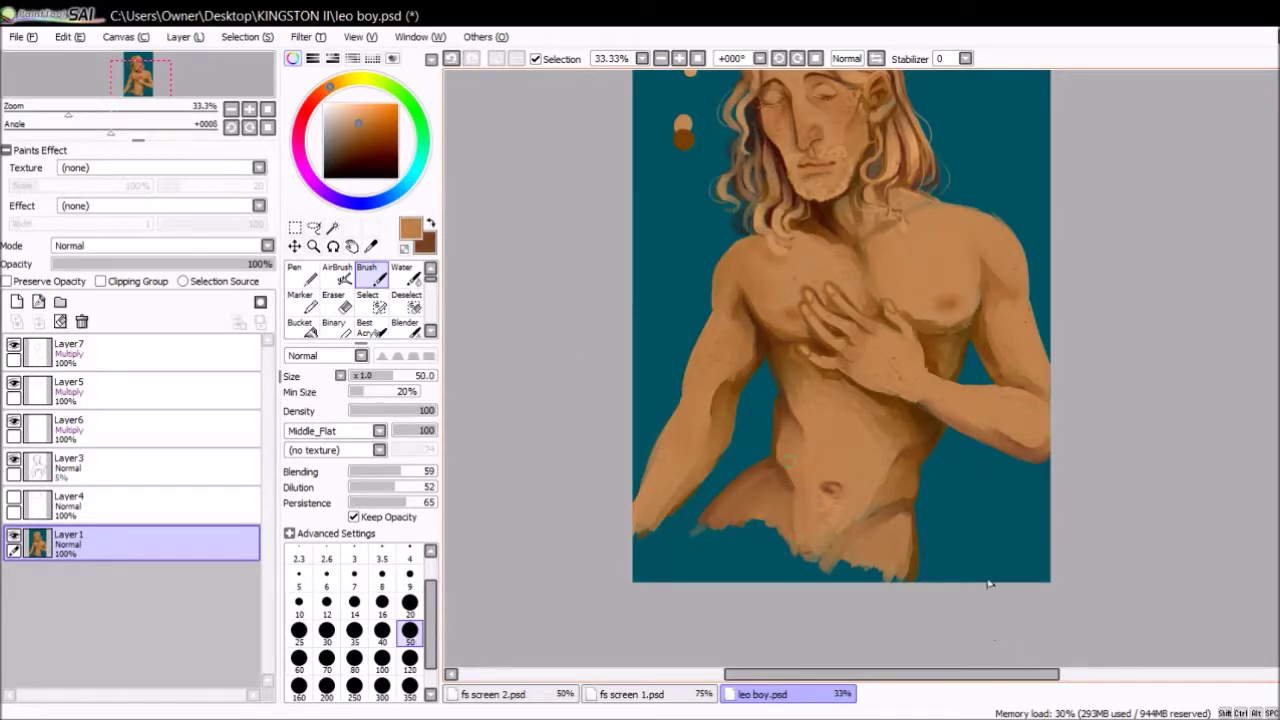
mouse_move(710, 520)
mouse_down()
mouse_move(770, 472)
mouse_move(785, 530)
mouse_up()
alt+click(780, 500)
drag(760, 472, 788, 530)
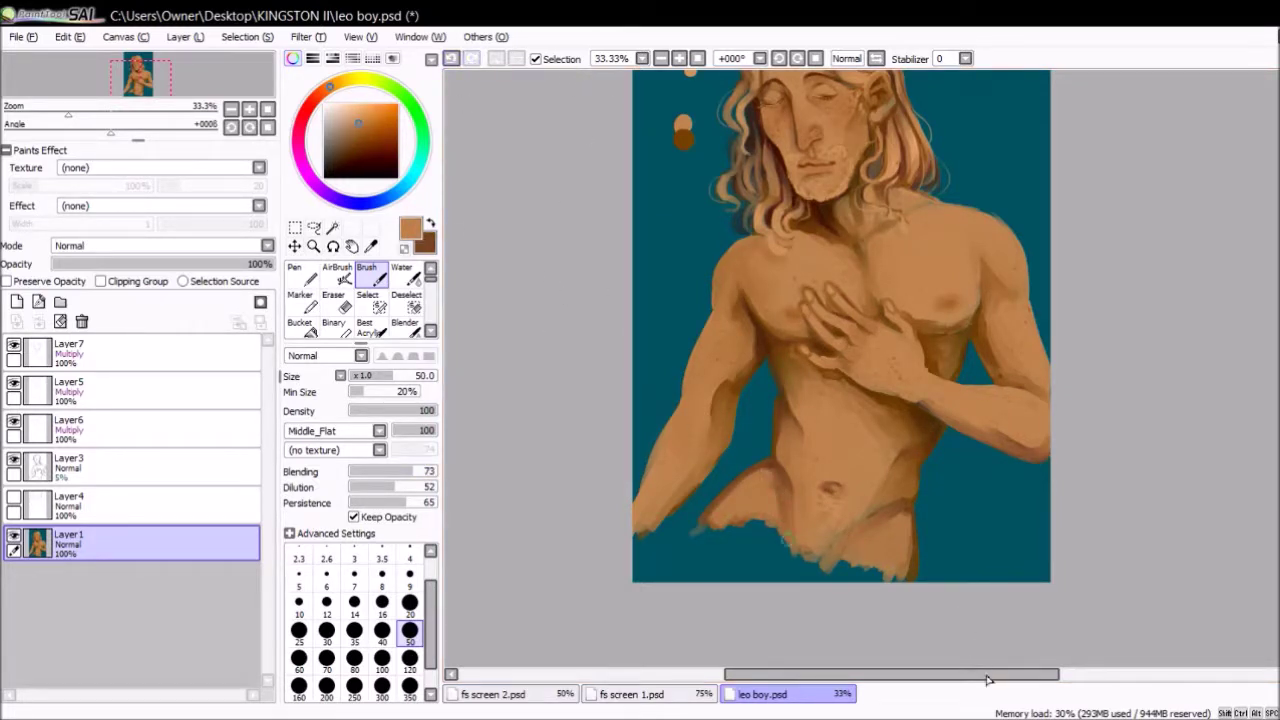
key(x)
key(x)
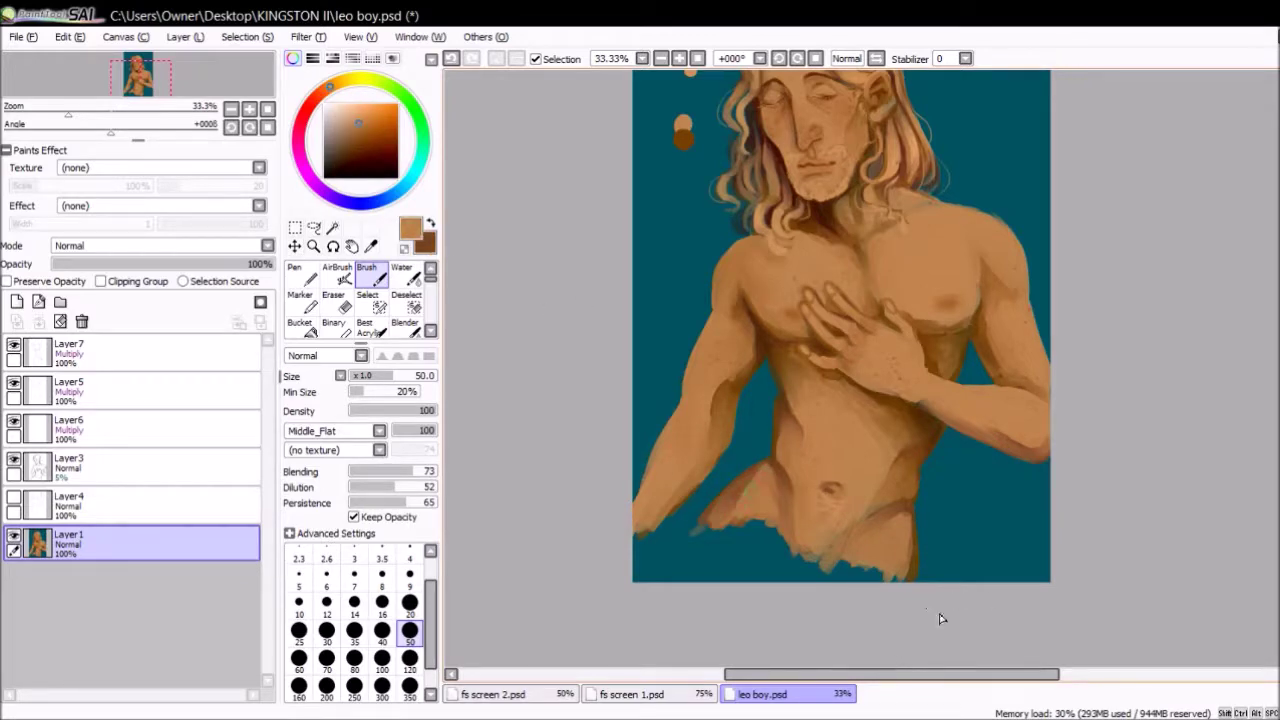
- Crop the canvas across the hips to cut off most of the ragged lower edge of the figure
scroll(893, 661, down, 1)
scroll(870, 668, up, 2)
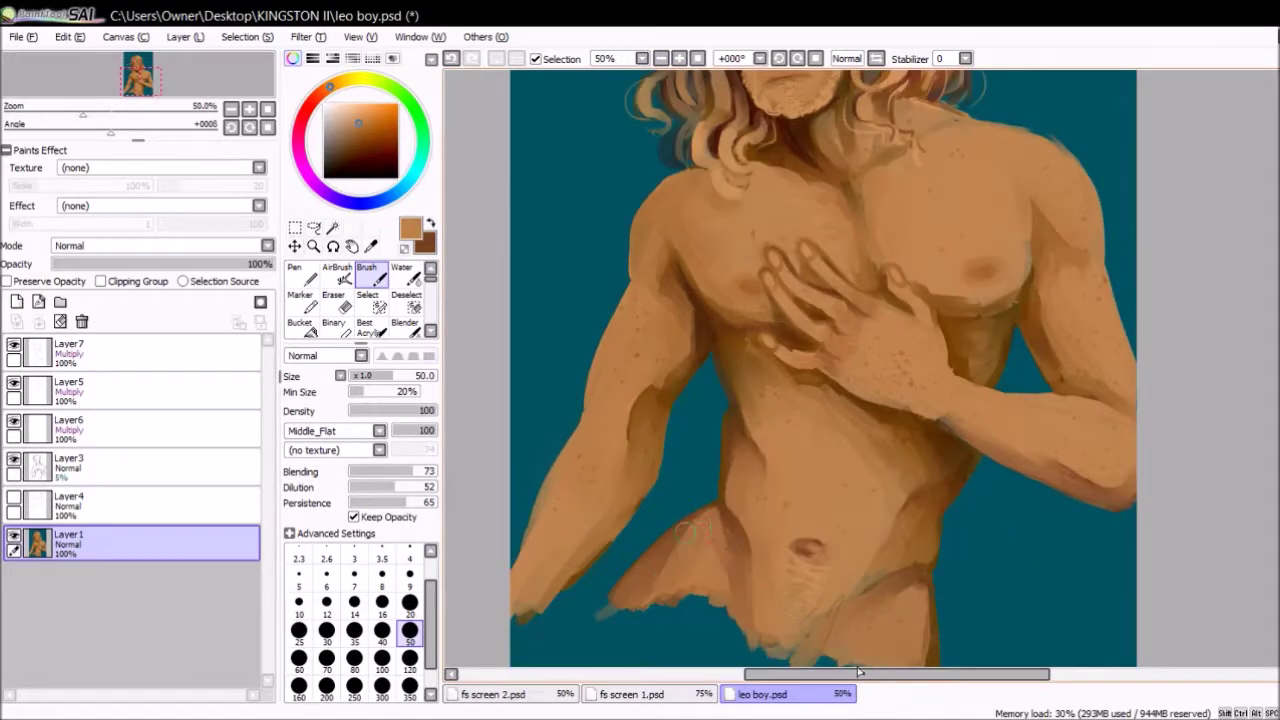
scroll(818, 78, down, 1)
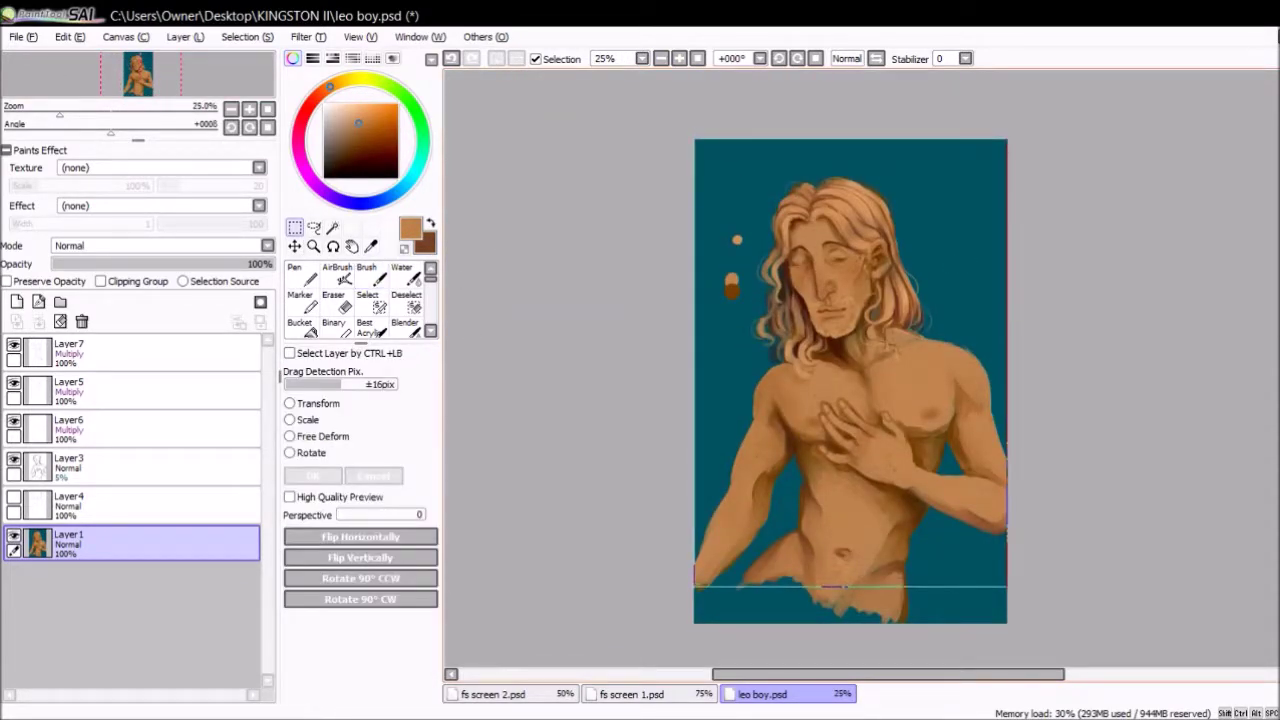
scroll(652, 585, up, 1)
scroll(665, 560, down, 2)
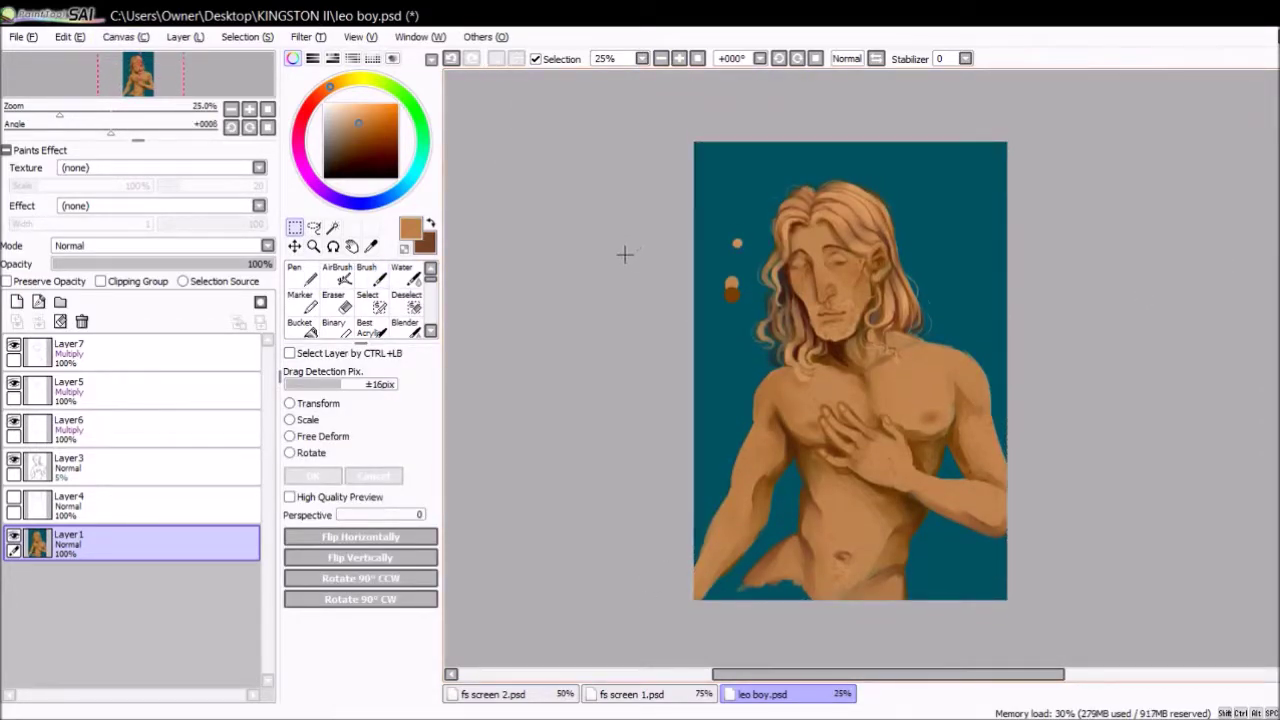
- Extend the thigh to the canvas's lower edge in skin tone at Brush size 50 and refine the groin in sampled brown at size 20
scroll(580, 287, up, 2)
scroll(640, 540, down, 2)
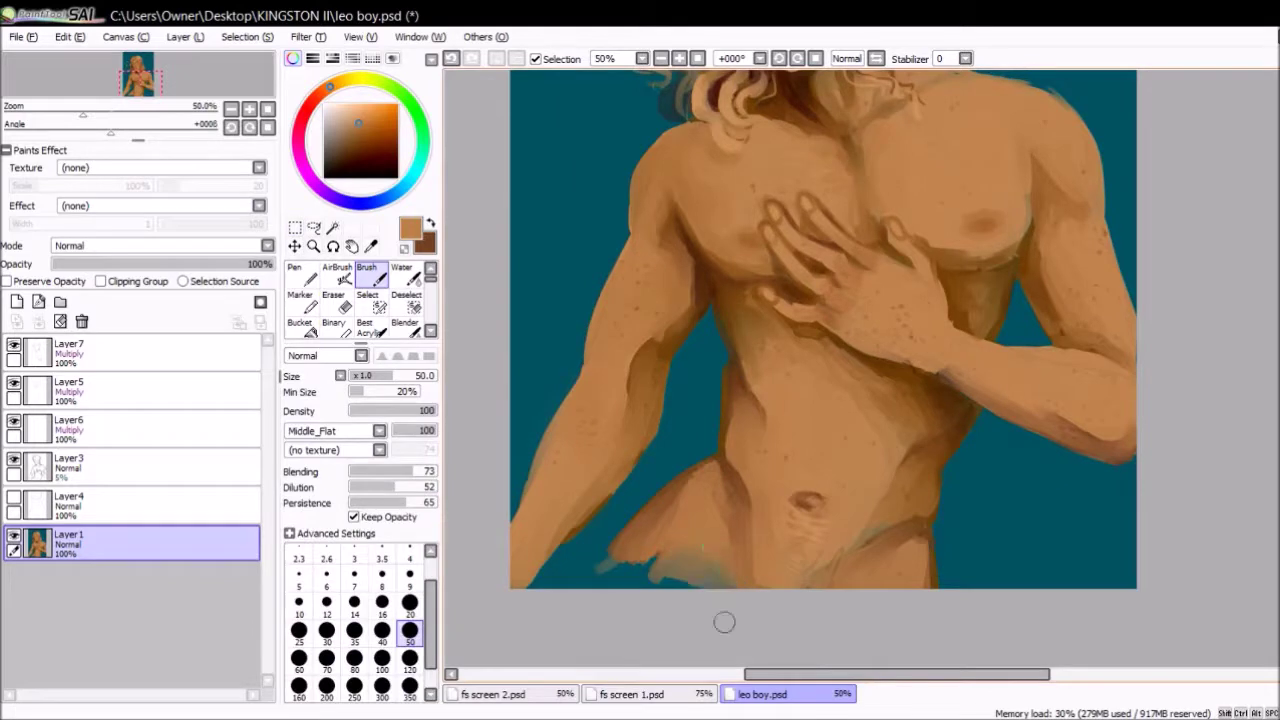
drag(700, 560, 600, 590)
drag(660, 500, 620, 600)
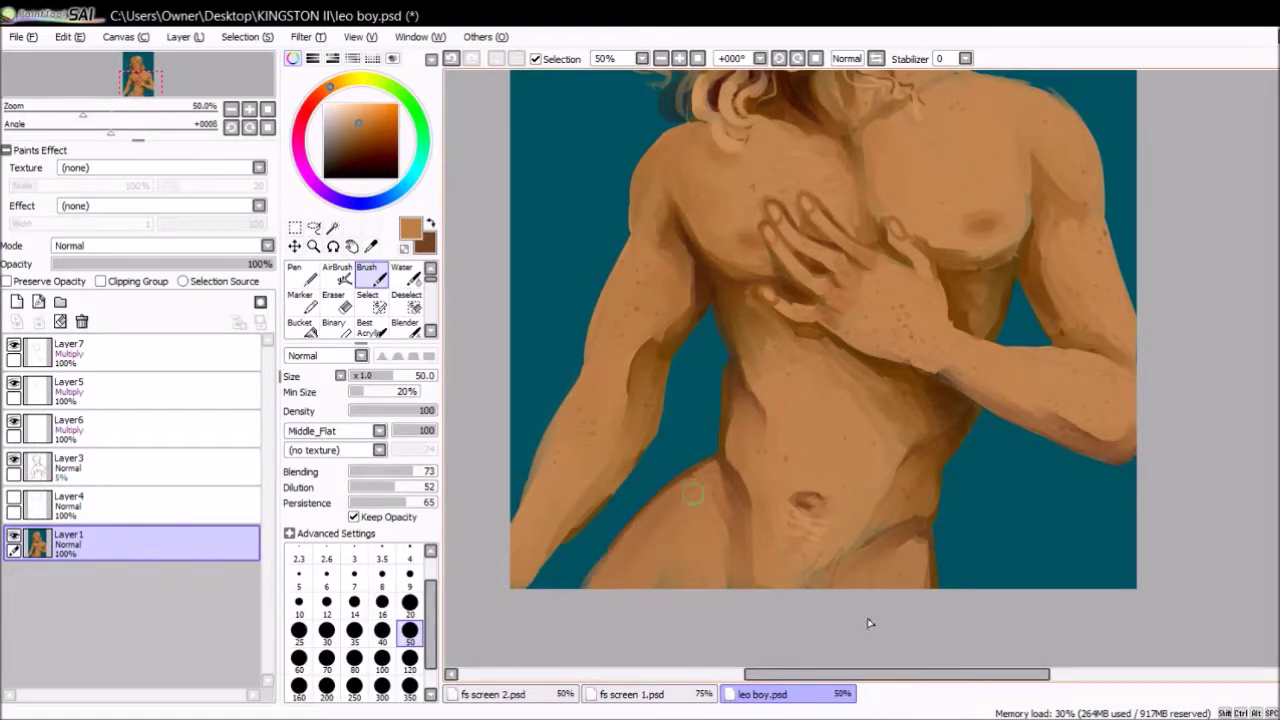
drag(650, 525, 655, 535)
alt+click(746, 576)
click(409, 602)
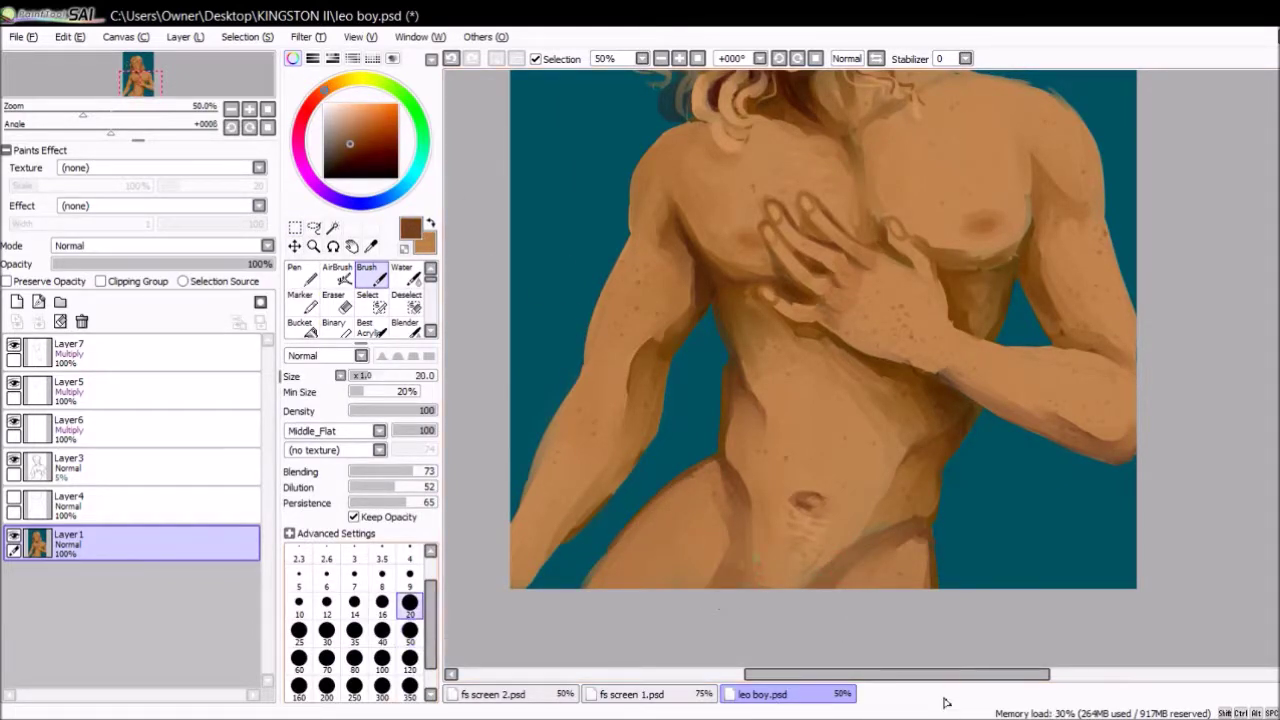
- Paint fine light body hair below the navel with the Brush at size 9 and Blending 46
click(430, 222)
click(372, 471)
click(409, 575)
click(389, 471)
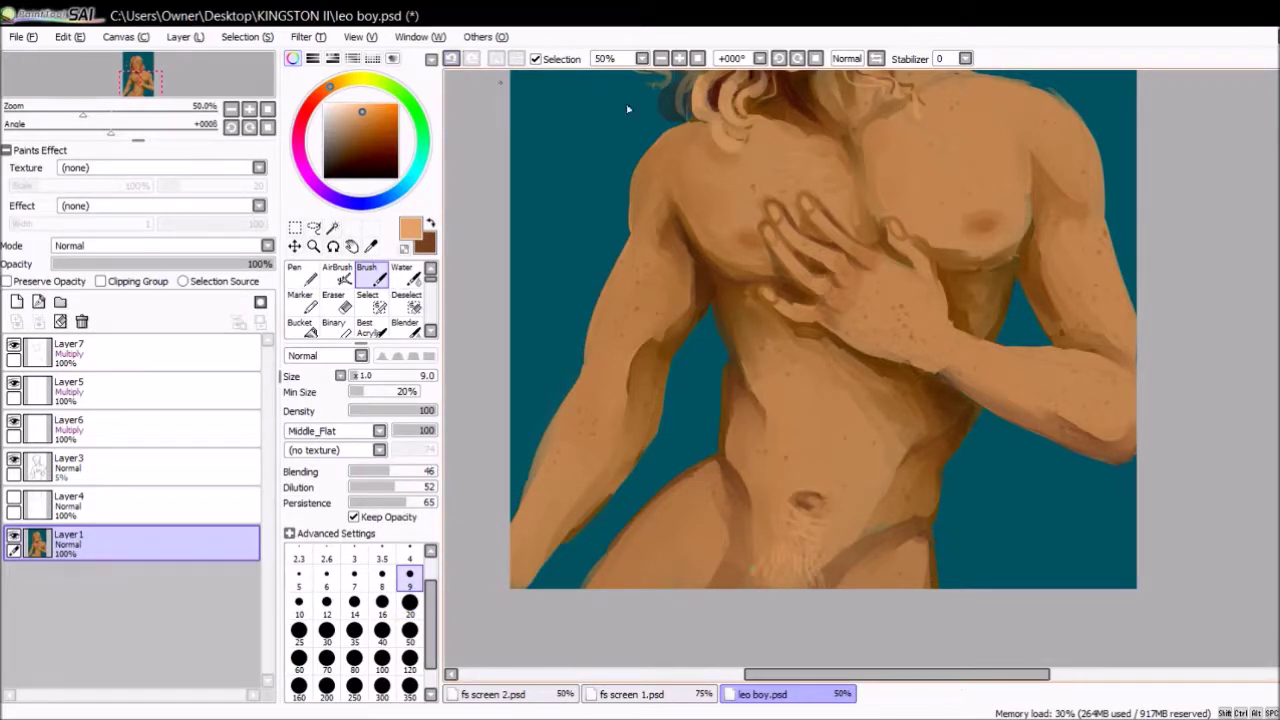
click(430, 222)
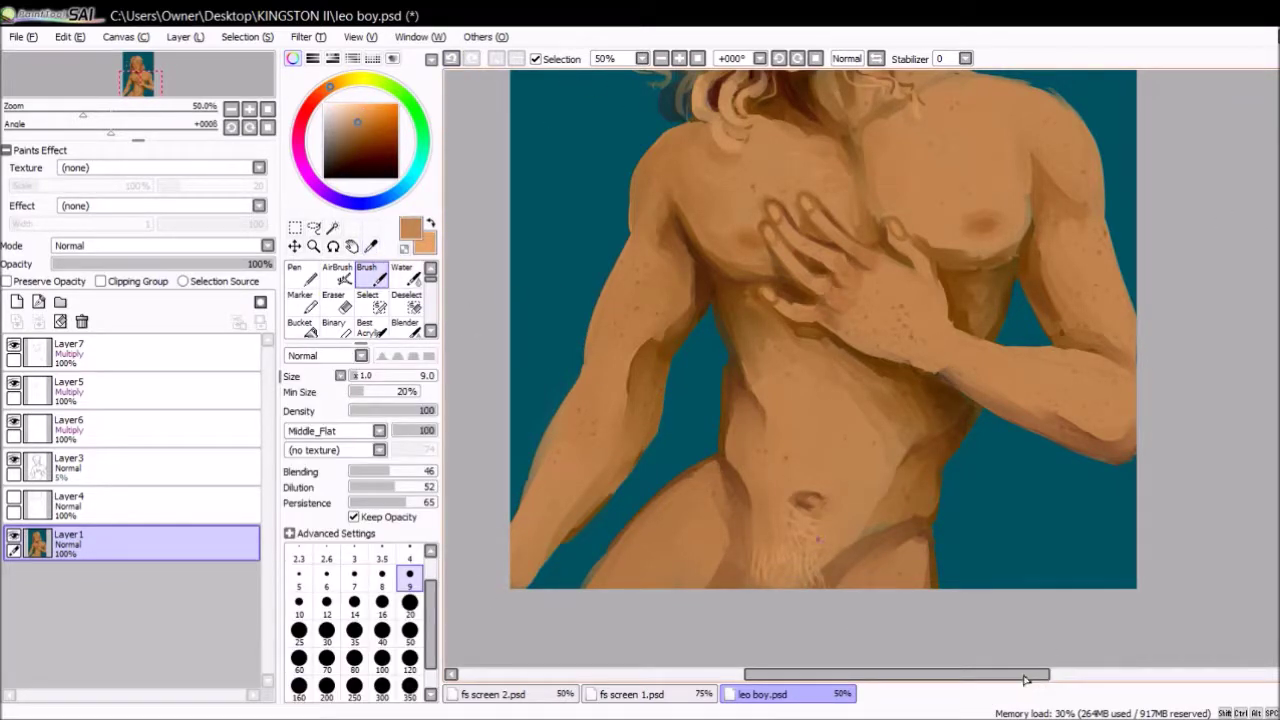
key(x)
key(x)
- Shade the outer edge of the thigh in soft brown with the Brush at size 50
key(bracketright)
key(bracketright)
key(bracketright)
key(bracketright)
key(bracketright)
key(bracketright)
key(bracketright)
key(bracketright)
key(bracketright)
key(bracketright)
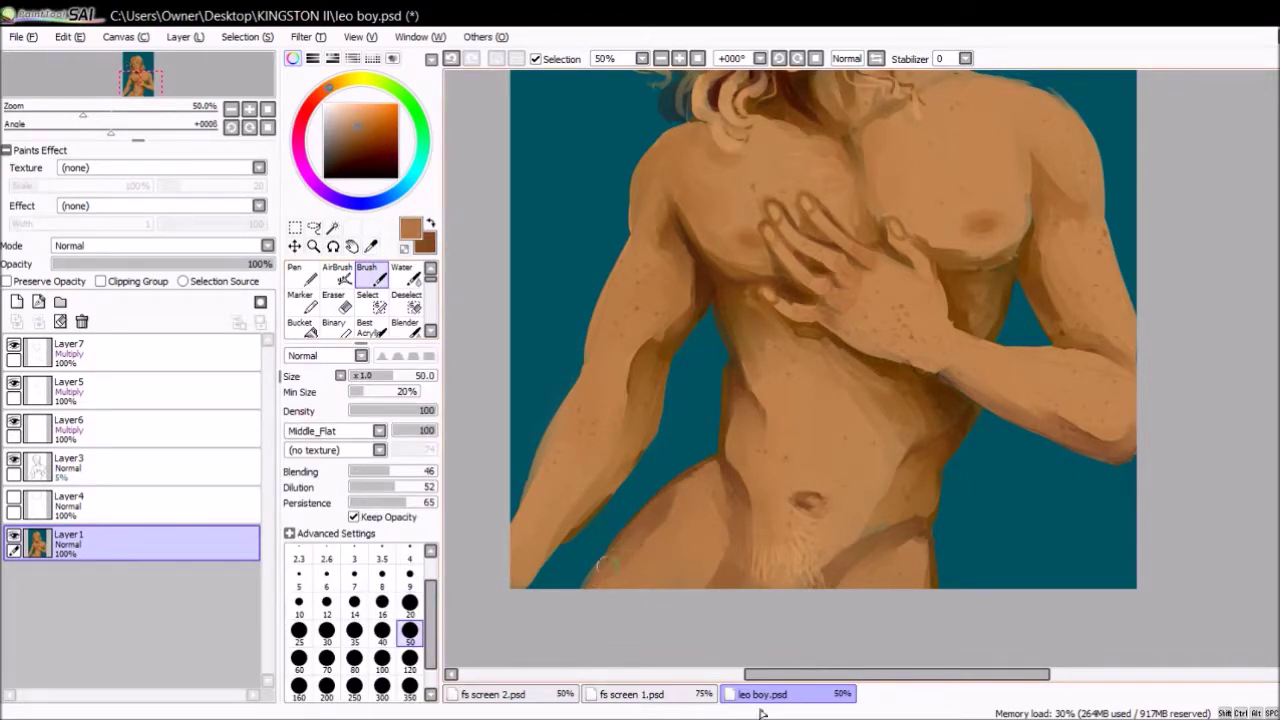
- Dot small brown freckles on the thigh on the Layer6 Multiply layer with the Brush, setting Blending to 14 and sizes from 9 to 20
click(150, 388)
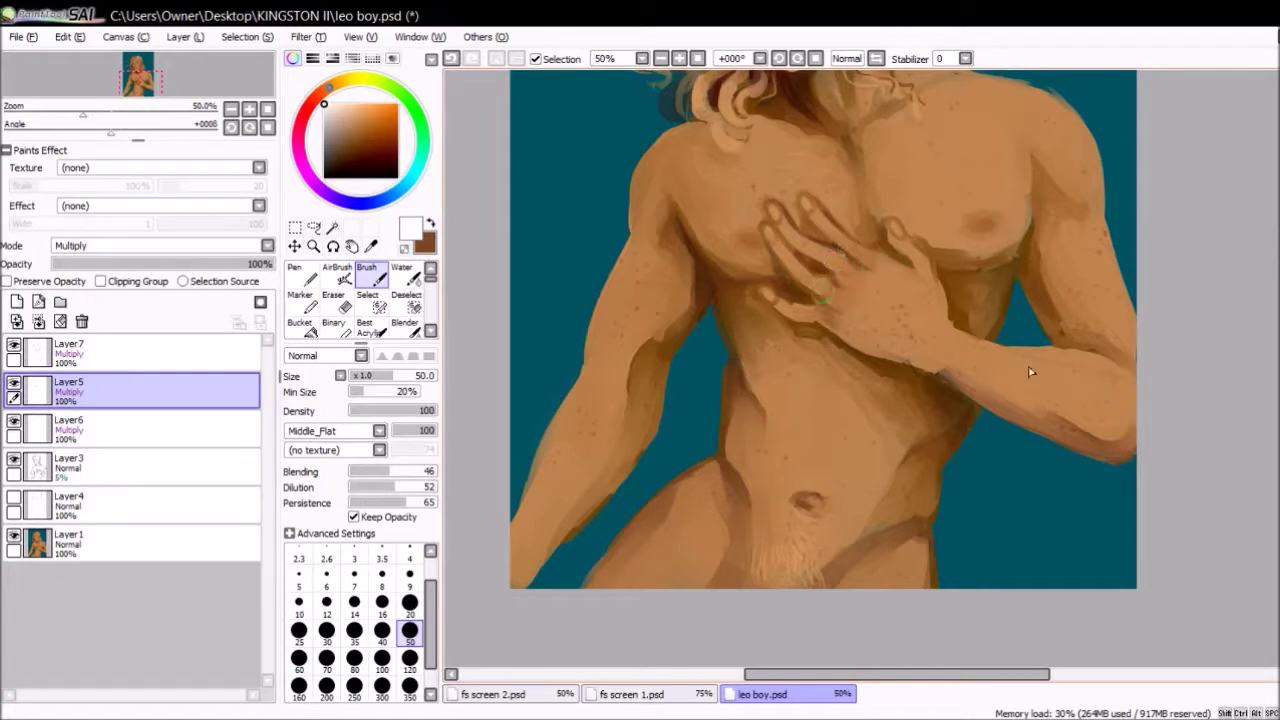
click(150, 428)
key(x)
key(bracketleft)
key(bracketleft)
key(bracketleft)
key(bracketleft)
key(bracketleft)
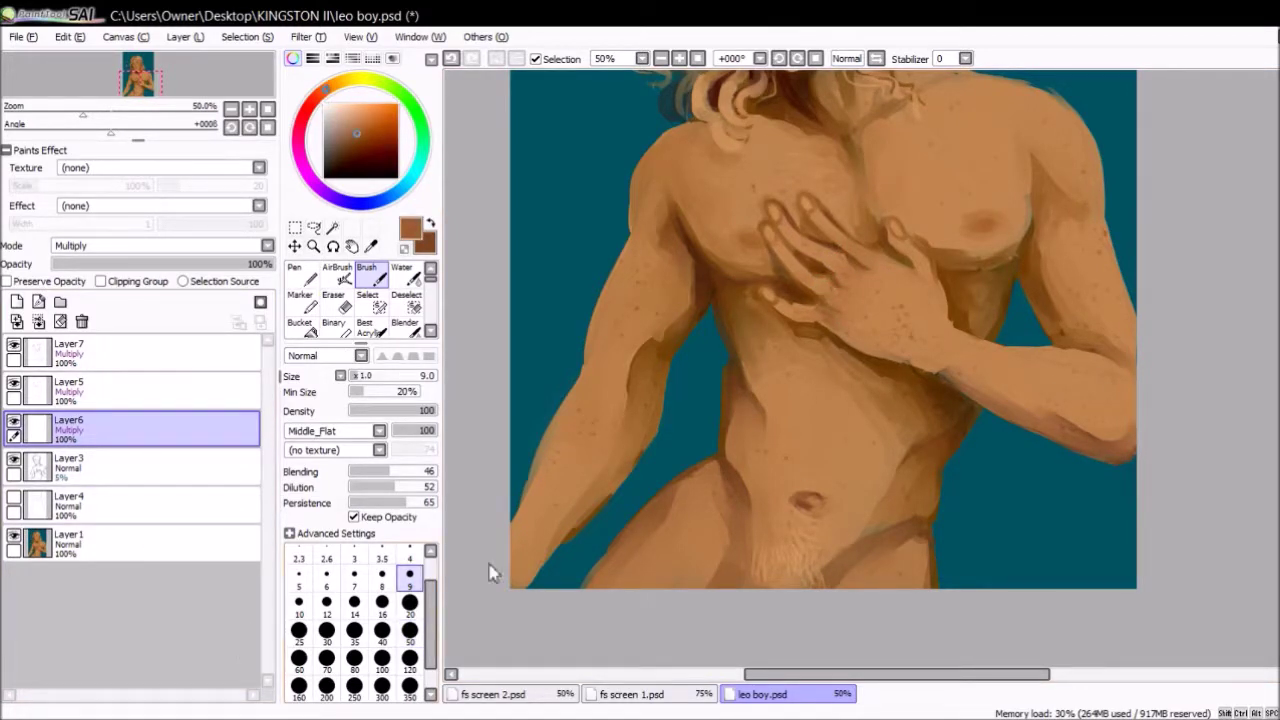
key(bracketleft)
key(bracketleft)
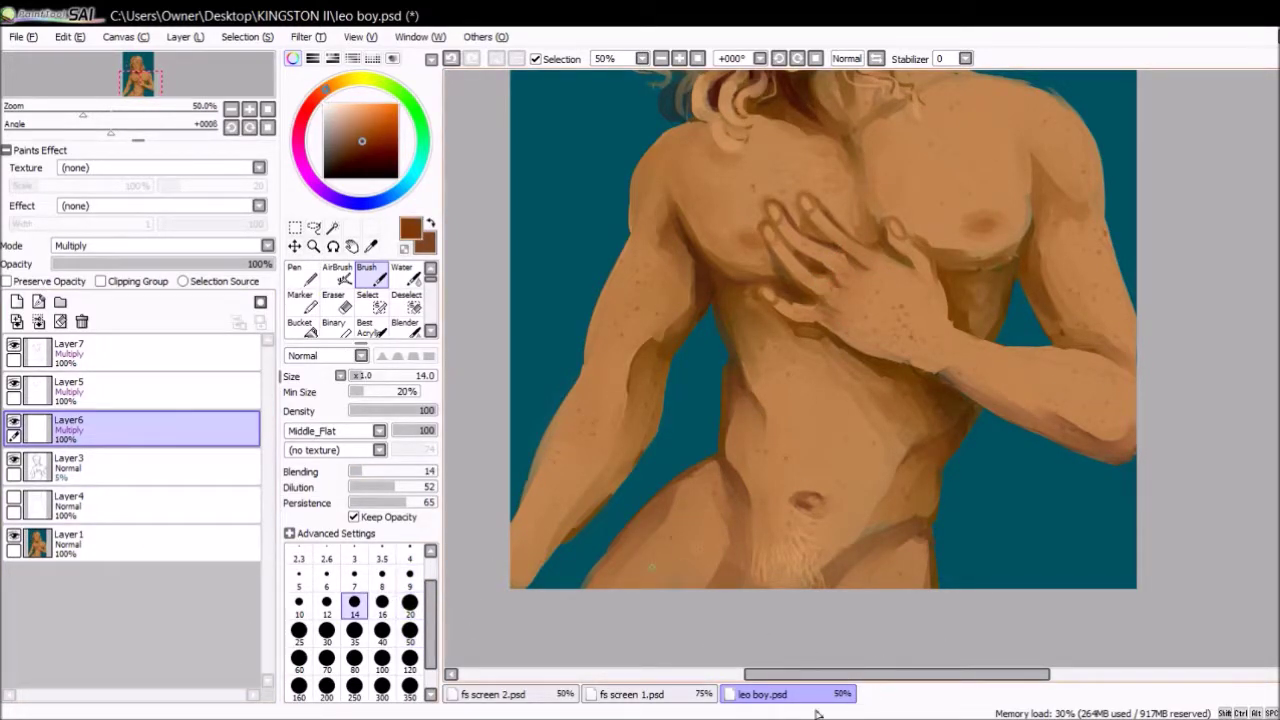
key(bracketright)
key(bracketright)
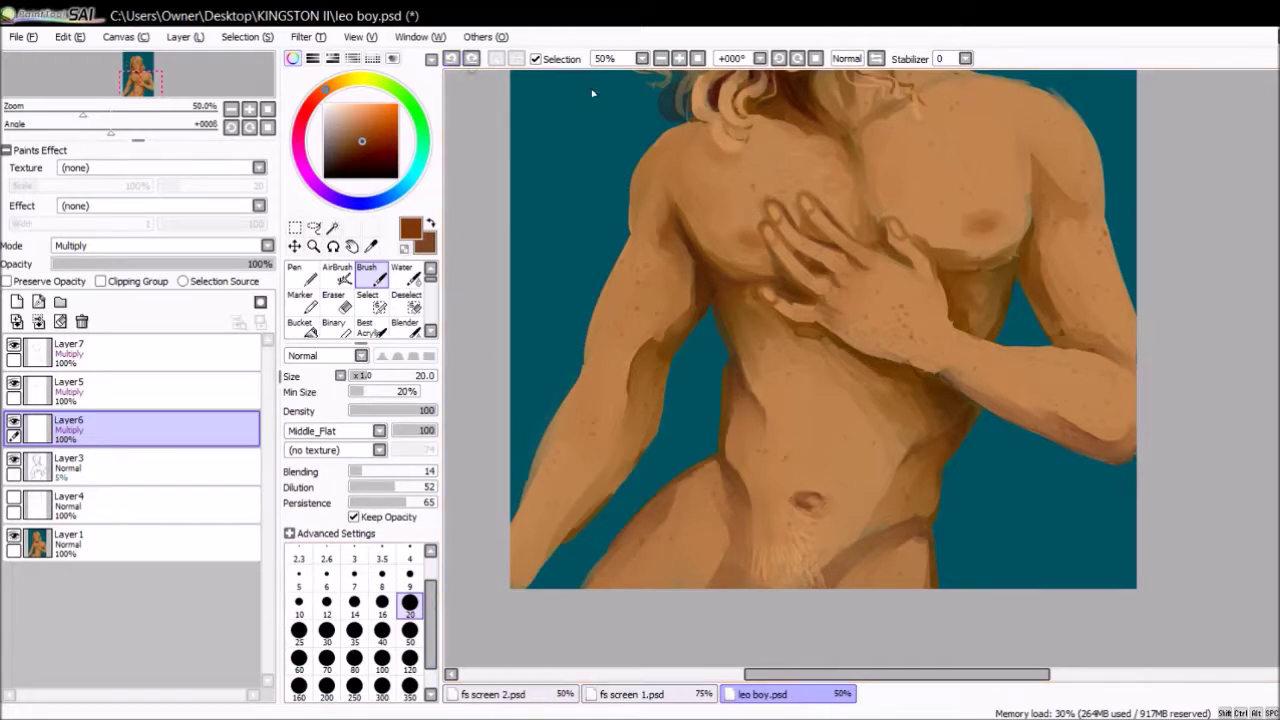
key(ctrl+z)
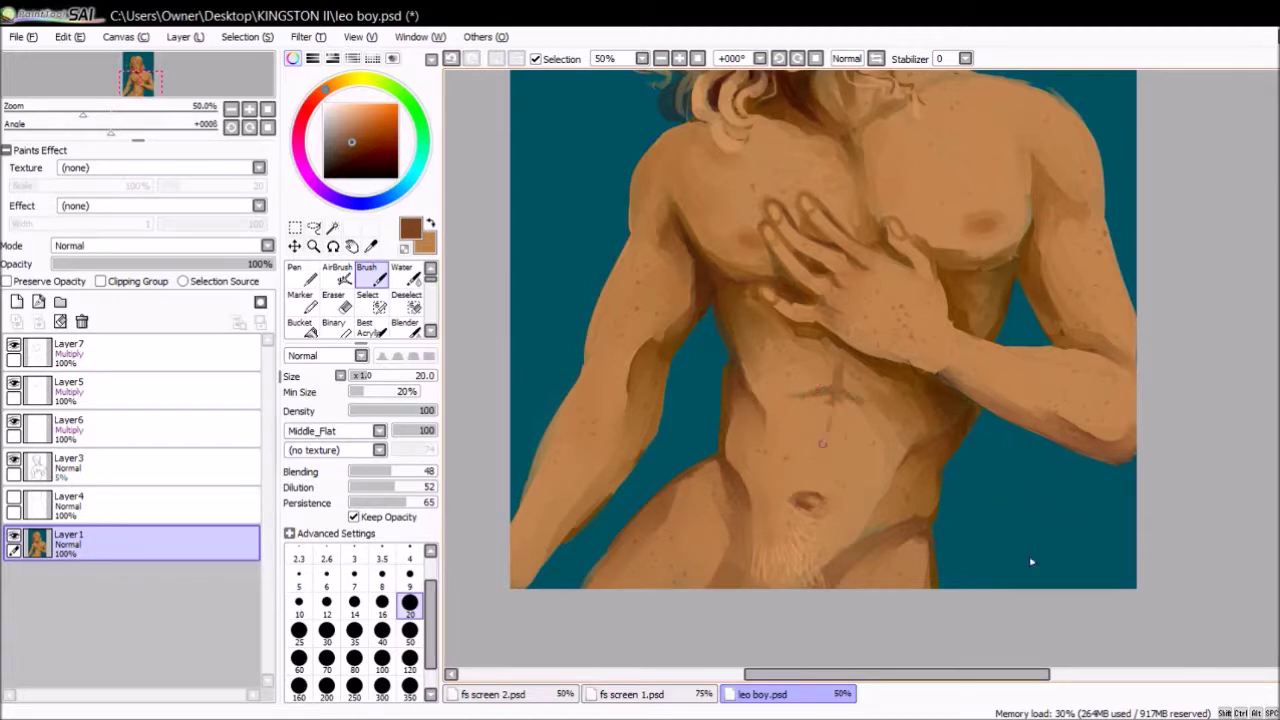
- Blend the brown muscle creases on the upper abdomen into the skin on Layer1 with sampled skin tone at Brush size 50
alt+click(807, 430)
key(bracketright)
key(bracketright)
key(bracketright)
key(bracketright)
key(bracketright)
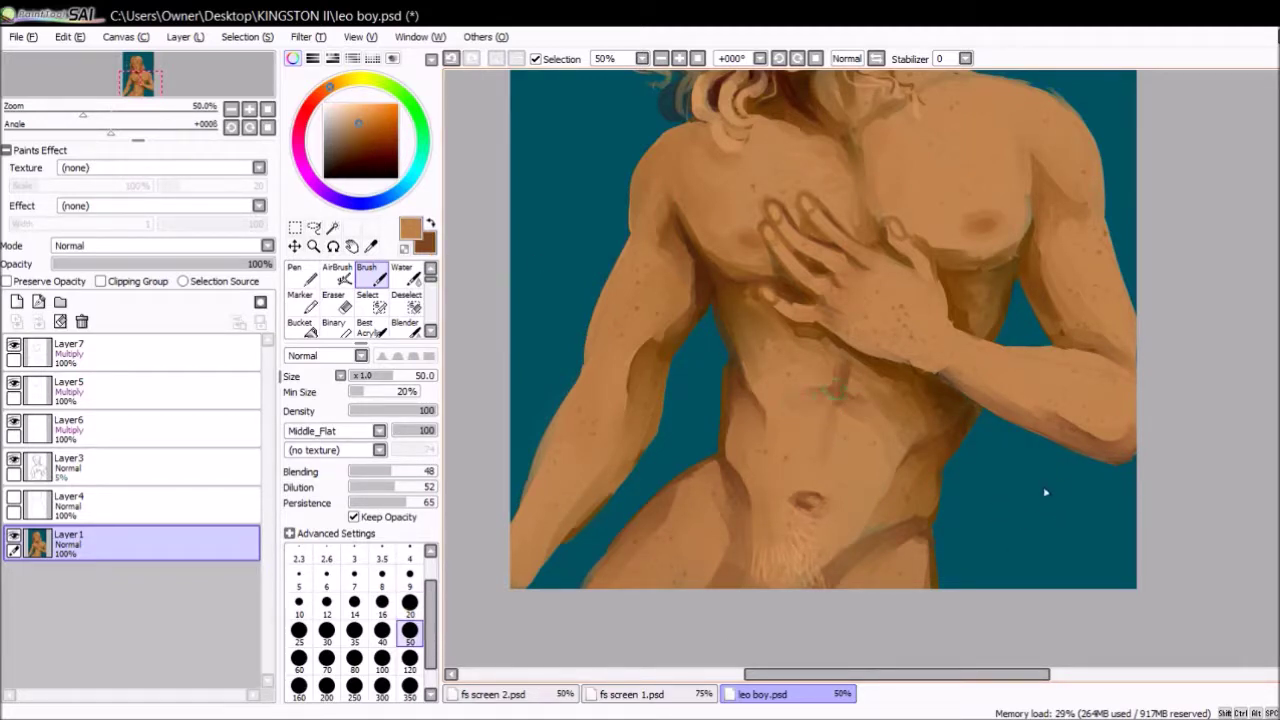
- Strengthen the upper abdominal creases in sampled brown and soften them with sampled skin tone at Brush size 40
alt+click(655, 347)
key(bracketleft)
key(bracketleft)
key(bracketleft)
key(bracketleft)
key(bracketleft)
alt+click(818, 405)
key(bracketright)
key(bracketright)
key(bracketright)
key(bracketright)
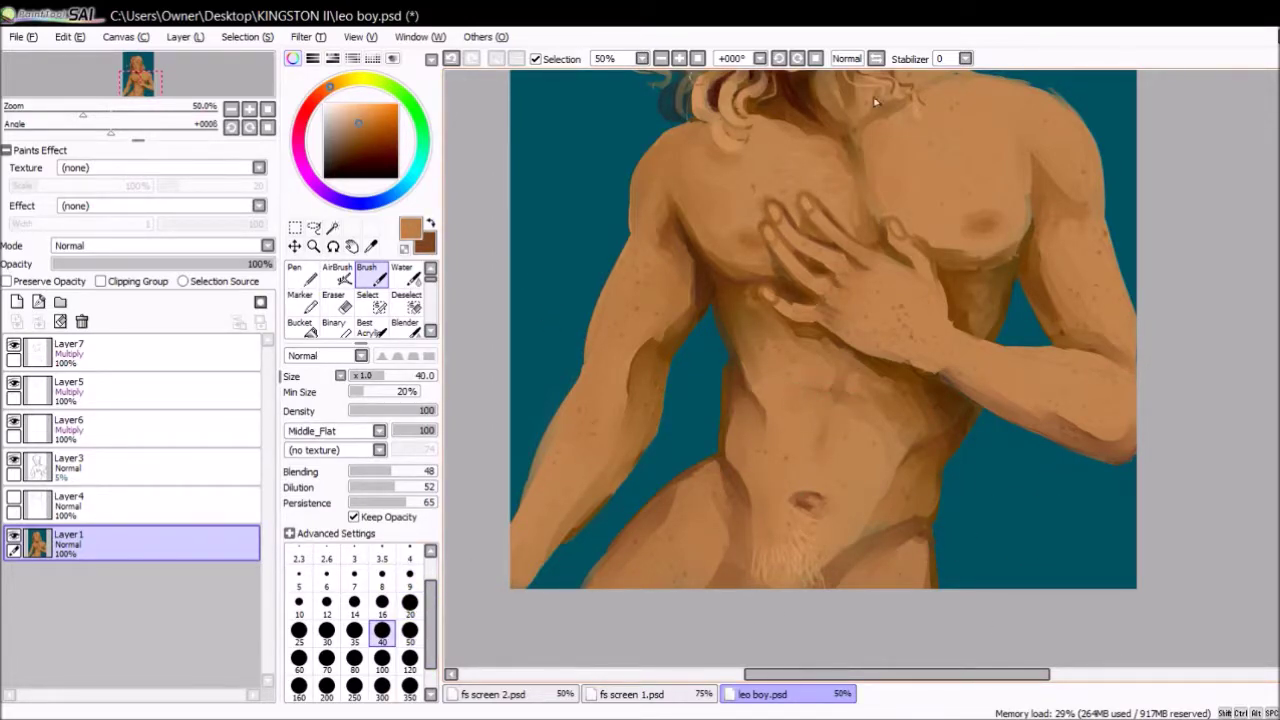
- Paint the abdomen's vertical midline down toward the navel in sampled brown at size 40 and soften it with sampled skin tone
scroll(1000, 476, up, 1)
alt+click(775, 492)
drag(822, 425, 805, 488)
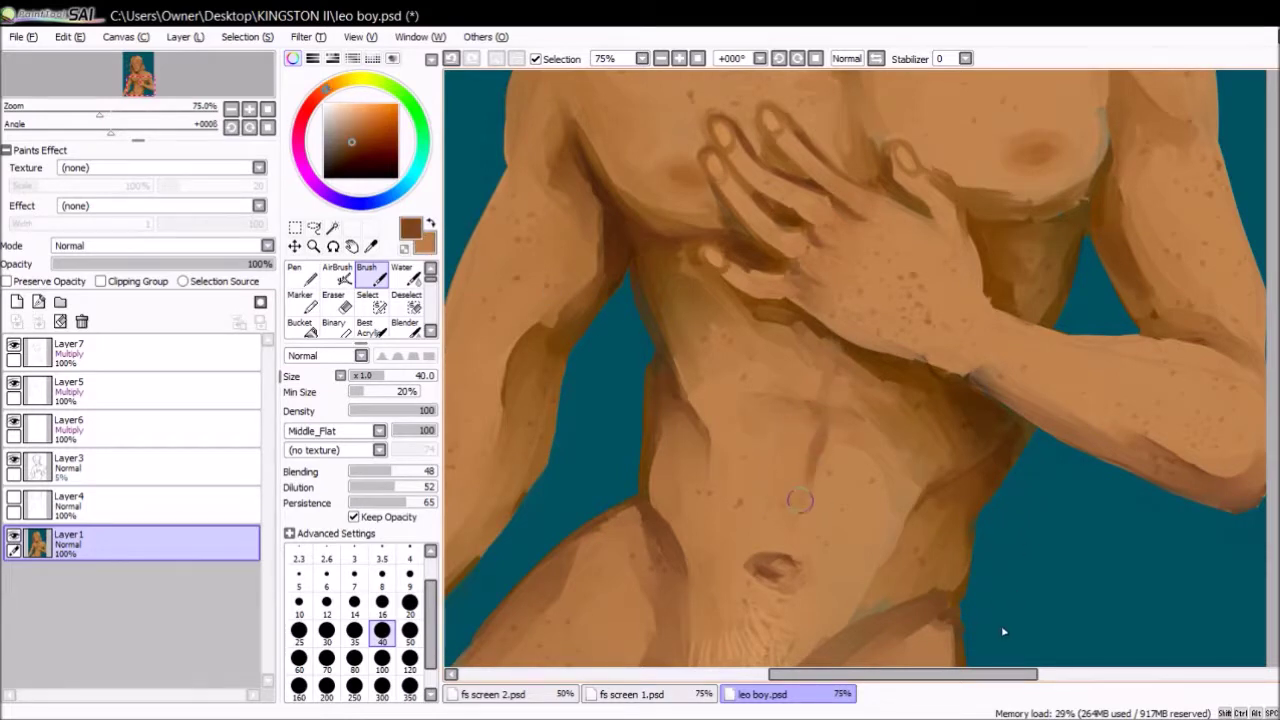
key(bracketright)
alt+click(840, 398)
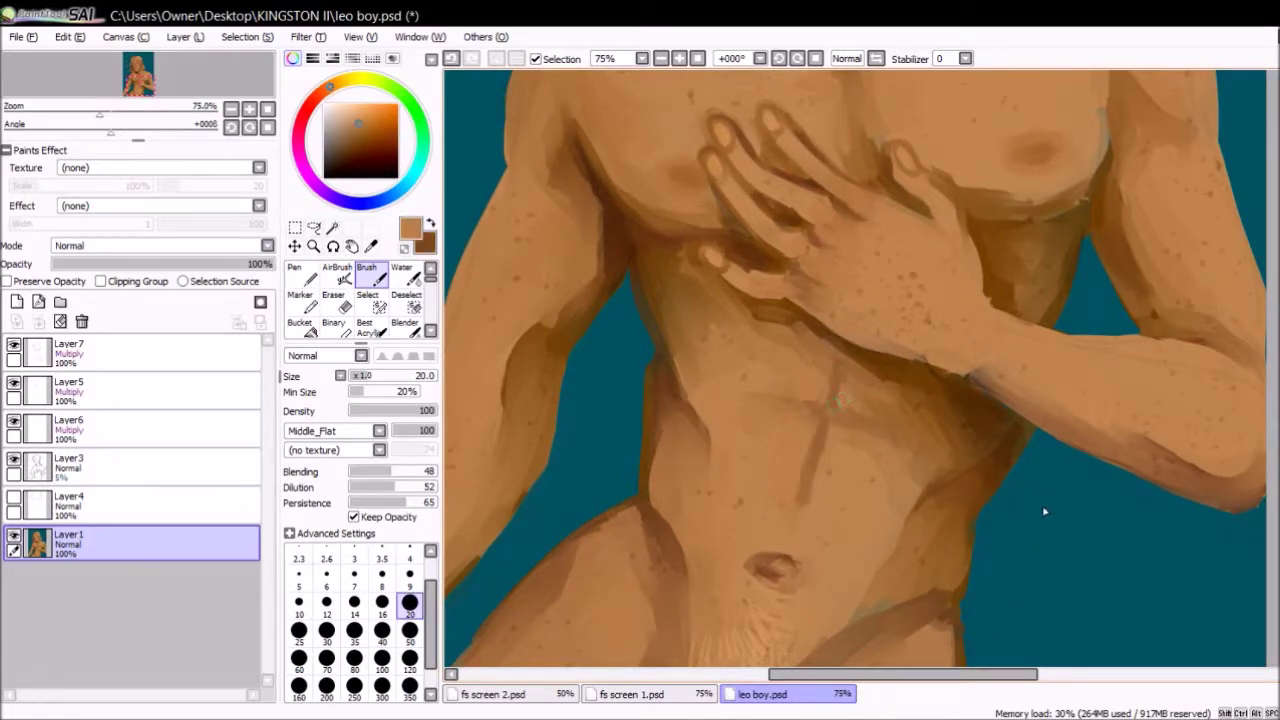
key(bracketleft)
key(bracketleft)
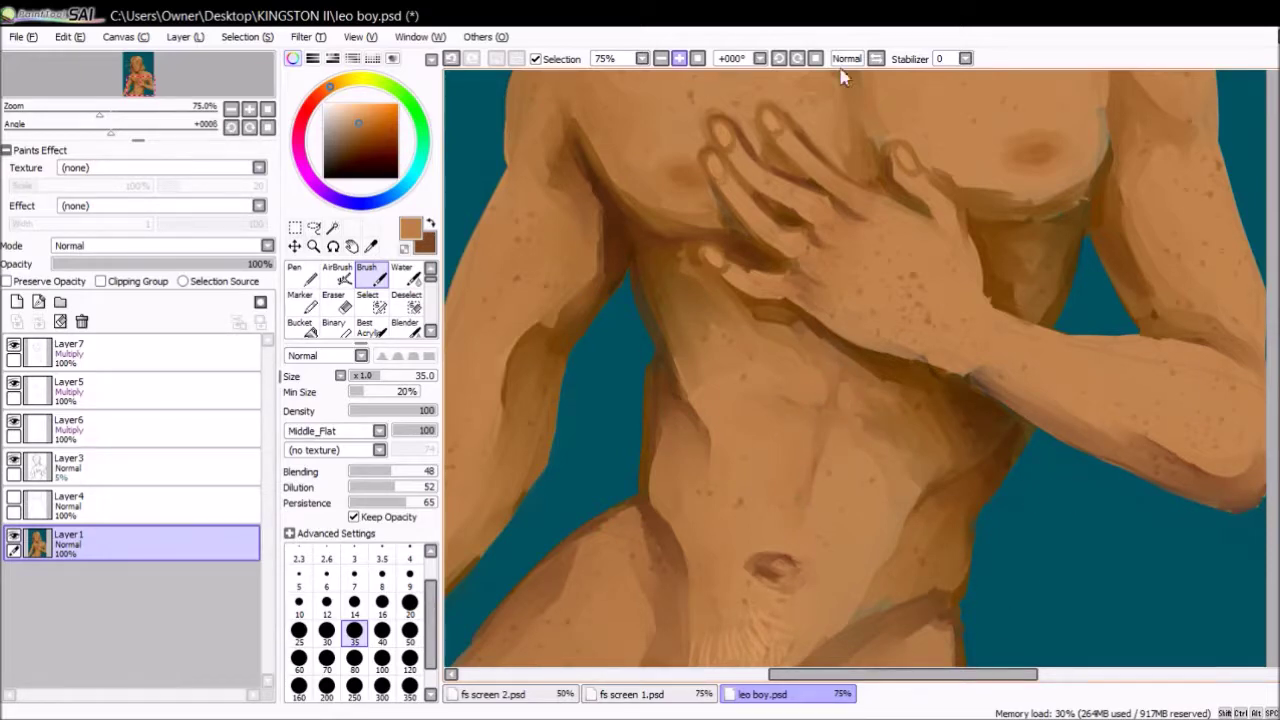
- Soften the shadows between the pectorals and along the chest's lower edge with skin tone at Brush size 35
scroll(1094, 223, up, 5)
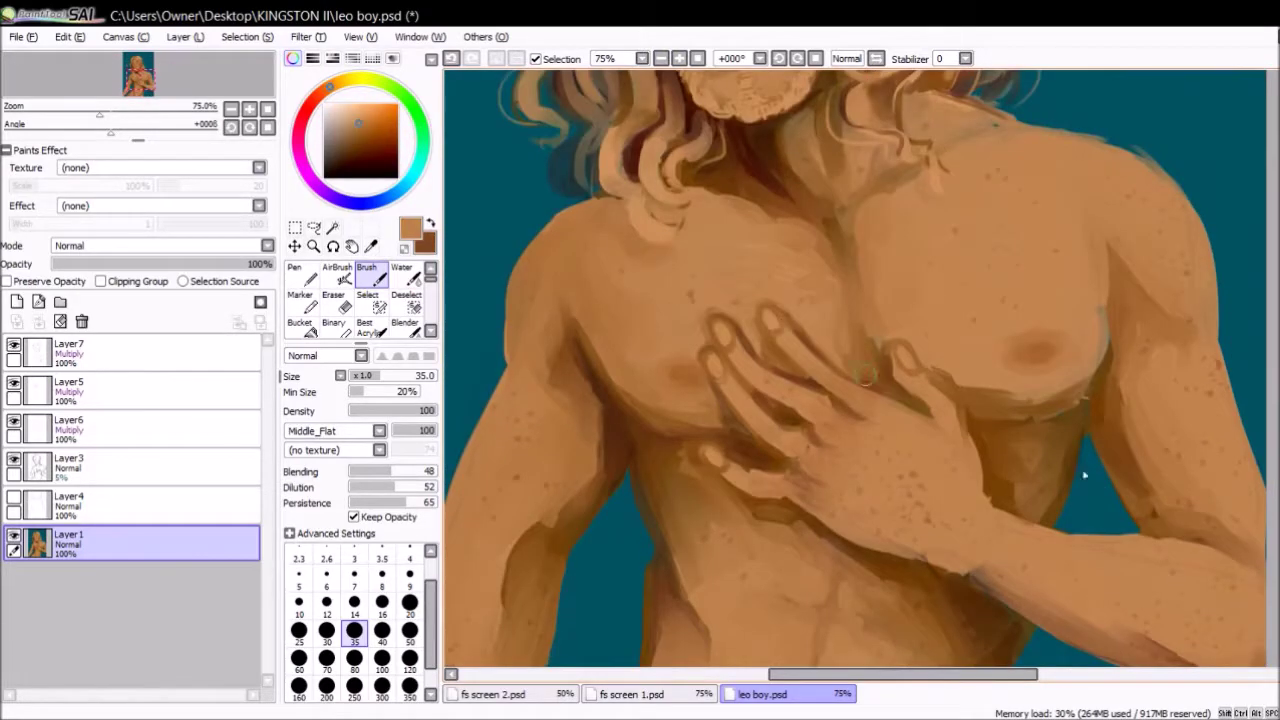
drag(958, 378, 1005, 386)
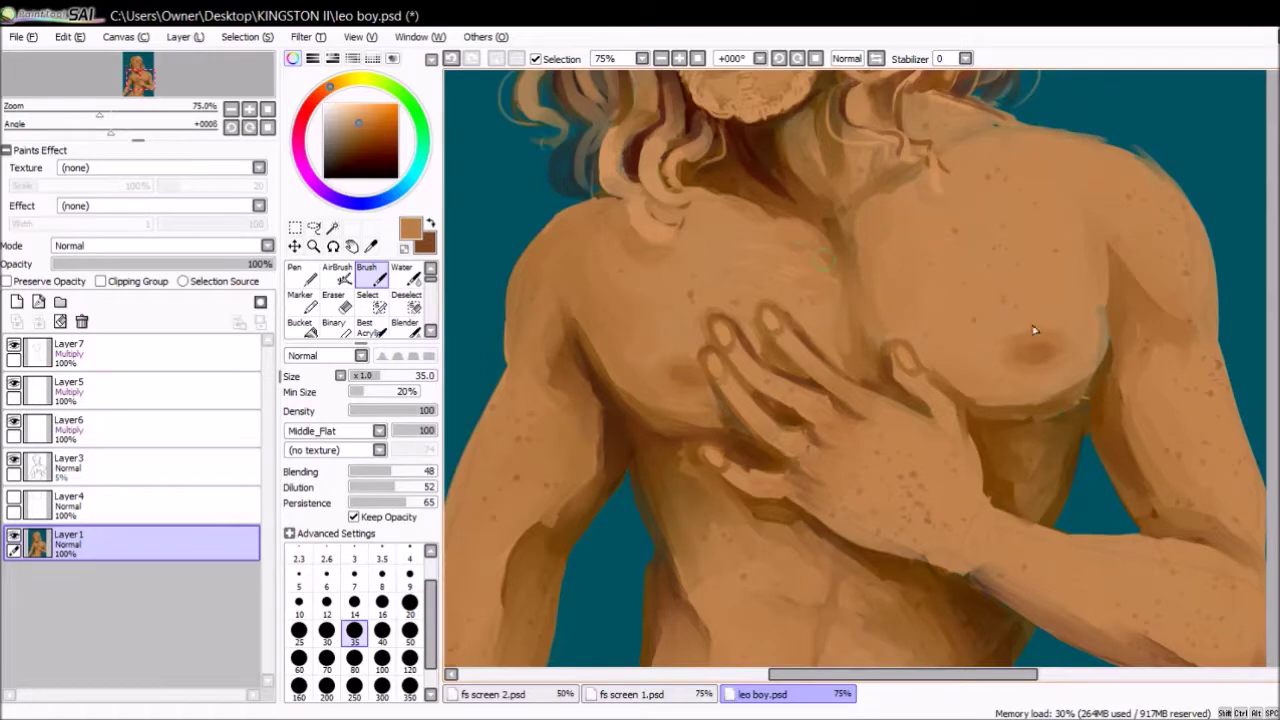
key(ctrl+minus)
scroll(1076, 407, up, 3)
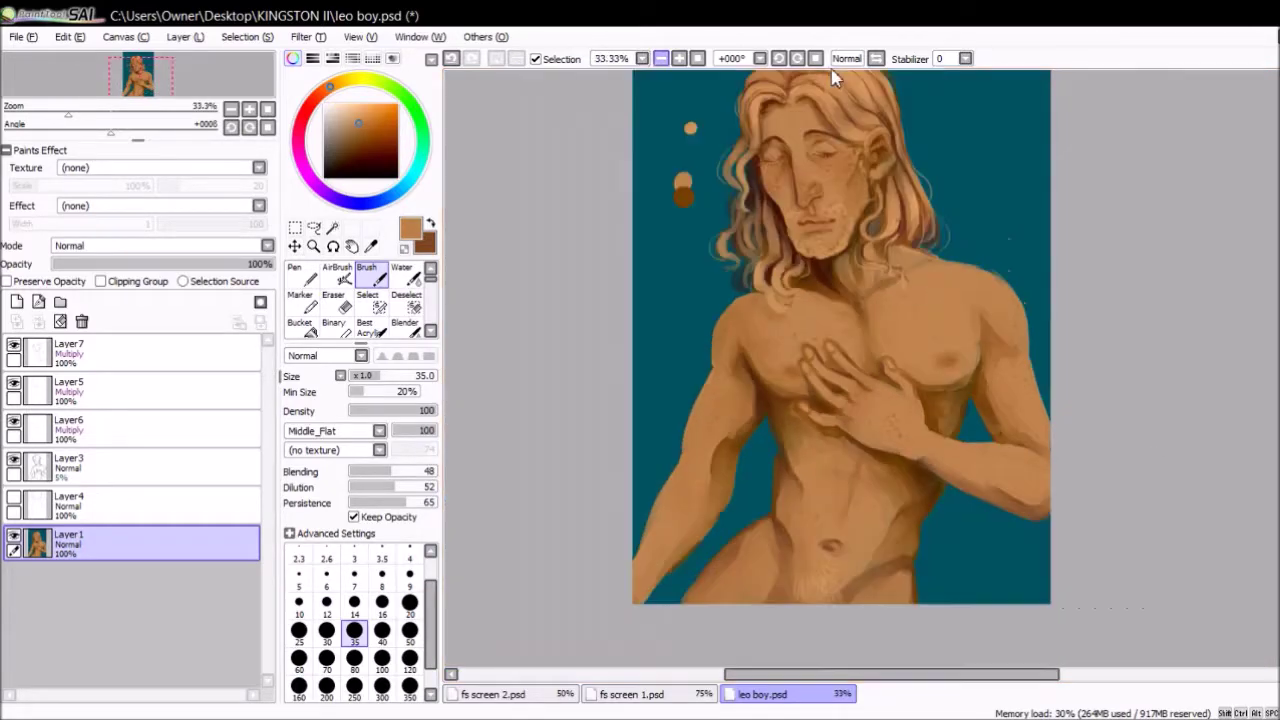
key(ctrl+plus)
alt+click(1076, 407)
scroll(944, 546, up, 5)
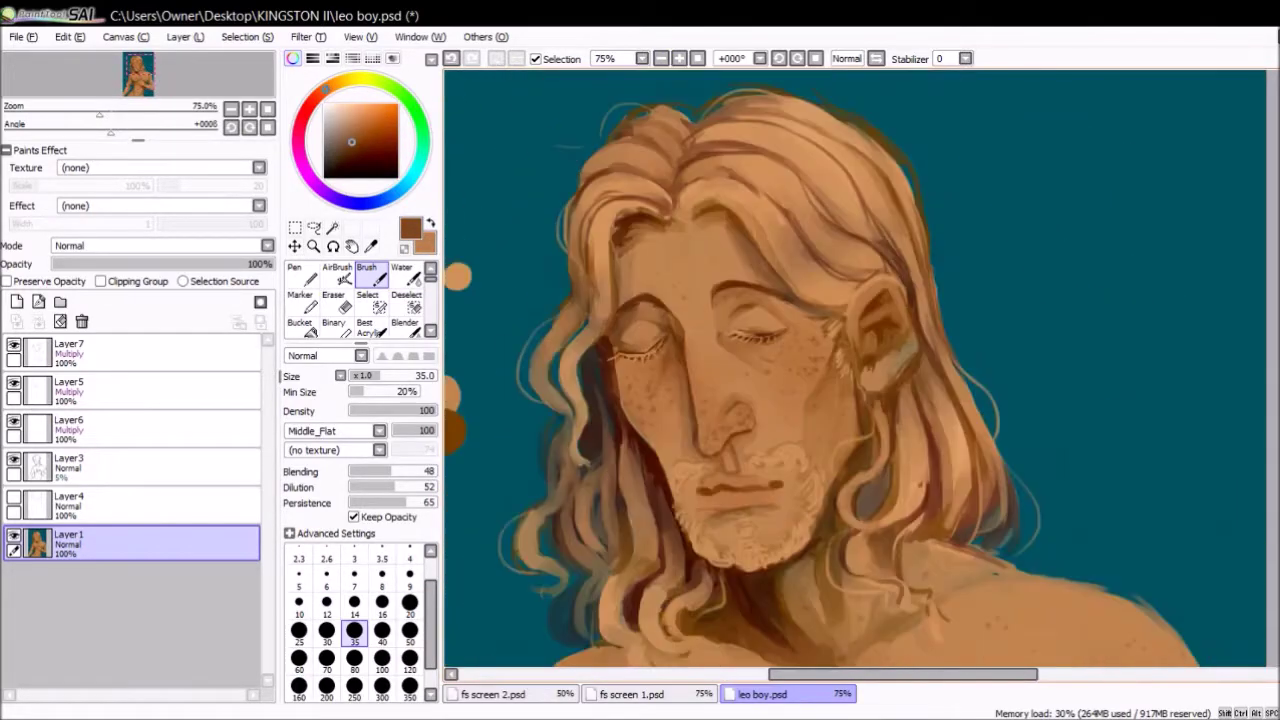
- Paint a large yellow disc over the head on a new Overlay layer with the Pen at size 350, and place the Layer4 sketch above it
key(ctrl+minus)
key(ctrl+minus)
click(16, 302)
click(160, 245)
click(363, 104)
click(304, 275)
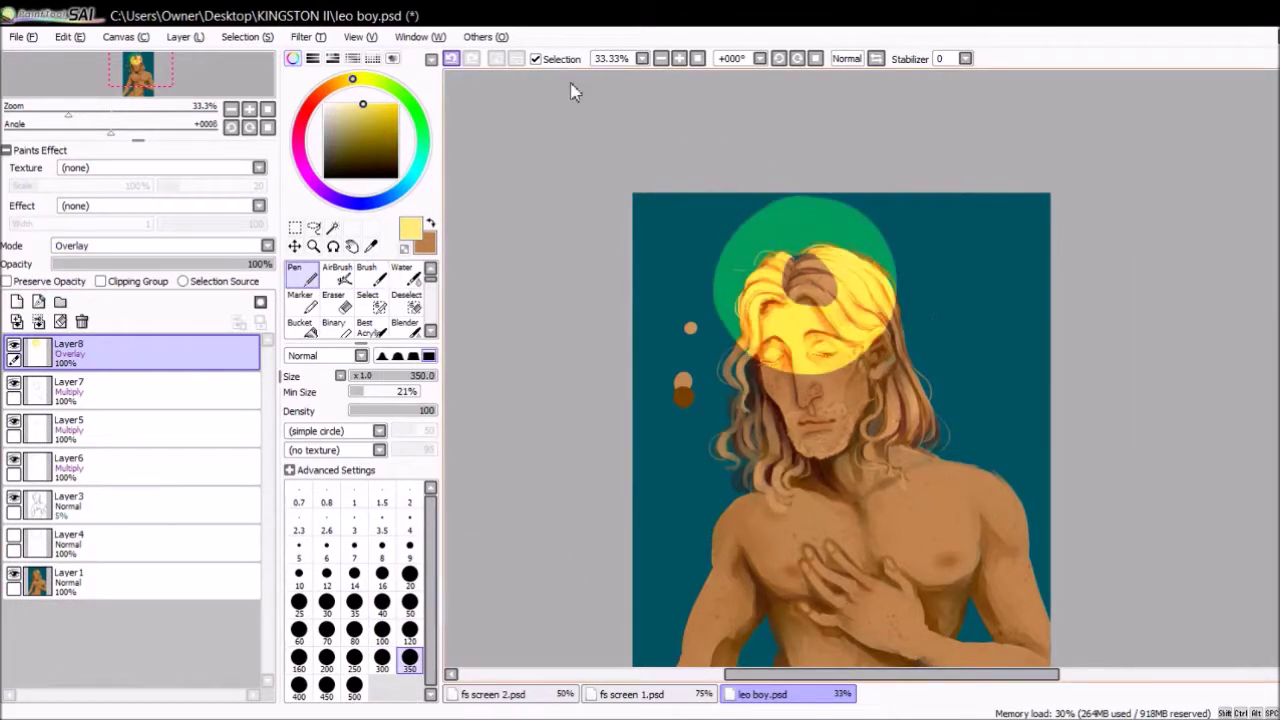
drag(137, 543, 137, 345)
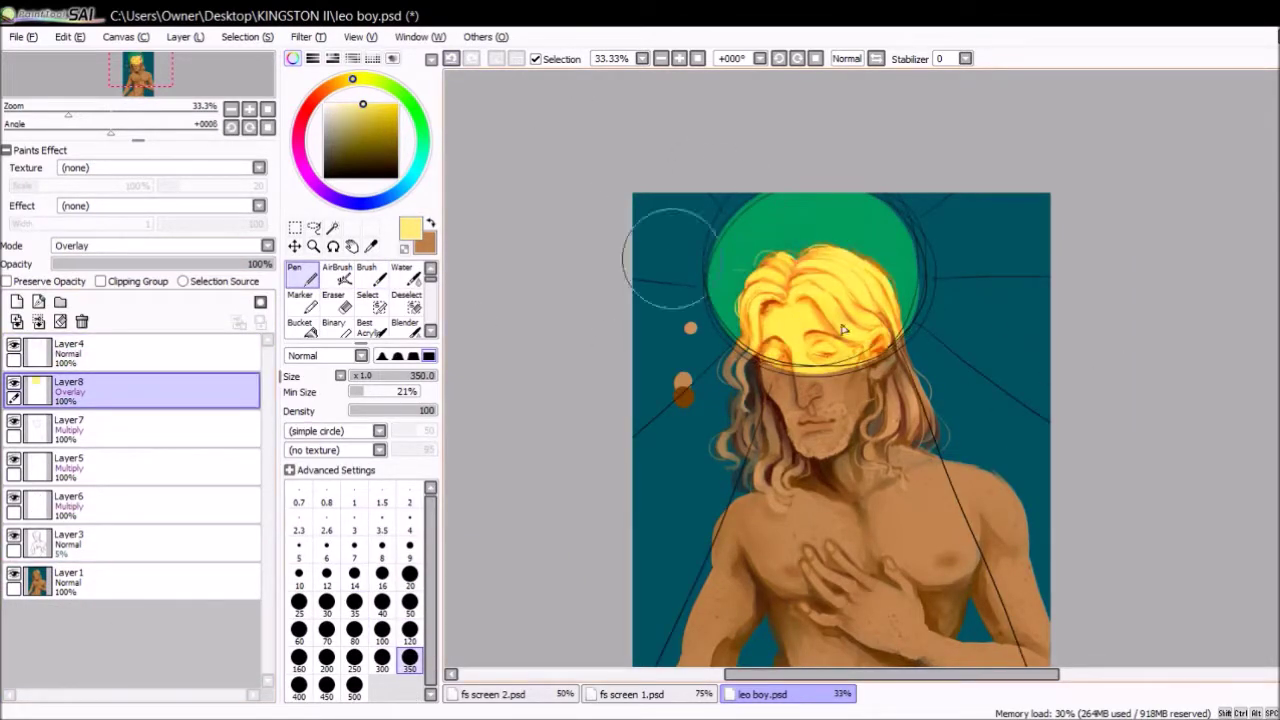
- Add a linework layer, draw rays from the disc's upper right at Line size 30, and set it and Layer8 to Normal mode
click(38, 302)
click(337, 328)
click(903, 230)
click(1016, 158)
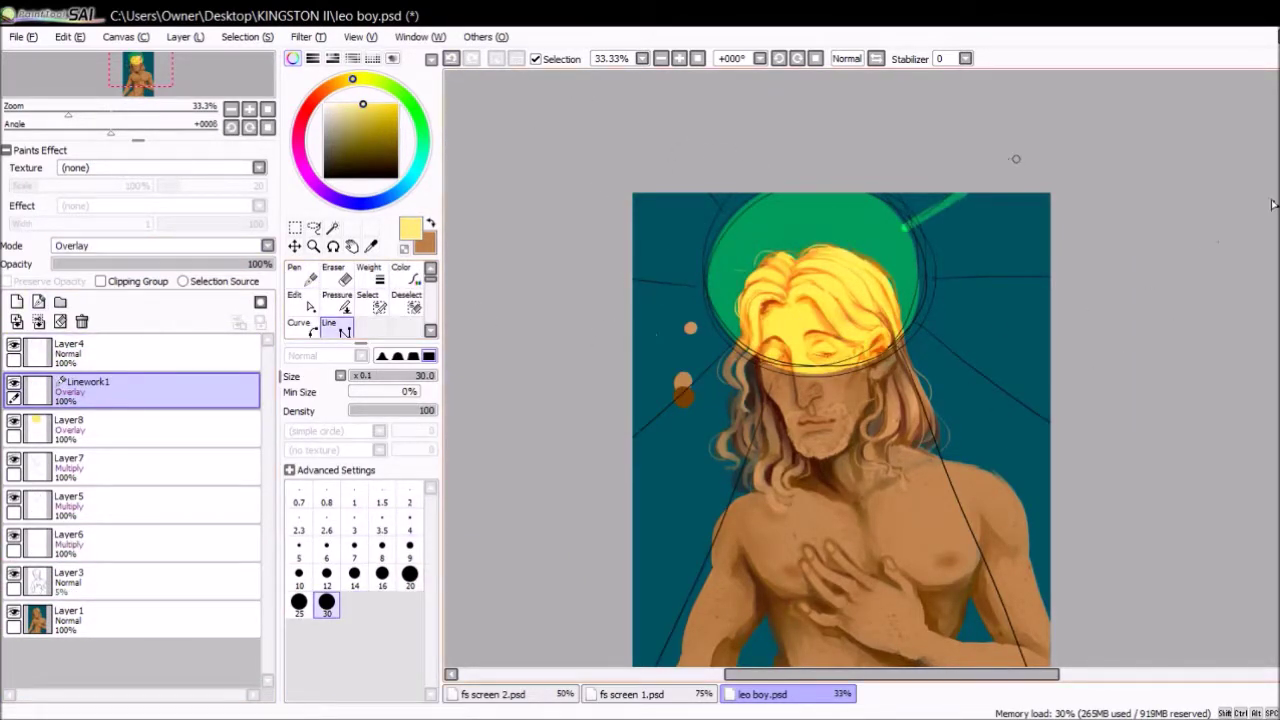
click(137, 429)
click(137, 390)
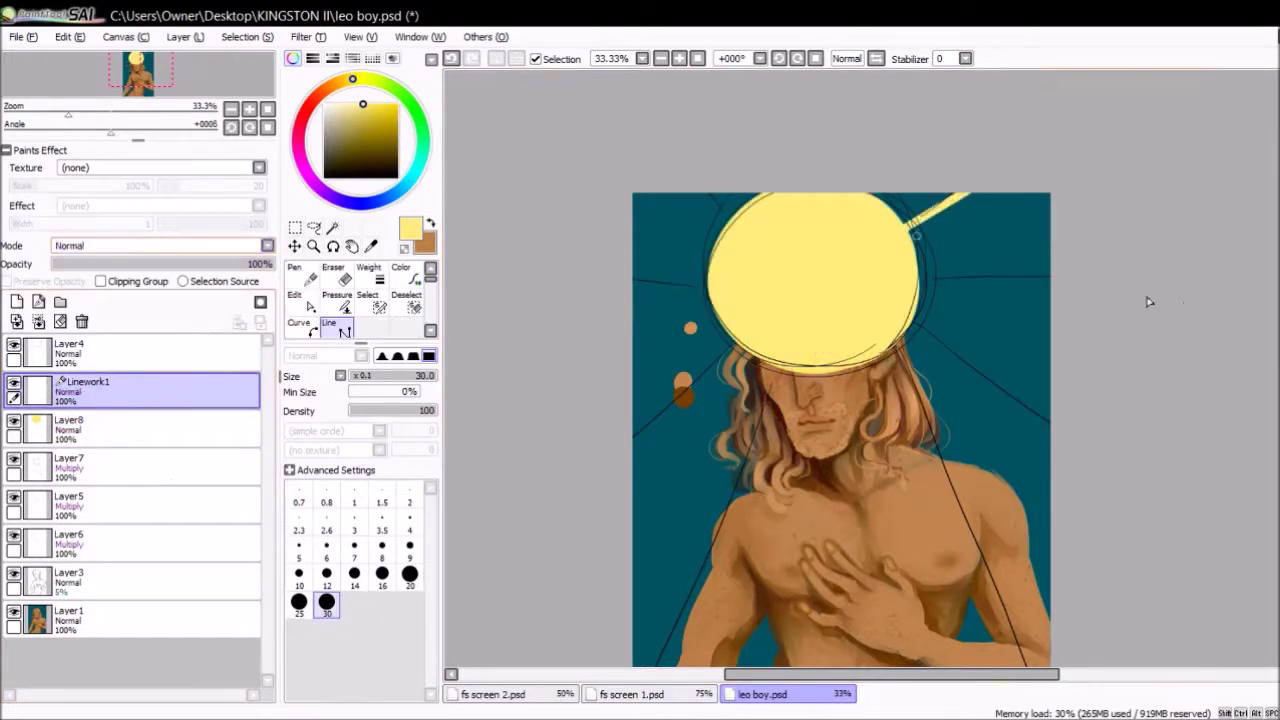
- Draw straight yellow rays outward from the disc's right side with the Line tool at sizes 9, 5 and 30
click(409, 545)
click(295, 272)
click(409, 520)
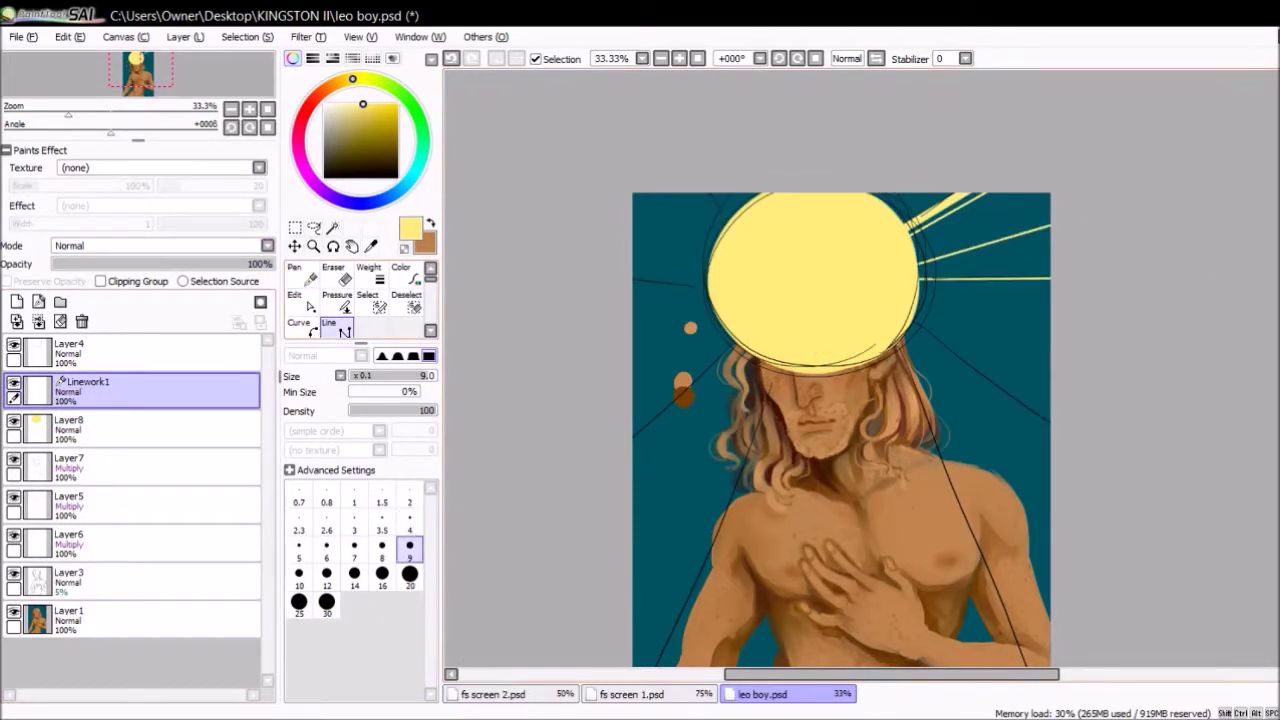
click(329, 327)
click(299, 549)
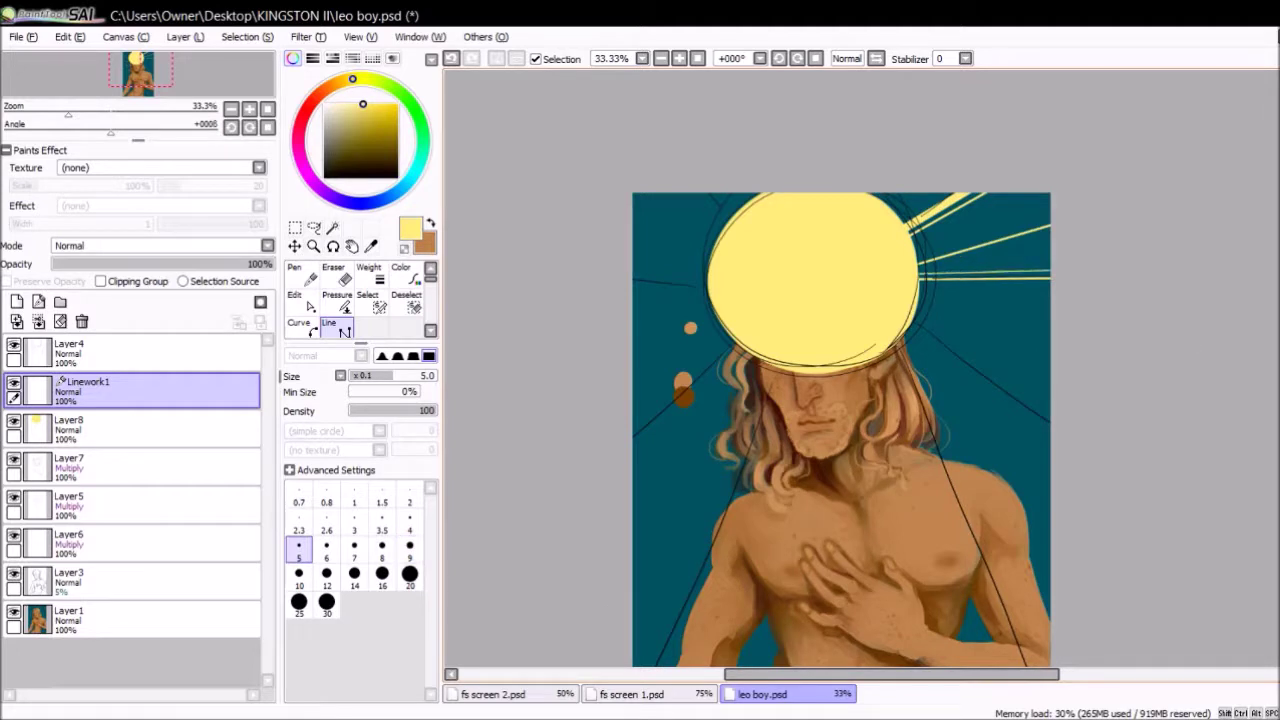
click(409, 573)
drag(912, 305, 1105, 400)
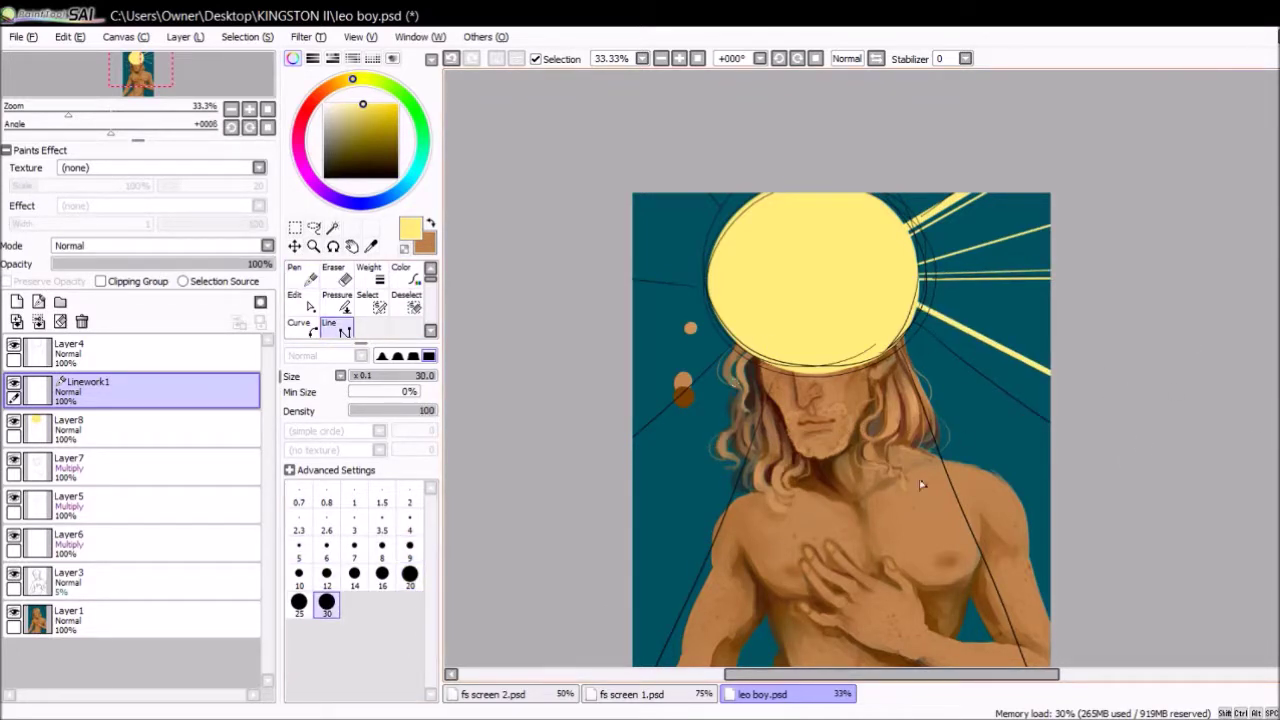
- Draw broad yellow rays from the disc toward the lower left, the lower right and down across the face and torso
key(n)
key(n)
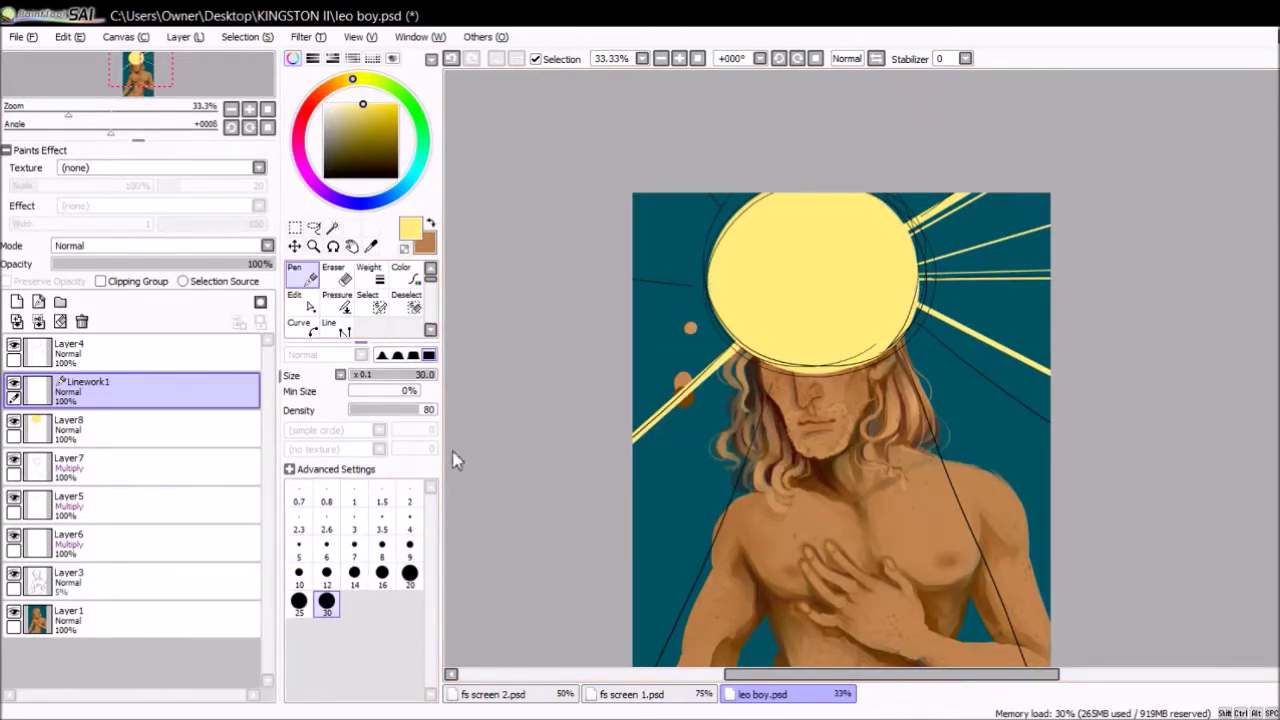
drag(916, 288, 1071, 338)
key(ctrl+z)
drag(912, 322, 1058, 442)
scroll(840, 400, down, 3)
drag(852, 150, 955, 583)
click(409, 573)
drag(895, 148, 978, 583)
- Draw thin yellow rays from the disc down past both shoulders with the Line tool at sizes 7 and 4
key(bracketleft)
key(bracketleft)
key(bracketleft)
key(bracketleft)
key(bracketleft)
key(bracketleft)
key(bracketleft)
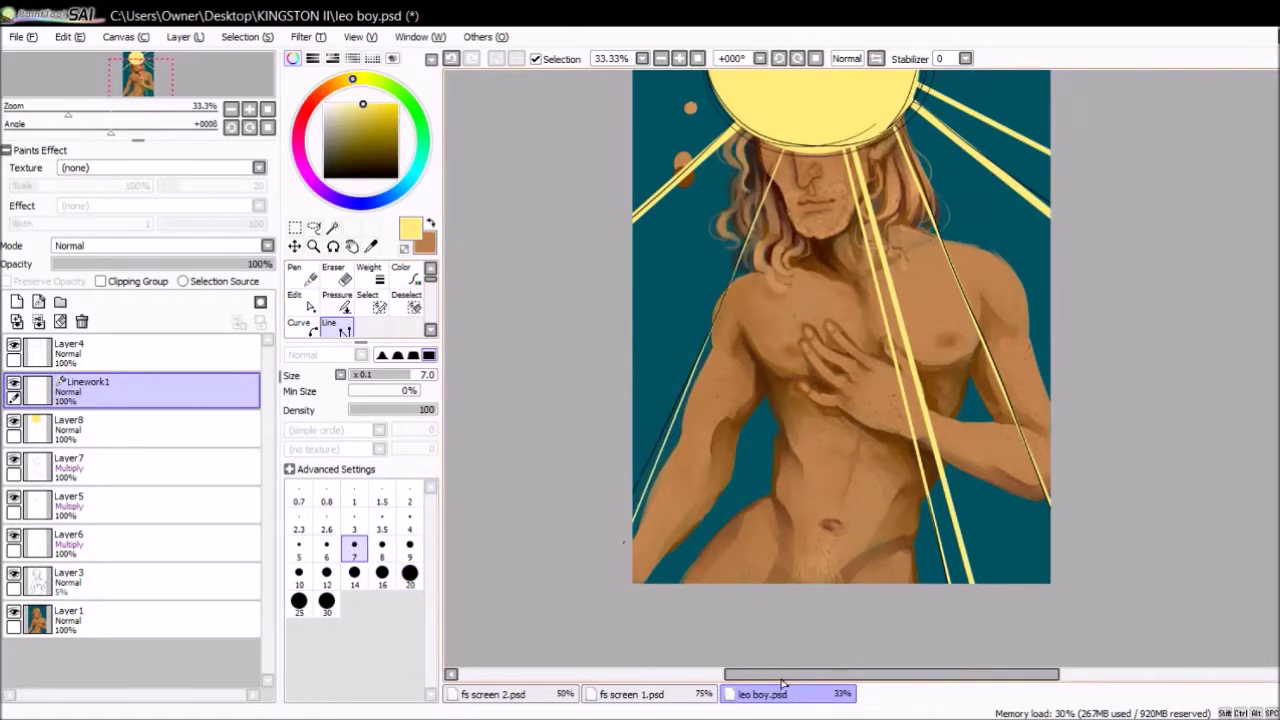
key(bracketleft)
key(bracketleft)
key(bracketleft)
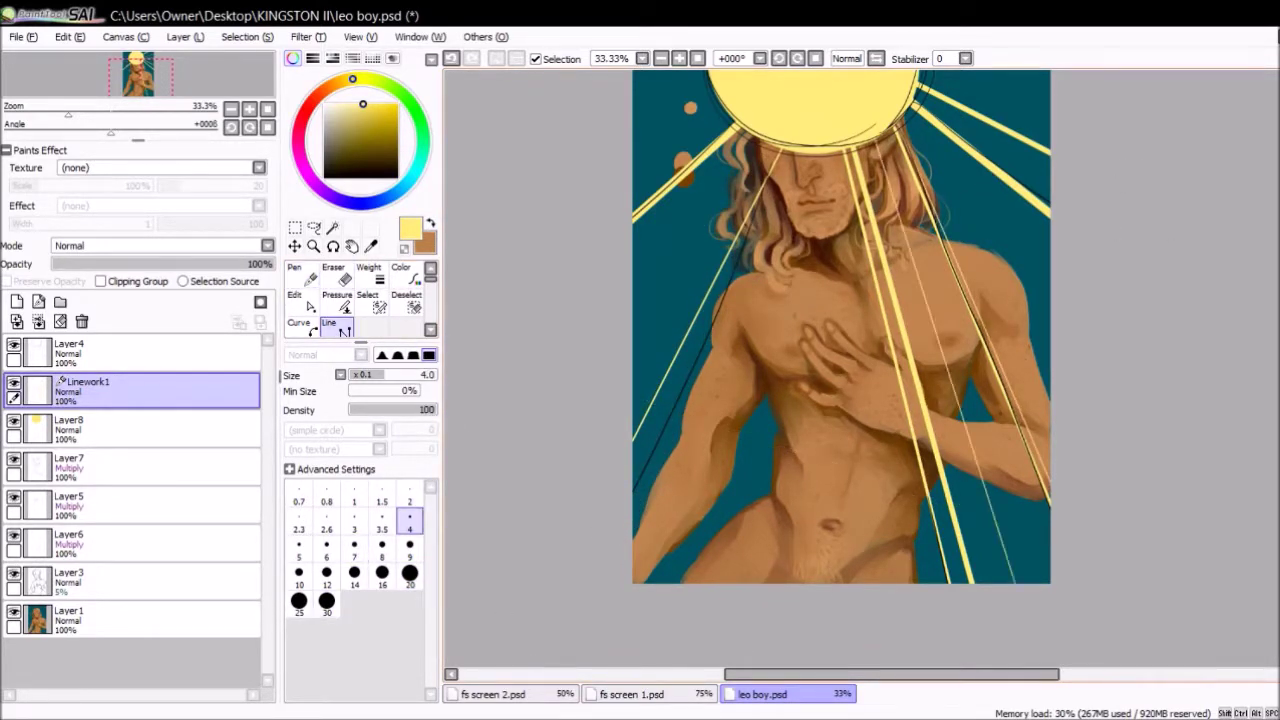
- Draw yellow rays of varied thickness outward from the disc's left side with the Line tool, using sizes up to 14
scroll(1252, 353, up, 2)
key(bracketright)
key(bracketright)
key(bracketright)
key(bracketright)
key(bracketright)
key(bracketright)
key(bracketright)
key(bracketright)
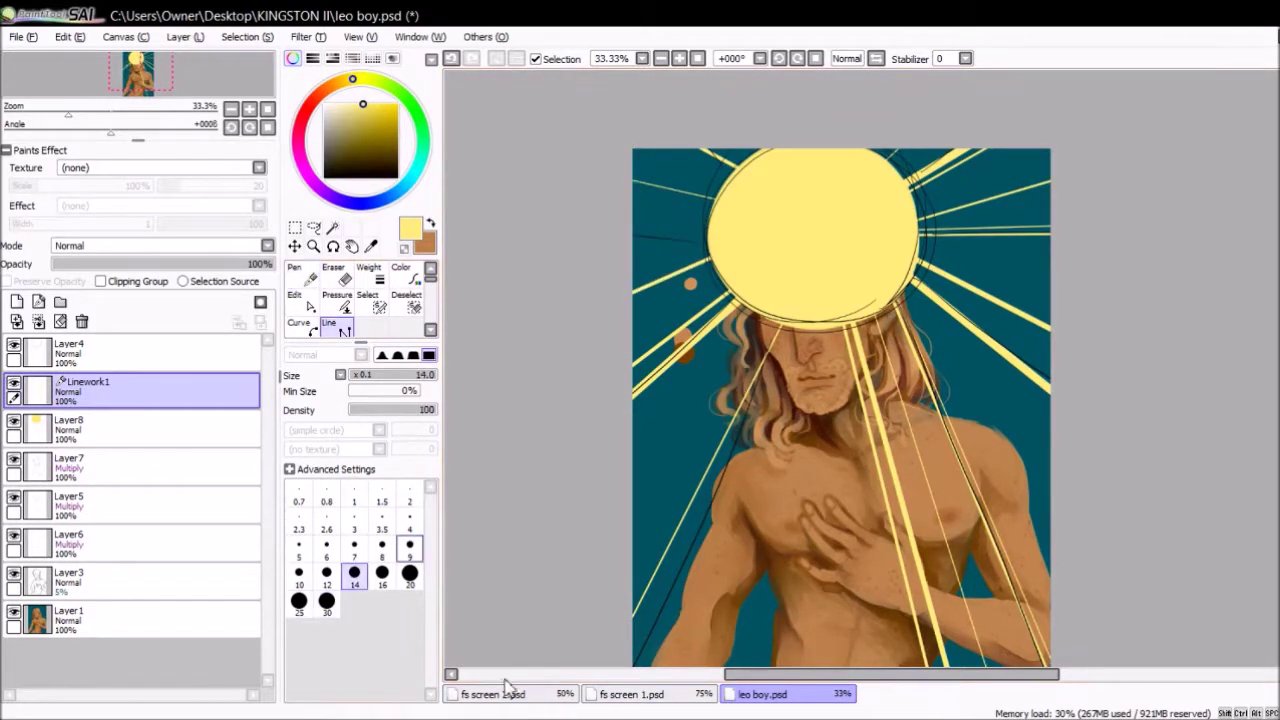
- Fill gaps on the disc's left side with rays at size 14 and thicken the upper-left and lower-left rays at size 30
key(bracketright)
key(bracketright)
key(bracketright)
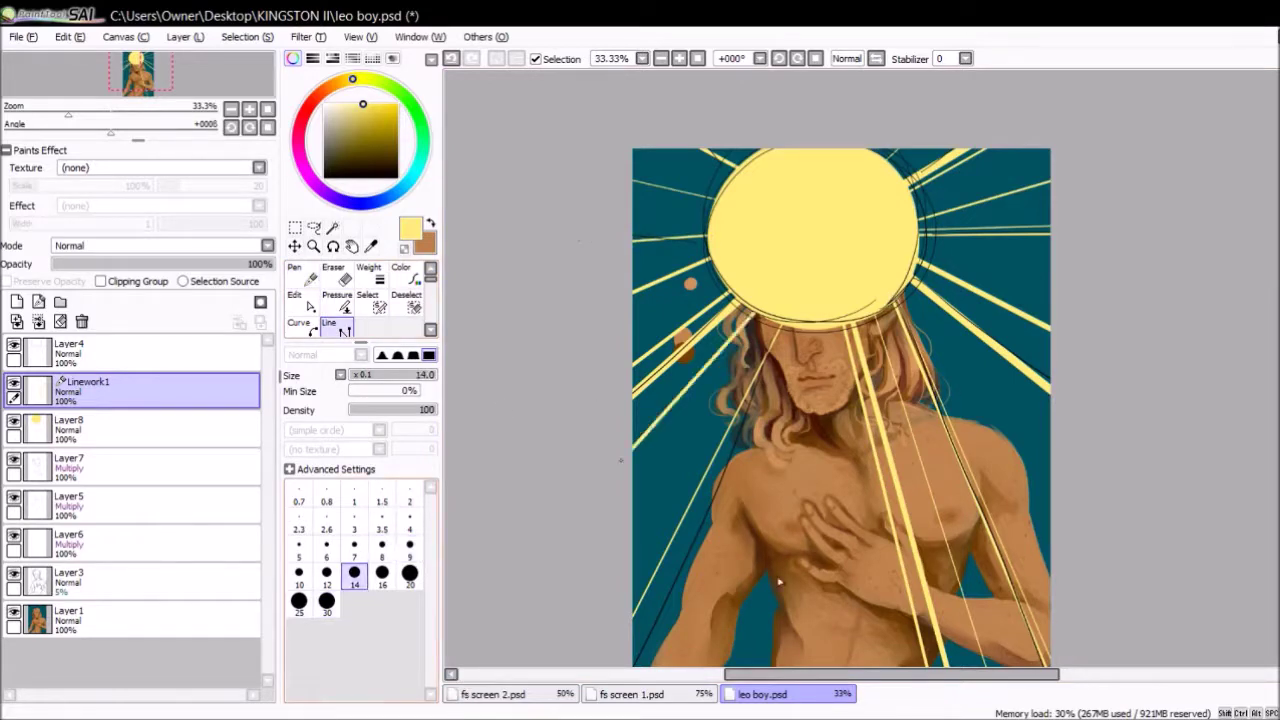
key(bracketright)
key(bracketright)
key(bracketright)
key(bracketright)
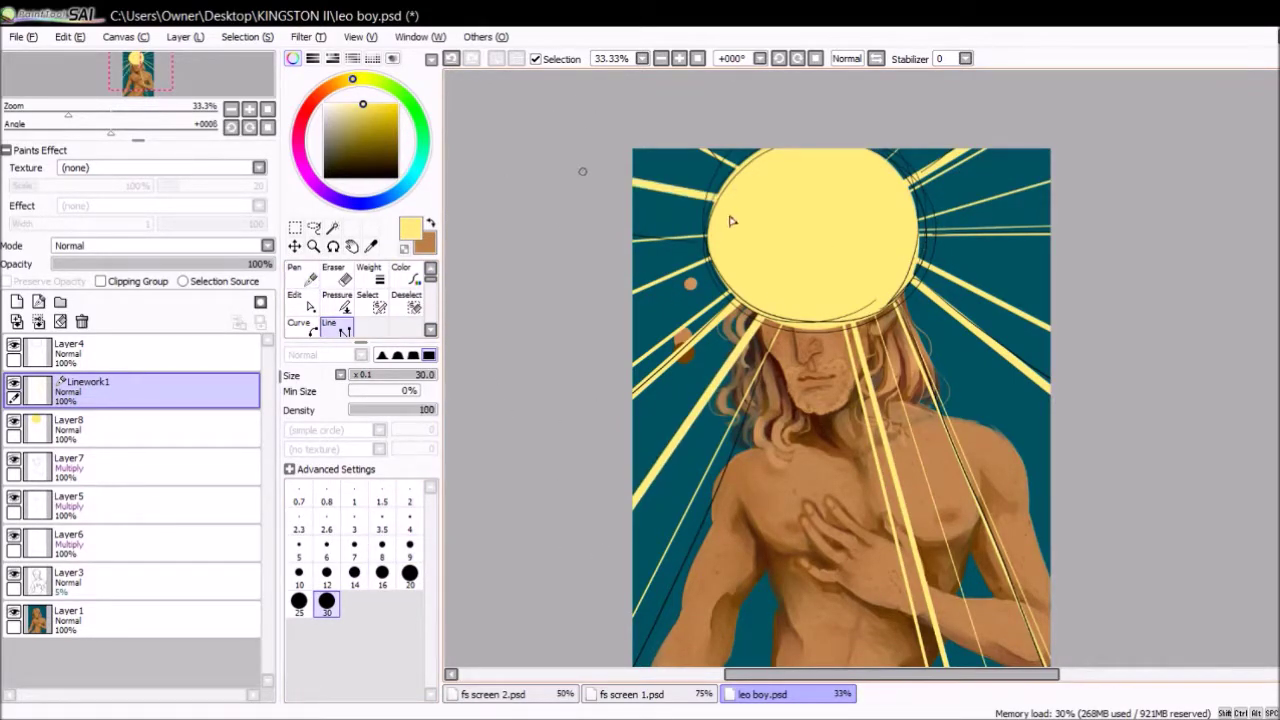
- Draw a thick yellow ray from the disc's lower edge down across the face and chest at size 30
scroll(731, 221, down, 2)
scroll(731, 221, up, 1)
key(n)
scroll(953, 375, up, 3)
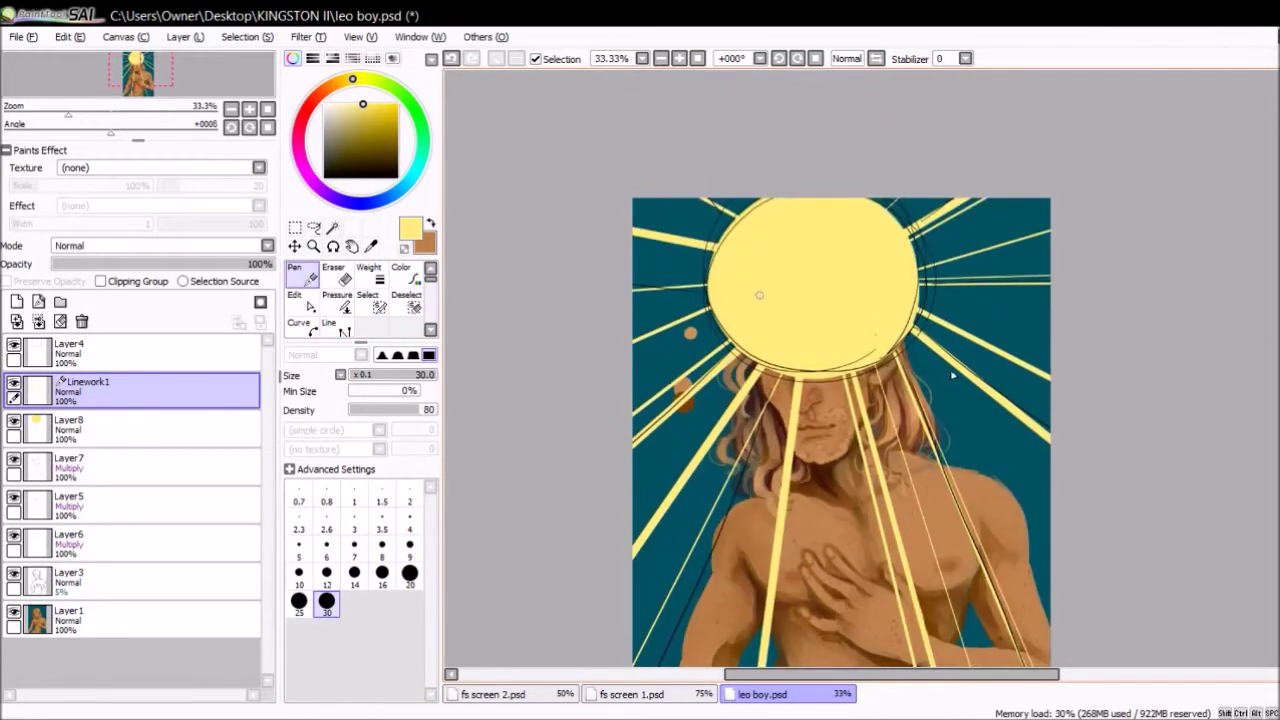
- Erase the thin rays on the disc's right side and redraw the upper one as a finer line at size 4
key(e)
key(u)
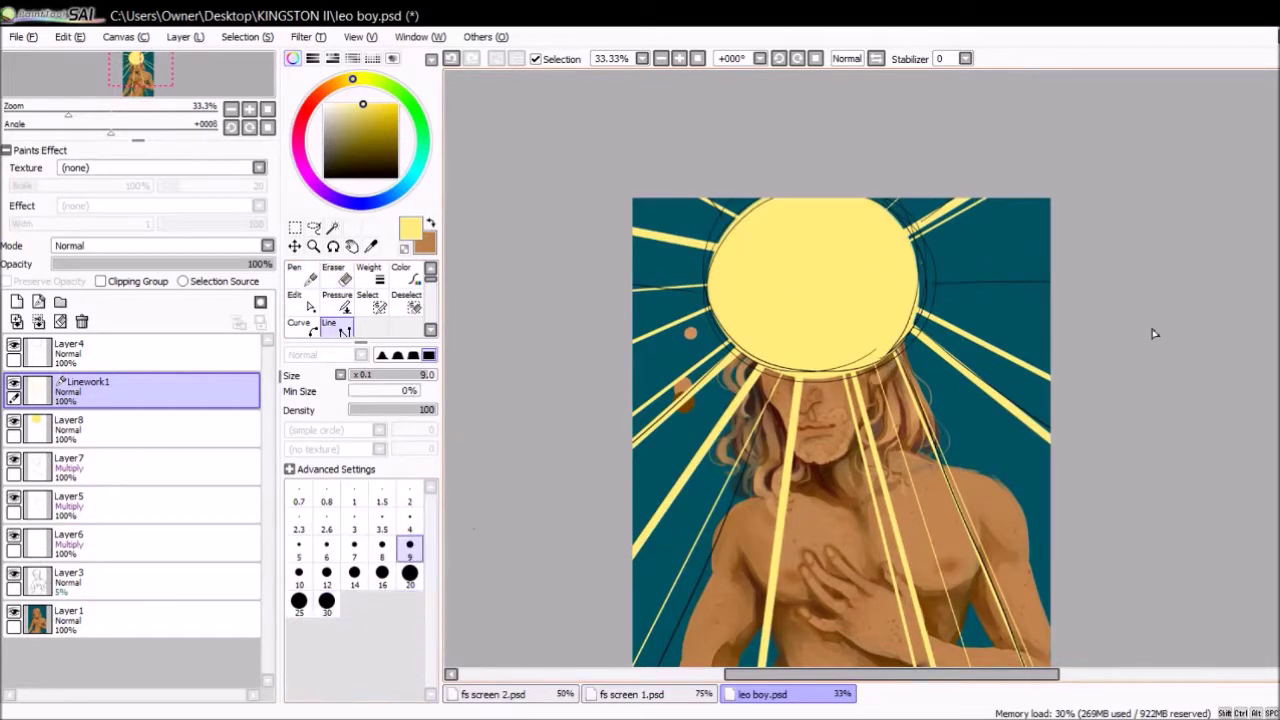
key(bracketleft)
key(bracketleft)
key(bracketleft)
key(bracketleft)
key(bracketleft)
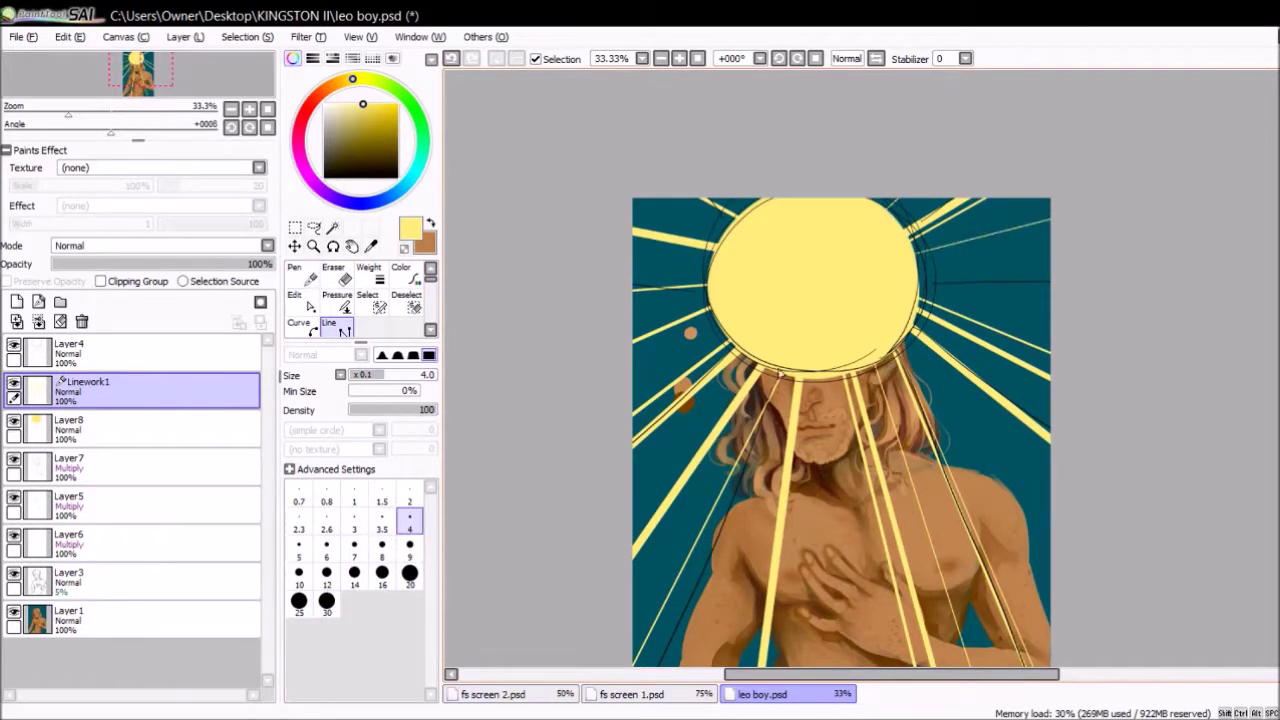
- Undo the last ray and draw fine rays at size 4 straight out and diagonally down from the disc's right side
key(ctrl+z)
scroll(540, 355, down, 3)
scroll(540, 355, up, 3)
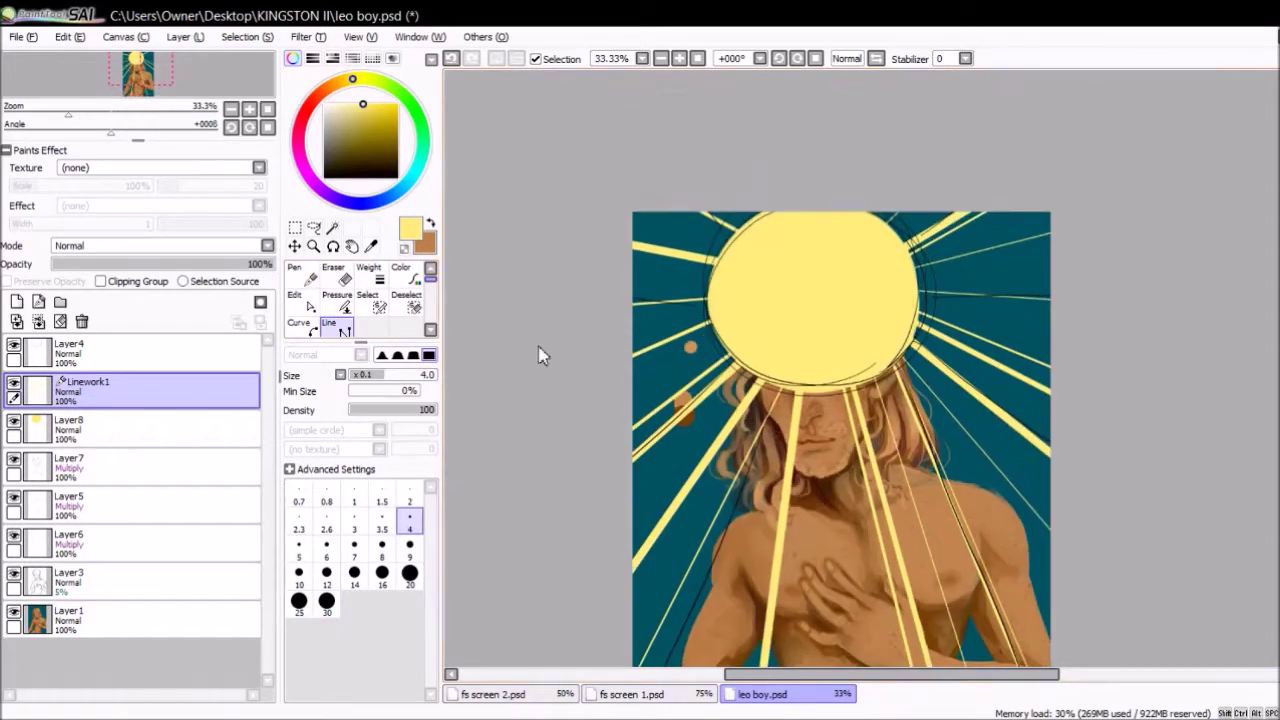
scroll(1086, 209, down, 1)
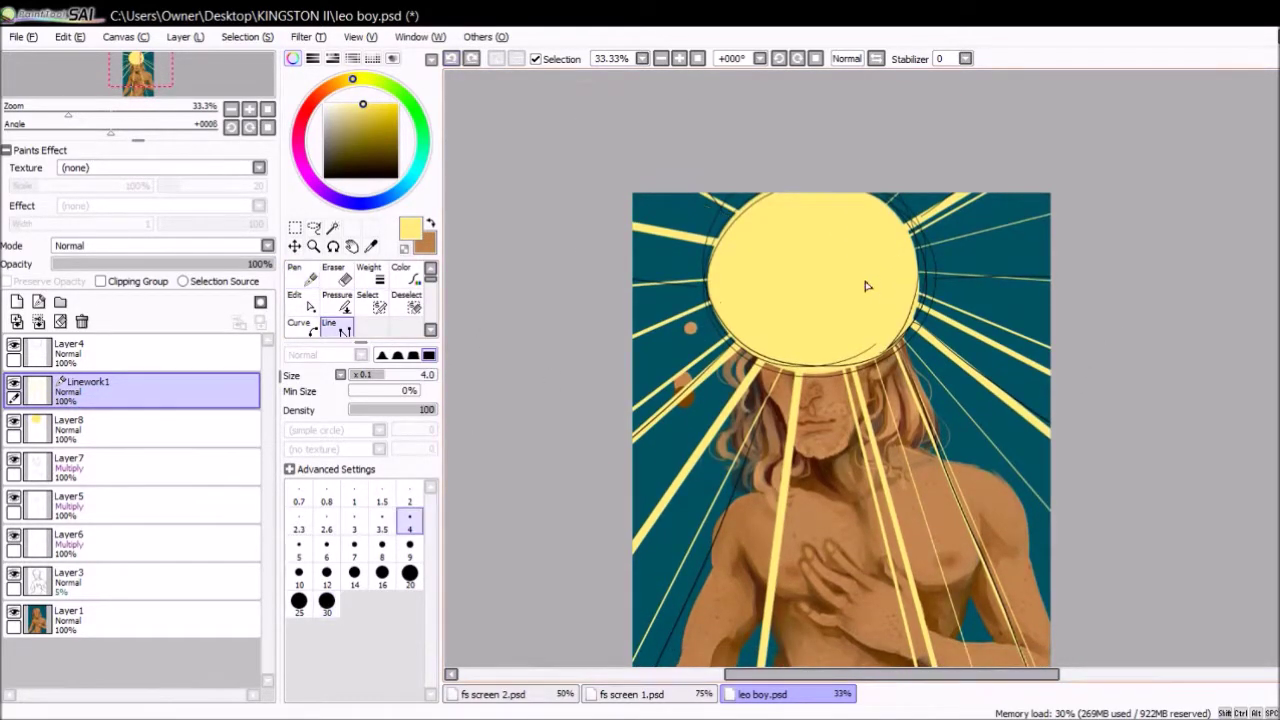
- Merge the ray linework into Layer8, delete the Layer4 sketch, and duplicate the halo layer in Luminosity mode
scroll(733, 298, down, 3)
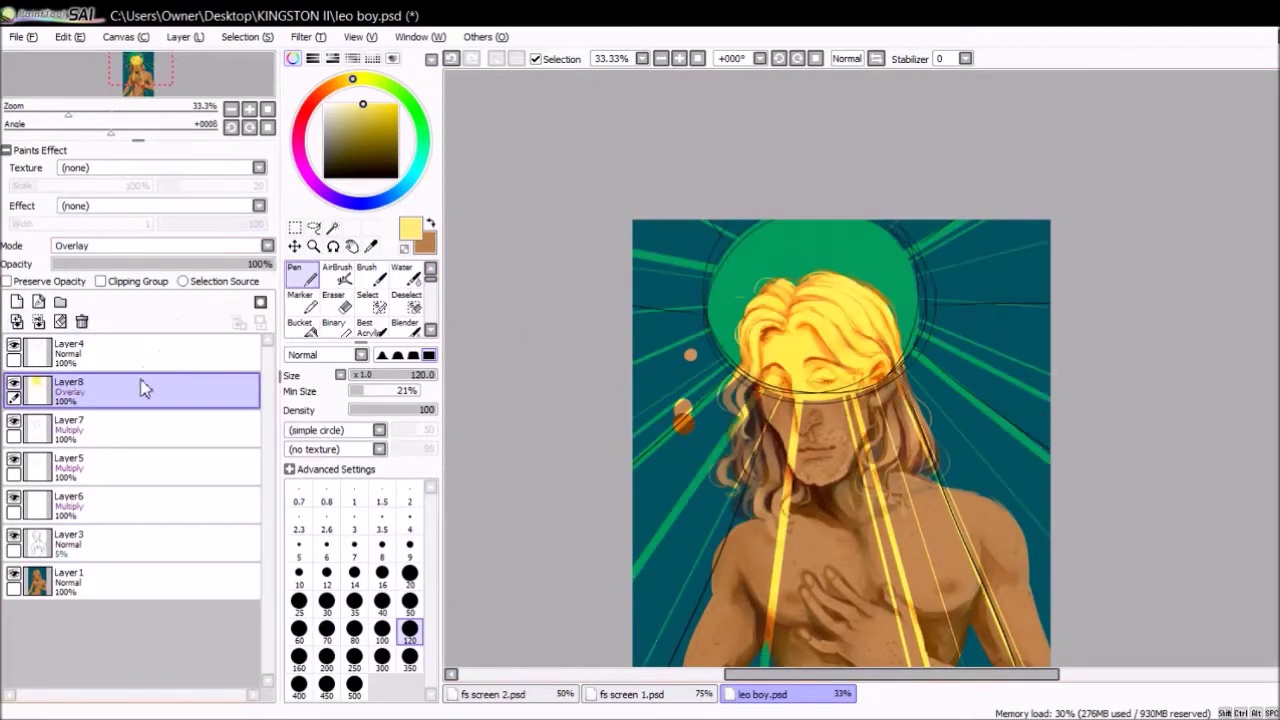
scroll(841, 366, down, 2)
scroll(841, 366, up, 2)
key(Delete)
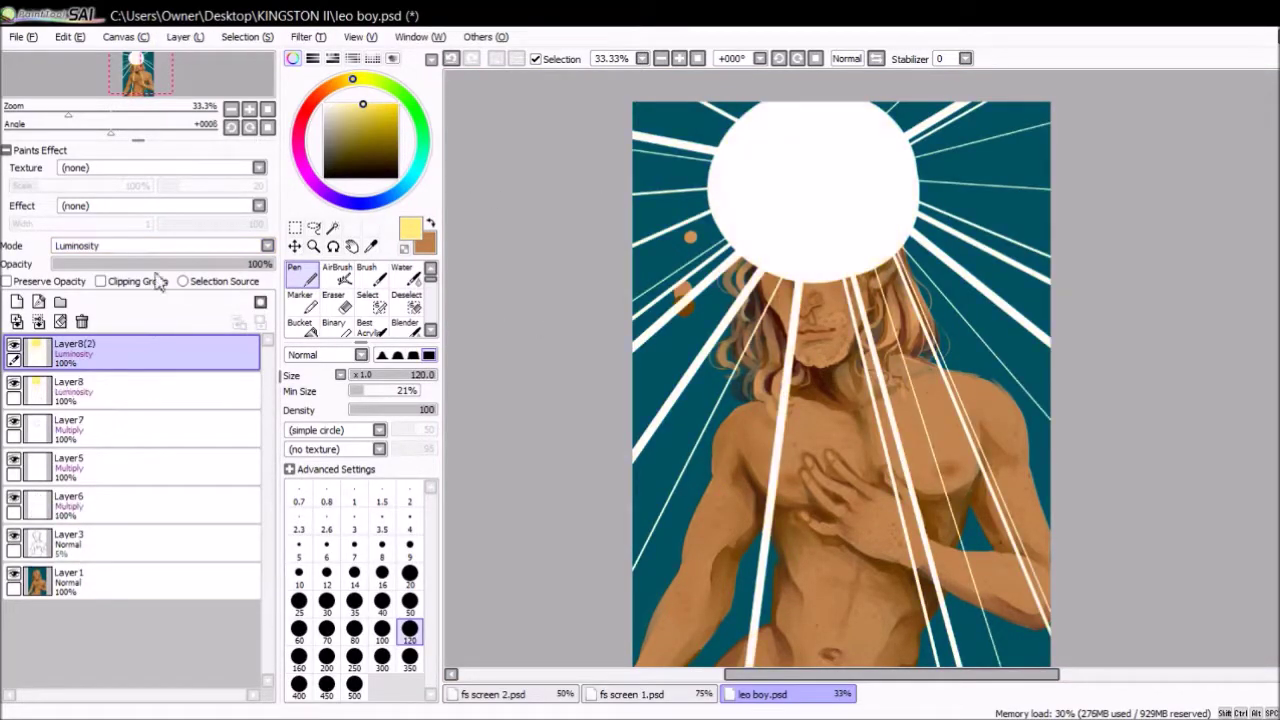
- Set the halo copy to Overlay mode, preserve opacity, and recolour the halo and rays on Layer8 dark red at size 500
click(354, 684)
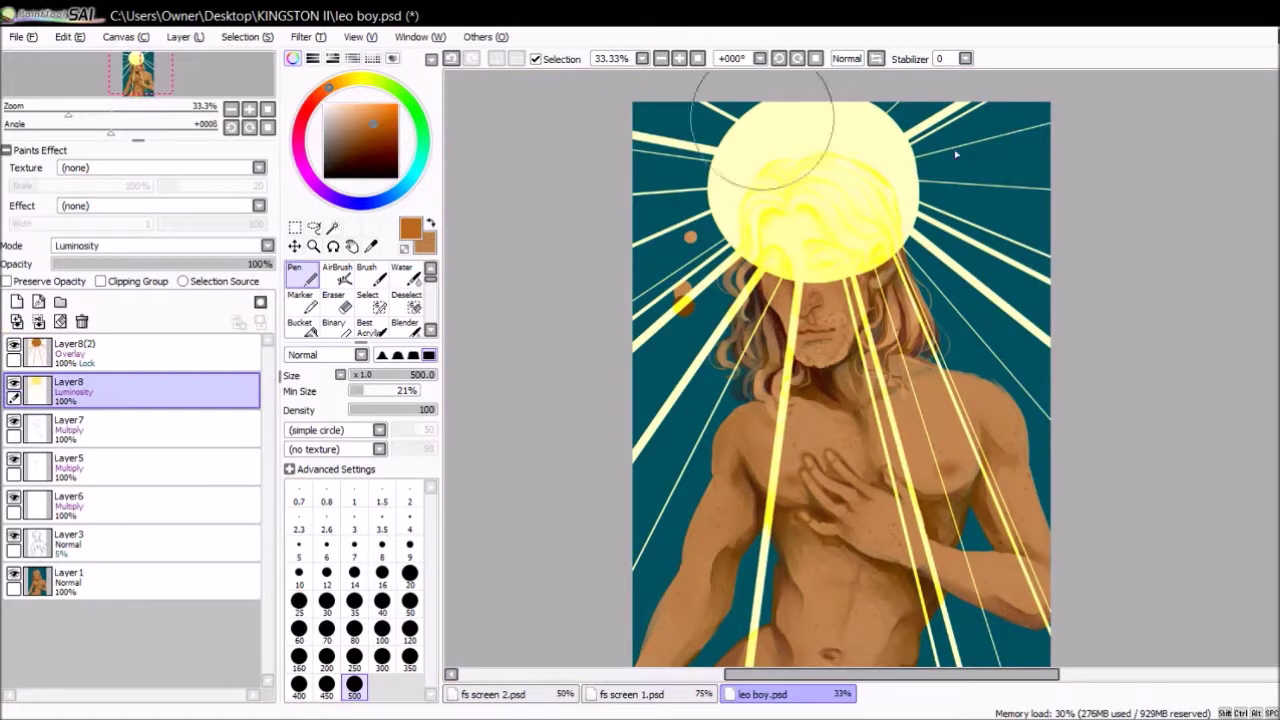
click(130, 388)
drag(810, 200, 1063, 129)
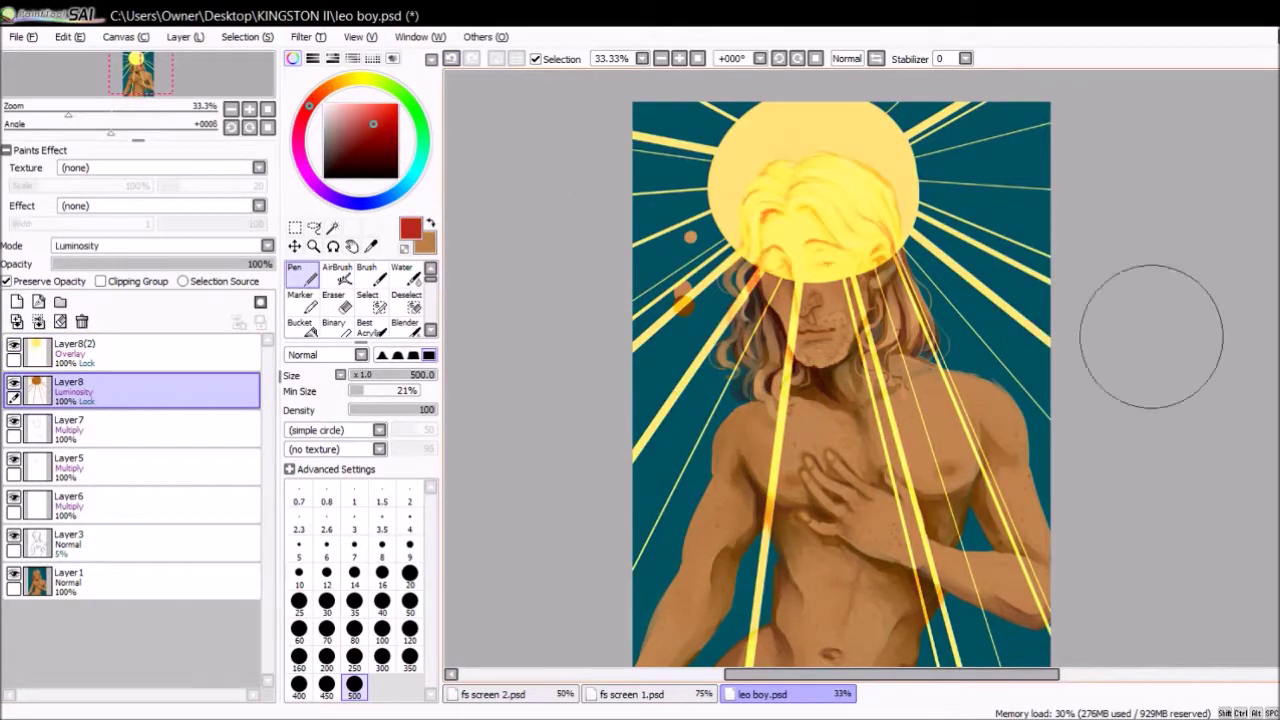
drag(730, 130, 900, 180)
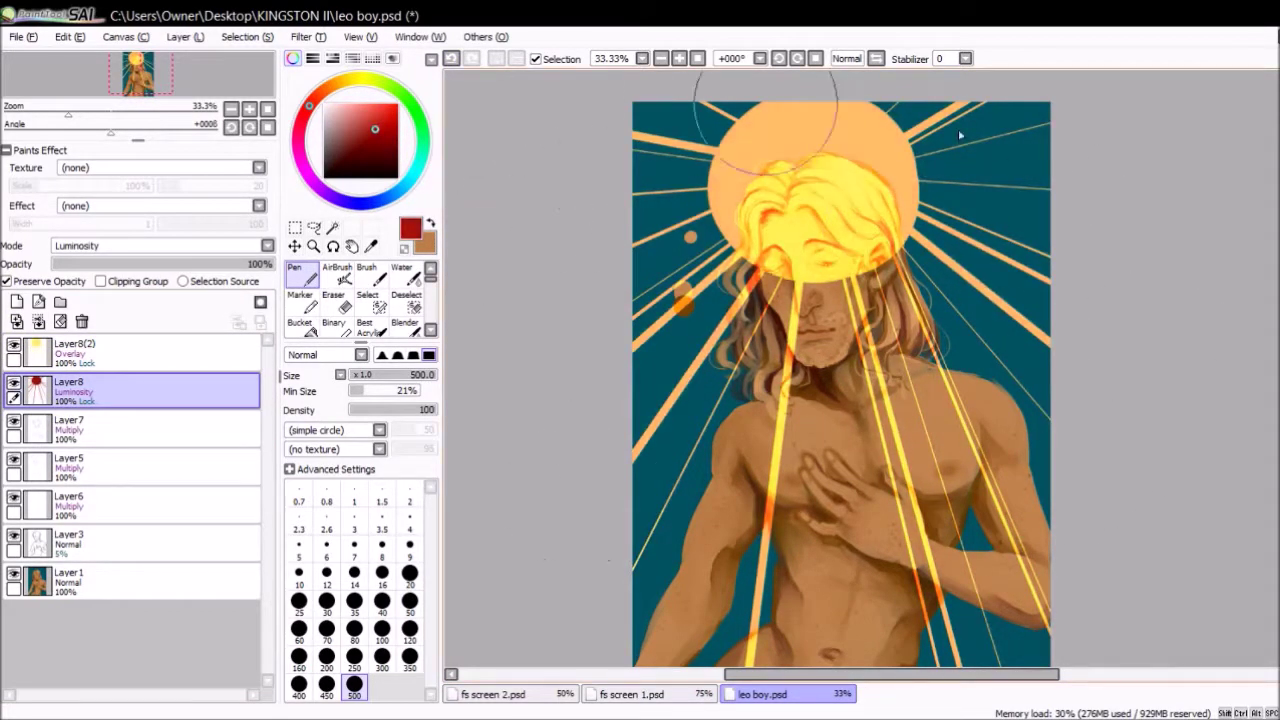
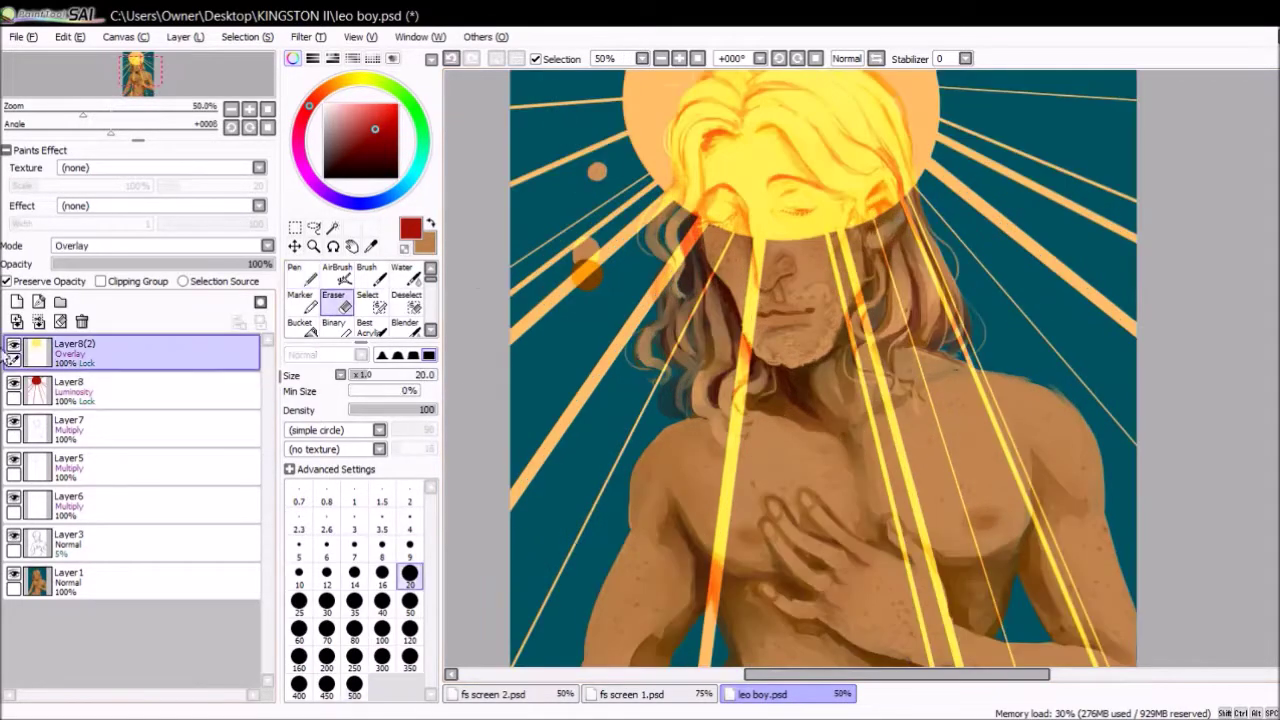
- Turn off opacity preservation and erase the Overlay halo over the hair above the ear at size 50
scroll(829, 386, down, 2)
scroll(823, 386, up, 3)
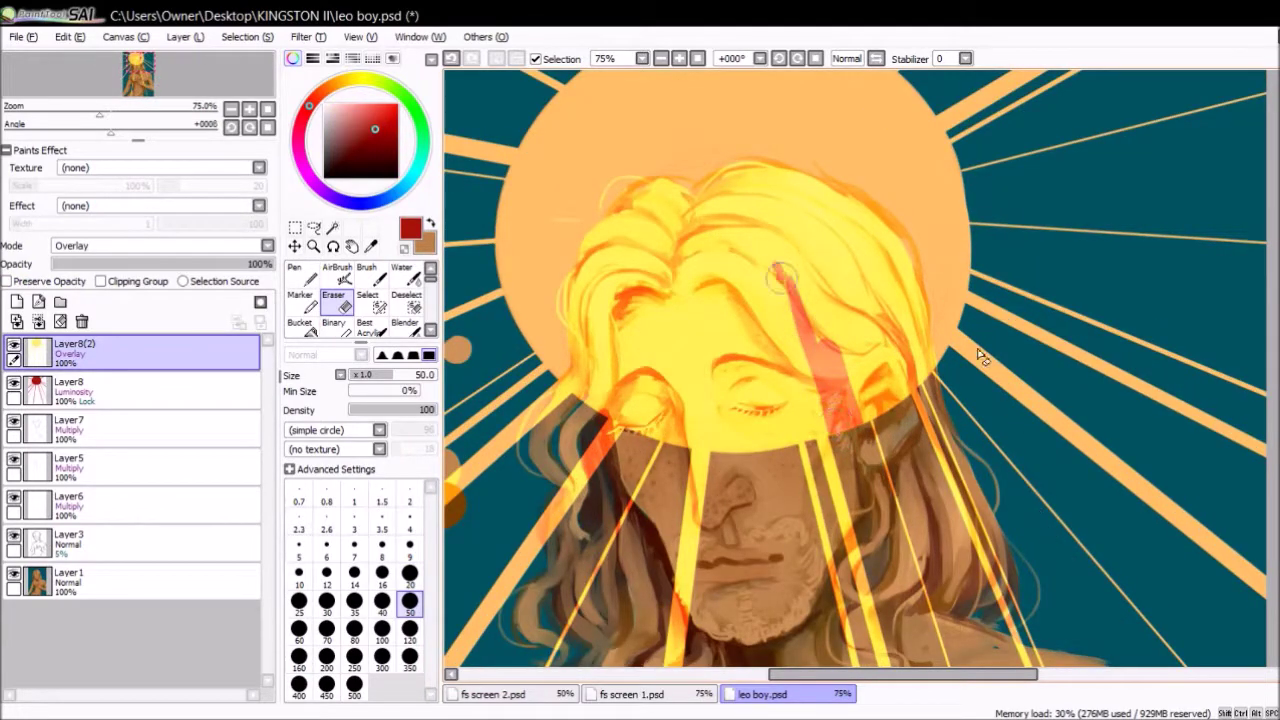
scroll(560, 84, down, 3)
scroll(718, 501, up, 3)
- Try to erase the halo around the closed eyes on both the Overlay copy and Layer8
mouse_move(600, 370)
mouse_down()
mouse_move(565, 480)
mouse_move(645, 410)
mouse_up()
key(ctrl+z)
key(ctrl+z)
key(ctrl+z)
key(ctrl+z)
key(ctrl+z)
key(ctrl+z)
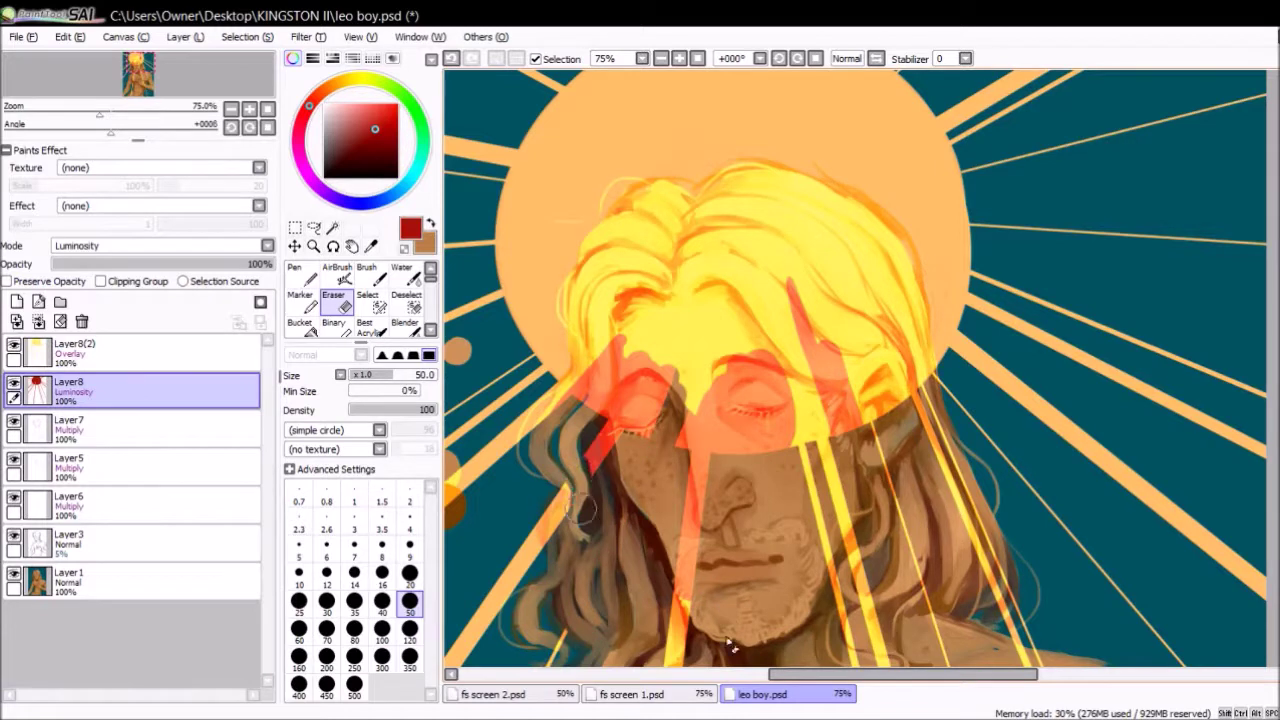
key(ctrl+y)
key(ctrl+y)
- Erase the Overlay halo over the forehead, eyes, ear and hair locks at size 50
drag(580, 483, 625, 413)
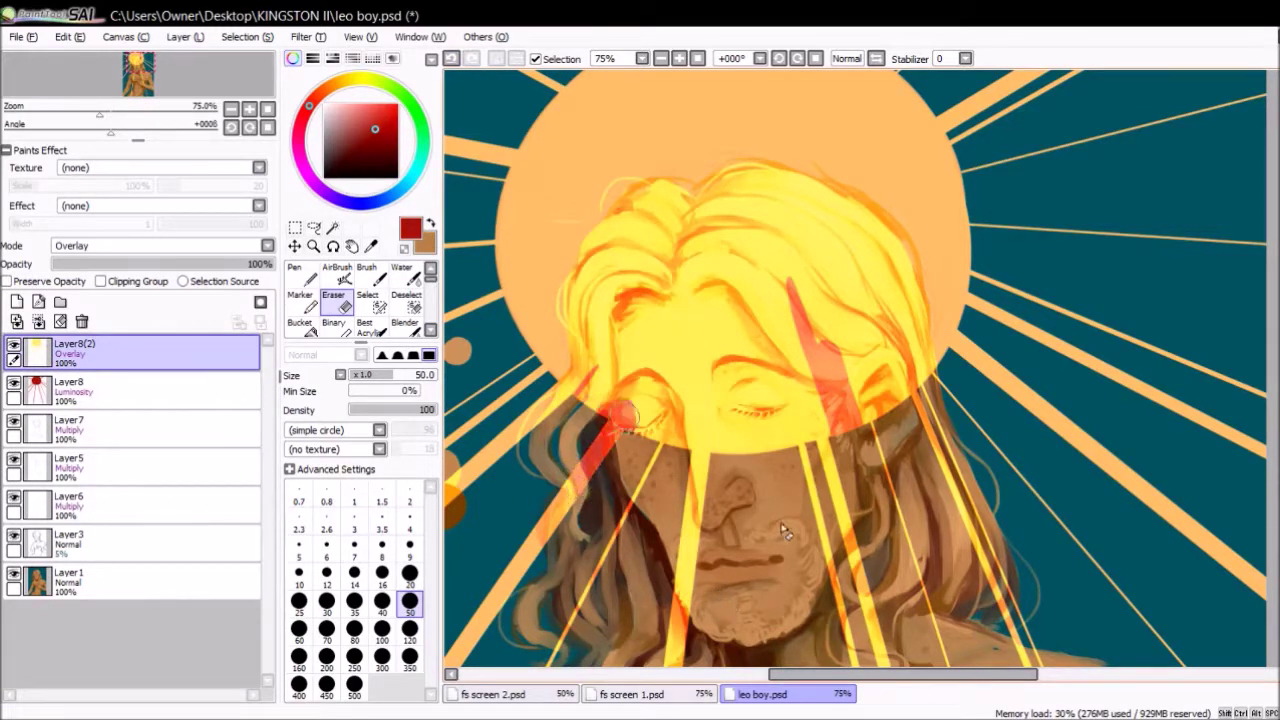
key(ctrl+y)
key(ctrl+y)
key(ctrl+z)
key(ctrl+y)
key(ctrl+y)
key(ctrl+y)
key(ctrl+y)
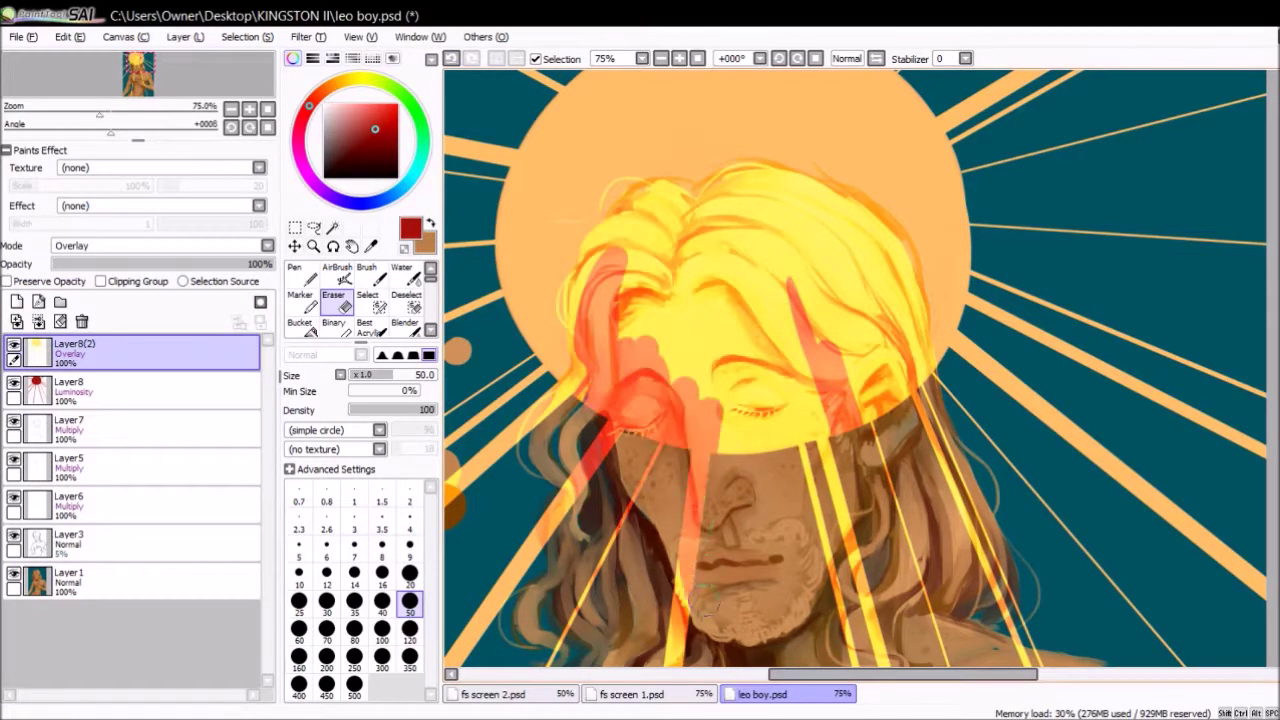
key(ctrl+y)
key(ctrl+y)
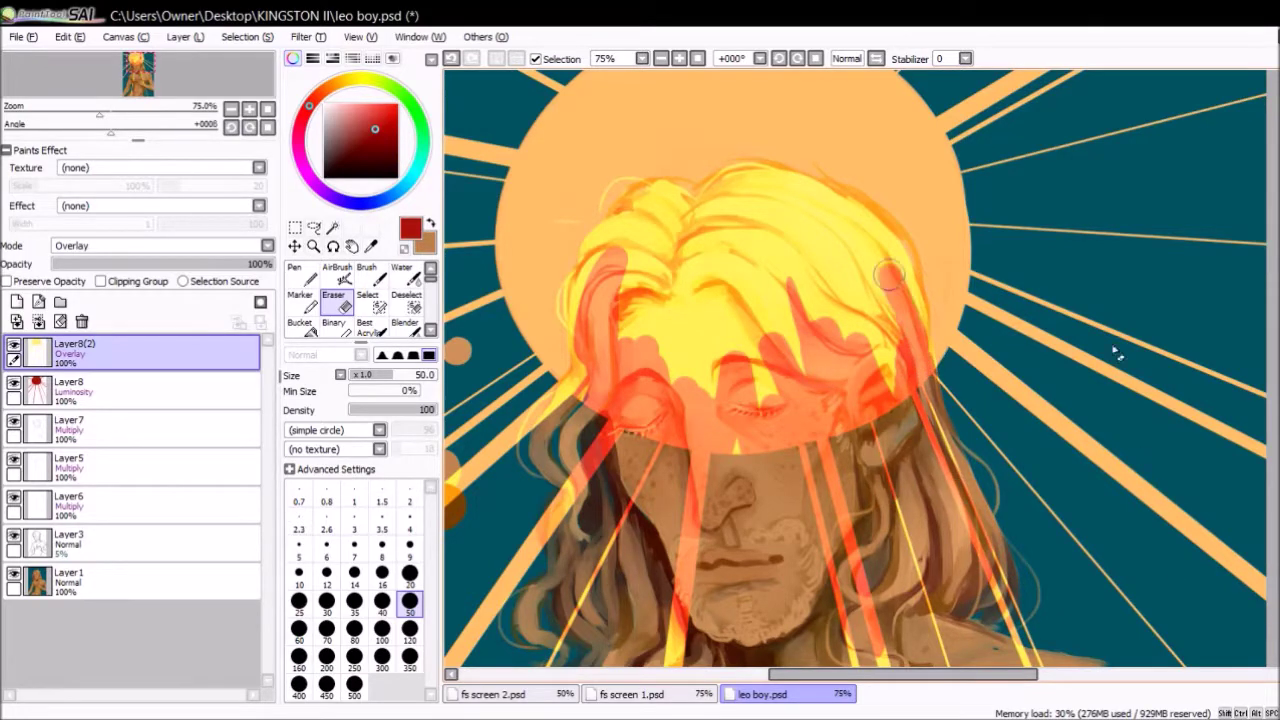
key(ctrl+y)
key(ctrl+y)
key(ctrl+y)
- Erase the Layer8 halo and the rays covering the face, beard and neck at size 50
scroll(1140, 410, down, 5)
scroll(1140, 410, down, 2)
scroll(790, 272, up, 2)
key(ctrl+z)
scroll(797, 320, up, 2)
key(ctrl+z)
key(ctrl+y)
key(ctrl+z)
key(ctrl+y)
key(ctrl+z)
key(ctrl+y)
key(ctrl+z)
key(ctrl+y)
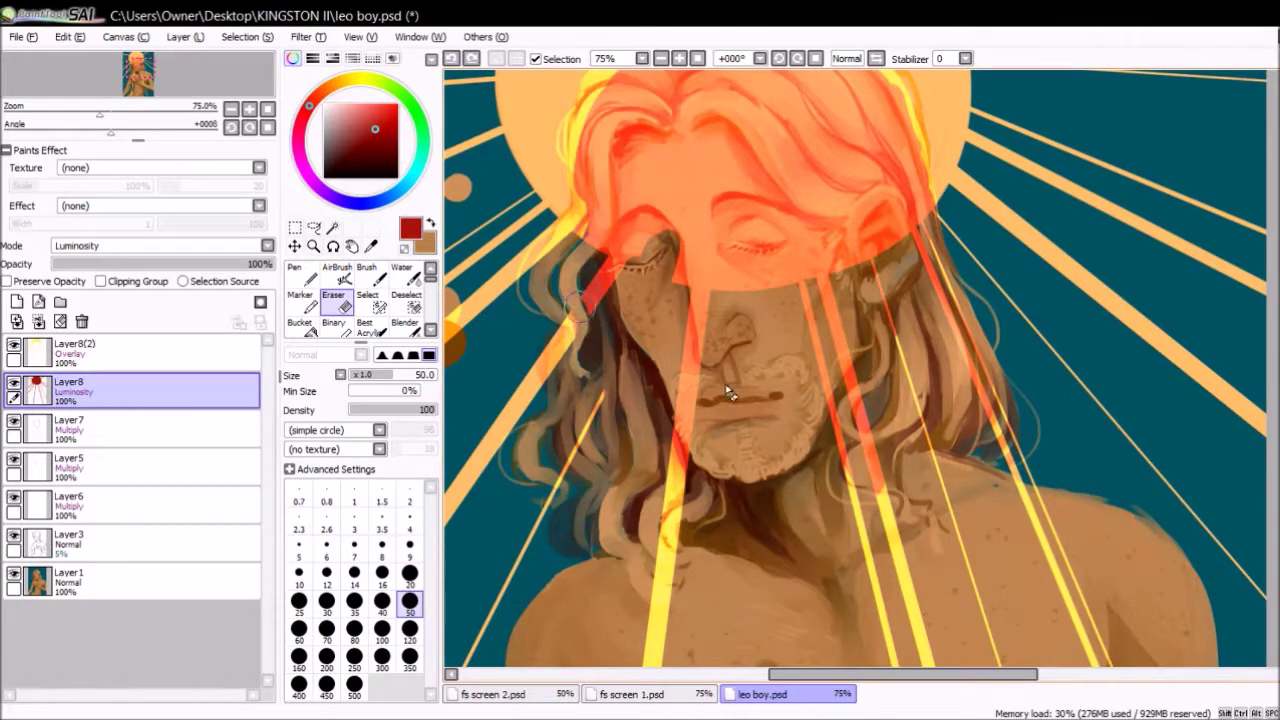
mouse_move(750, 362)
mouse_down()
mouse_move(620, 160)
mouse_move(760, 470)
mouse_move(880, 140)
mouse_move(975, 400)
mouse_up()
key(minus)
click(75, 350)
scroll(929, 294, down, 4)
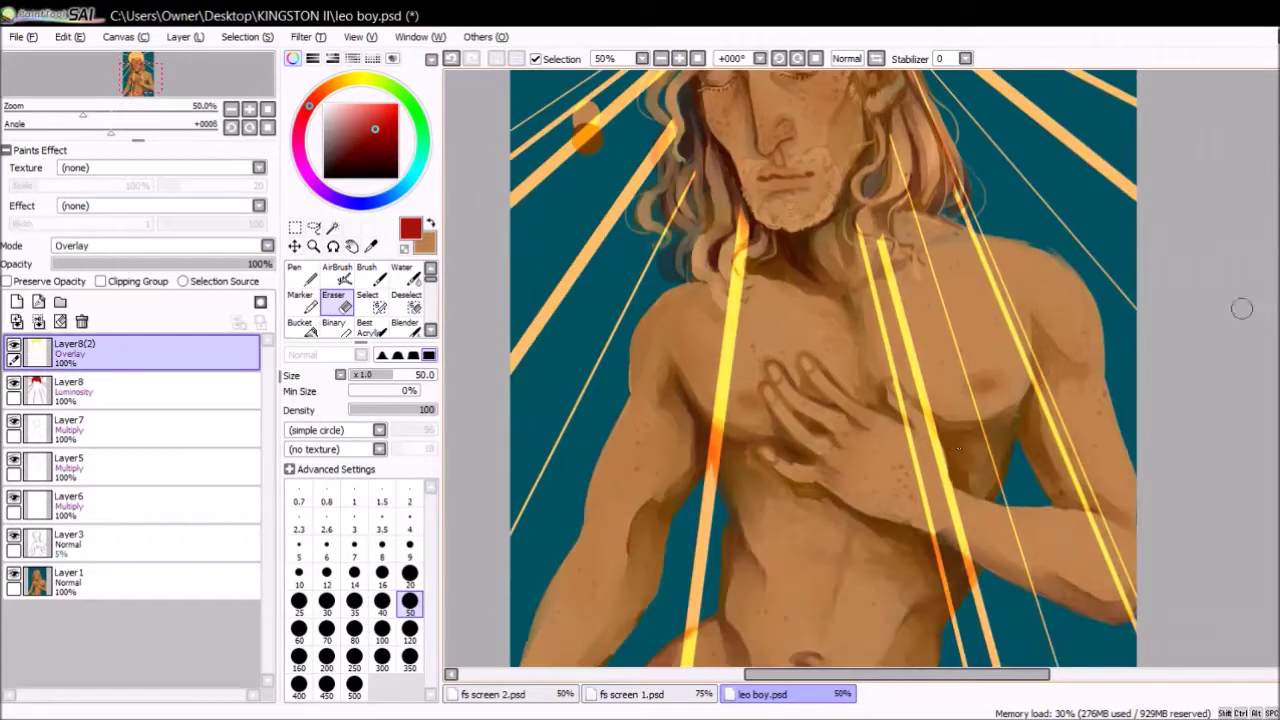
- Erase the upper ends of the thick rays on both halo layers so they taper to points on the chest
key(ctrl+z)
key(ctrl+y)
key(ctrl+z)
key(minus)
key(plus)
key(ctrl+z)
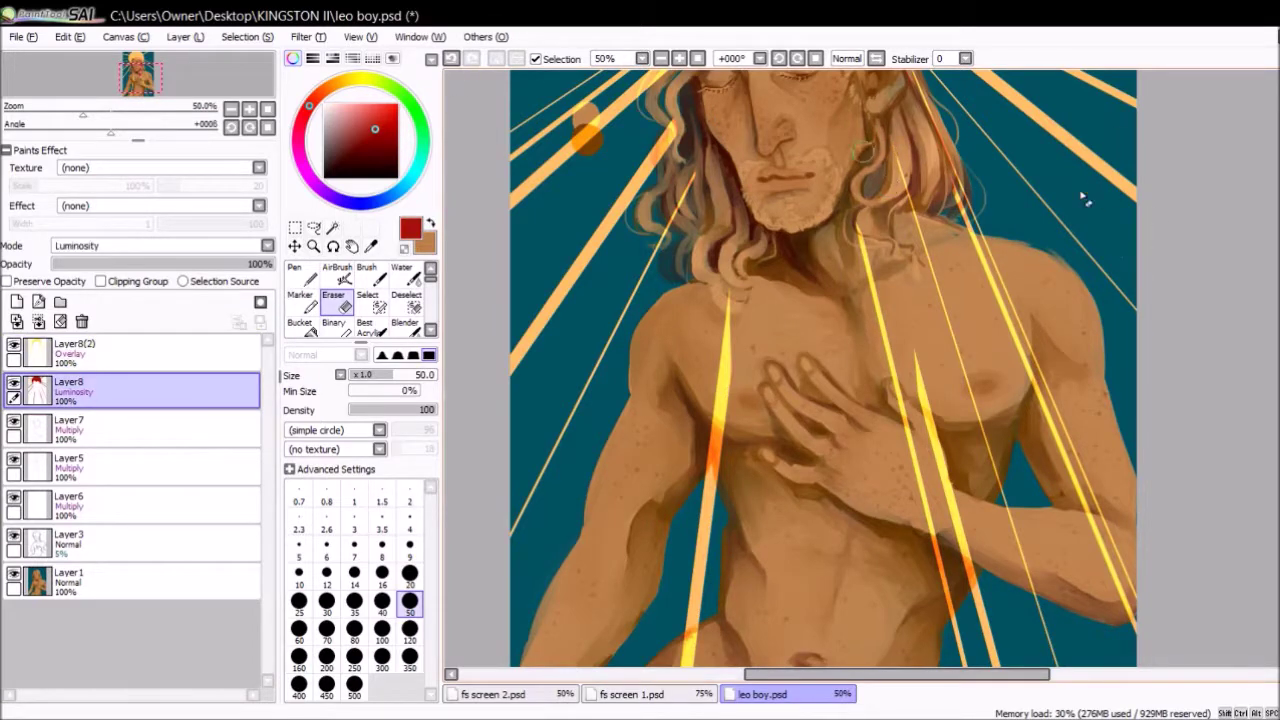
key(plus)
key(minus)
- Erase the Layer8 halo from the crown of the hair and the ray crossing the curls beside the cheek
scroll(823, 368, up, 3)
key(ctrl+z)
key(ctrl+y)
key(ctrl+y)
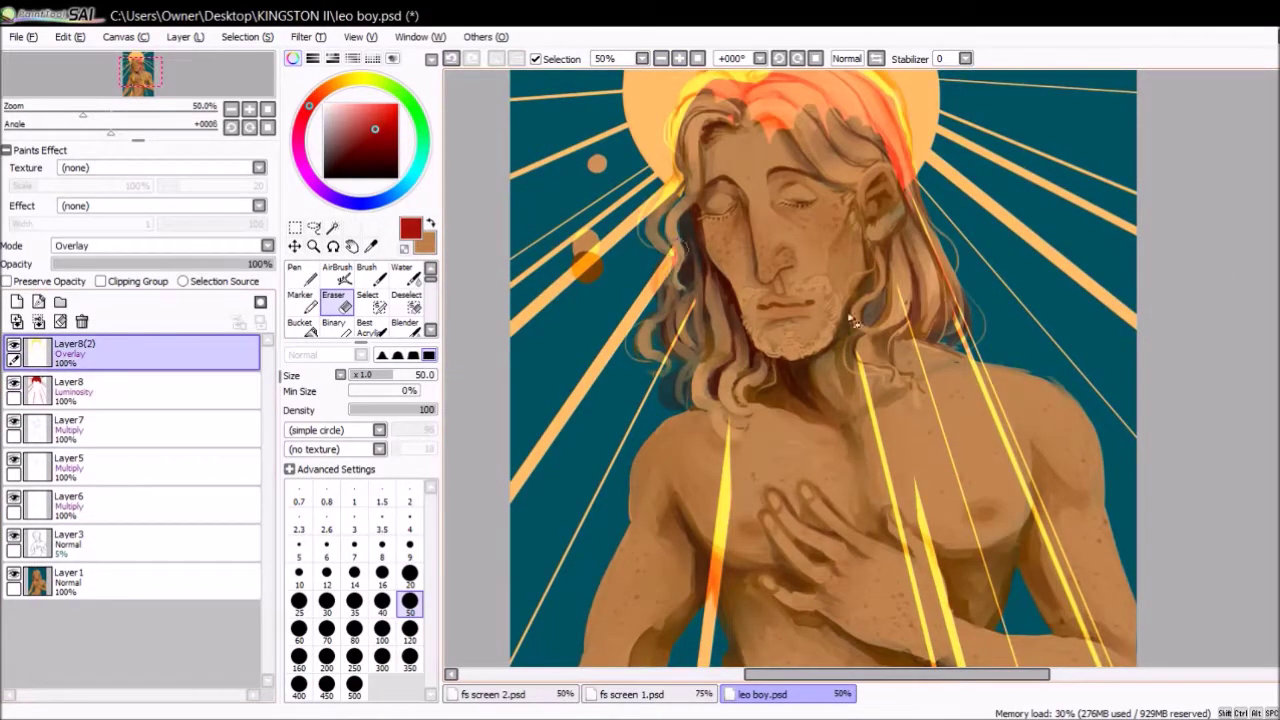
key(ctrl+z)
key(ctrl+z)
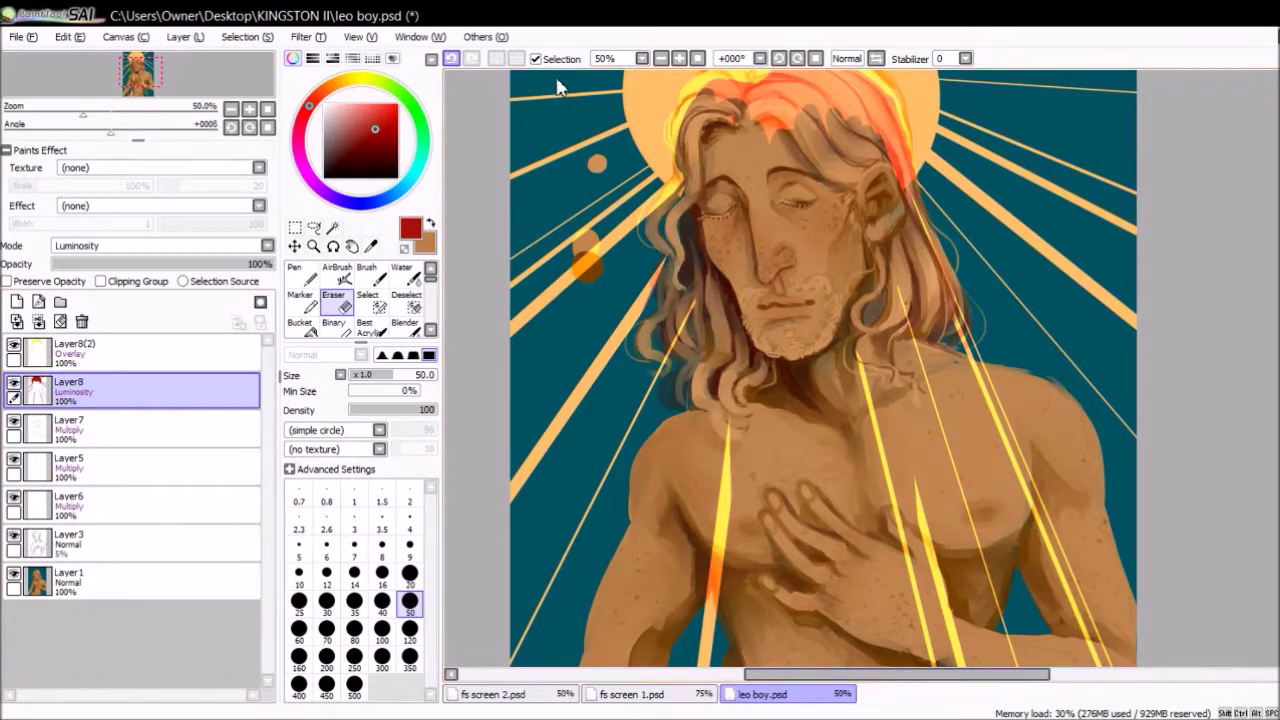
key(ctrl+y)
key(plus)
key(ctrl+z)
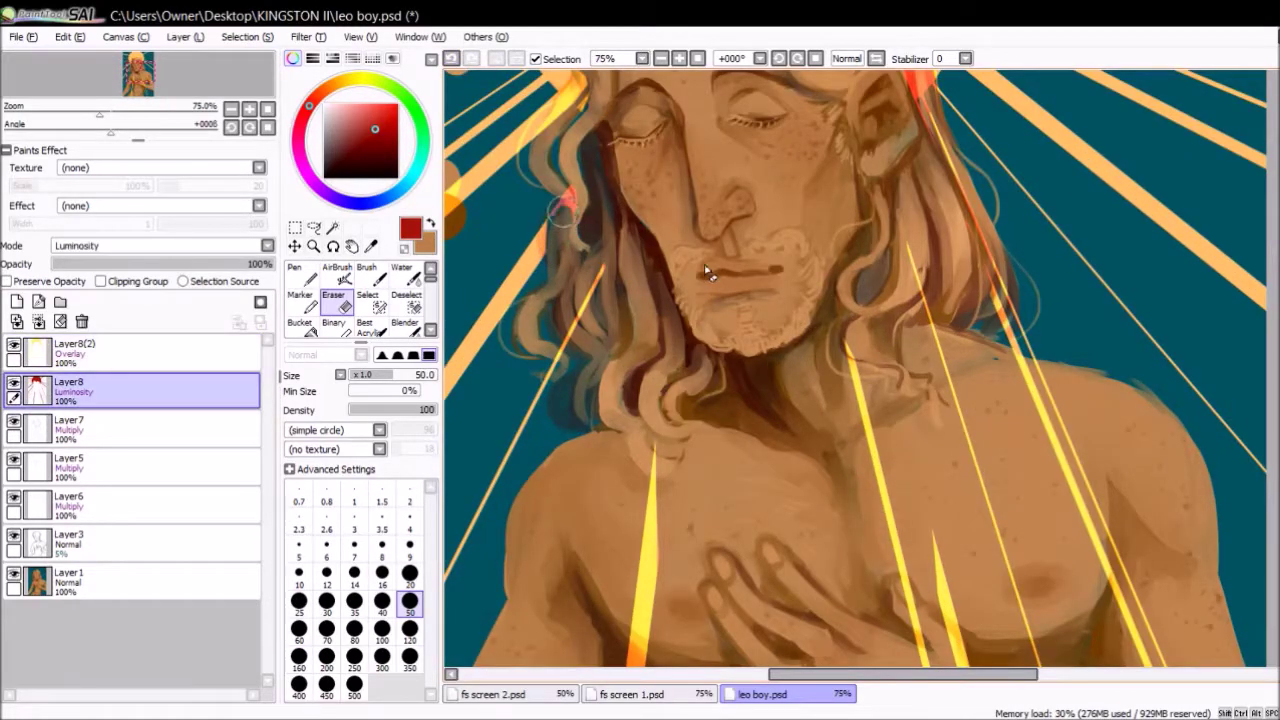
key(minus)
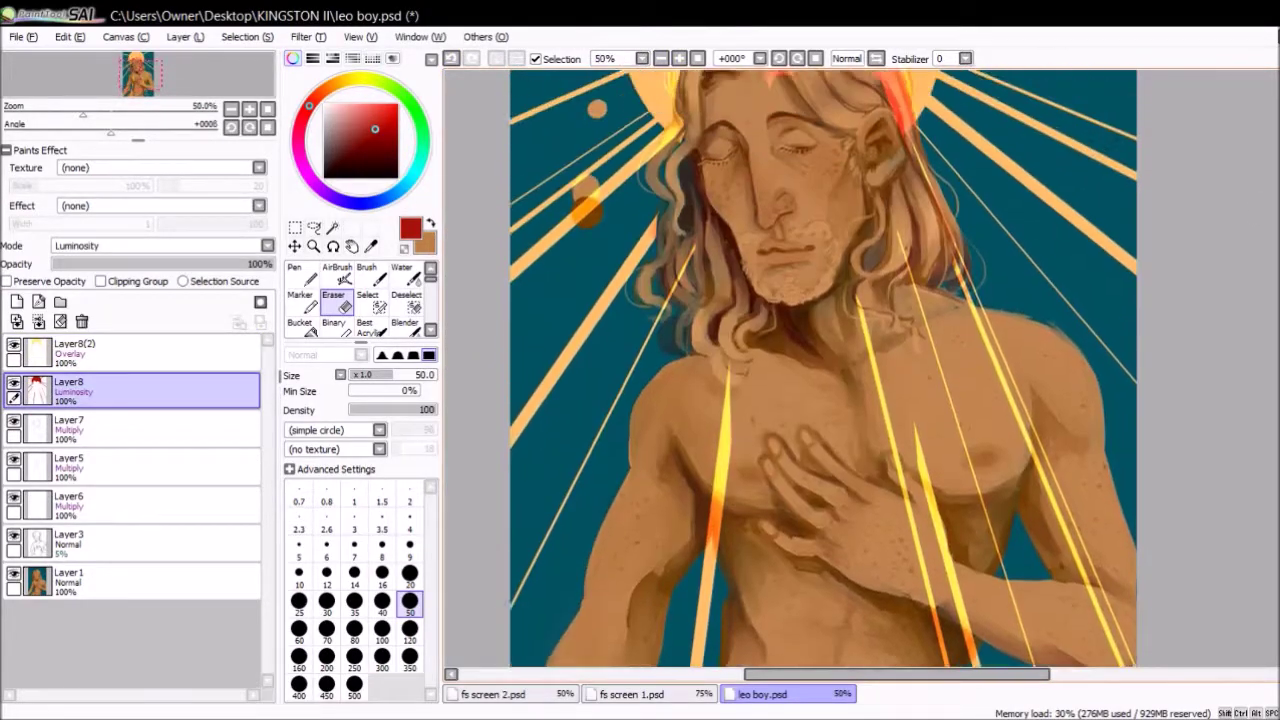
scroll(1143, 178, up, 3)
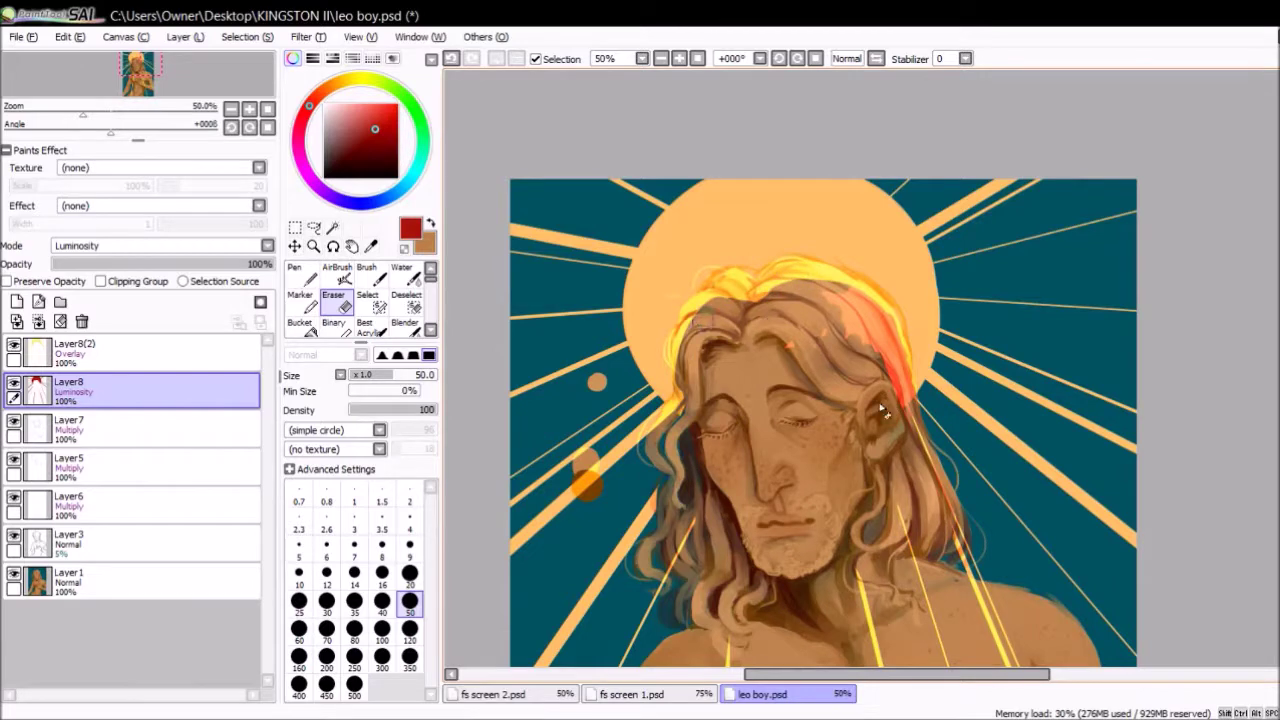
- Shorten the middle ray on both halo layers by erasing its upper end over the neck and collarbone
scroll(1020, 430, down, 5)
key(plus)
key(ctrl+z)
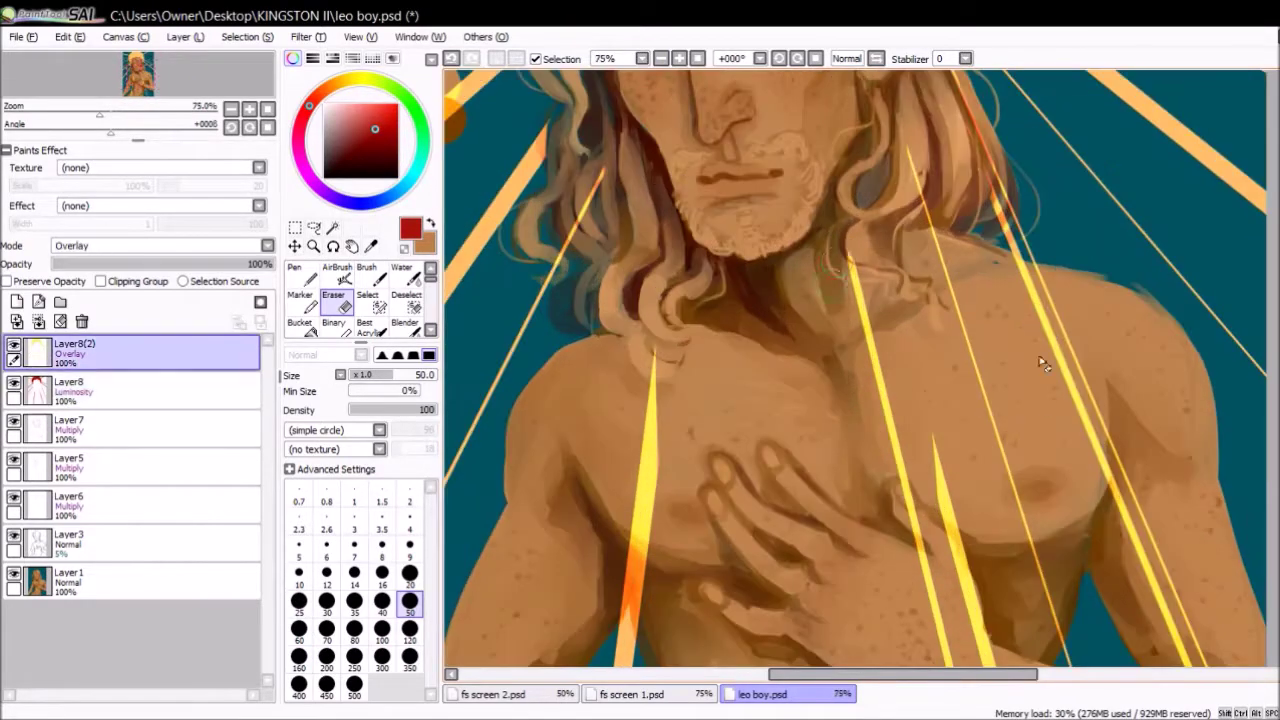
key(ctrl+z)
scroll(1072, 468, up, 3)
key(ctrl+z)
key(ctrl+z)
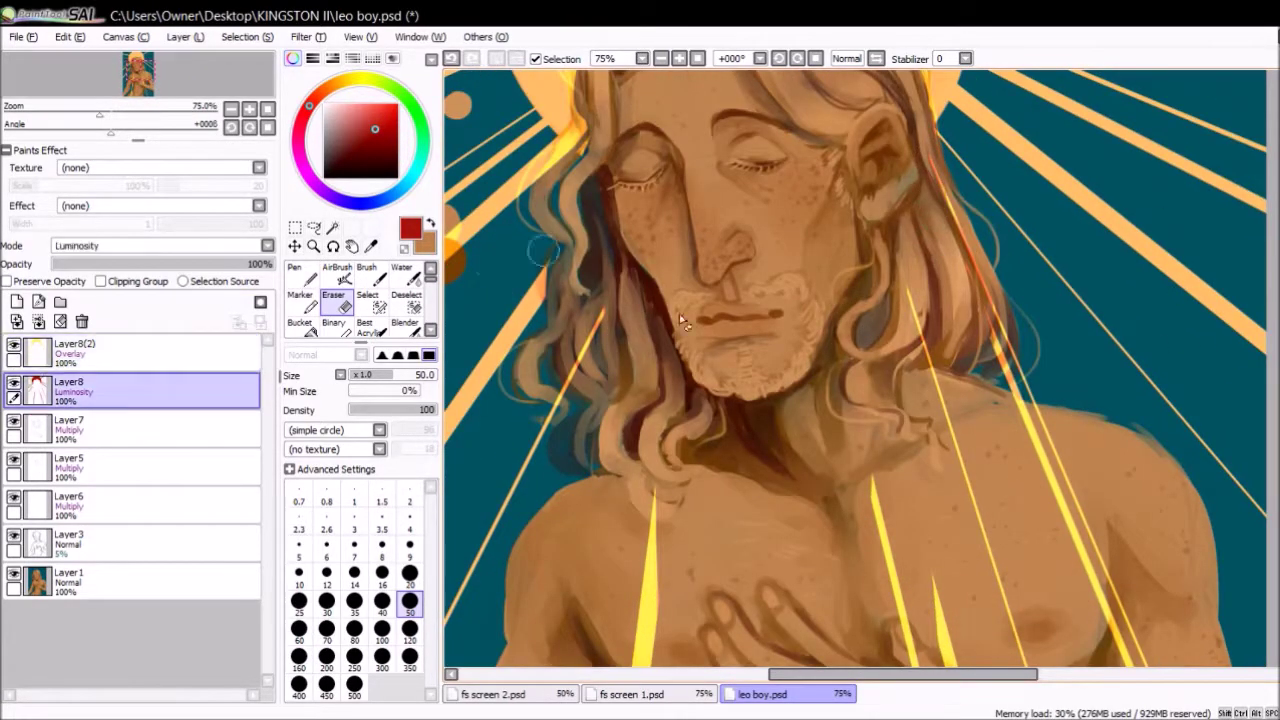
key(ctrl+z)
key(ctrl+z)
scroll(1100, 400, down, 3)
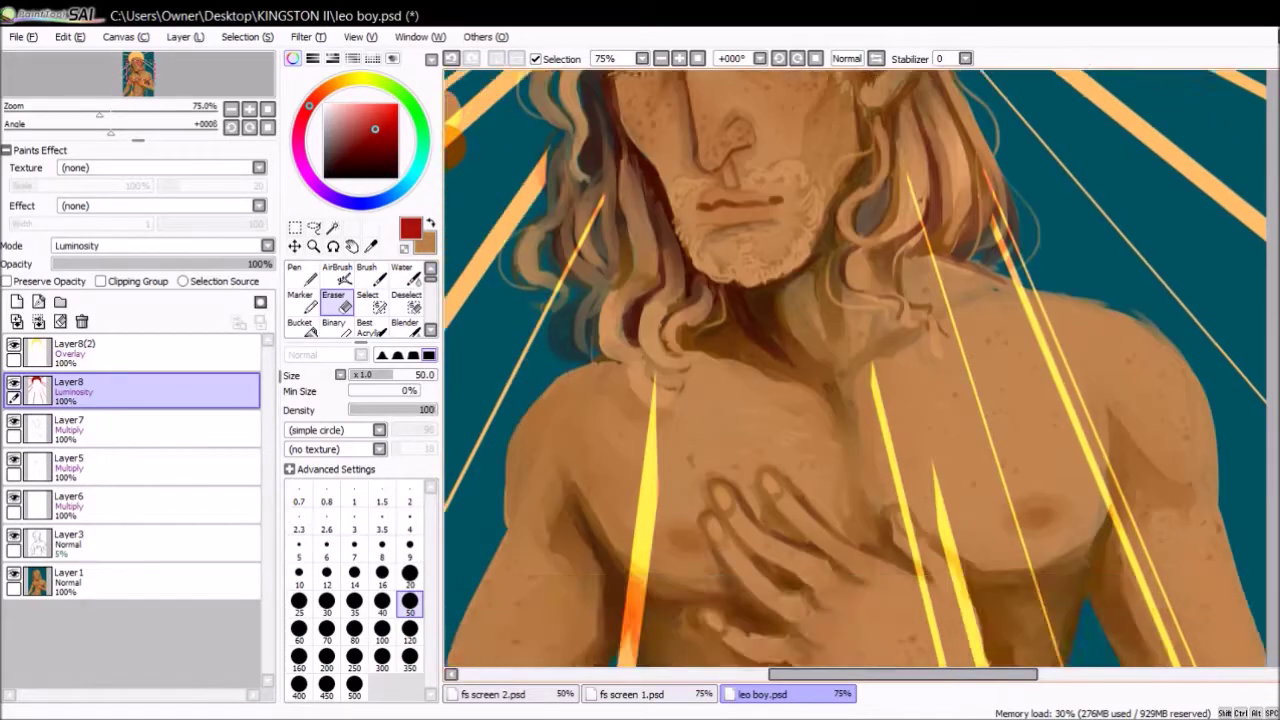
- Clean up the remaining halo overlap around the hair, keeping a thin yellow rim along the crown
click(660, 58)
click(660, 58)
key(plus)
key(plus)
key(plus)
key(minus)
key(ctrl+z)
key(plus)
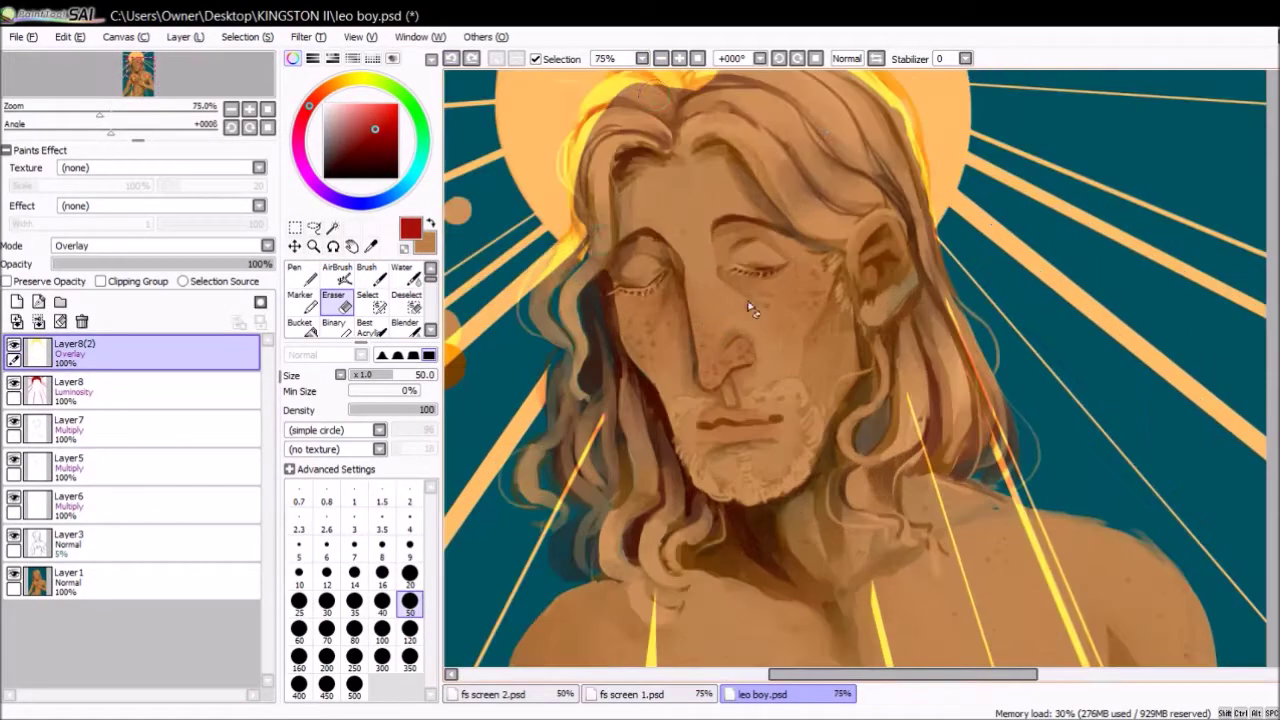
key(ctrl+z)
key(ctrl+z)
key(ctrl+z)
key(ctrl+z)
key(ctrl+z)
key(ctrl+z)
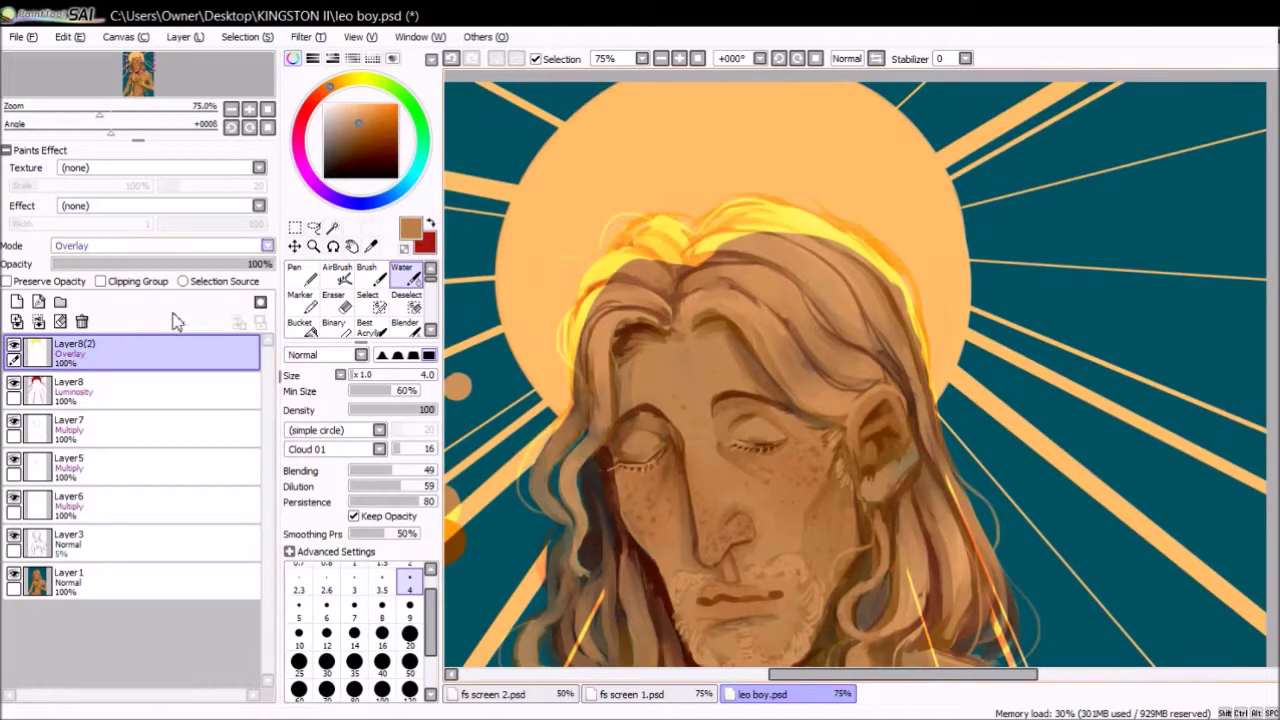
- Sample a pale yellow and try the halo copy in Multiply mode
key(minus)
key(minus)
scroll(840, 400, down, 2)
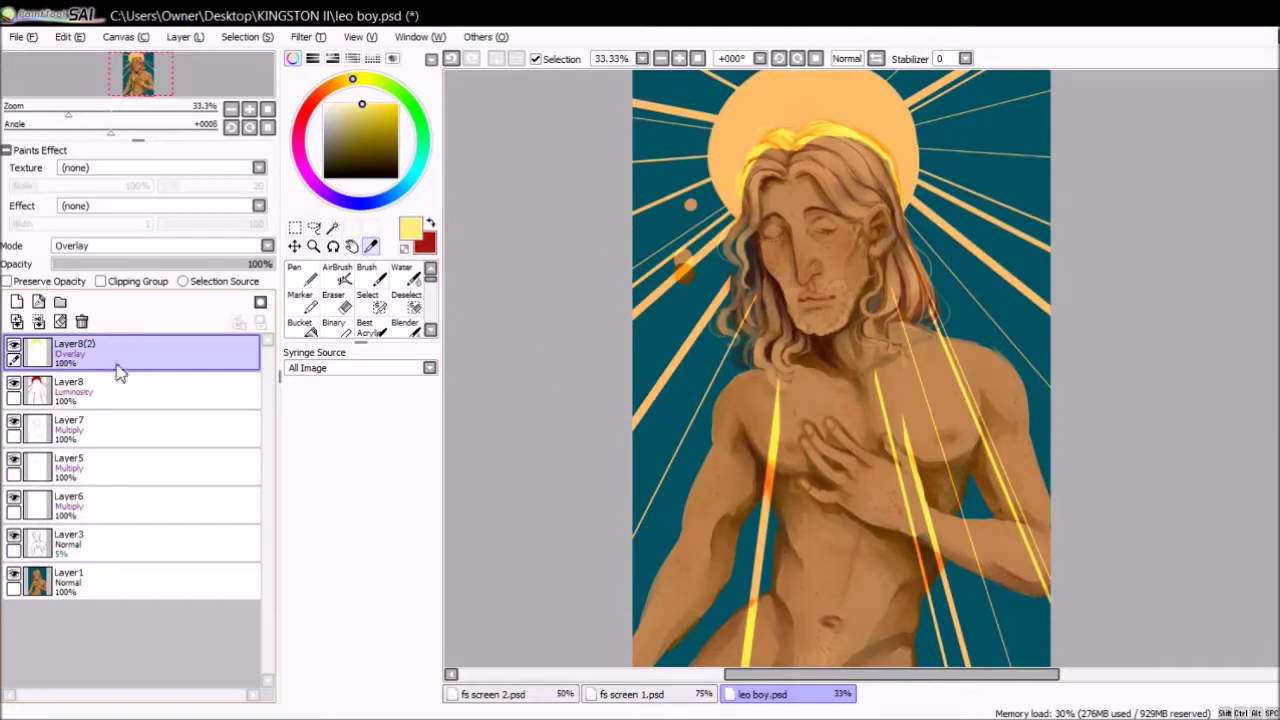
click(140, 390)
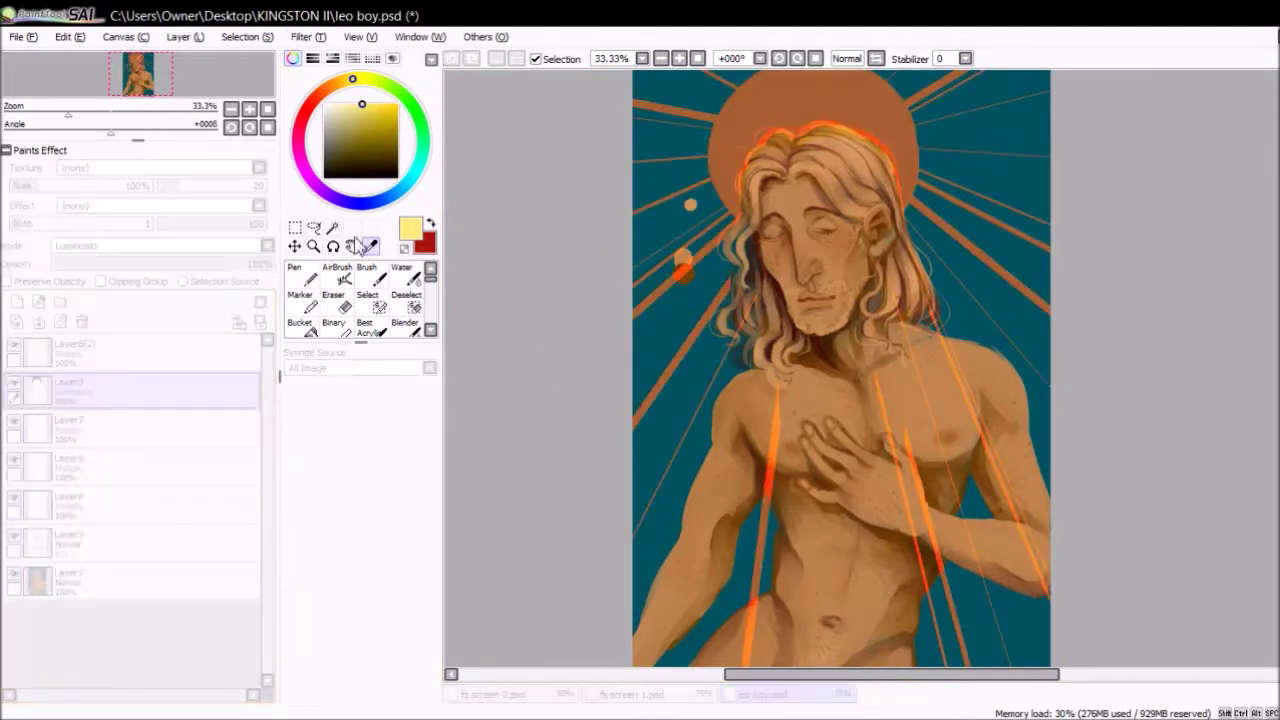
key(ctrl+y)
key(ctrl+y)
key(ctrl+y)
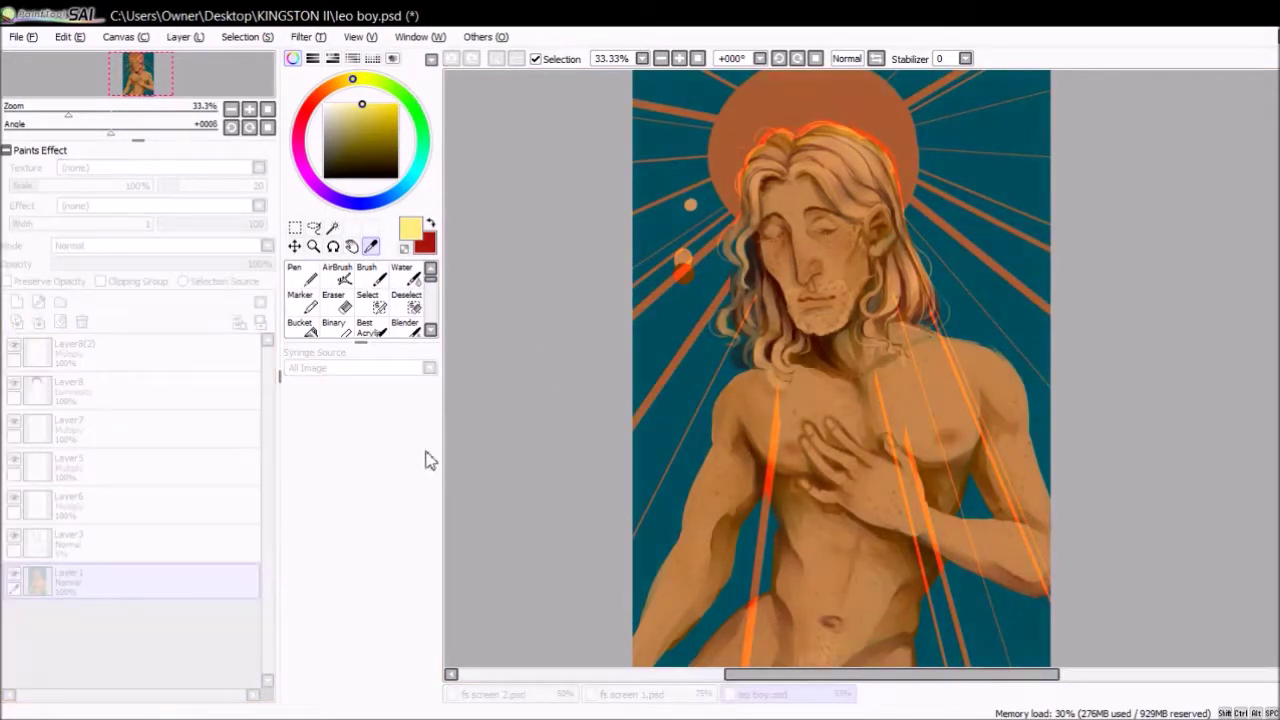
- Paint pale yellow highlights over the top of the hair on the Overlay layer with the Water tool
scroll(1254, 296, up, 3)
key(bracketright)
key(bracketright)
key(bracketright)
key(bracketright)
key(bracketright)
key(bracketright)
key(bracketright)
key(bracketright)
key(bracketright)
key(bracketright)
key(bracketright)
key(bracketright)
key(bracketright)
key(bracketright)
key(bracketright)
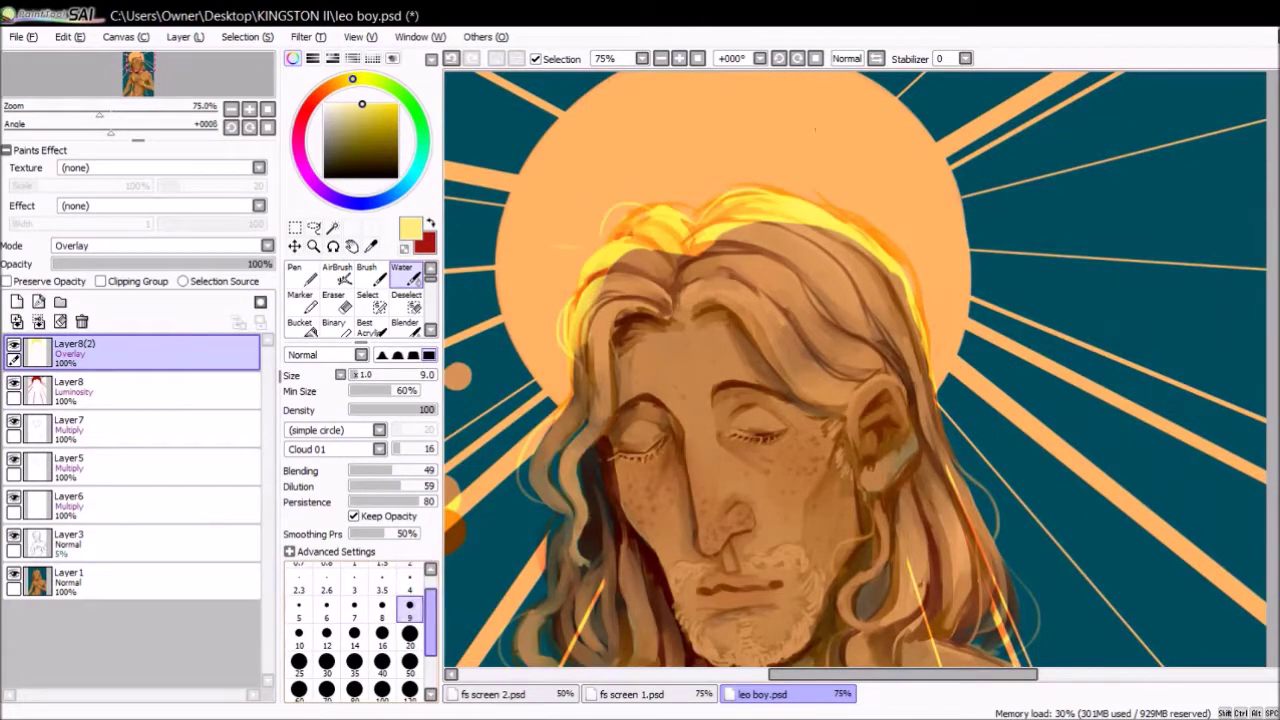
drag(770, 215, 850, 280)
drag(720, 210, 740, 255)
- Extend the yellow highlights along the hair locks on both sides of the parting at size 20
key(bracketleft)
key(bracketleft)
key(bracketleft)
key(bracketleft)
key(bracketleft)
drag(600, 250, 660, 295)
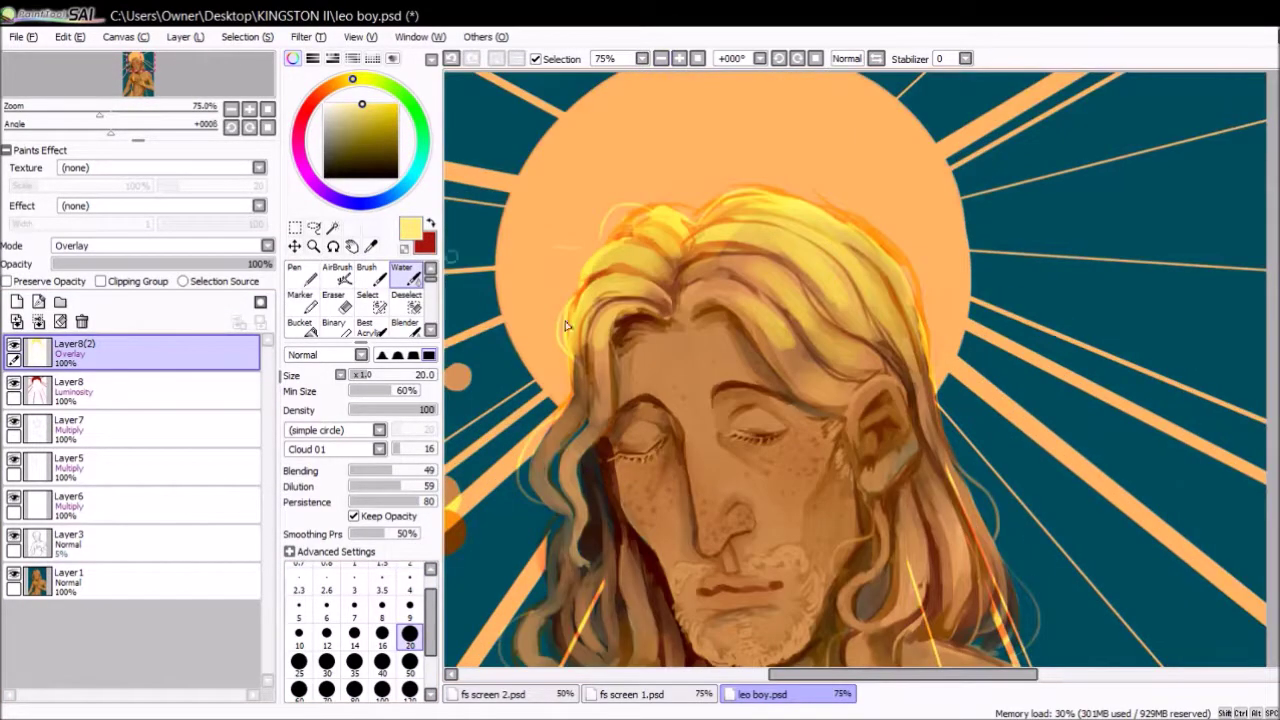
- Undo the highlights on the lower locks and repaint yellow strokes along the hair above the ear
key(e)
key(e)
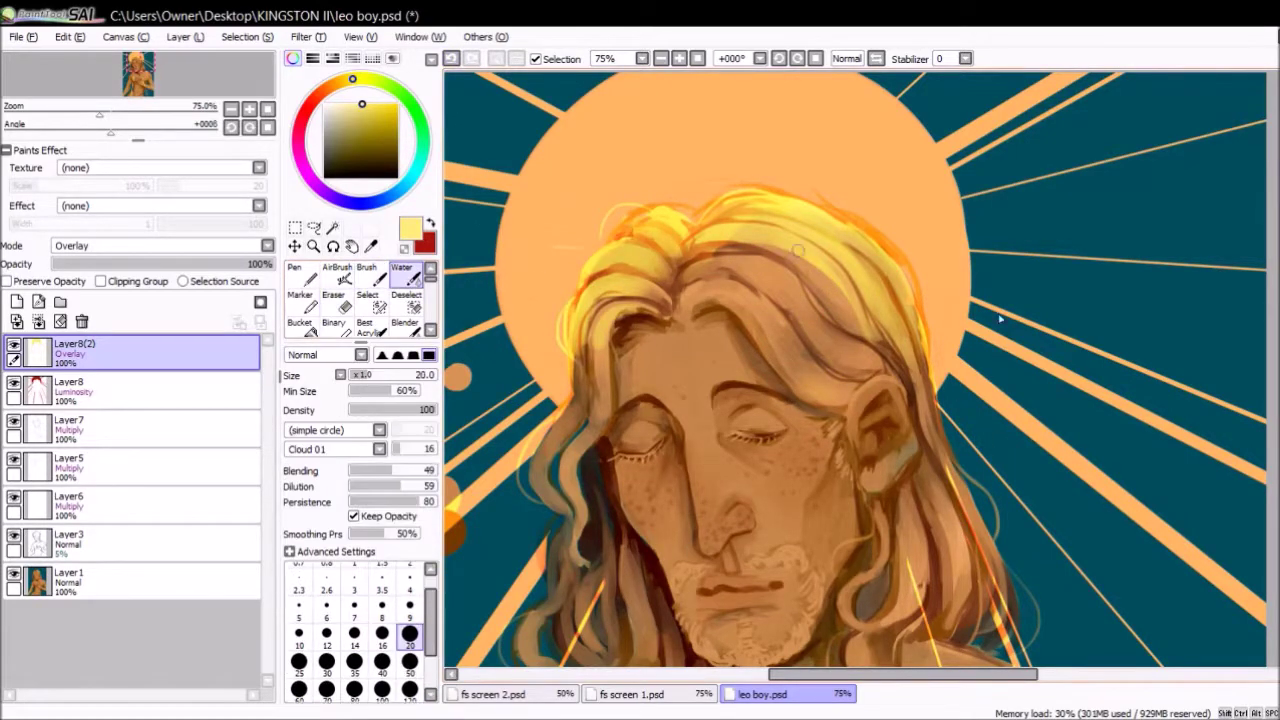
drag(800, 250, 850, 320)
drag(730, 290, 775, 340)
scroll(809, 86, down, 3)
scroll(809, 86, up, 1)
- Switch the halo copy to Multiply mode, hide it, and make Layer8 the active layer
click(14, 345)
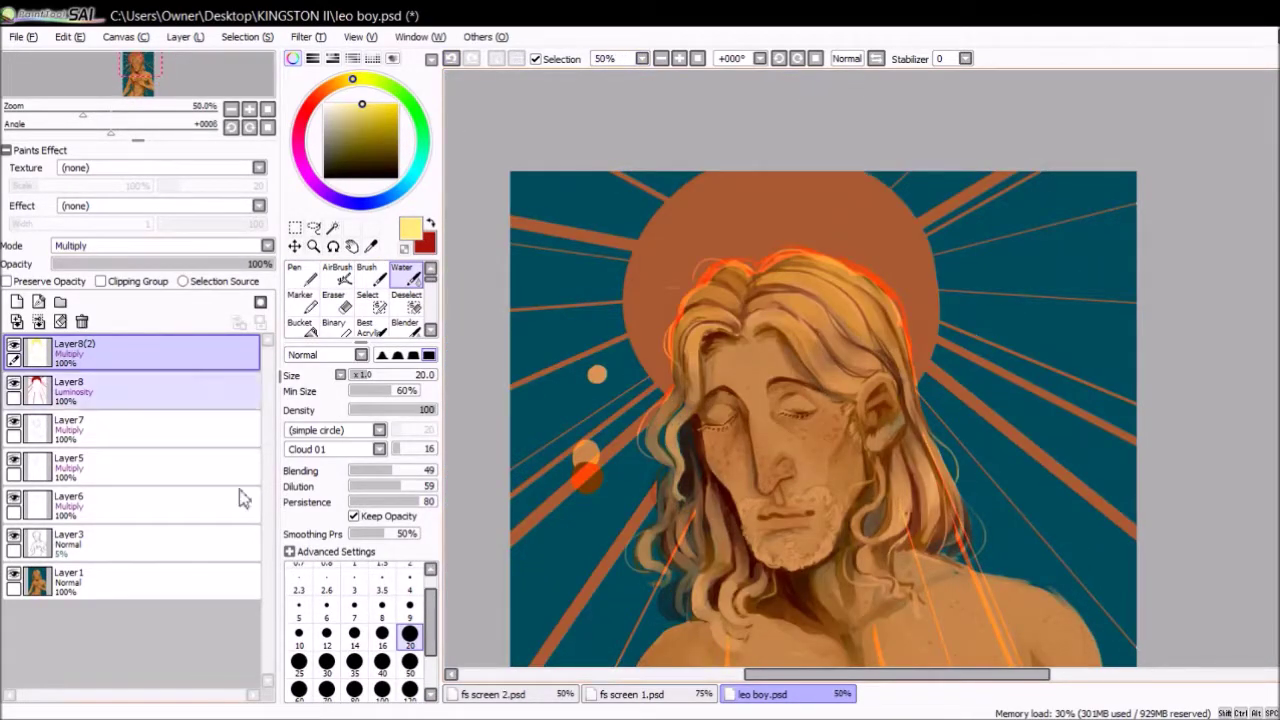
key(ctrl+plus)
click(129, 386)
- Brush dark red over the hair's crown on Layer8 with the Water tool at size 50, and show the halo copy again
key(b)
key(x)
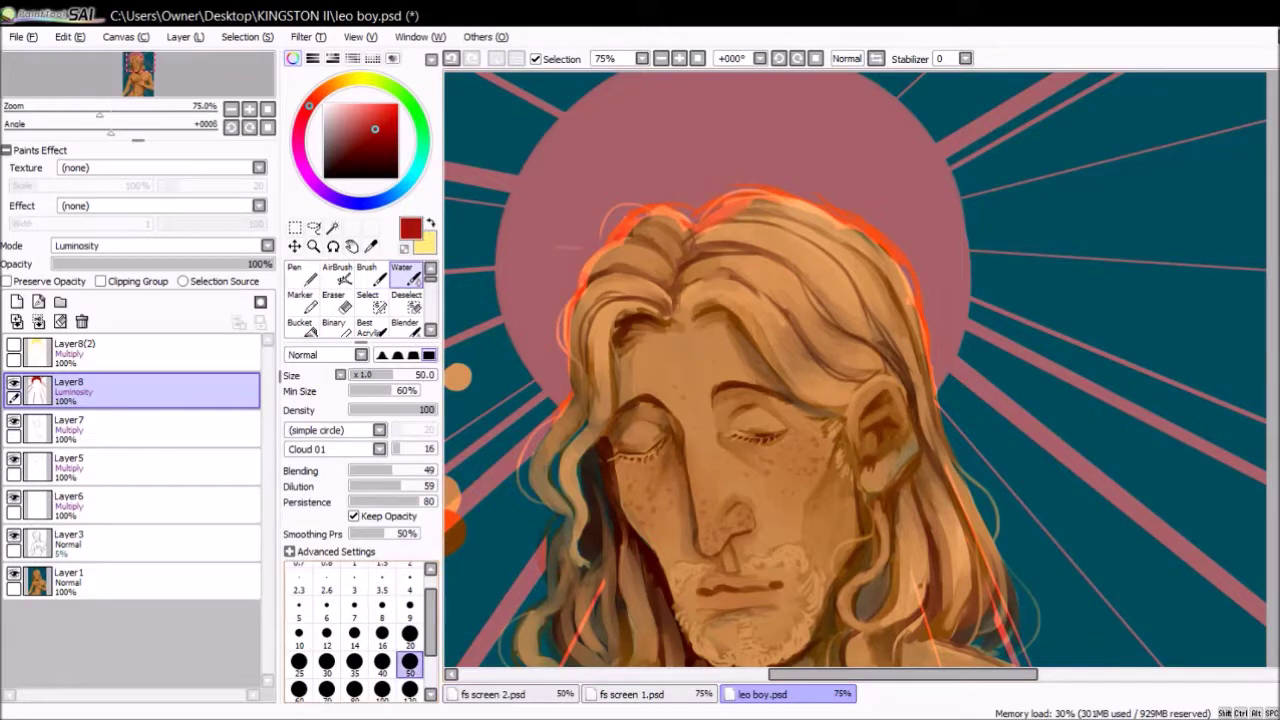
key(c)
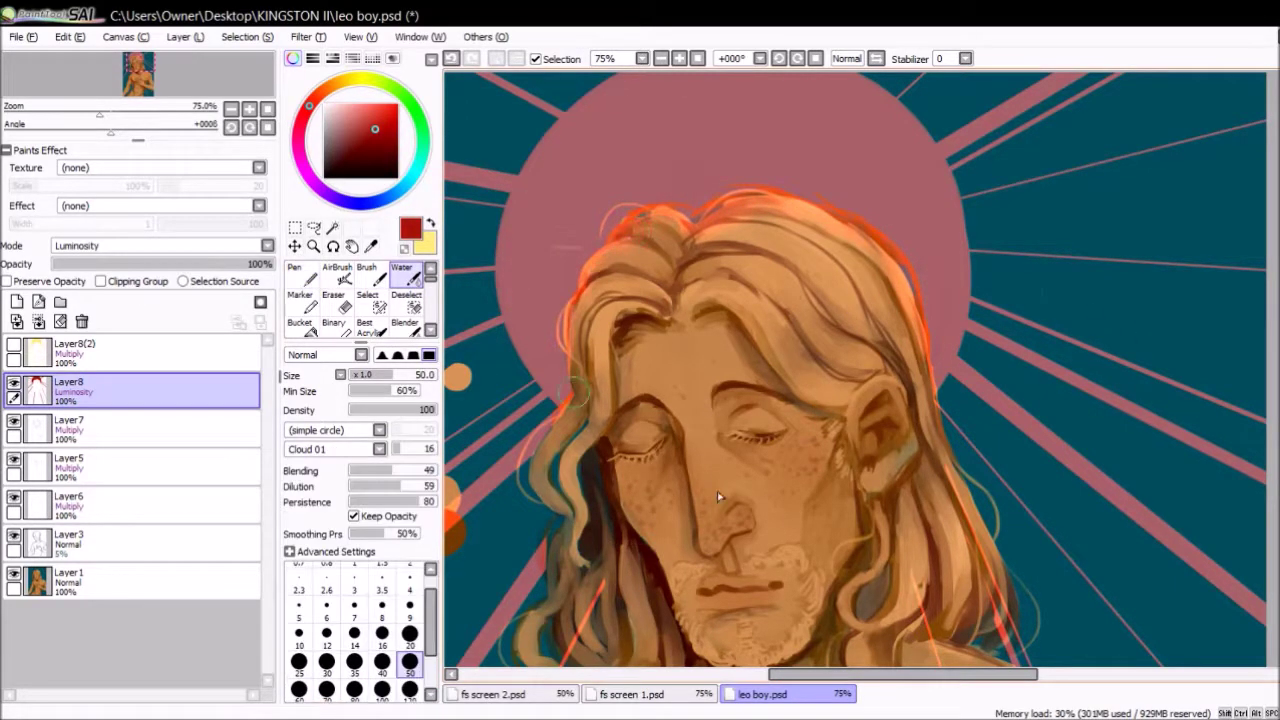
key(ctrl+z)
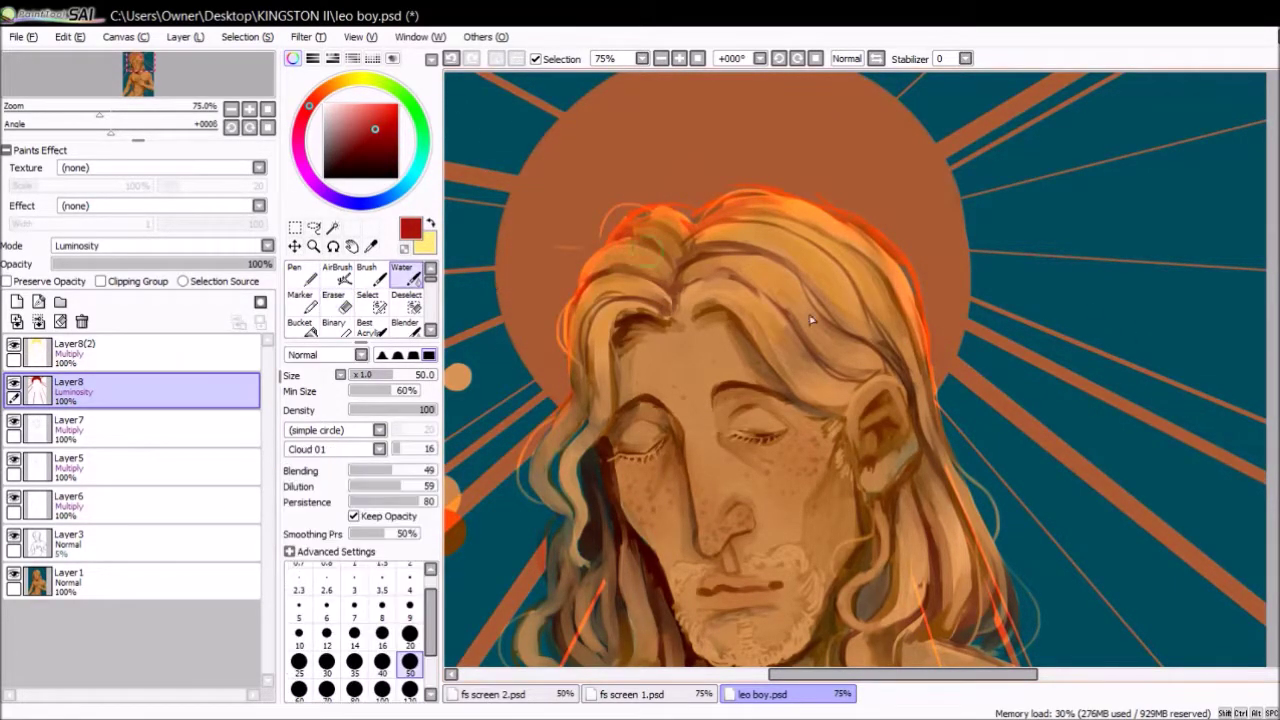
drag(758, 237, 787, 320)
- Try the Marble 2 pt texture on Layer8, remove it, and refine the ray's tapered tip on the chest with a size 20 Eraser
key(ctrl+minus)
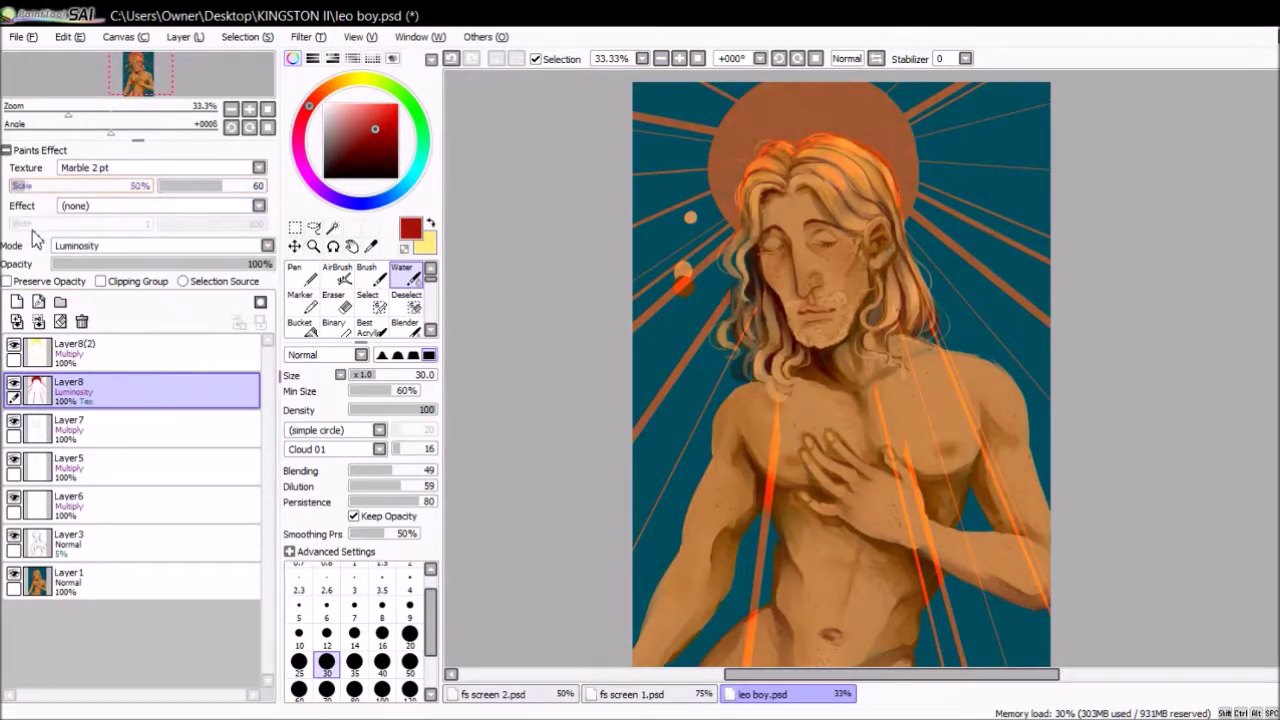
scroll(868, 98, up, 3)
scroll(868, 98, down, 4)
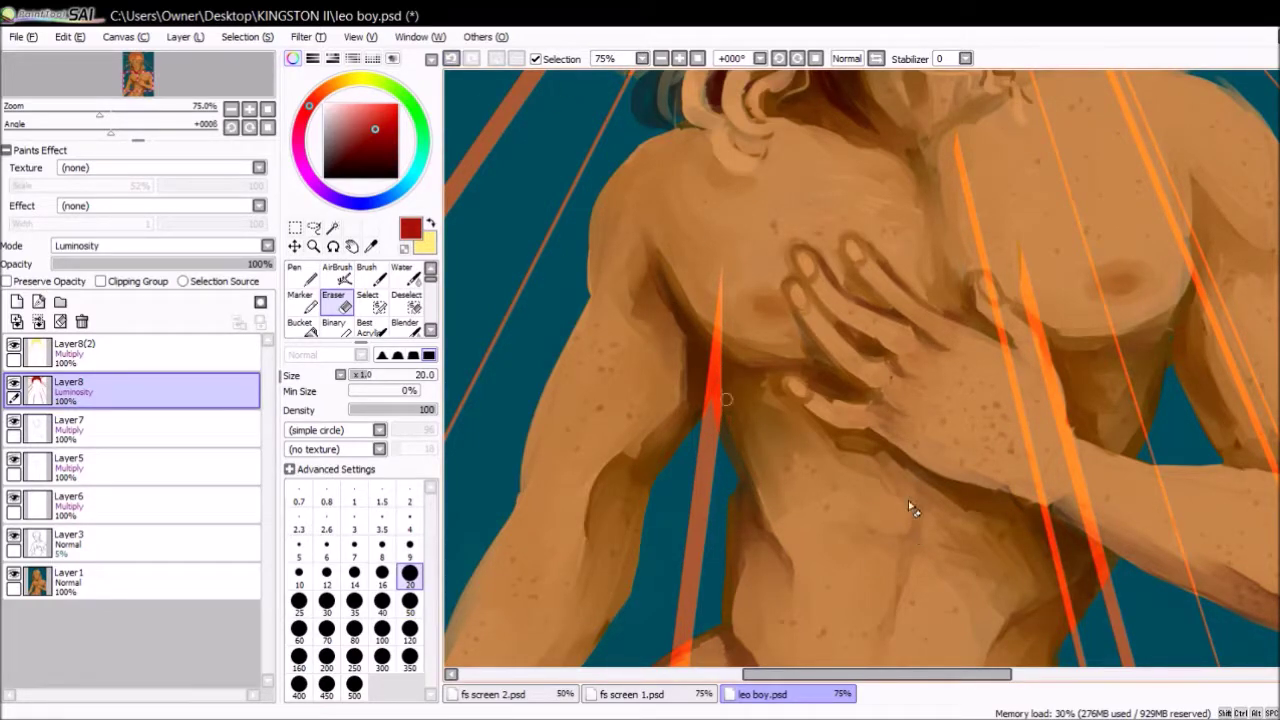
scroll(578, 84, down, 2)
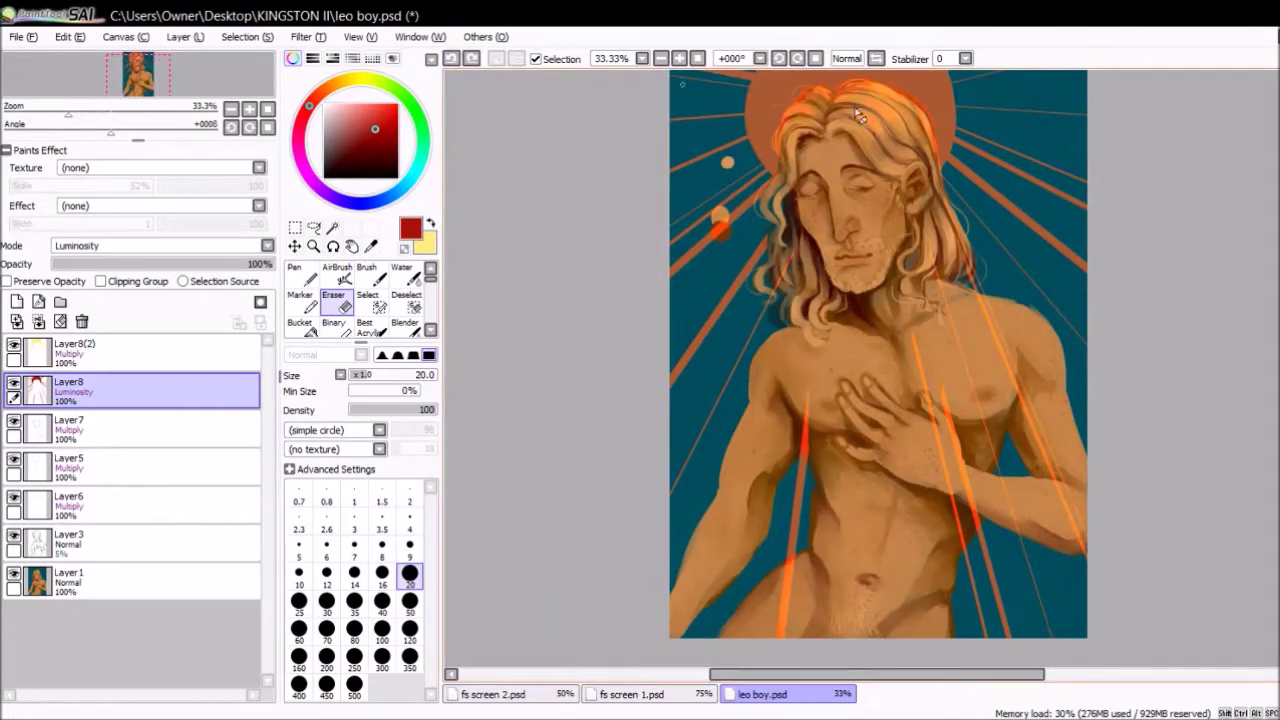
- Undo the trimming of the ray's tapered tip on the chest, checking both Layer8 and its copy
scroll(903, 437, up, 2)
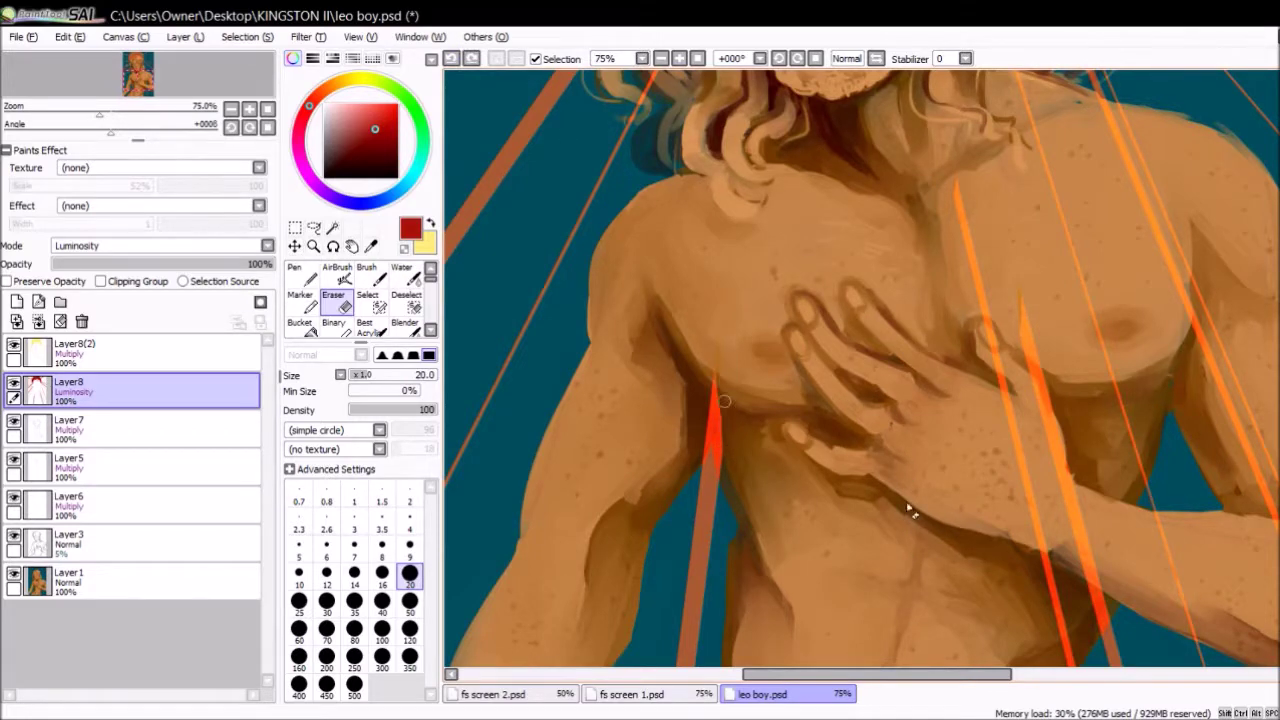
scroll(897, 428, down, 2)
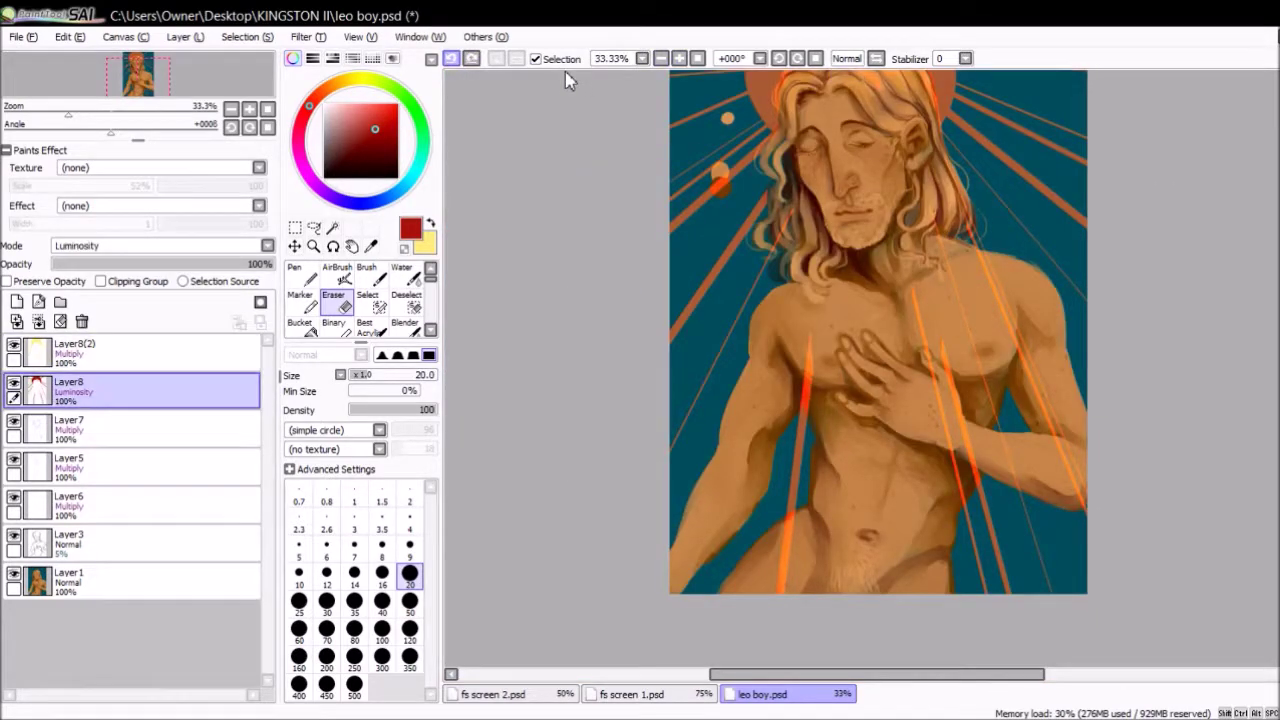
scroll(923, 354, up, 2)
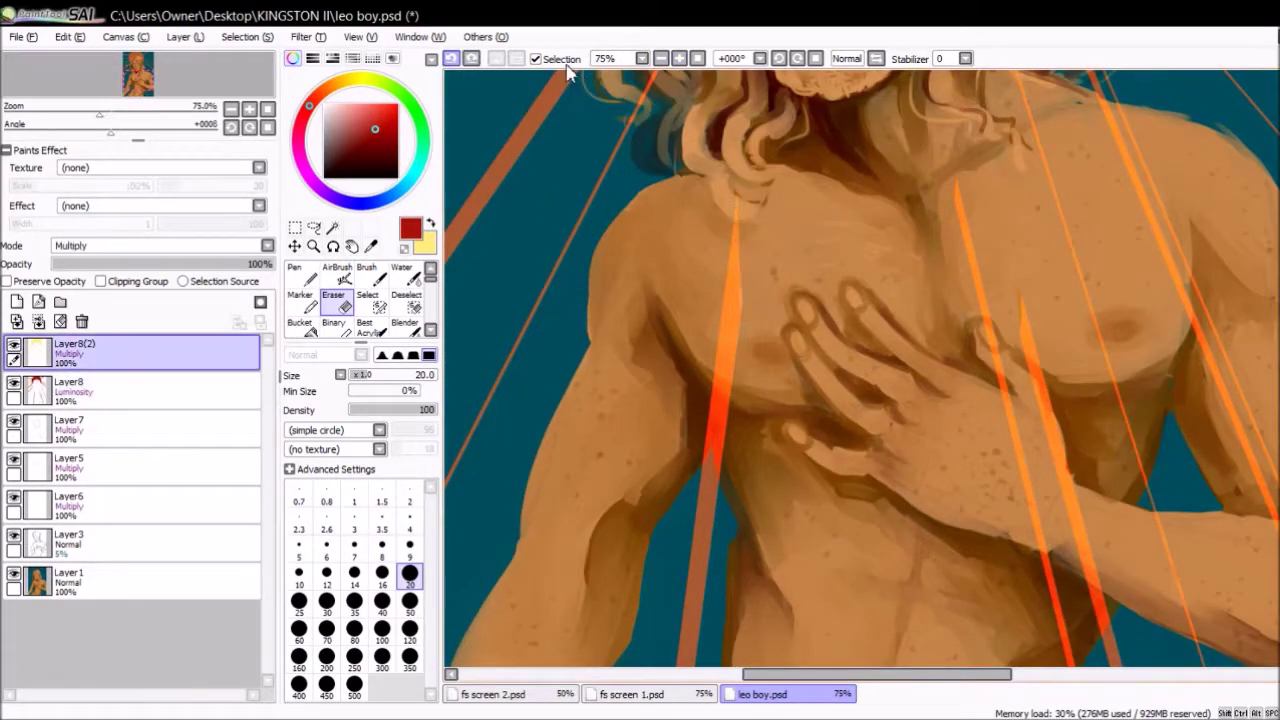
scroll(857, 80, down, 3)
scroll(857, 80, up, 1)
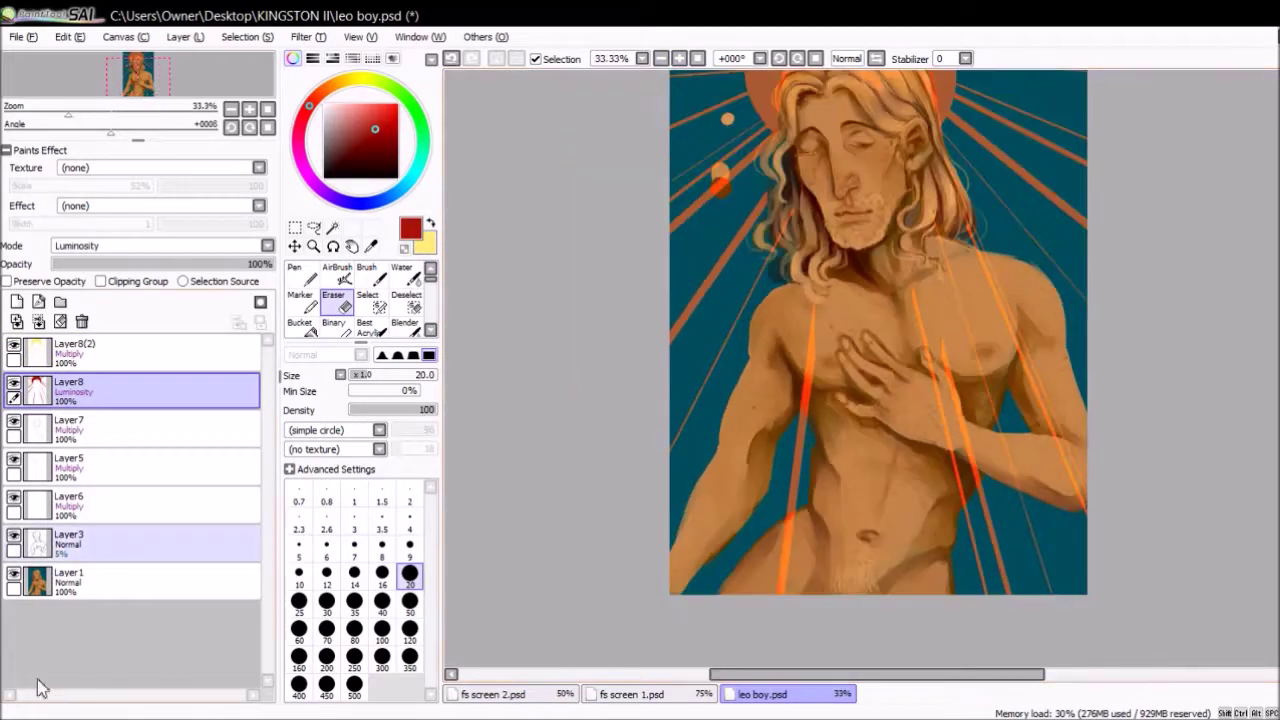
- Delete the faint sketch layer, Layer3
click(68, 540)
click(82, 321)
click(68, 428)
- Pick the teal background colour and paint out the stray dots beside the halo on Layer1 with the Pen
scroll(860, 370, up, 2)
click(370, 246)
click(295, 272)
click(68, 540)
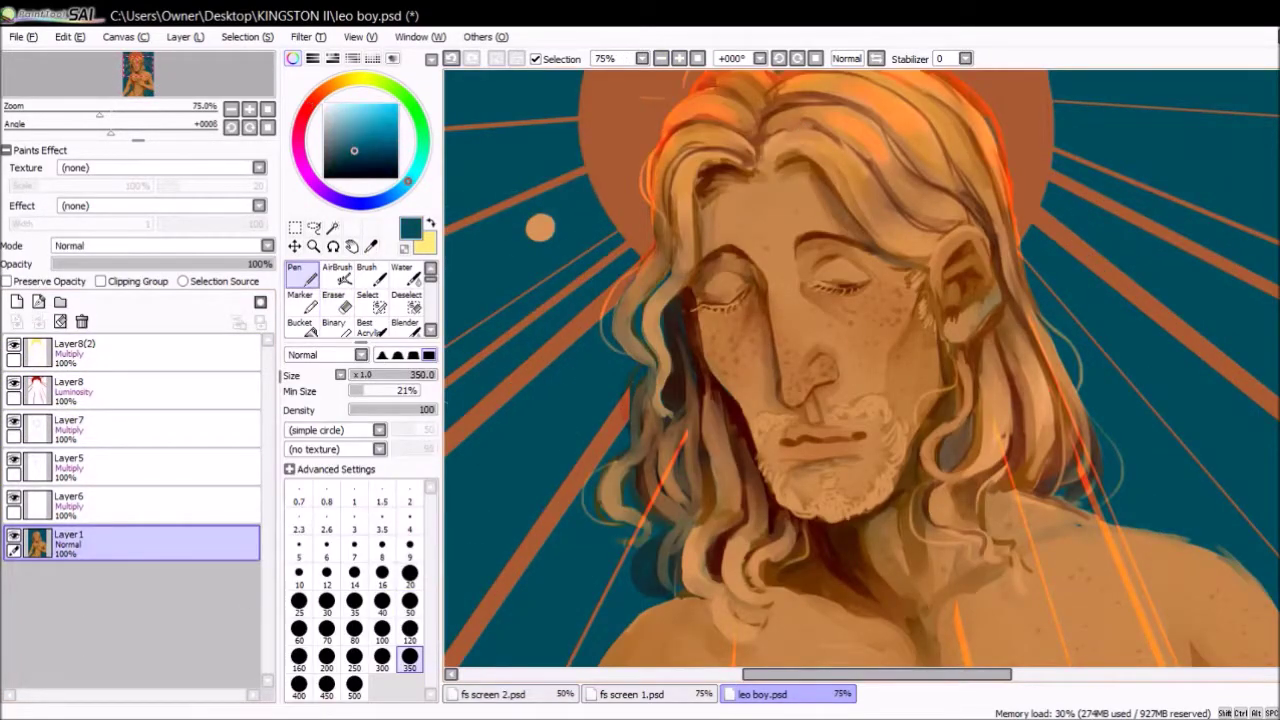
scroll(860, 370, down, 3)
key(ctrl+s)
scroll(860, 370, up, 2)
scroll(860, 370, down, 1)
- Switch the halo copy, Layer8(2), to Overlay mode
click(68, 350)
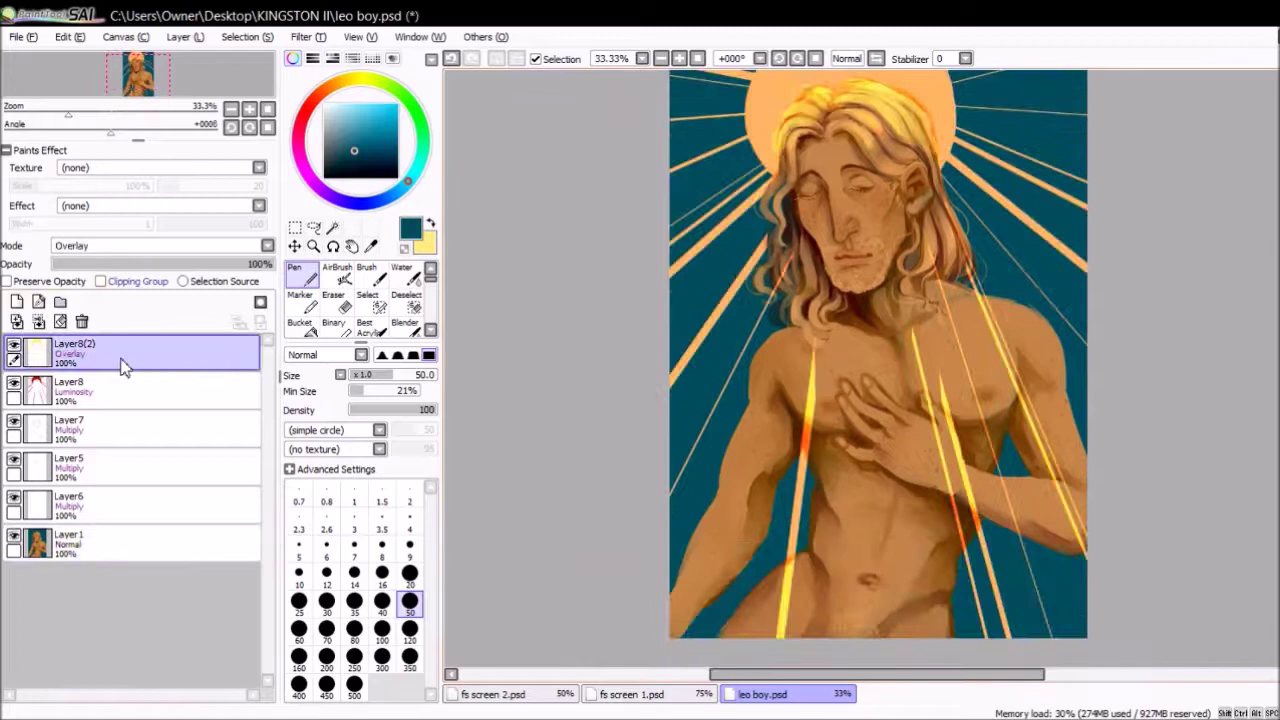
key(ctrl+minus)
key(Down)
key(Down)
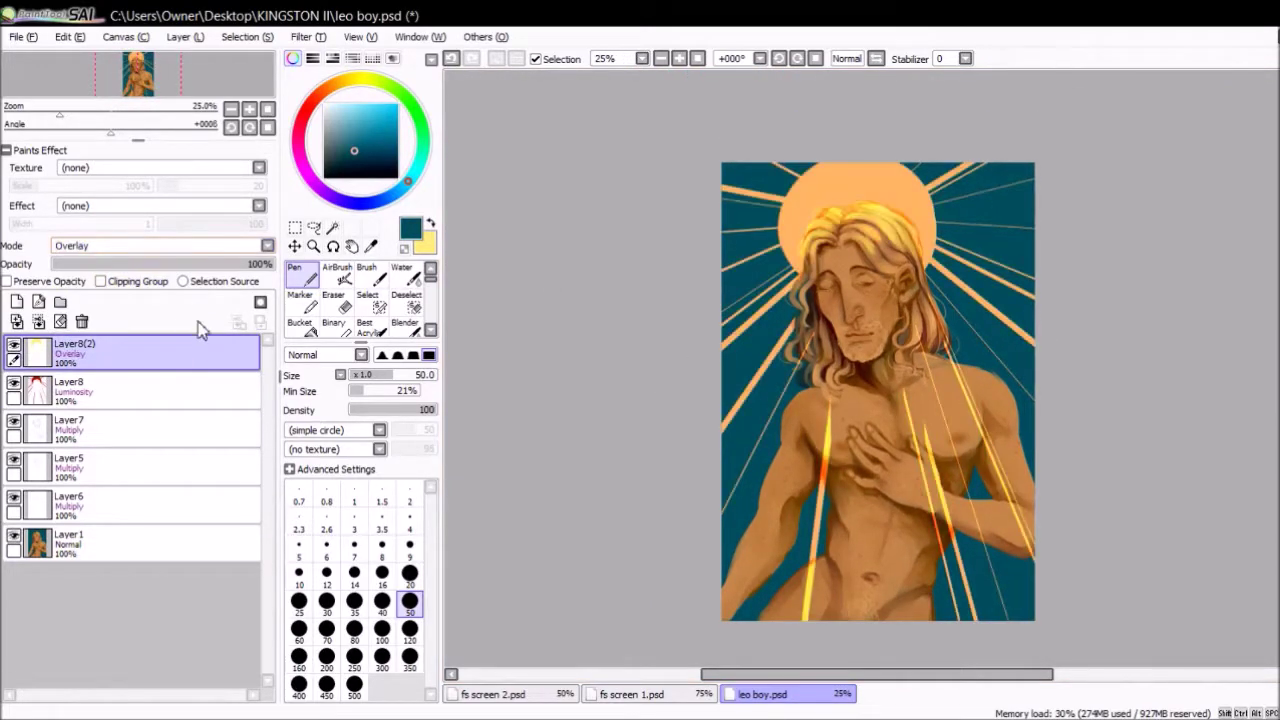
- Soften the yellow highlights across the hair's crown on Layer8(2) with the Water tool at size 50
scroll(854, 86, up, 2)
key(x)
click(401, 272)
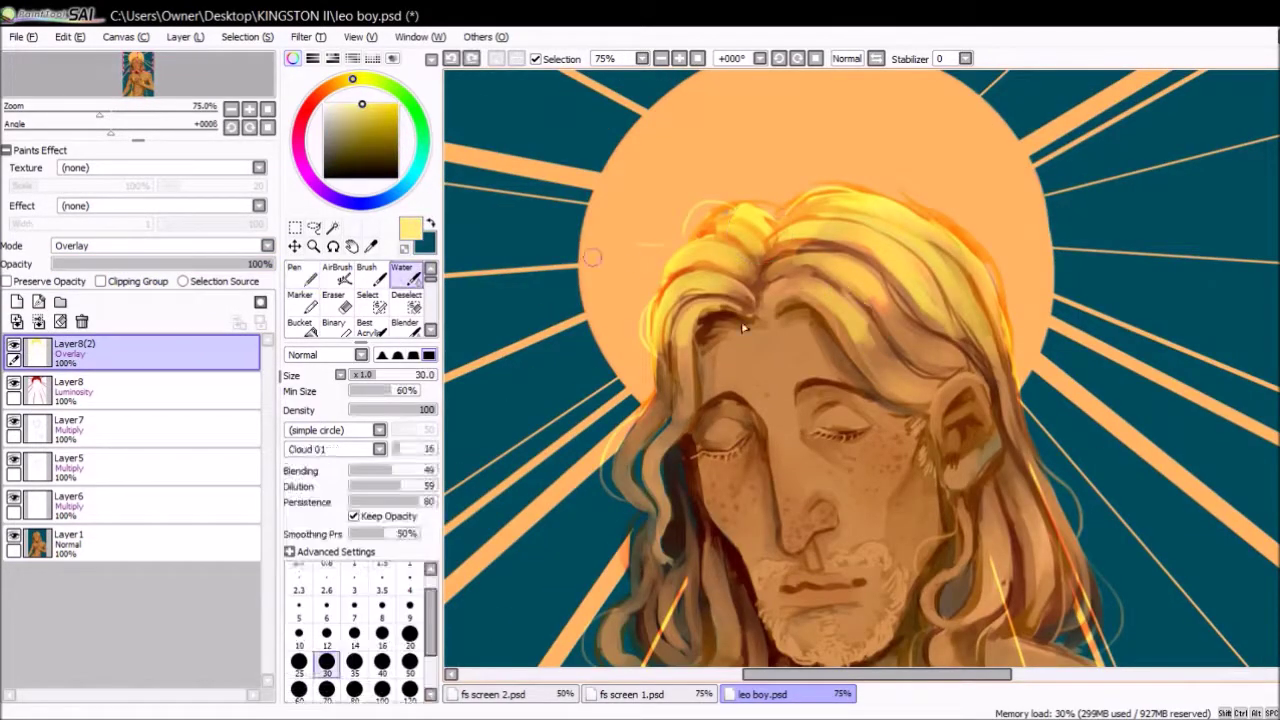
drag(800, 240, 860, 330)
drag(960, 220, 830, 330)
drag(700, 230, 680, 340)
drag(1012, 304, 870, 240)
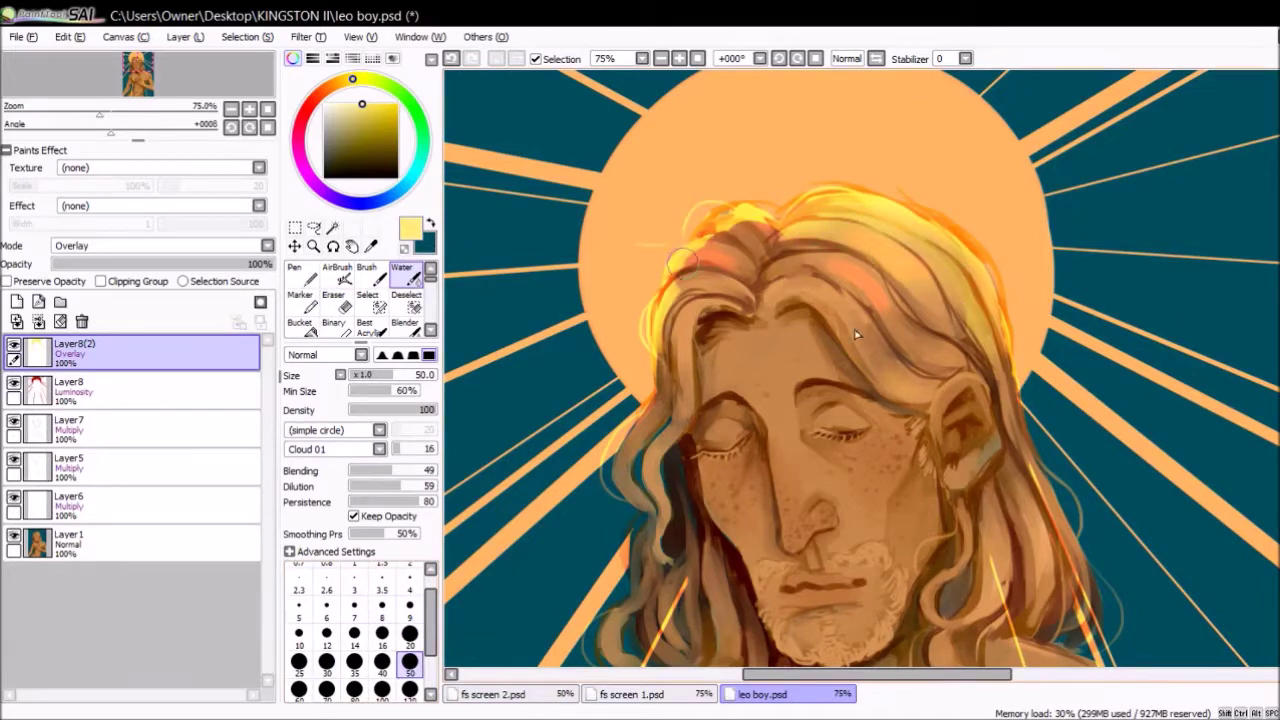
drag(760, 220, 680, 280)
- Reduce the brush size and define separate yellow strands along the crown, shaping them with a size 20 Eraser
key(bracketleft)
key(bracketleft)
key(bracketleft)
key(bracketleft)
drag(845, 238, 892, 210)
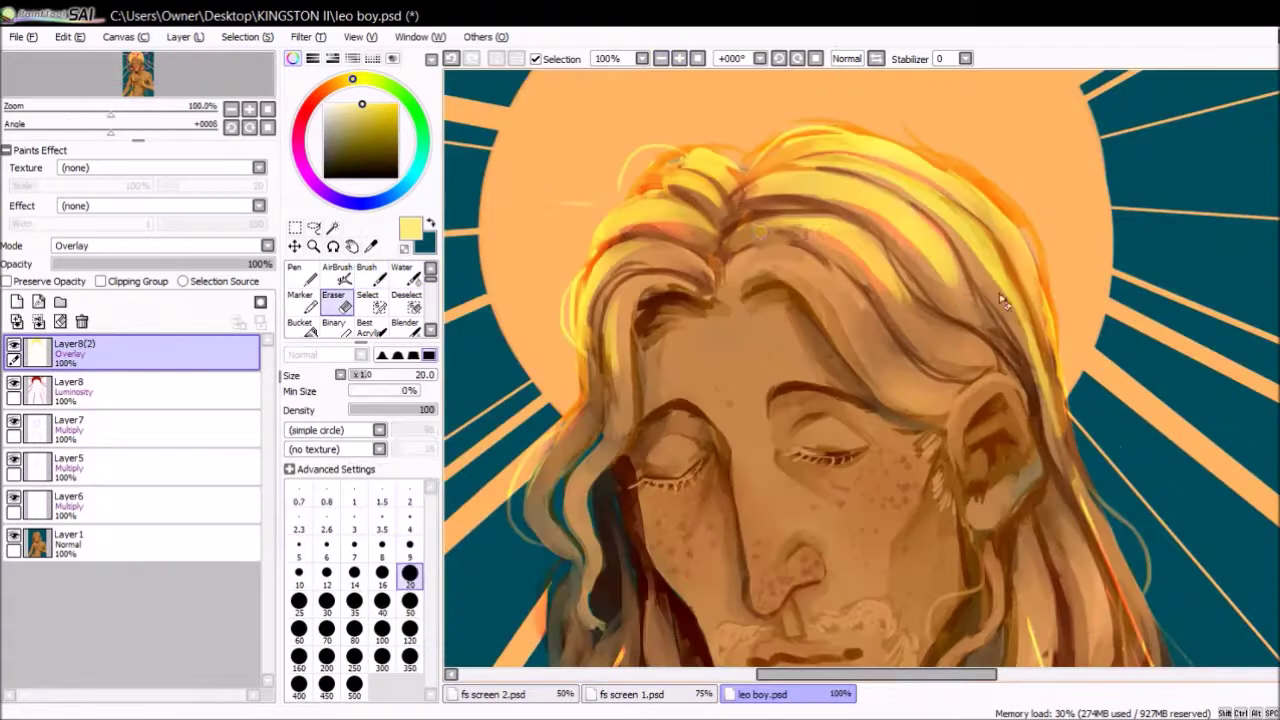
- Touch up Layer8 with the halo's dark red, return it to Luminosity mode, and select the size 20 Eraser
key(b)
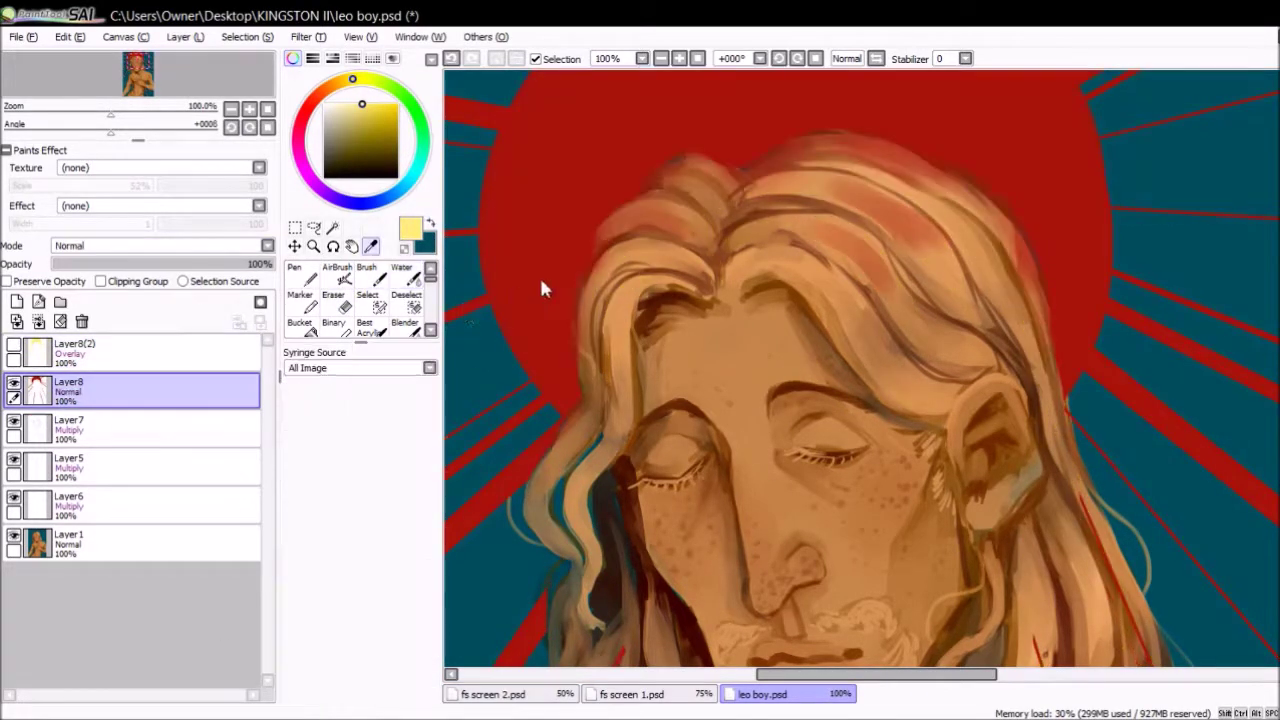
click(70, 389)
click(401, 272)
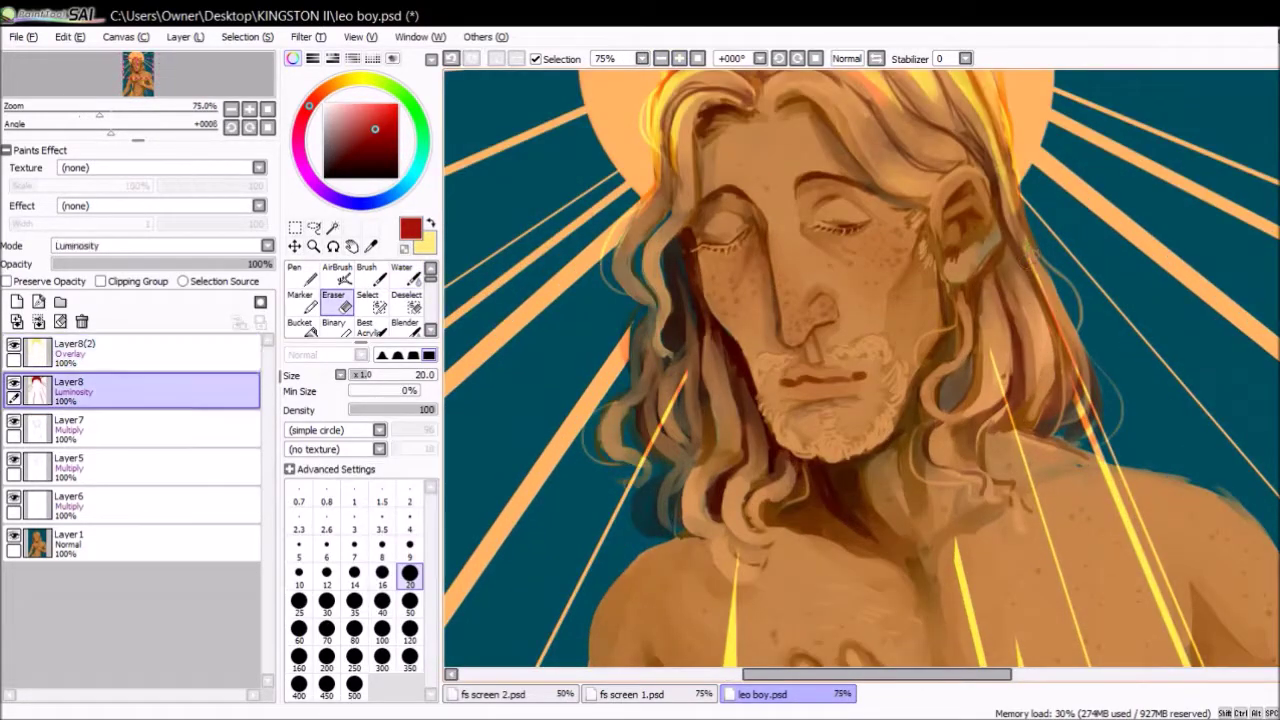
scroll(690, 268, up, 1)
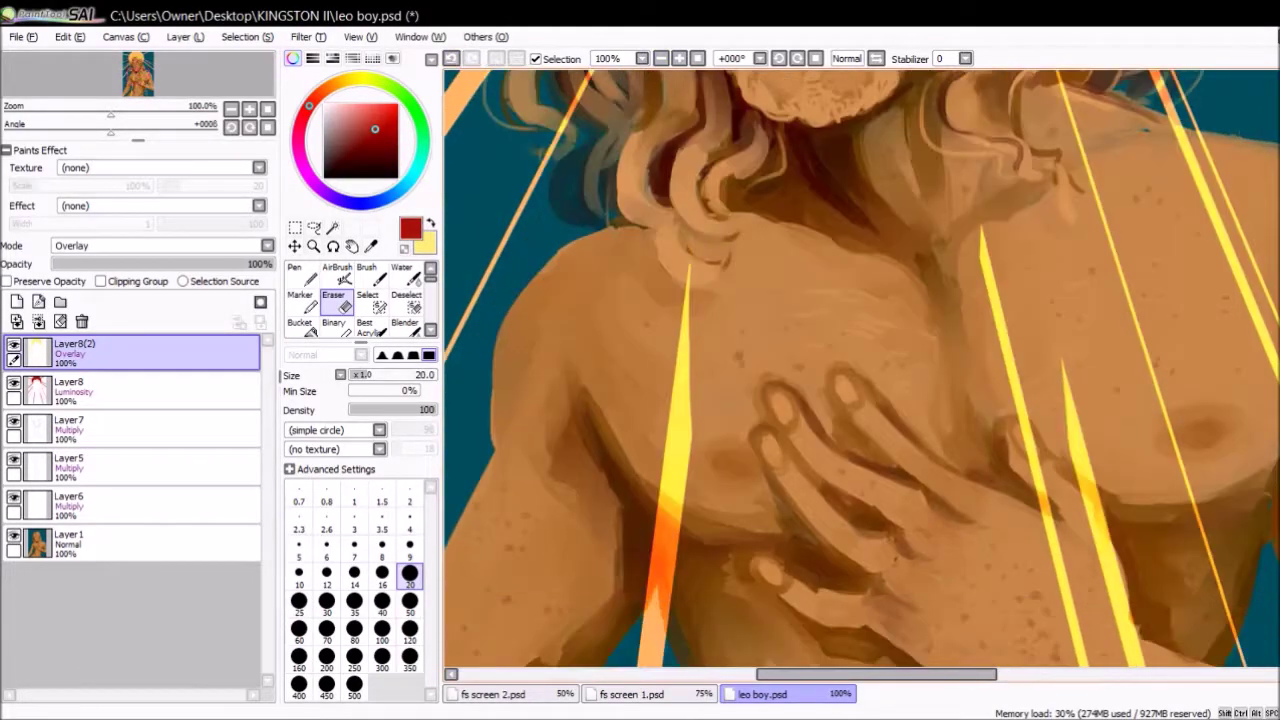
scroll(587, 270, up, 2)
key(Down)
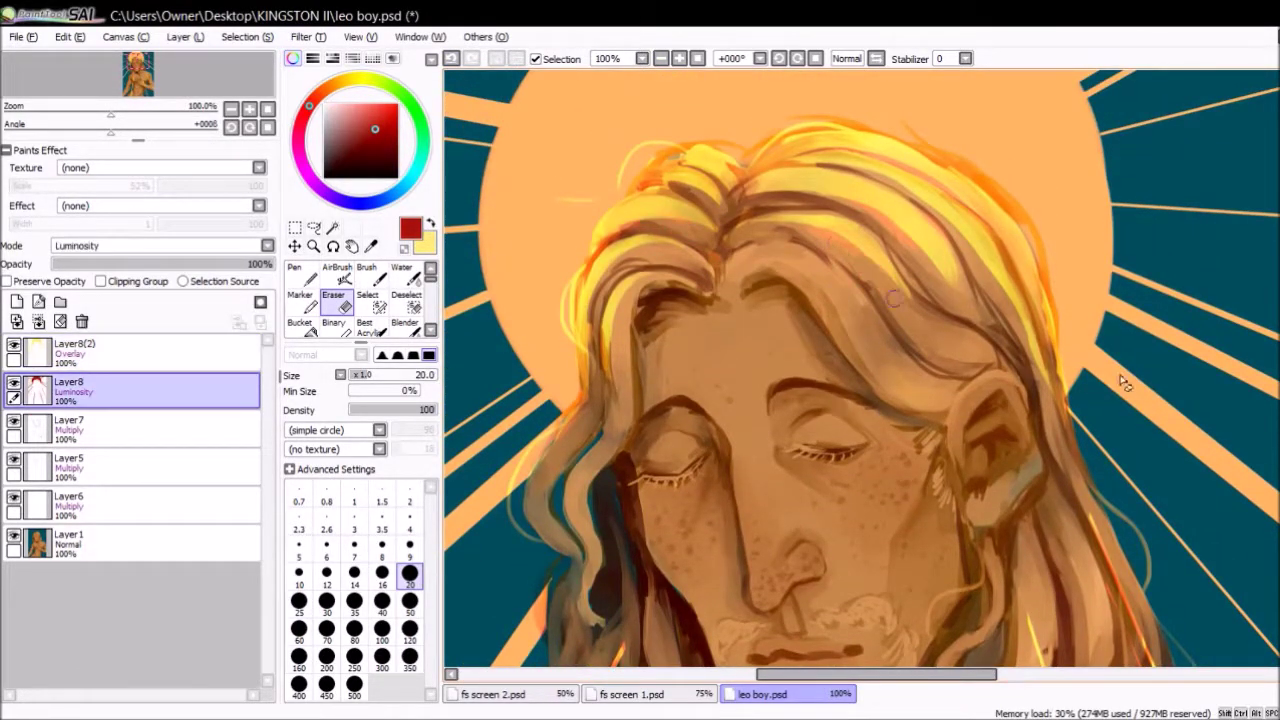
- Add Layer9 in Overlay mode at 79% opacity and enrich the hair highlights with the Middle_Flat Brush at size 12
key(Up)
key(l)
mouse_move(578, 288)
mouse_down()
mouse_move(582, 372)
mouse_move(1062, 400)
mouse_up()
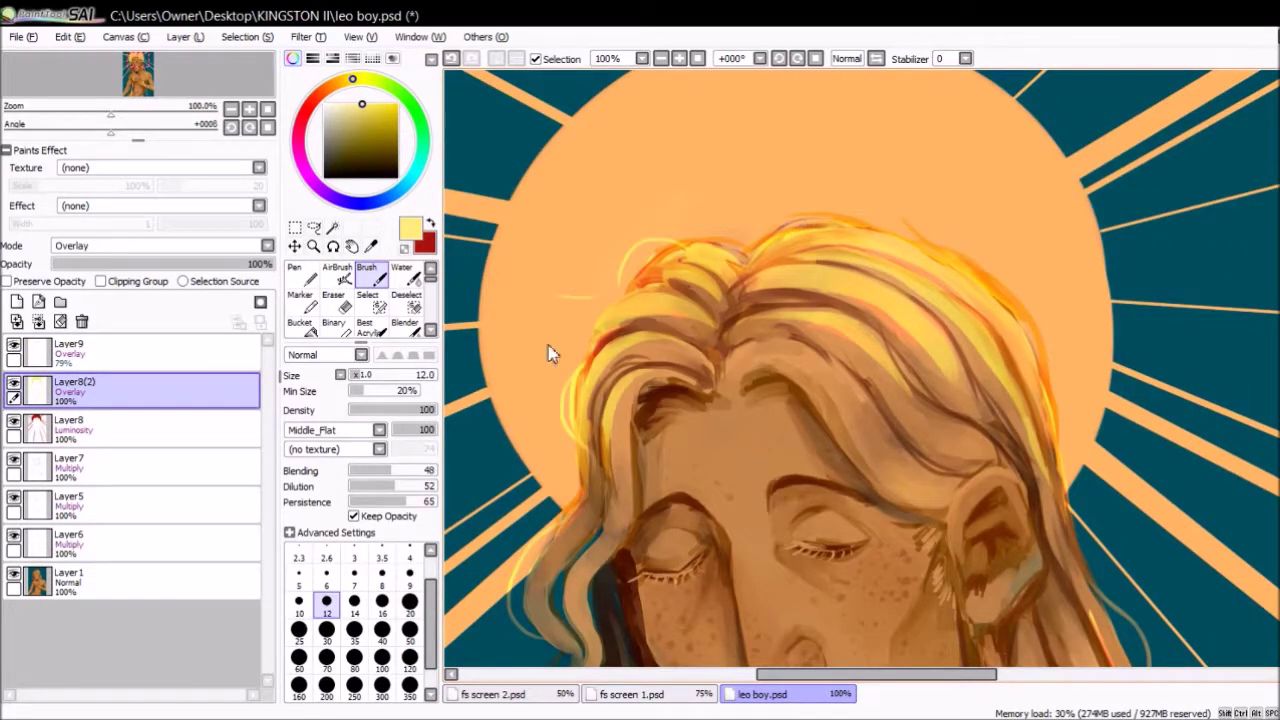
- Blend the yellow strands along the hair's outline on Layer8(2), alternating the Eraser and the Water tool at size 20
key(e)
key(Up)
key(Down)
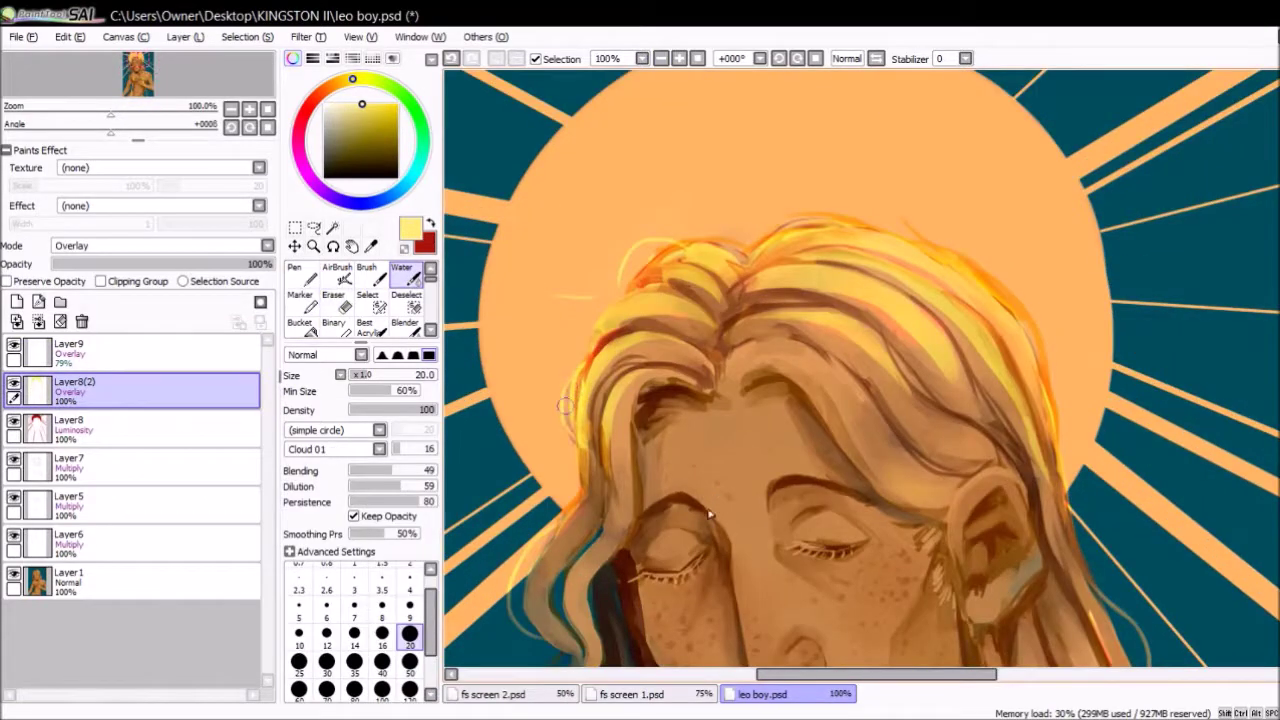
key(n)
key(w)
key(e)
key(w)
key(w)
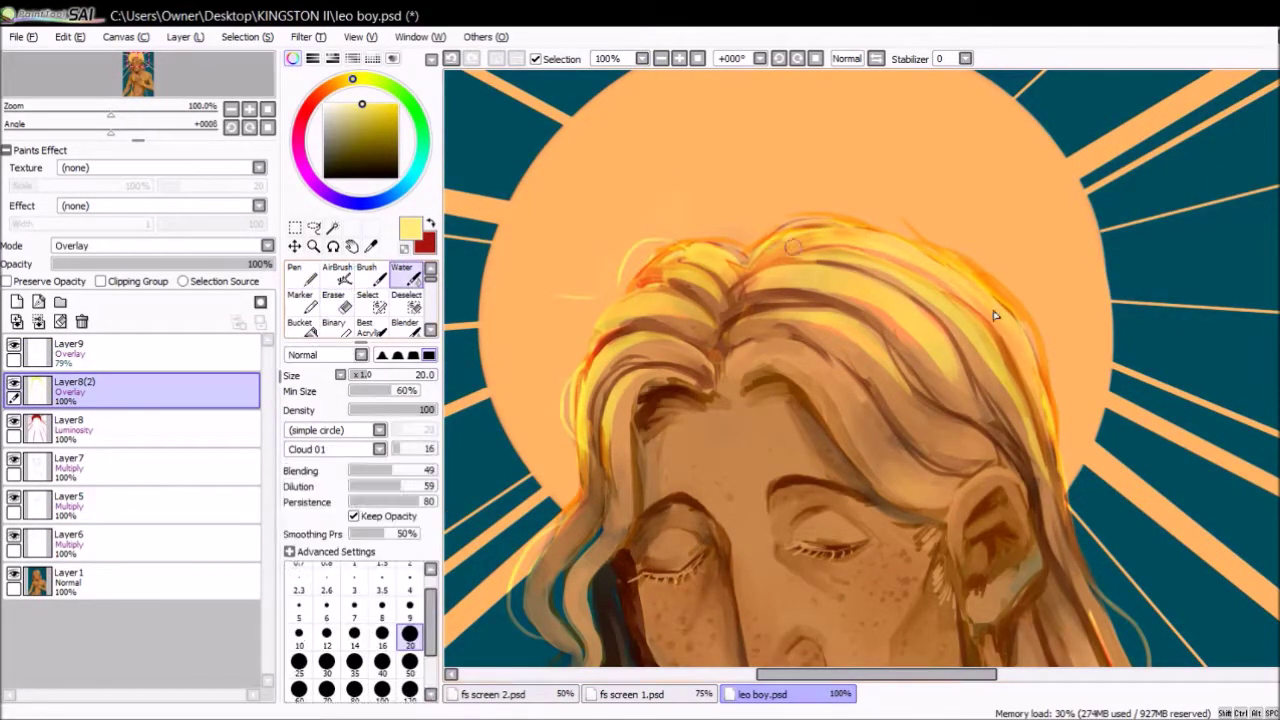
- Make Layer8 active, add dark red touches to the hair with the Water tool at size 20, and return to Layer8(2)
scroll(1063, 298, down, 3)
scroll(860, 300, up, 2)
key(Down)
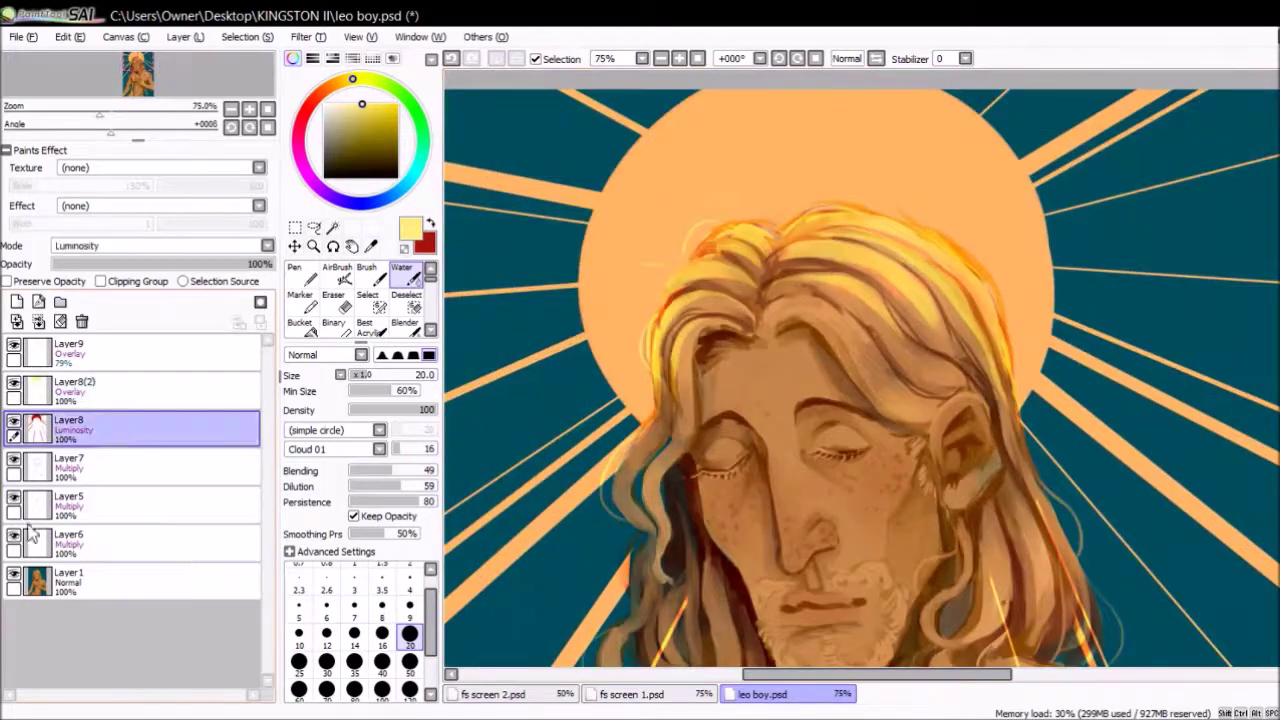
key(x)
key(b)
key(Up)
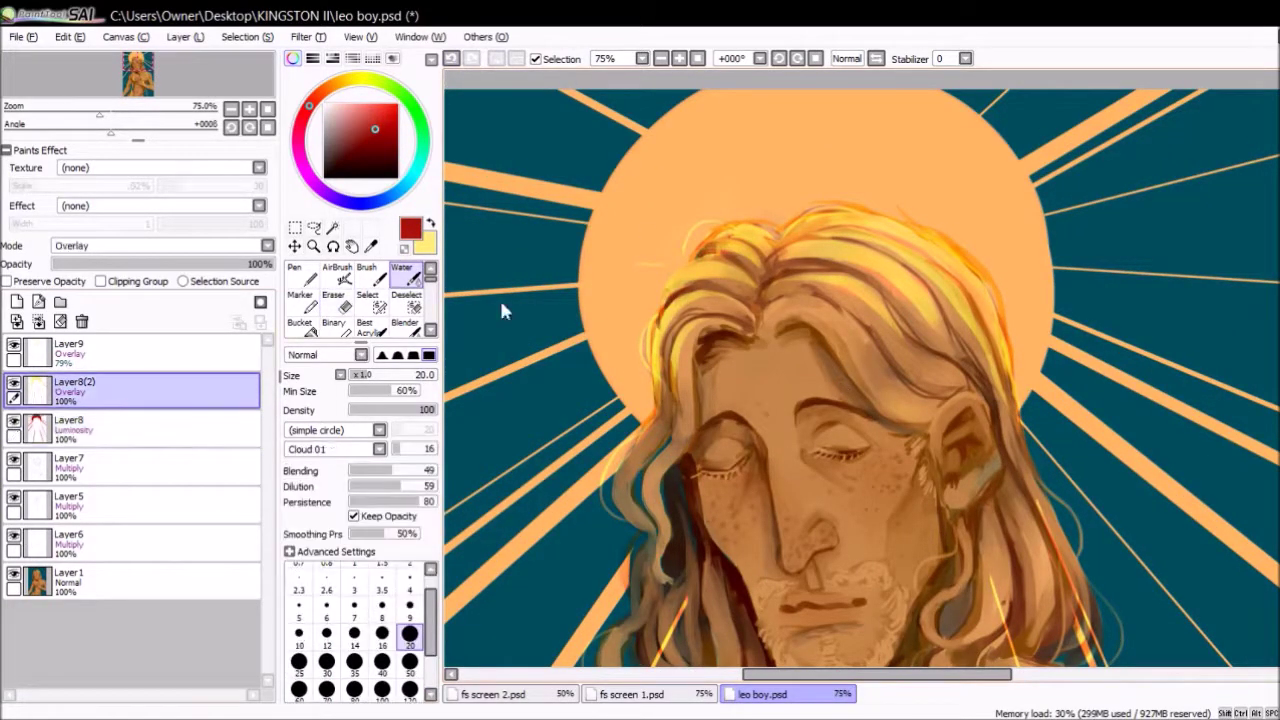
- Try yellow strokes on Layer8's hair with the Middle_Flat Brush at size 12
key(Up)
key(x)
key(Down)
key(Down)
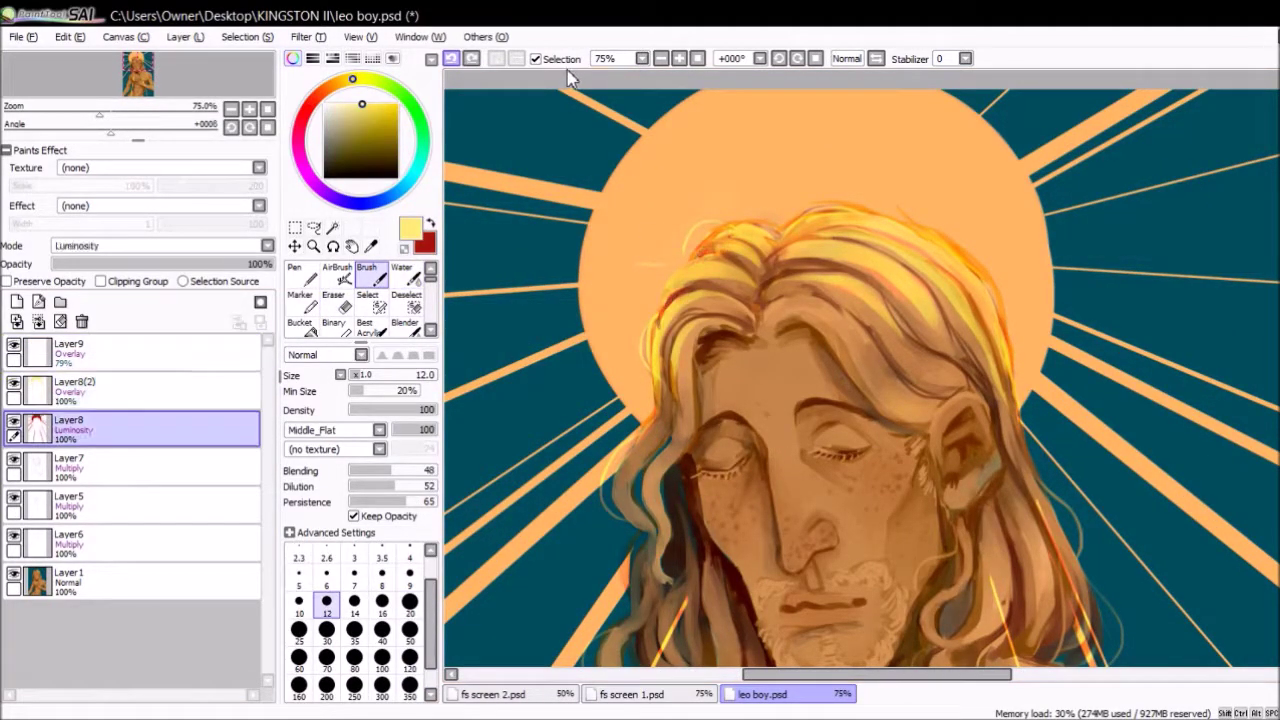
- Clean up Layer8 with the size 20 Eraser and make Layer9 active with the Water tool selected
key(e)
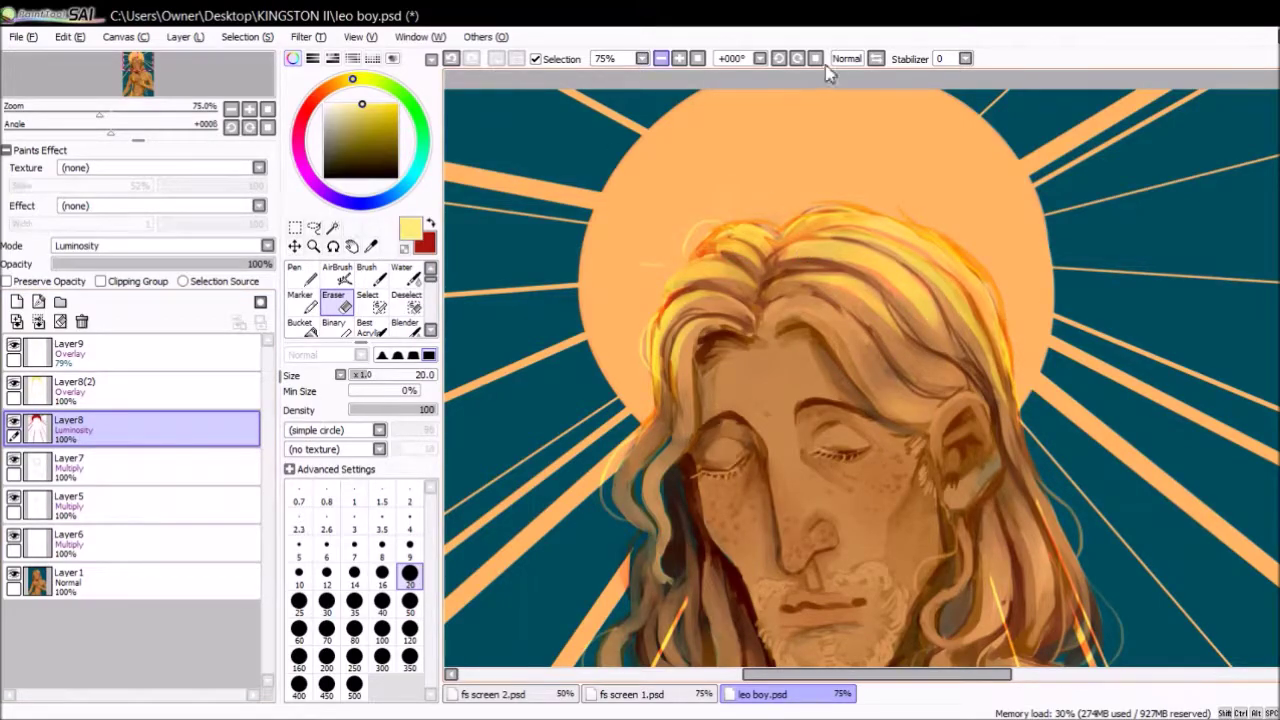
key(Up)
key(Up)
key(w)
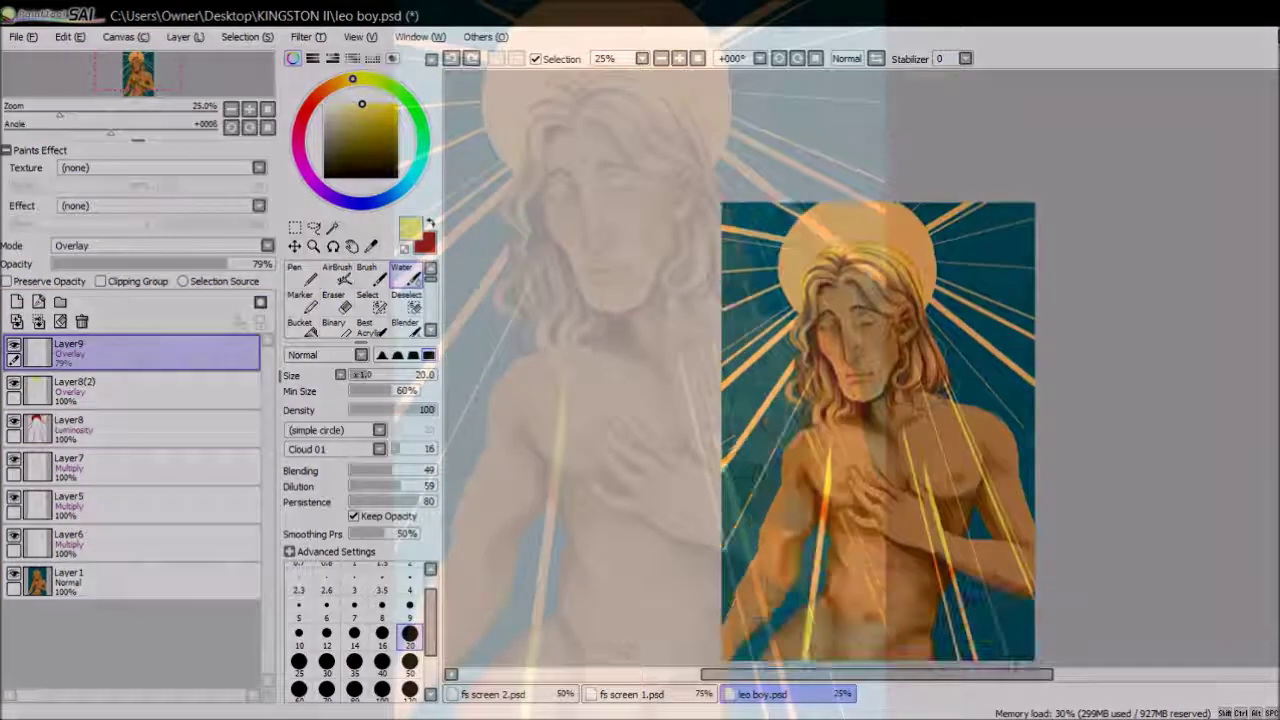